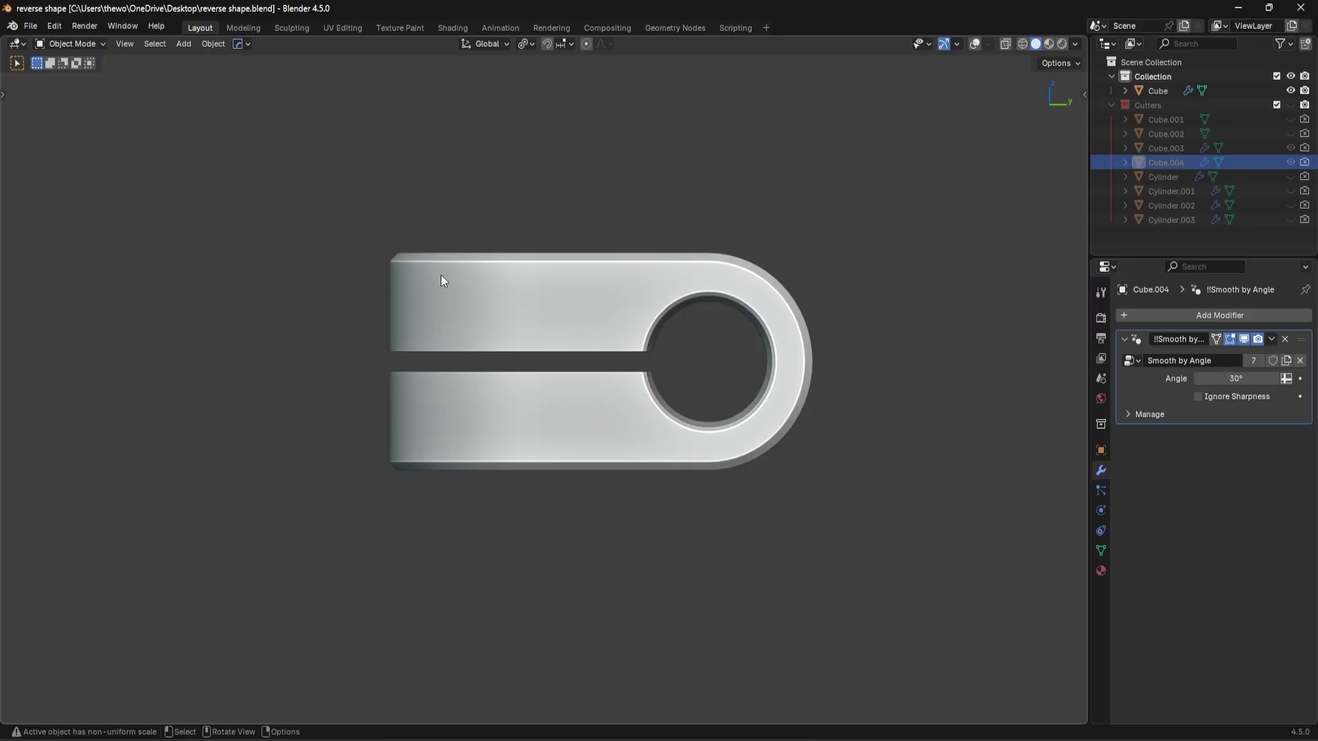
middle_drag(441, 275, 442, 316)
middle_drag(617, 322, 744, 325)
scroll(768, 312, down, 2)
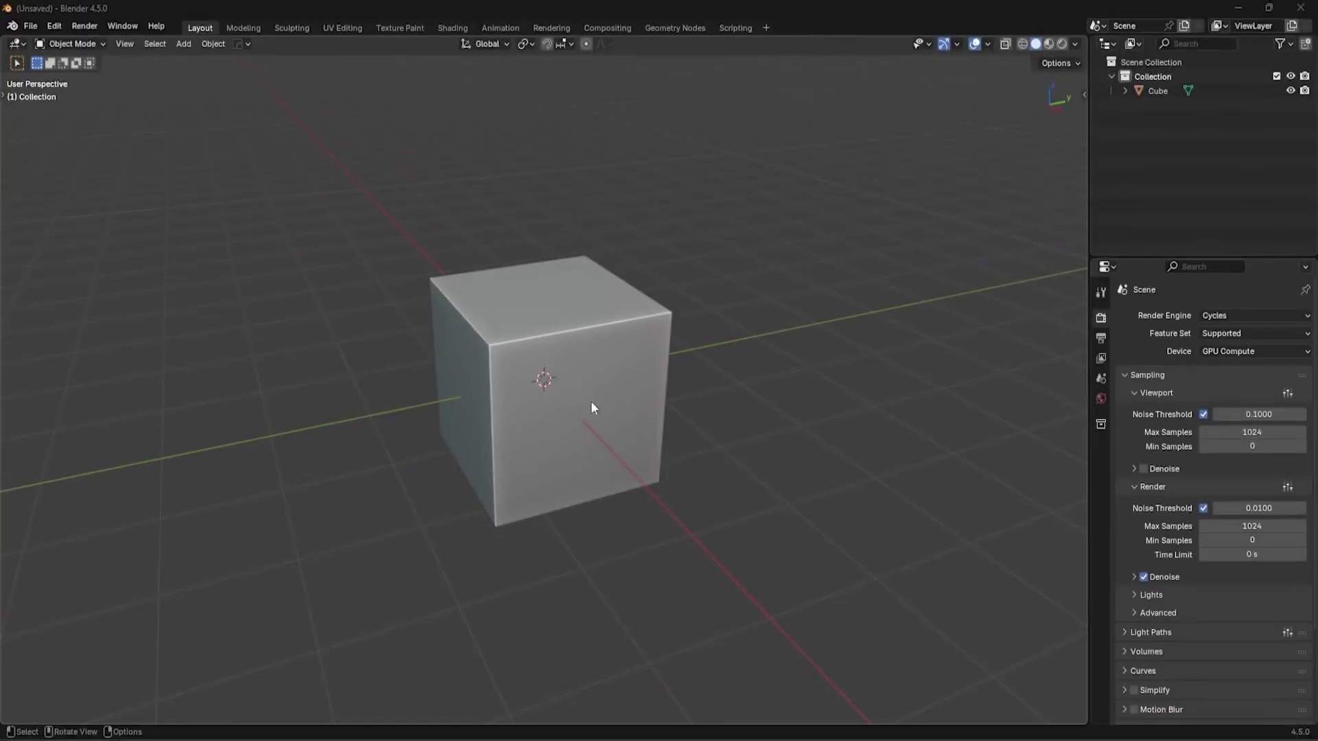
- Scale the cube down along Z and up along Y into a long, flat block, and apply its scale
click(613, 406)
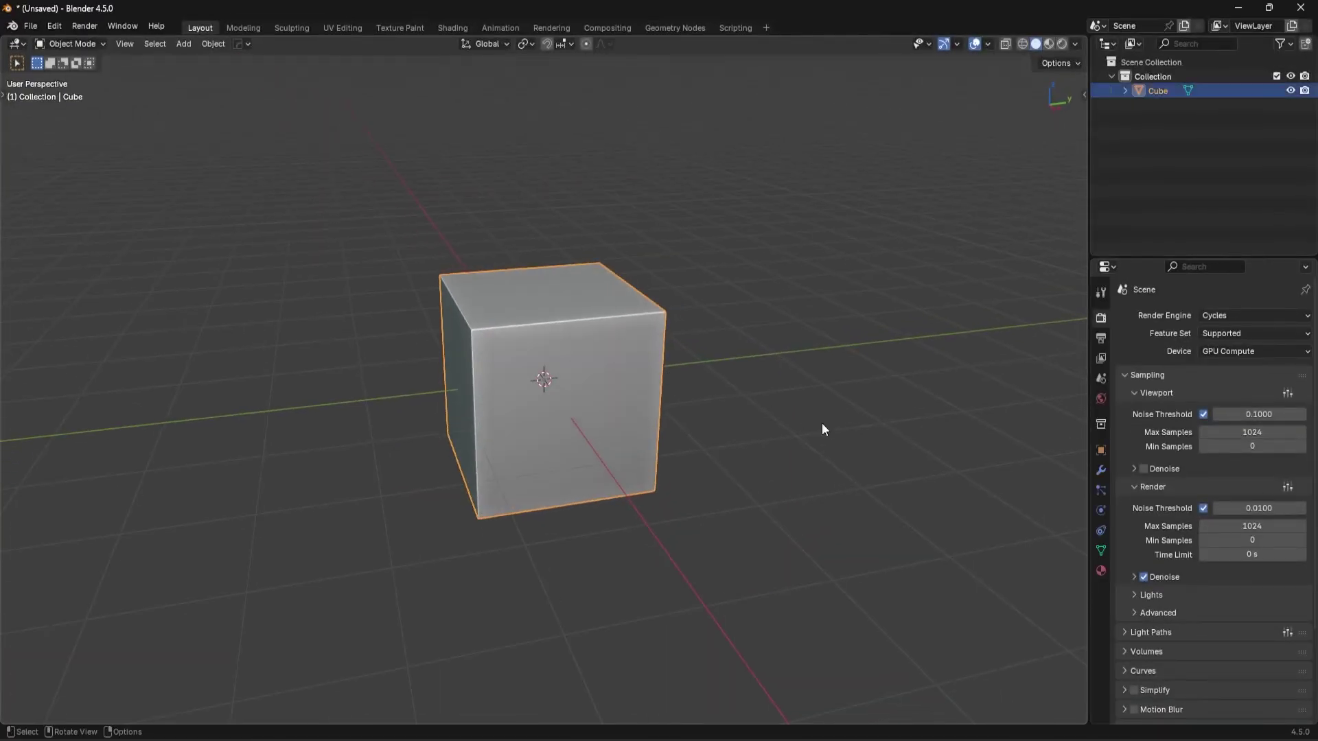
key(s)
key(z)
click(692, 404)
key(s)
key(y)
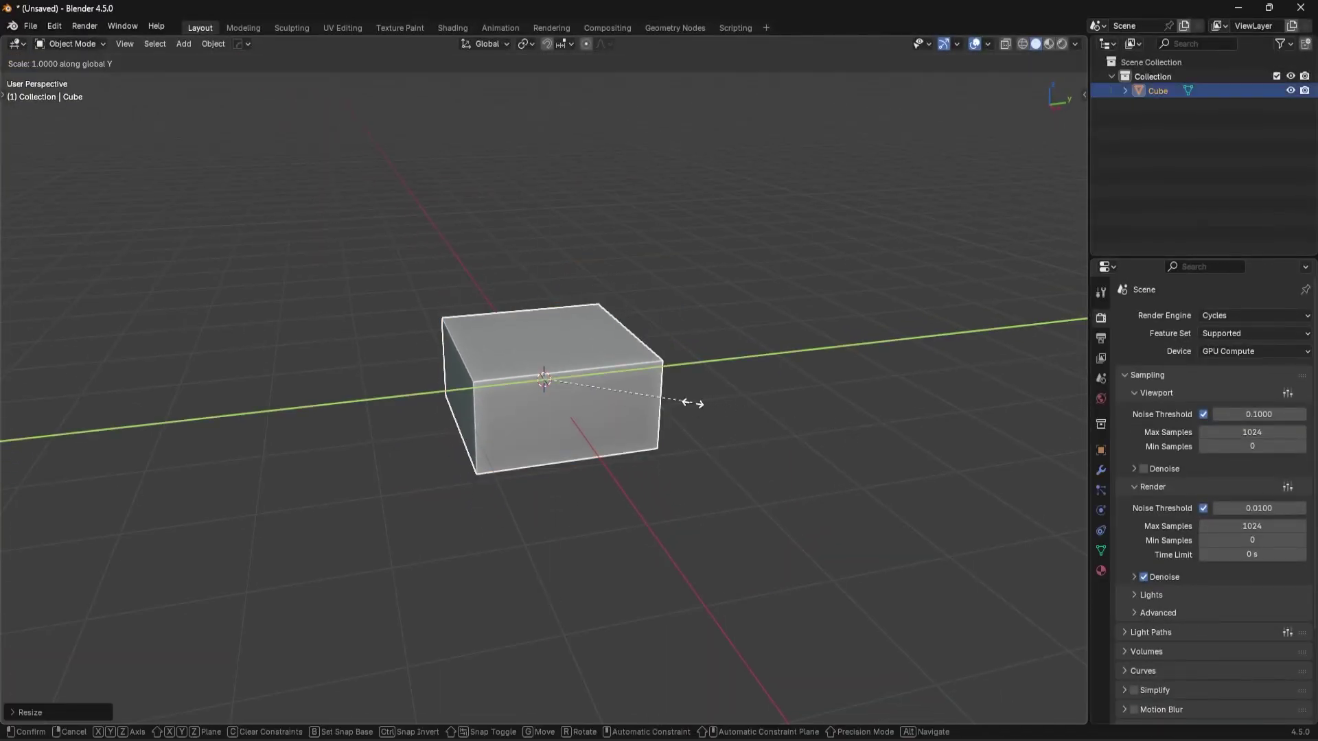
click(782, 385)
key(ctrl+a)
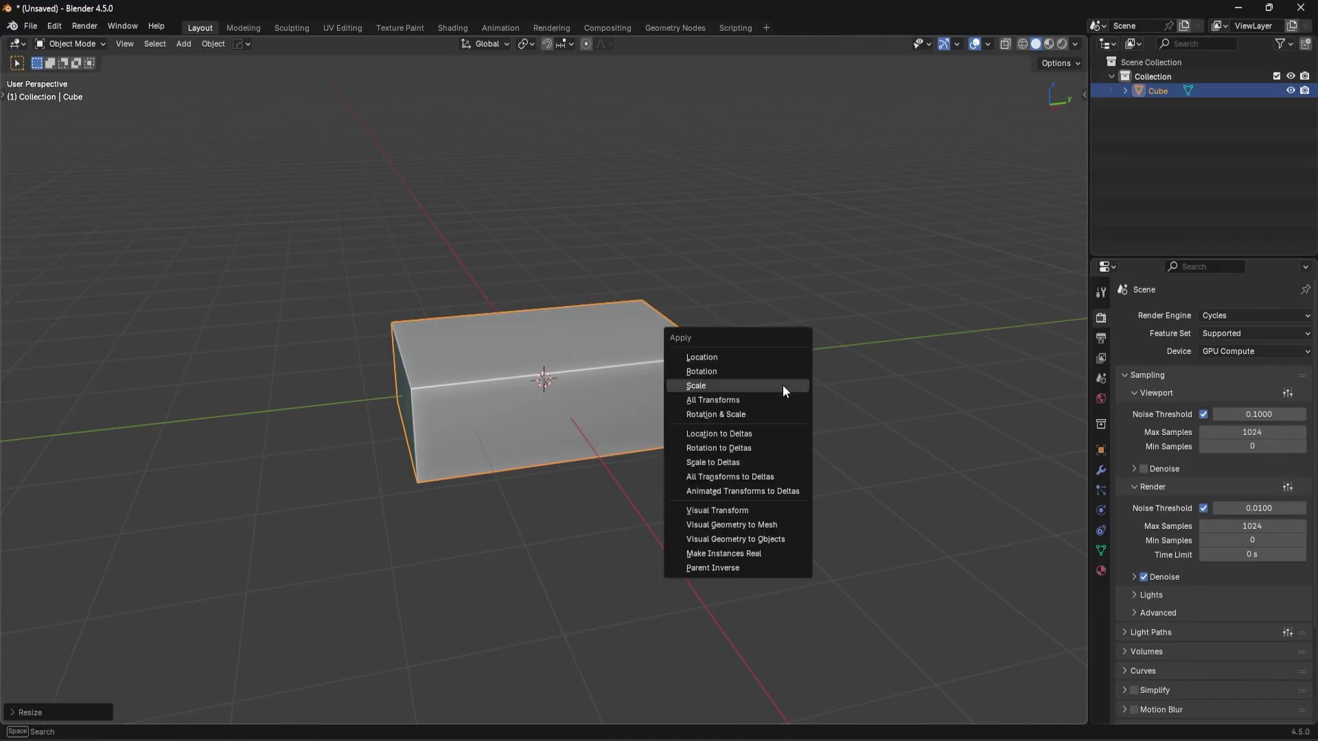
click(782, 385)
- Bevel the two horizontal edges at one end of the block with 13 segments and clamping into a fully rounded end
middle_drag(567, 405, 585, 369)
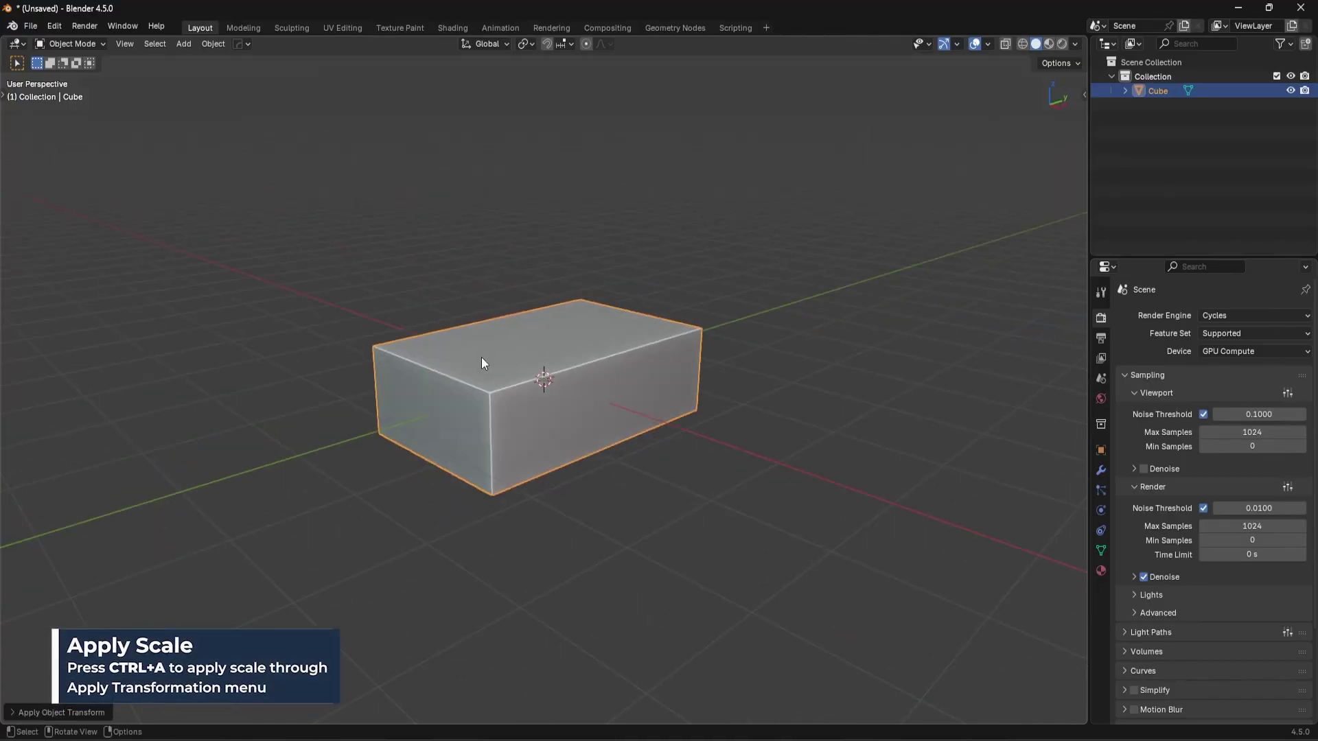
middle_drag(488, 357, 476, 359)
key(Tab)
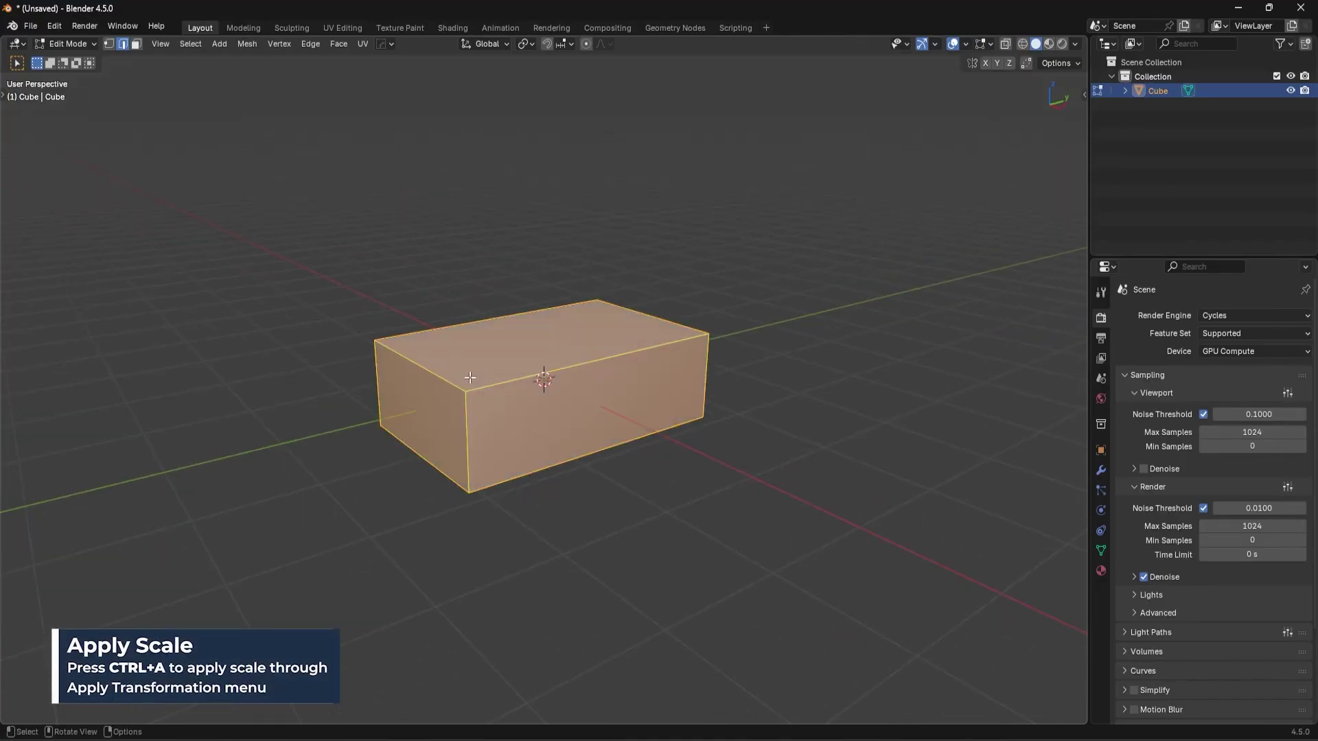
key(alt+a)
key(ctrl+b)
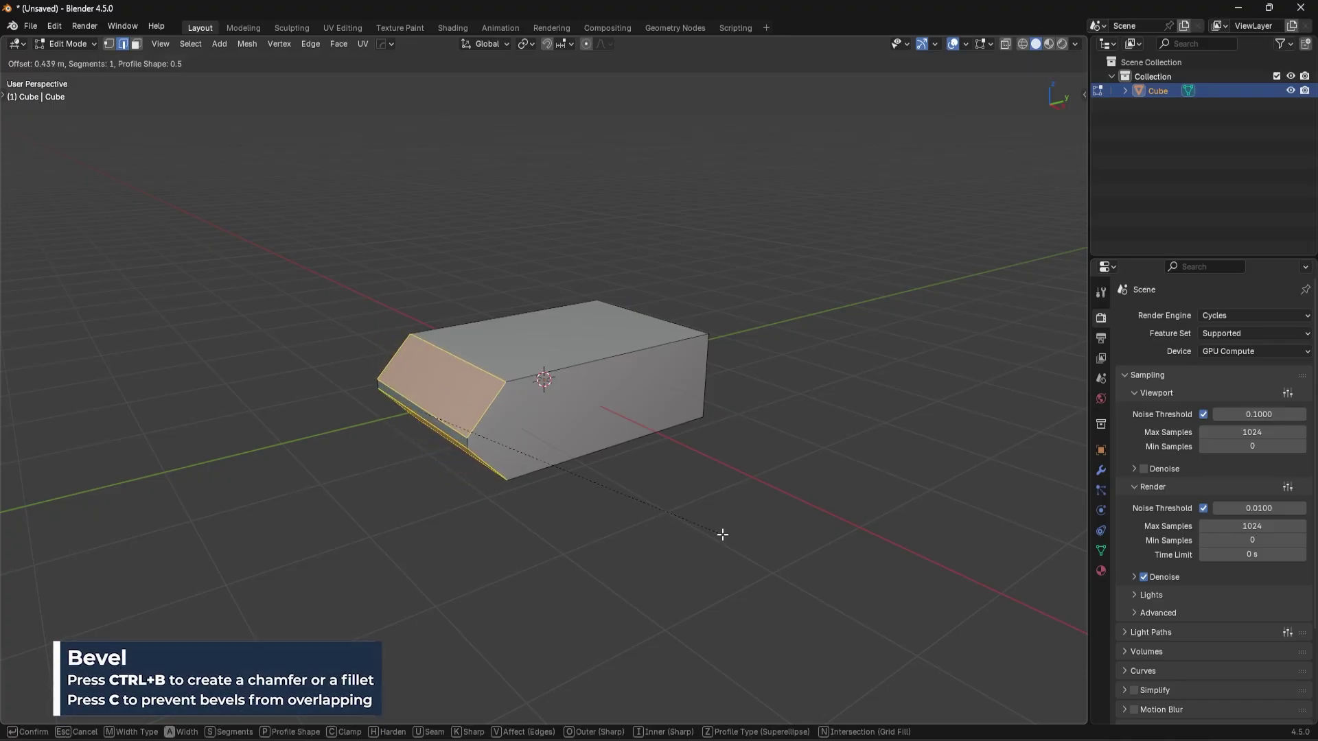
scroll(722, 534, up, 12)
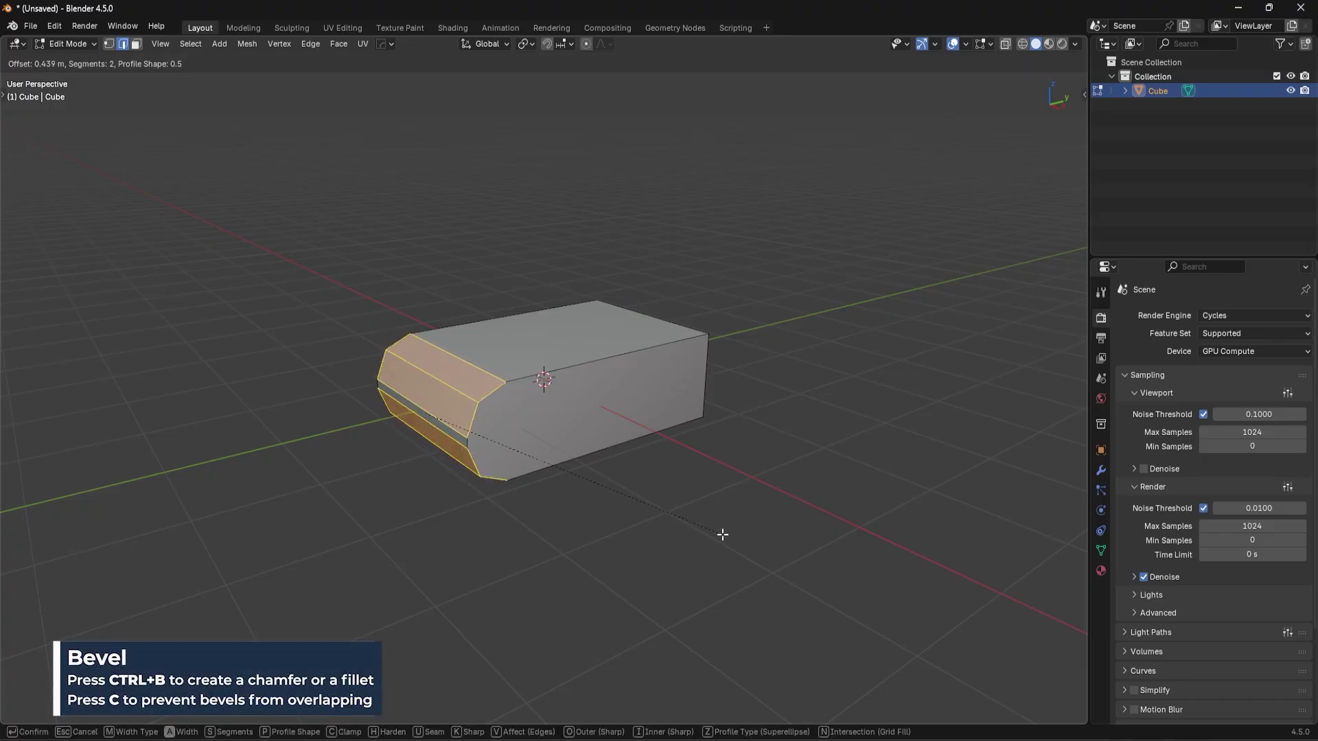
key(c)
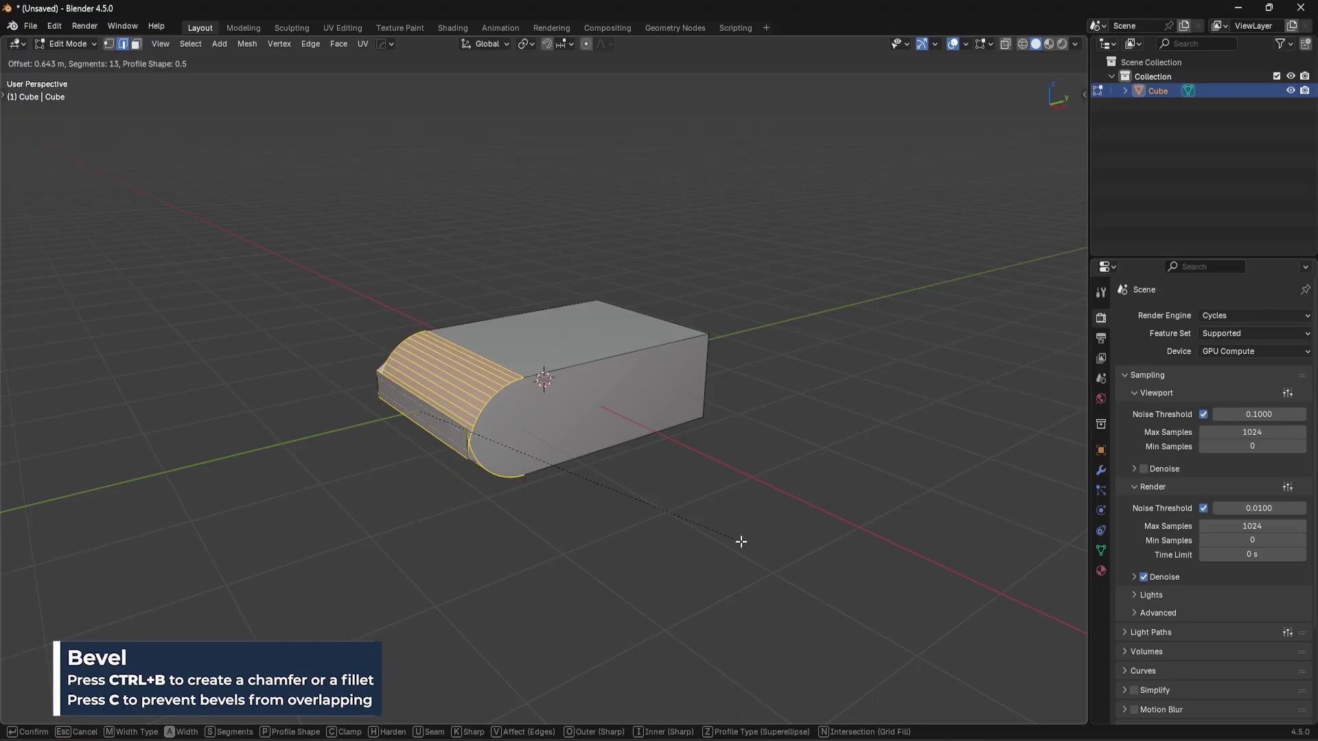
key(c)
click(791, 533)
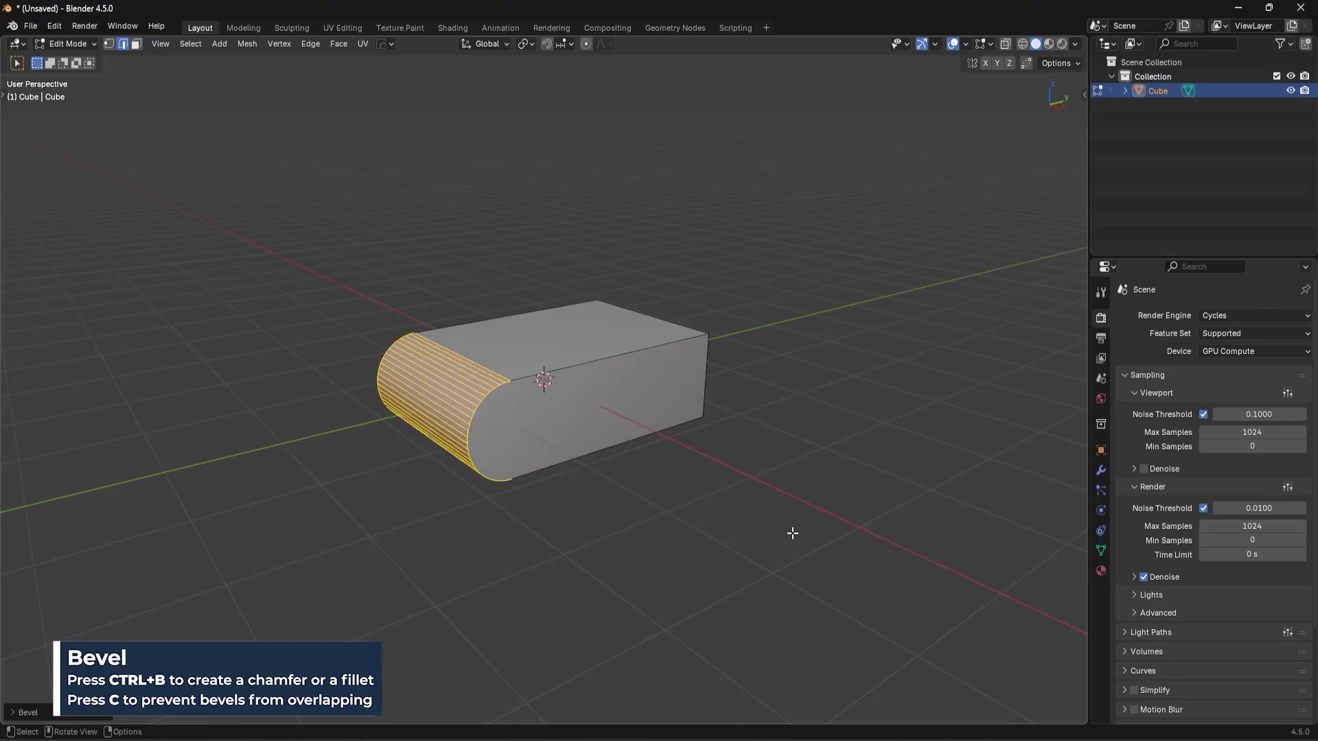
- Merge the whole mesh by distance to remove the overlapping vertices at the middle of the rounded end
scroll(458, 534, up, 4)
middle_drag(456, 529, 501, 469)
key(alt+a)
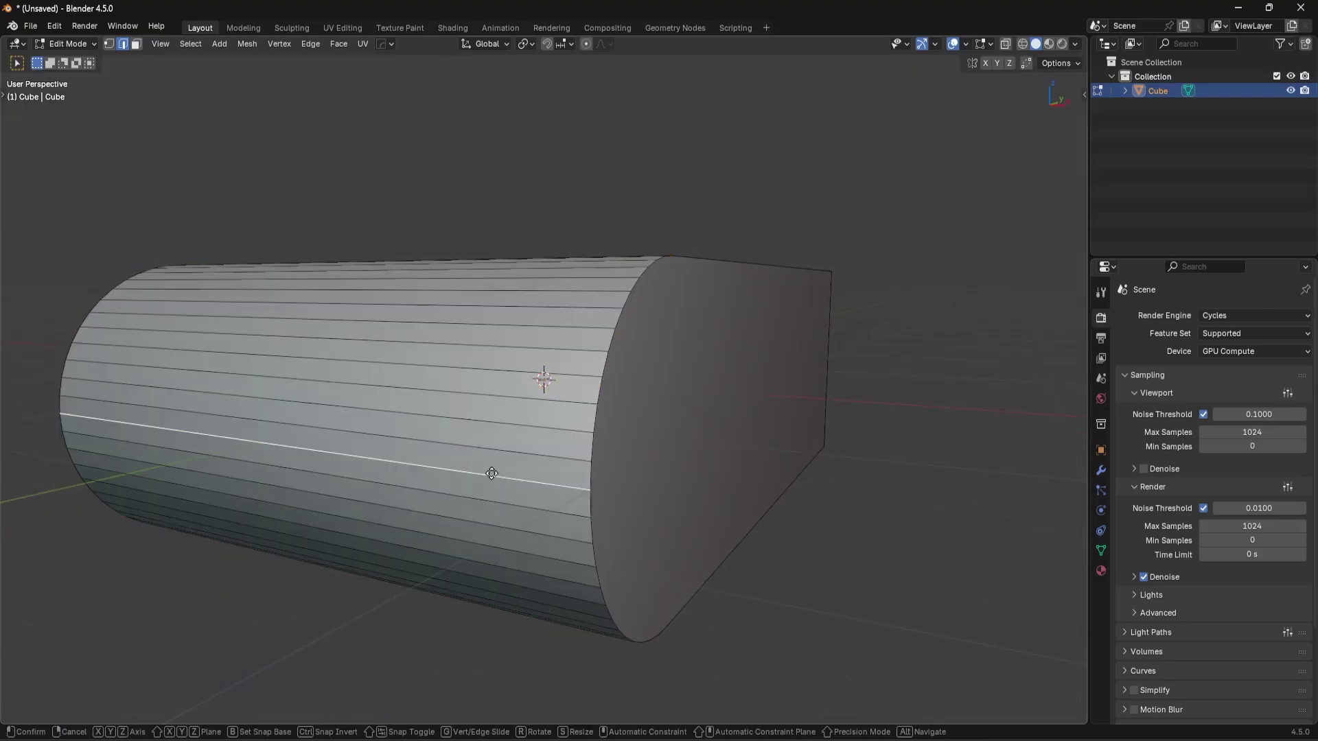
click(496, 474)
middle_drag(699, 495, 682, 503)
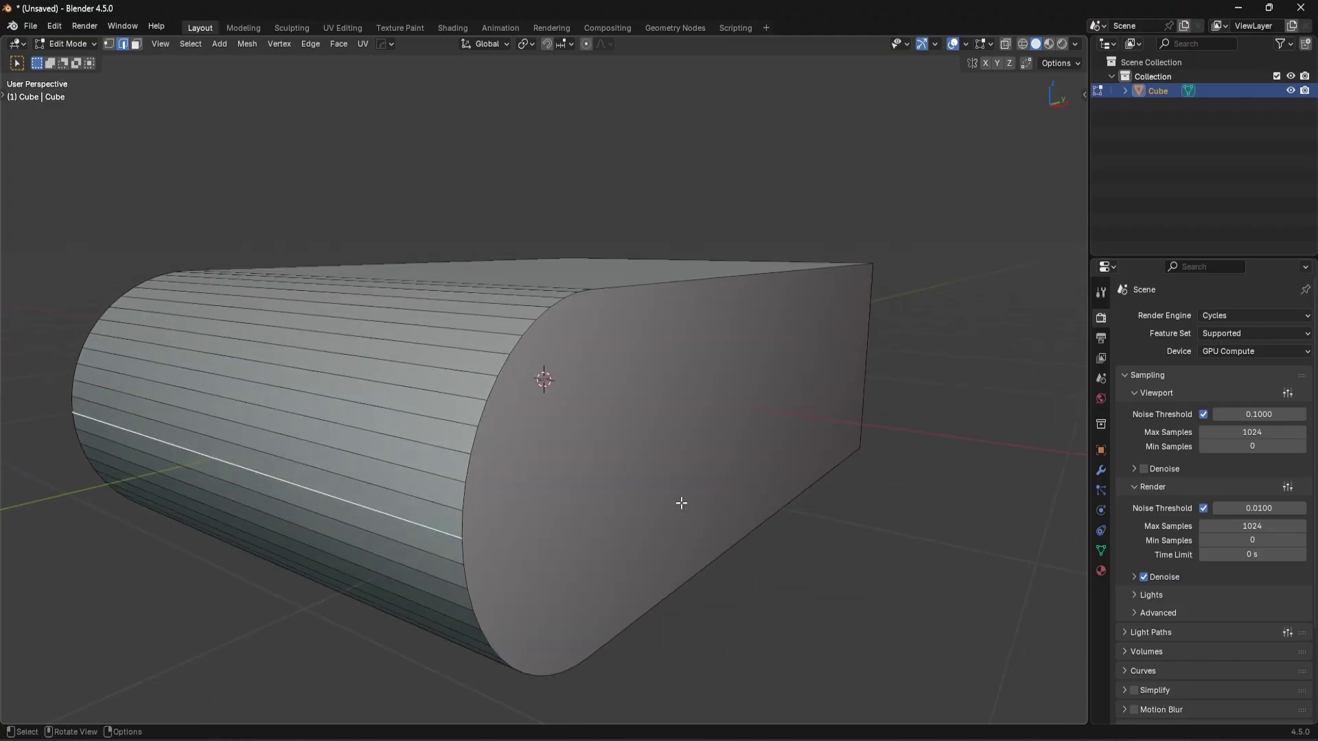
key(a)
key(m)
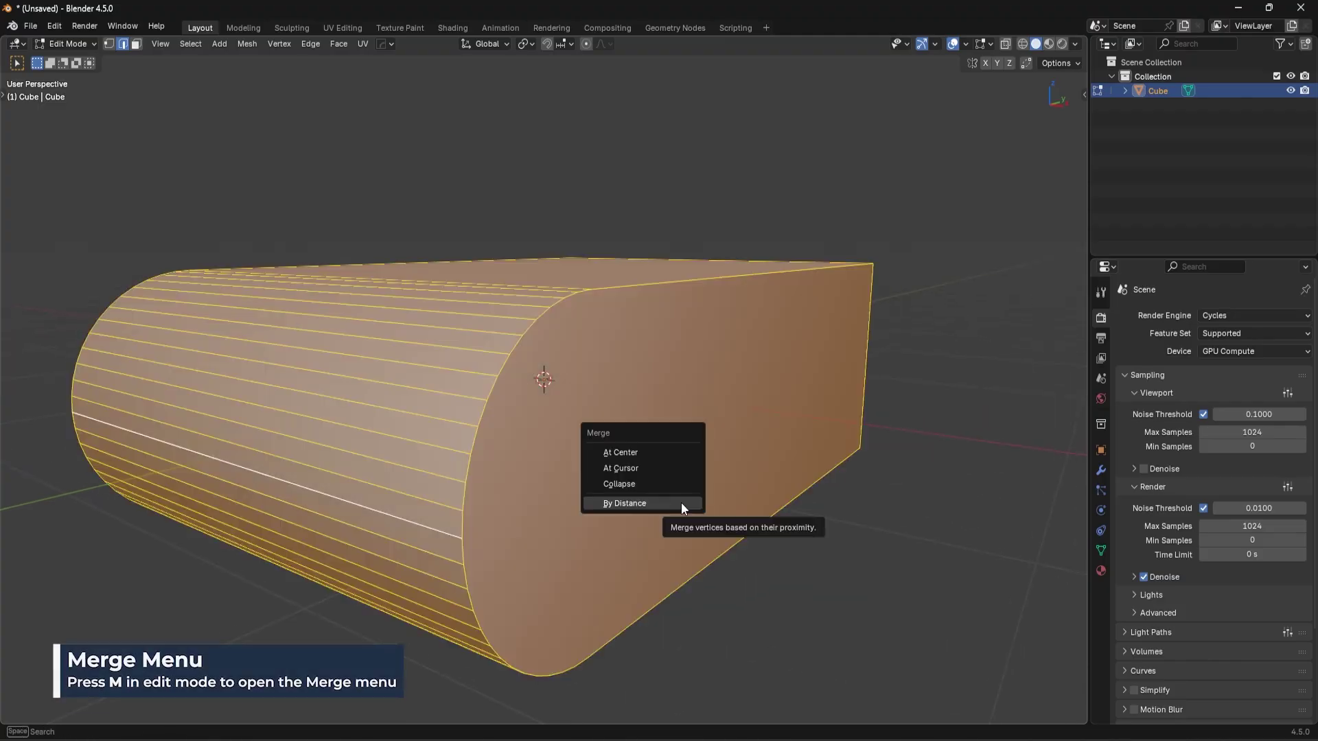
click(681, 504)
scroll(696, 439, down, 2)
middle_drag(780, 467, 719, 484)
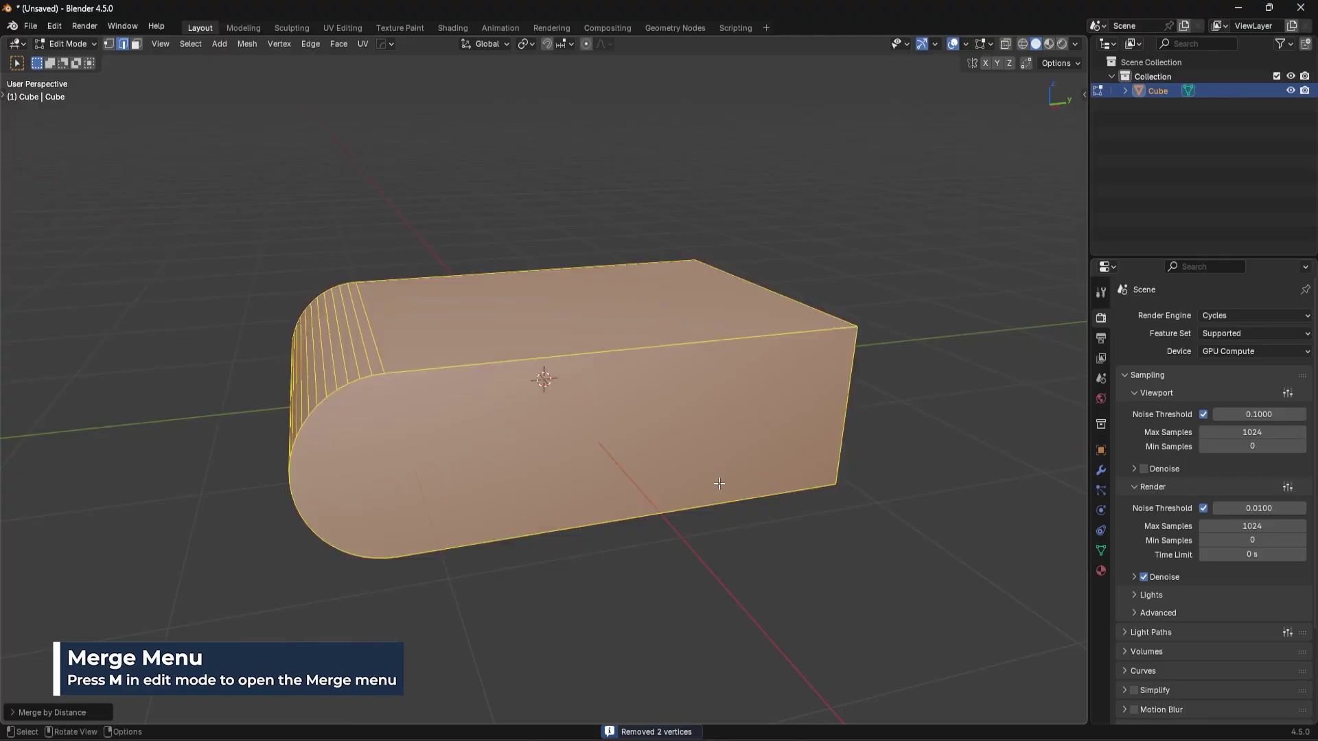
click(480, 459)
middle_drag(473, 459, 446, 445)
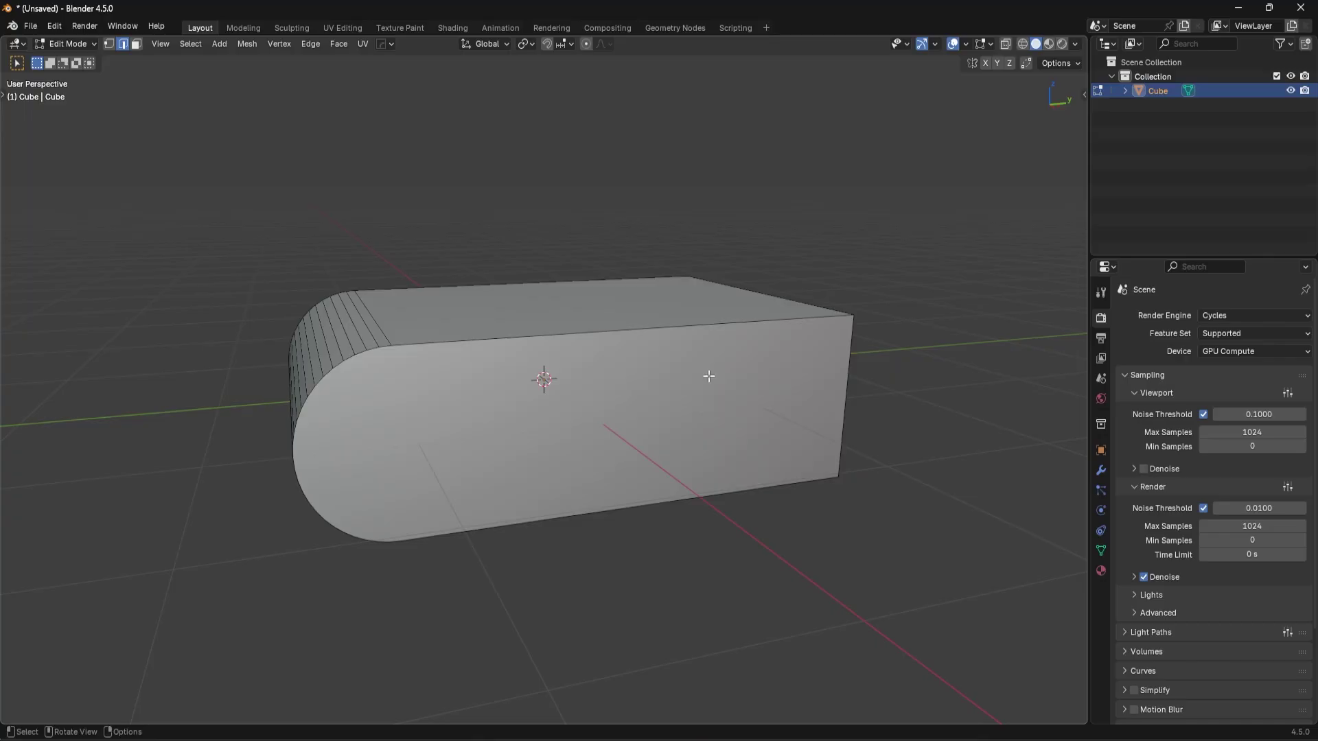
- Return to Object Mode and apply Shade Auto Smooth to the rounded block
middle_drag(446, 445, 597, 364)
key(Tab)
right_click(601, 354)
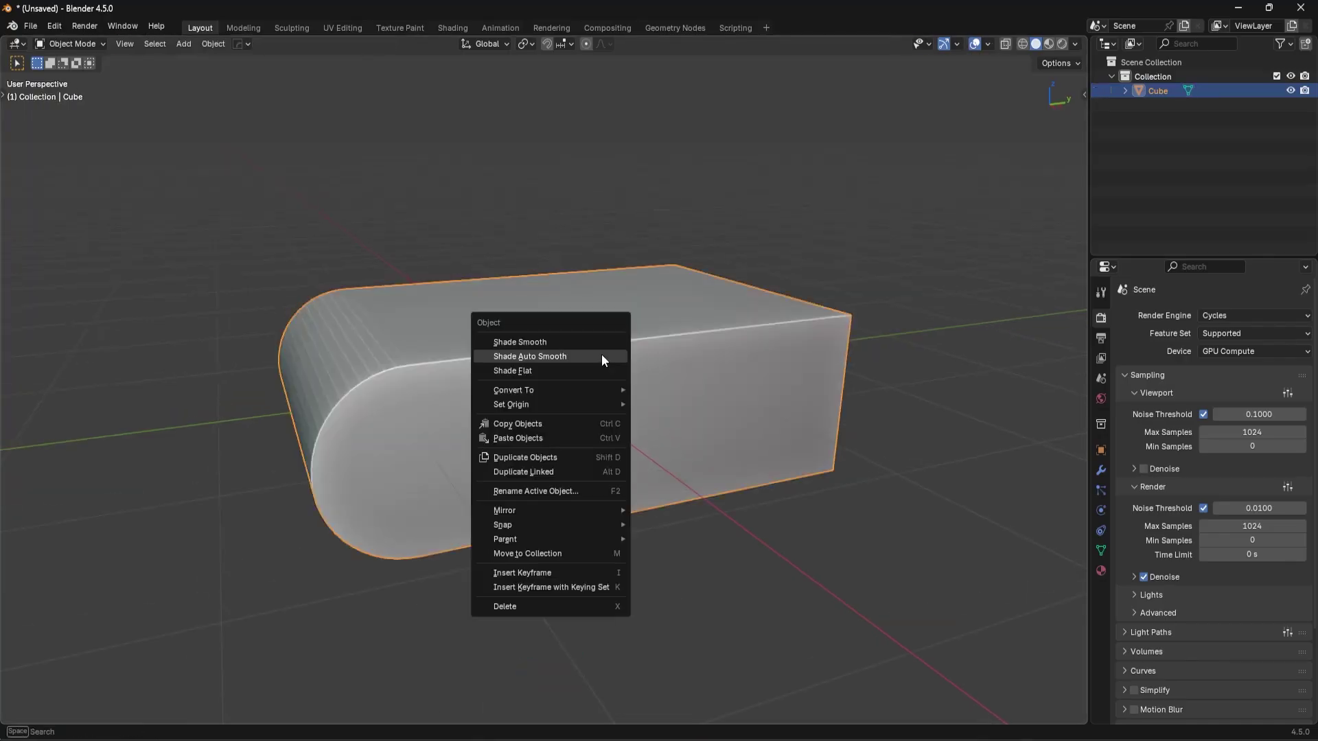
click(601, 354)
- Rotate the rounded block 90° about Y and scale it down along Z into a low, flat bar
key(r)
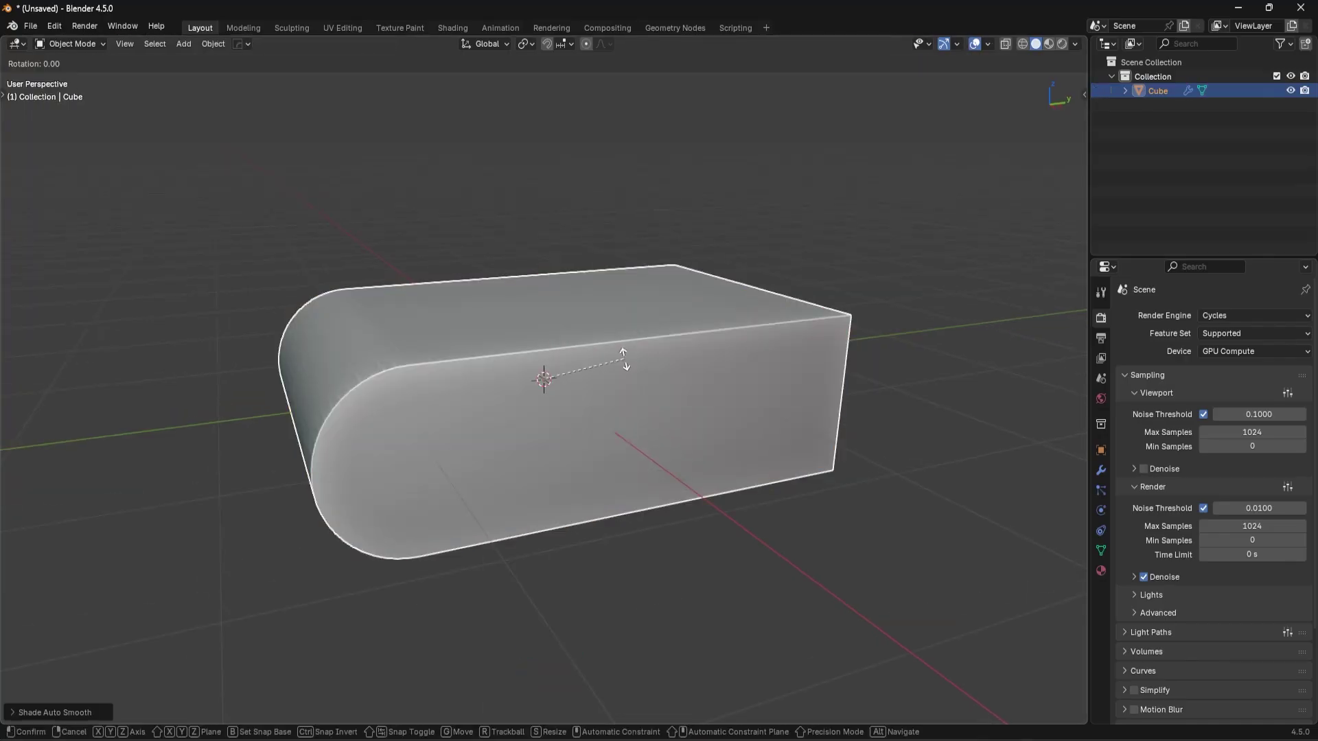
key(y)
key(9)
key(0)
key(Return)
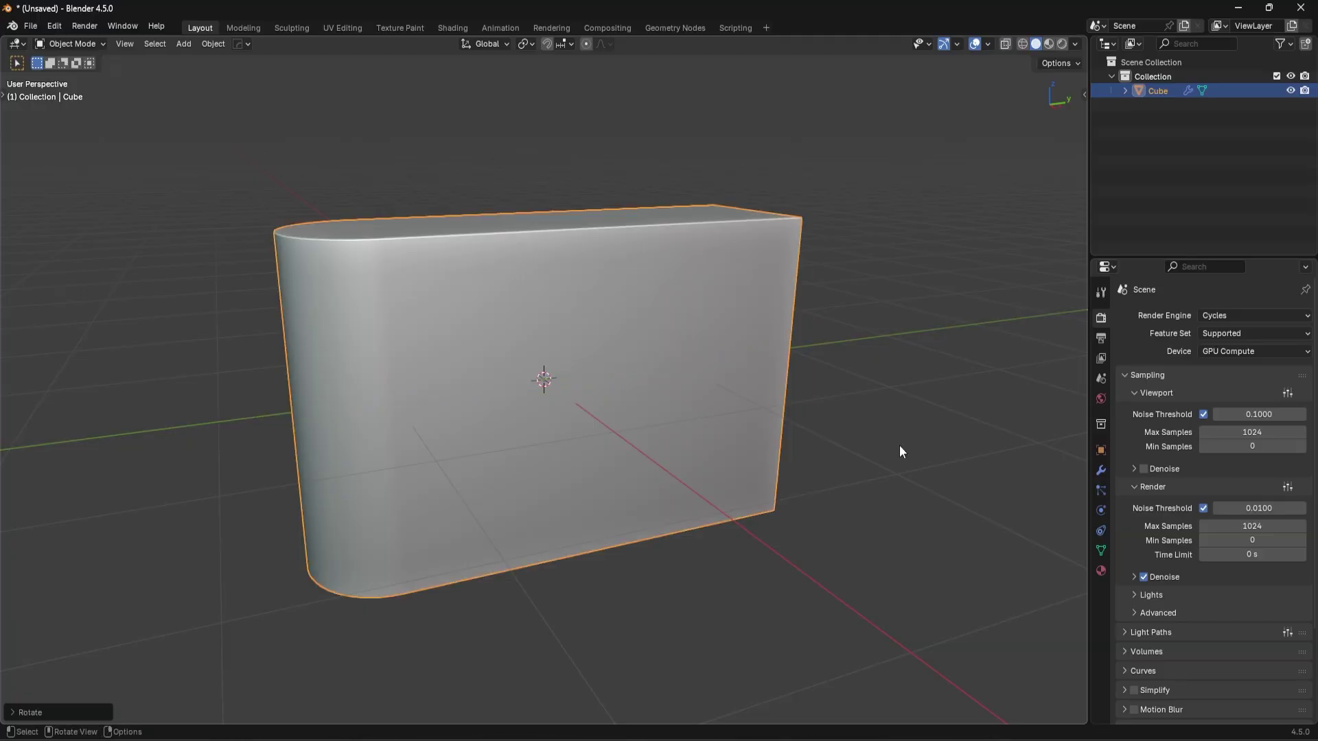
key(s)
key(z)
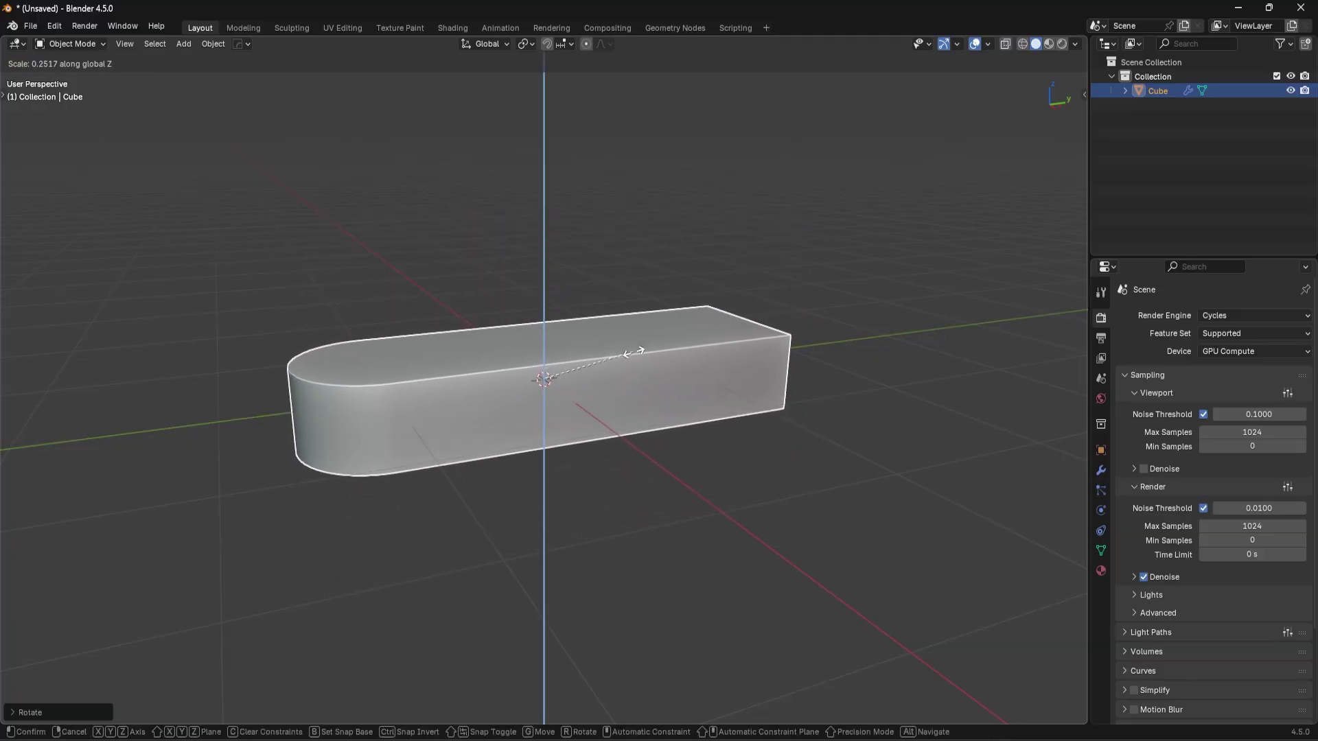
click(671, 373)
middle_drag(656, 402, 599, 414)
- Shorten the bar by moving its flat end face inward toward the rounded end
key(shift+a)
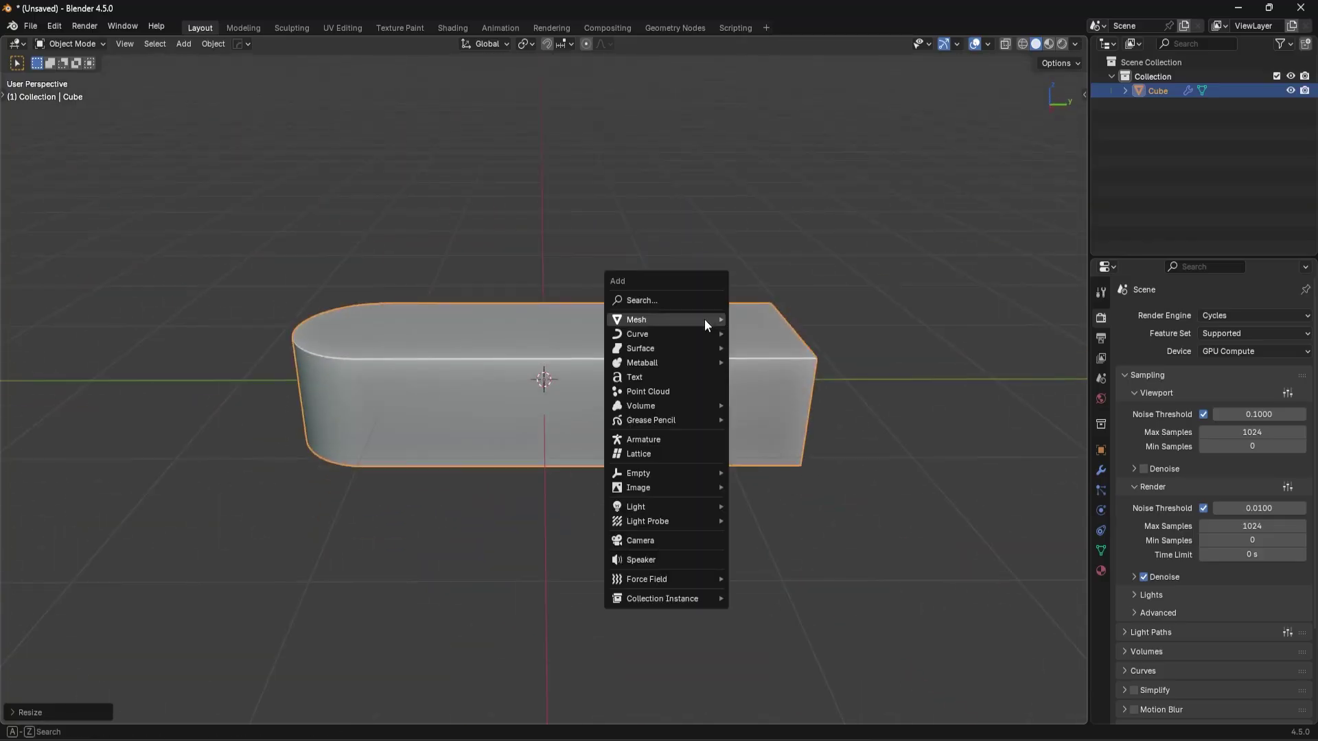
mouse_move(704, 320)
middle_drag(770, 429, 860, 453)
key(Tab)
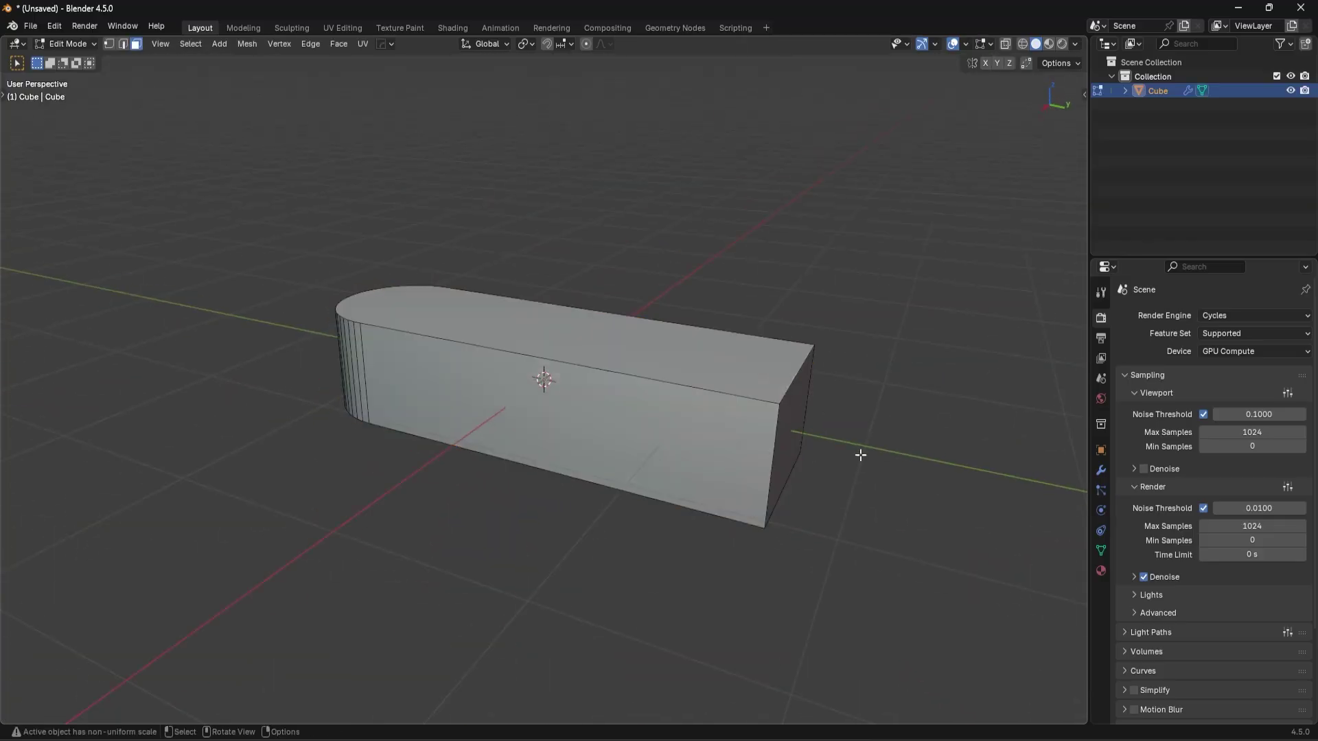
click(800, 441)
key(g)
click(645, 439)
key(Tab)
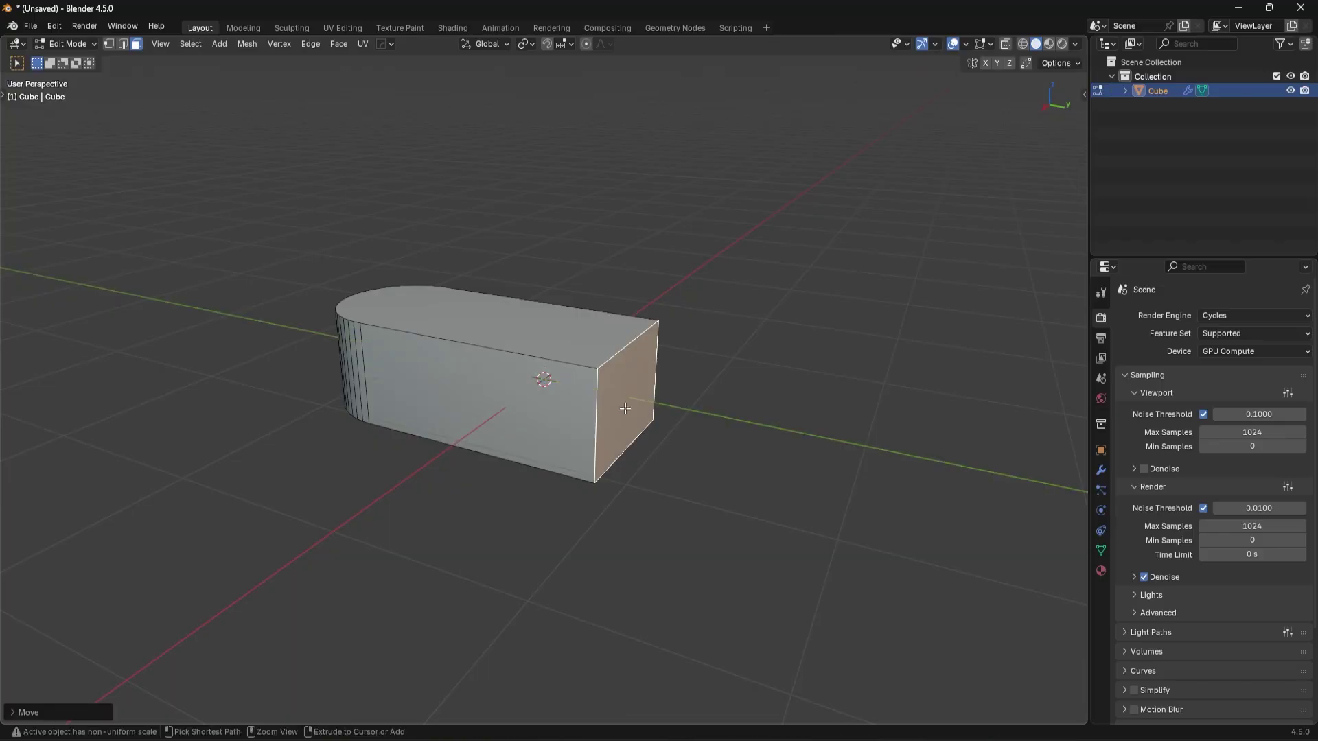
- Add a mesh cylinder with 64 vertices and apply Shade Auto Smooth to it
key(shift+a)
mouse_move(671, 197)
click(707, 283)
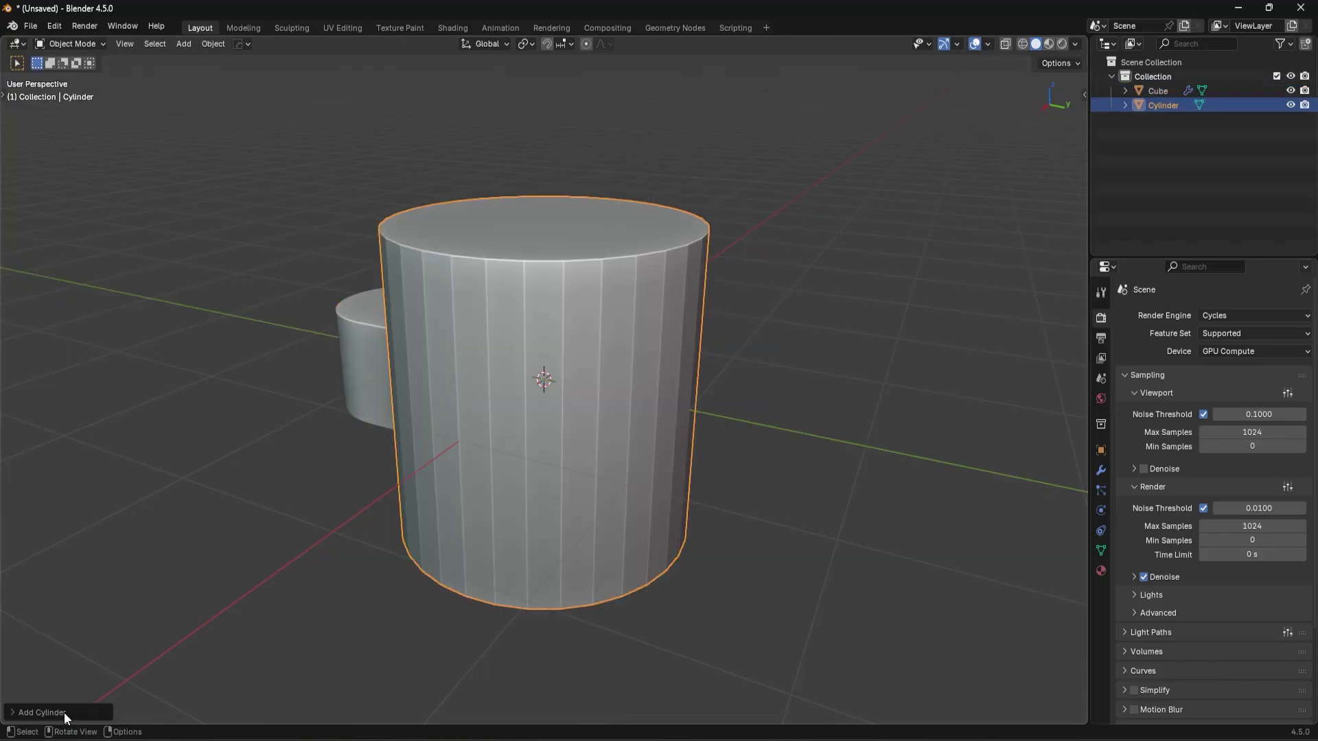
click(64, 712)
click(139, 540)
text(64)
key(Return)
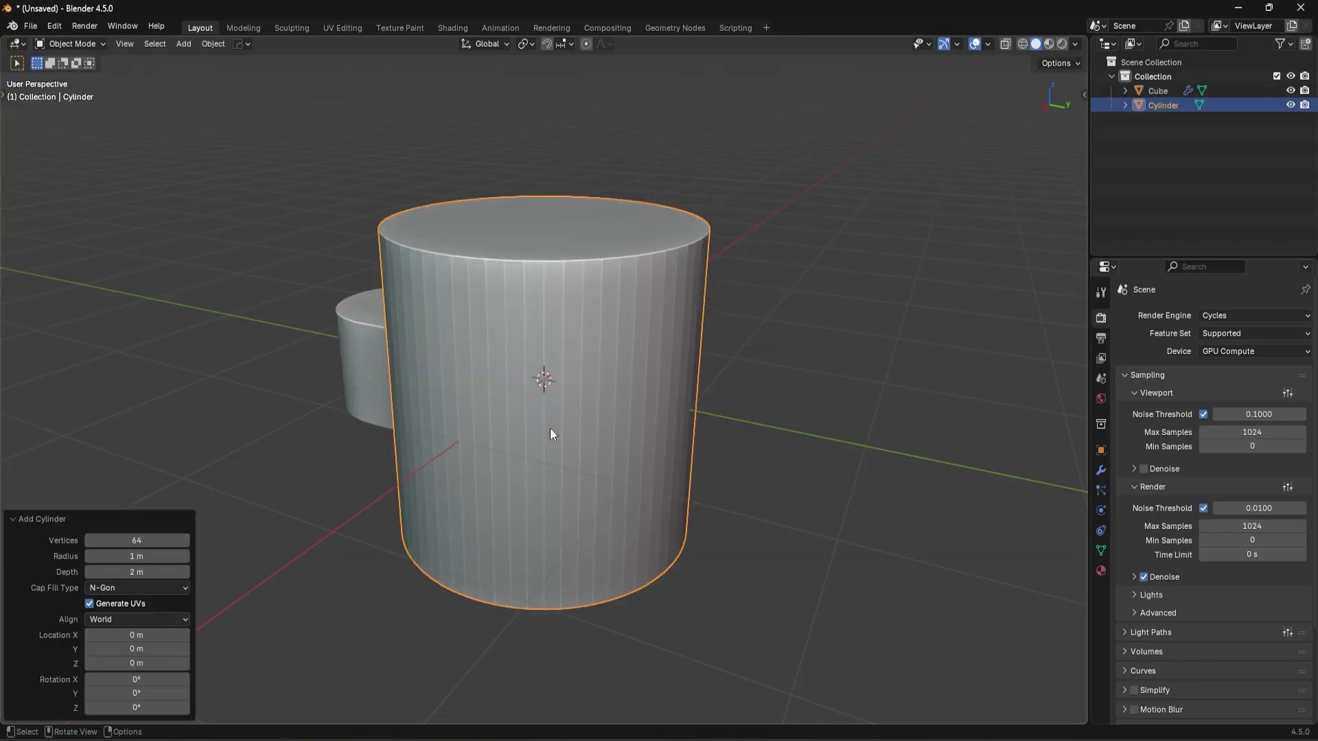
right_click(643, 394)
click(644, 394)
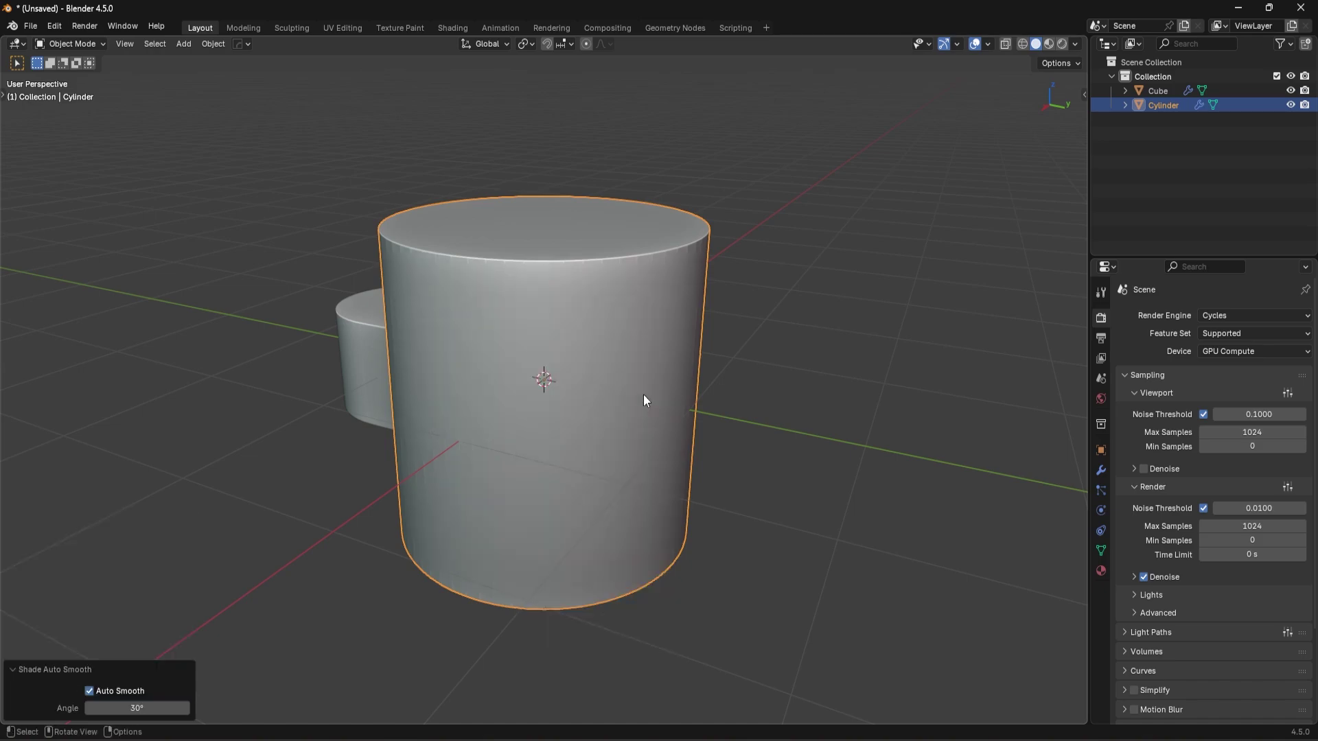
- Rotate the cylinder 90° about Y and scale it uniformly to about 0.336
text(ry90)
key(Return)
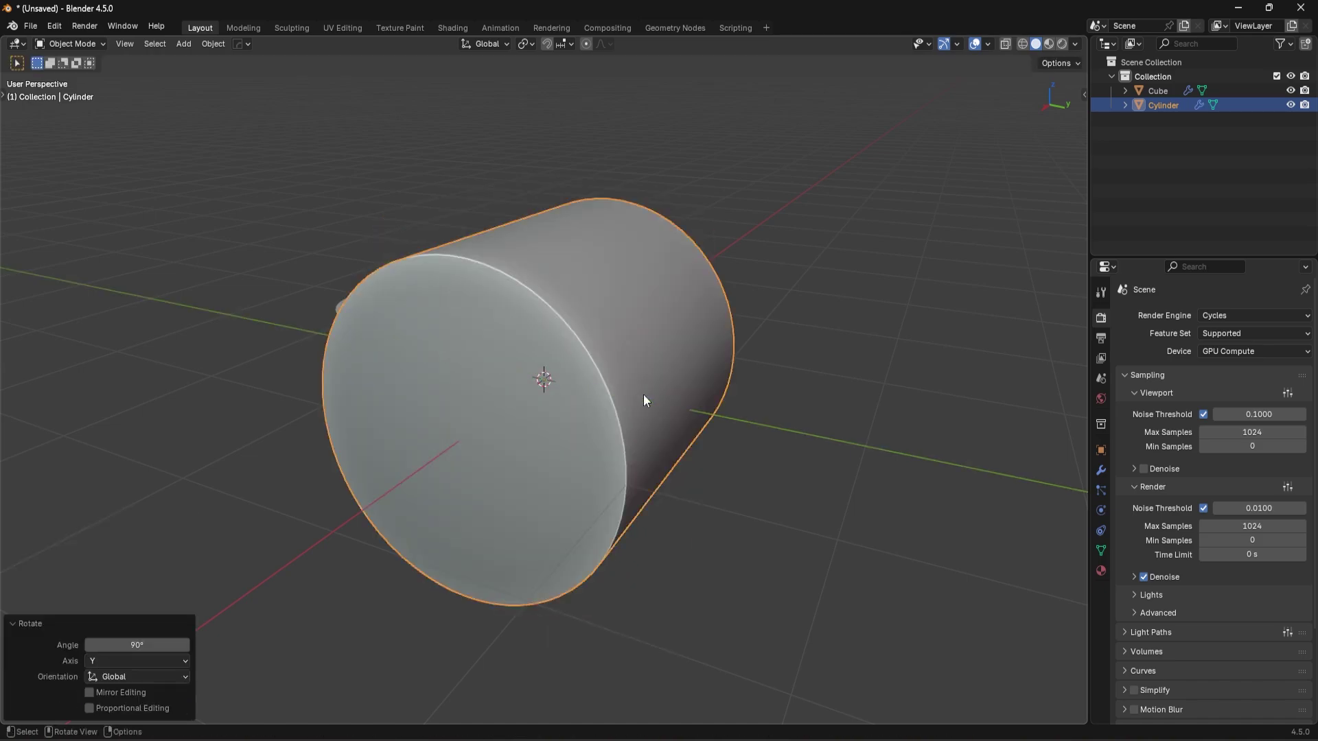
key(KP_3)
key(s)
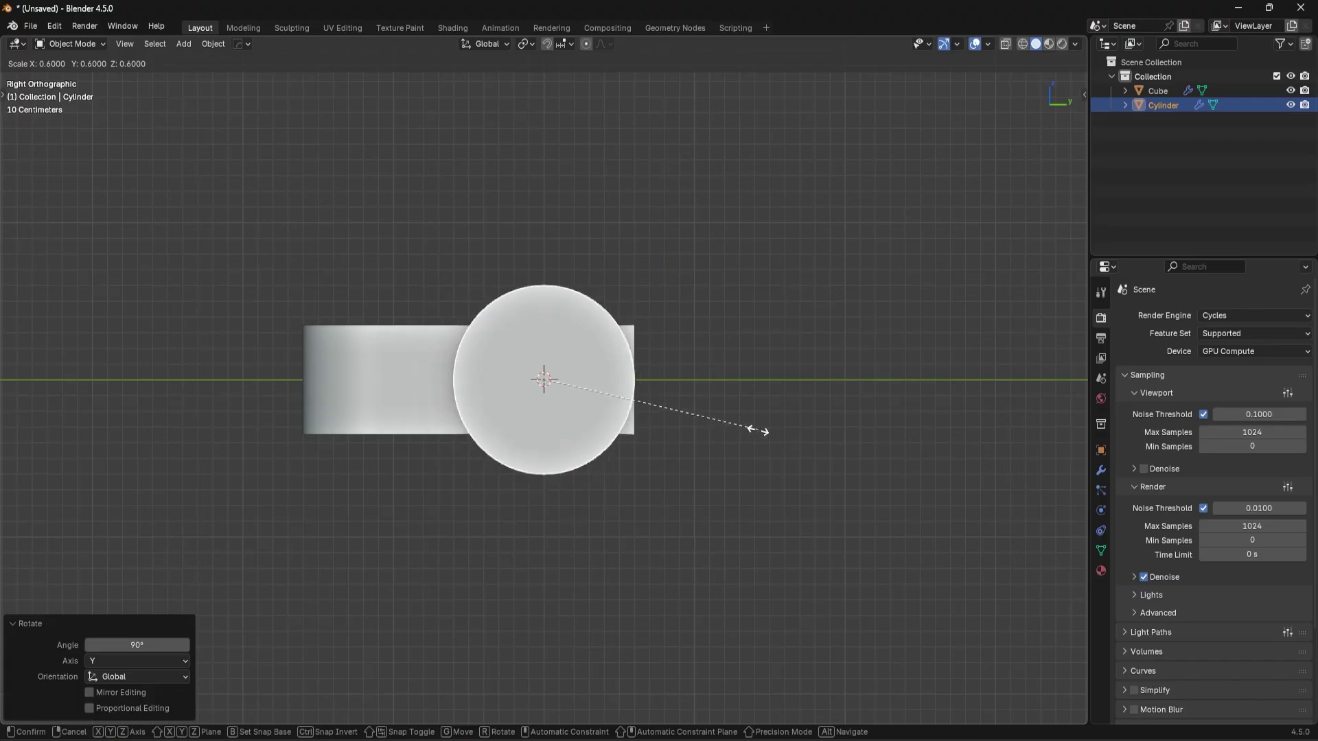
click(662, 412)
- Lengthen the cylinder along X by a factor of about 1.628 so it sticks out of the bar's sides
mouse_move(377, 373)
middle_down()
mouse_move(352, 387)
mouse_move(394, 364)
middle_up()
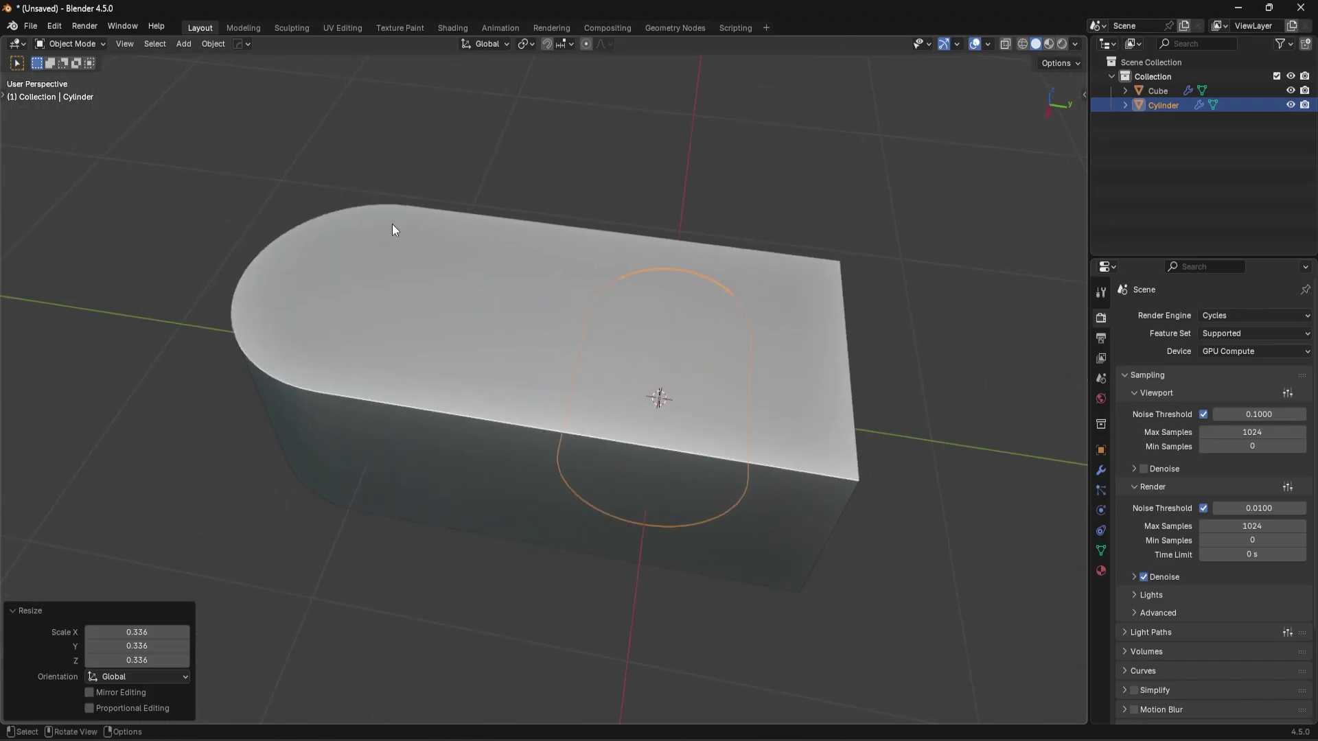
middle_drag(300, 312, 354, 359)
key(s)
key(x)
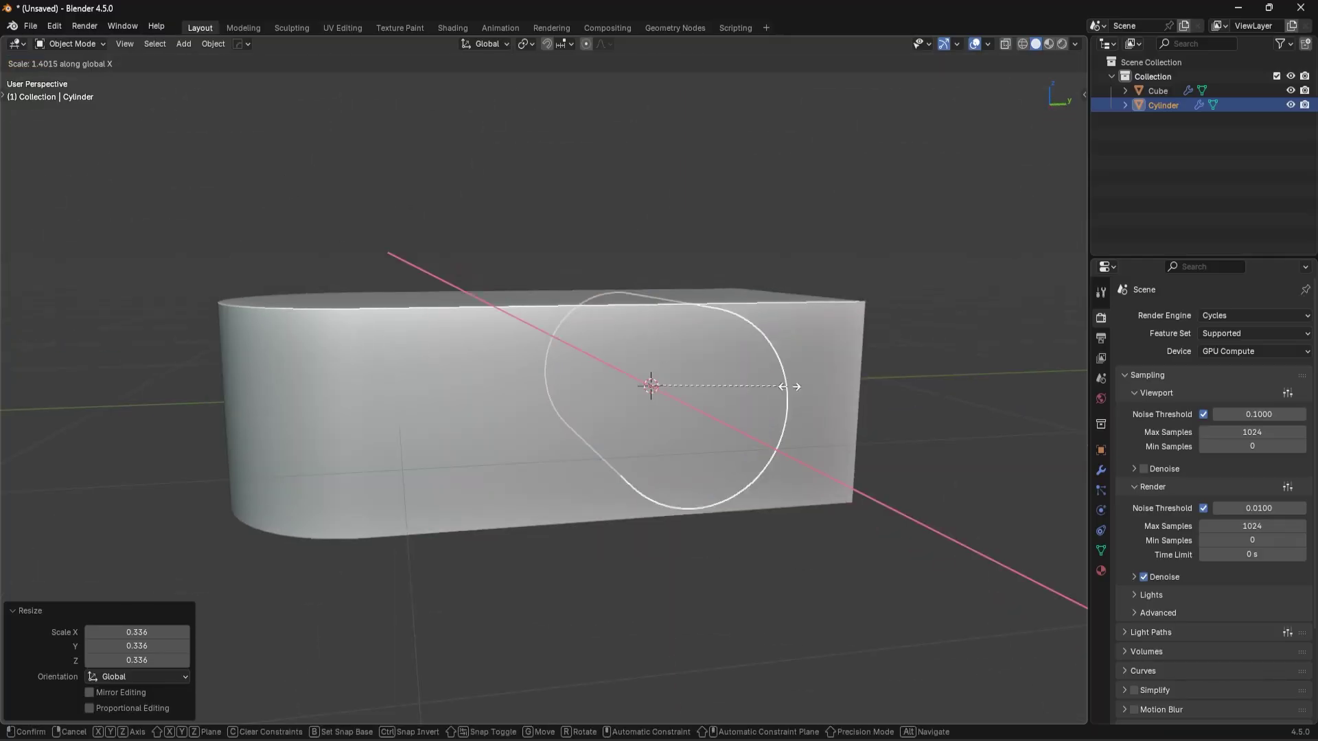
click(831, 385)
middle_drag(830, 384, 891, 444)
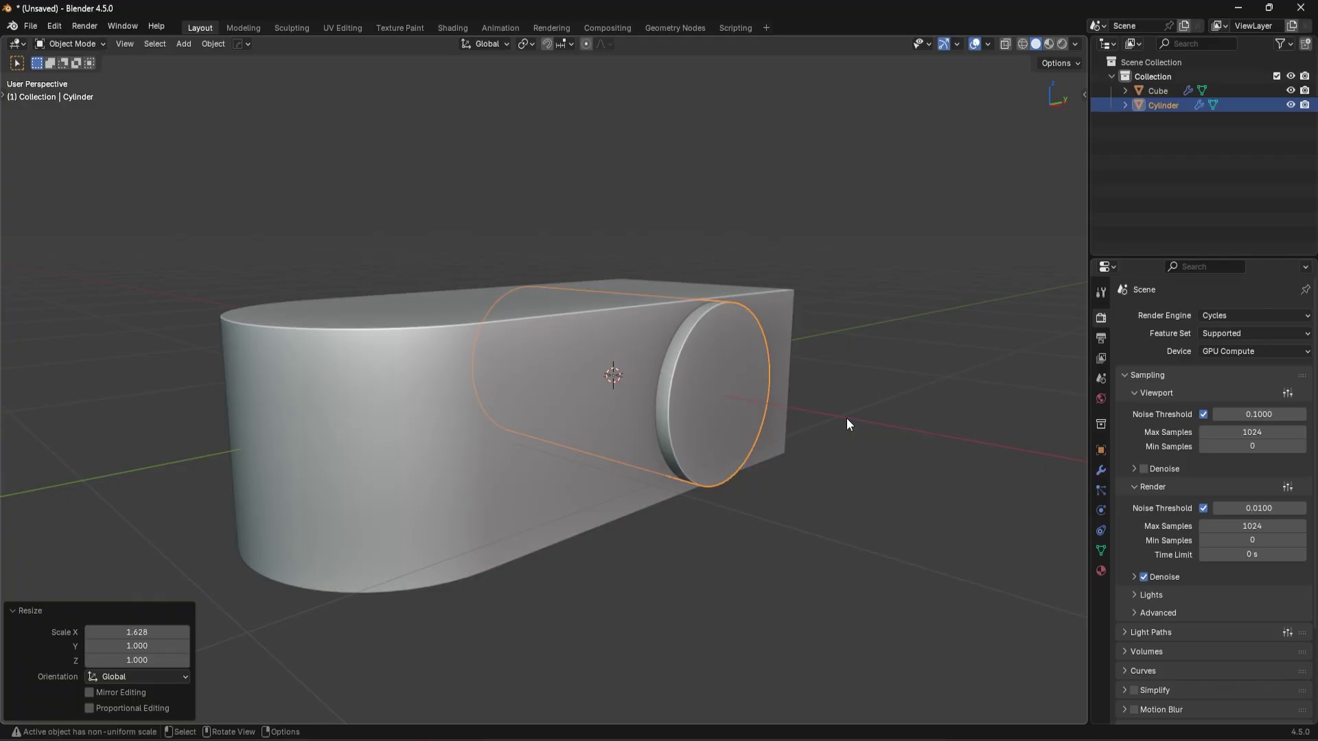
middle_drag(847, 418, 708, 372)
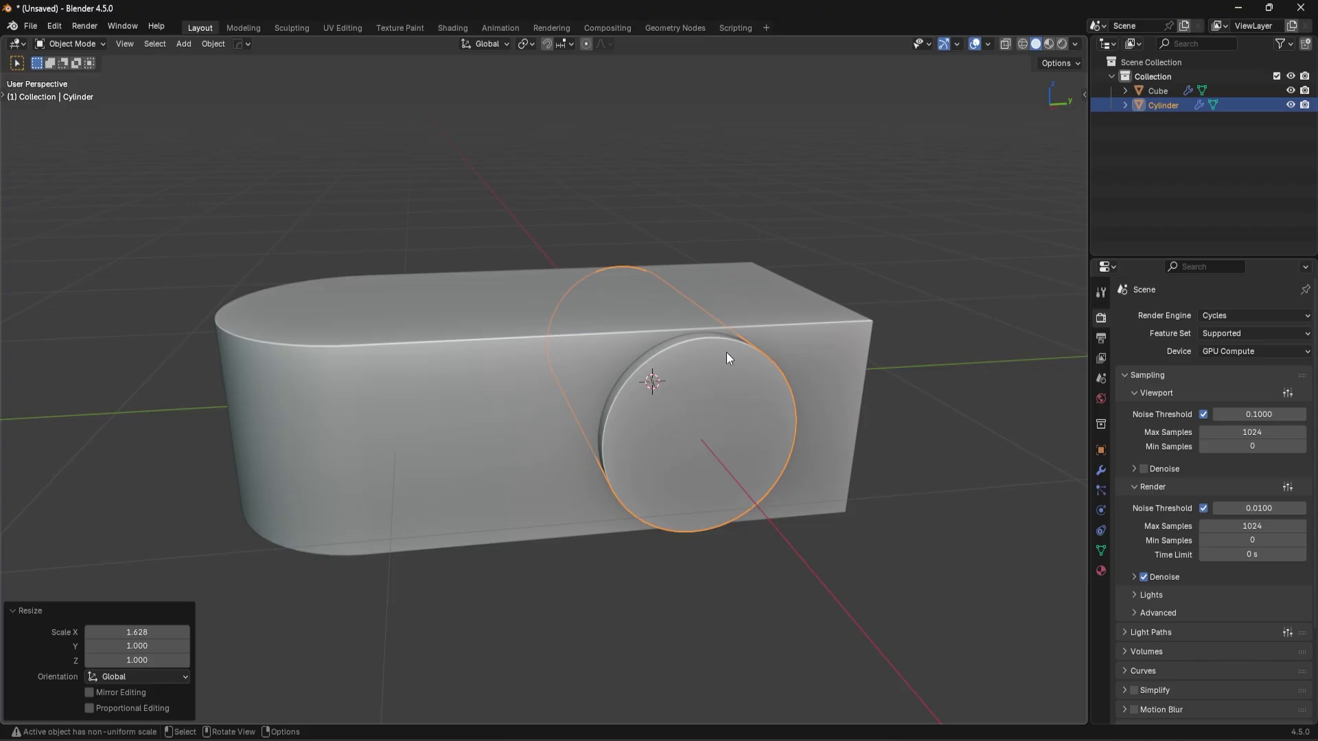
middle_drag(726, 352, 691, 267)
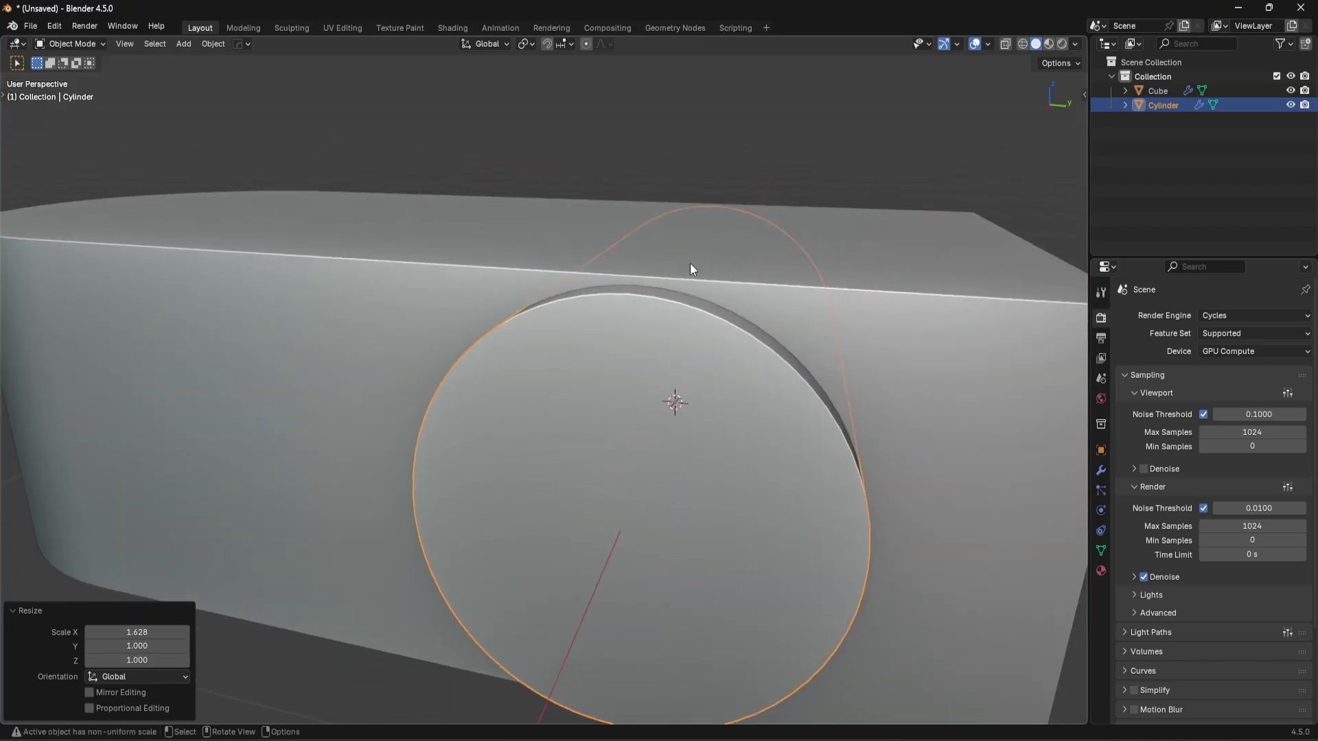
- Enlarge the cylinder uniformly in small adjustments toward the bar's full height, the last by a factor of about 1.029
click(686, 267)
click(685, 268)
key(s)
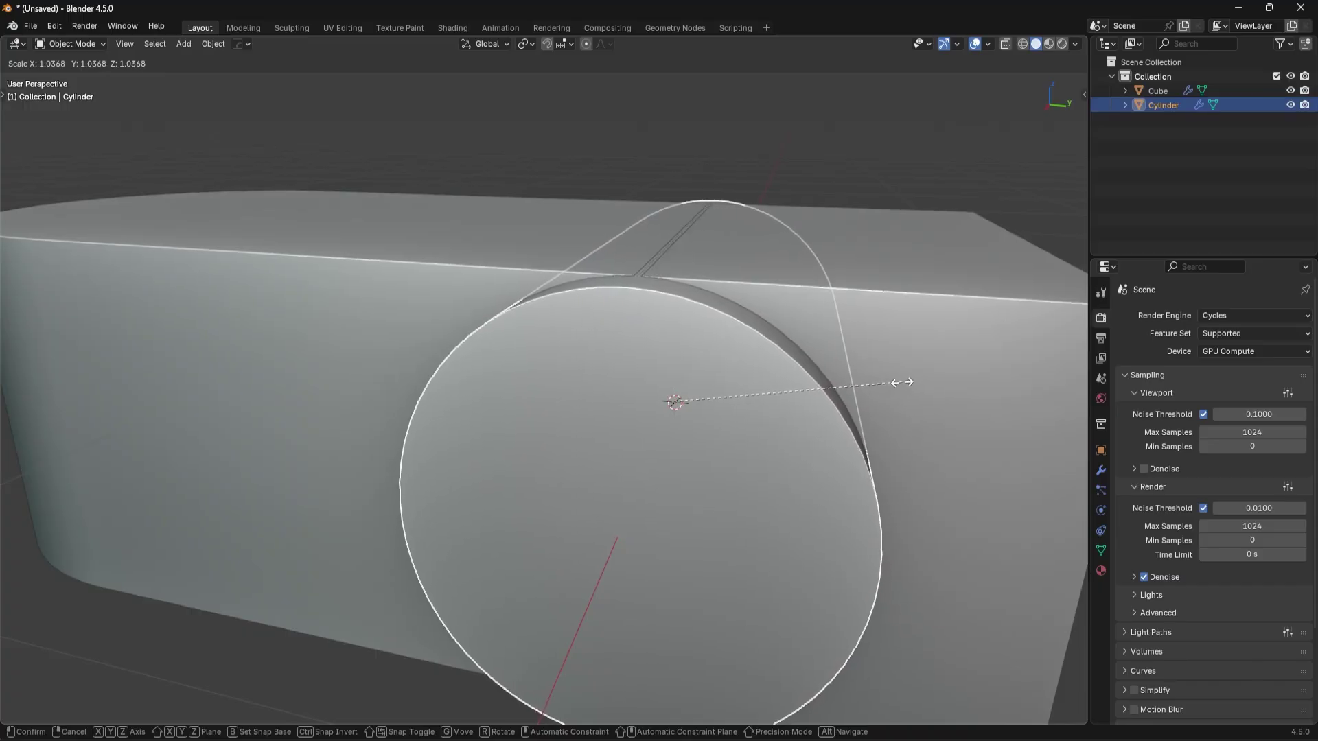
click(892, 385)
scroll(809, 398, down, 5)
key(s)
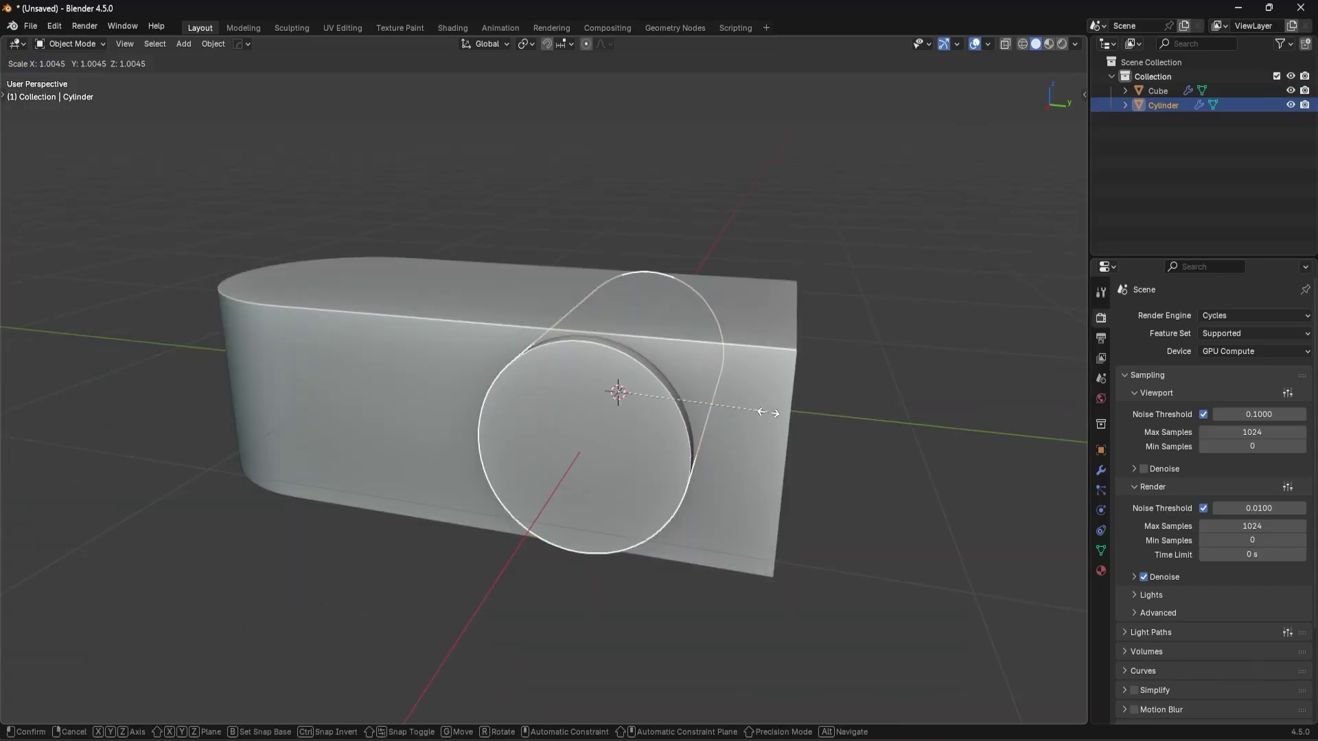
click(803, 417)
scroll(751, 412, up, 3)
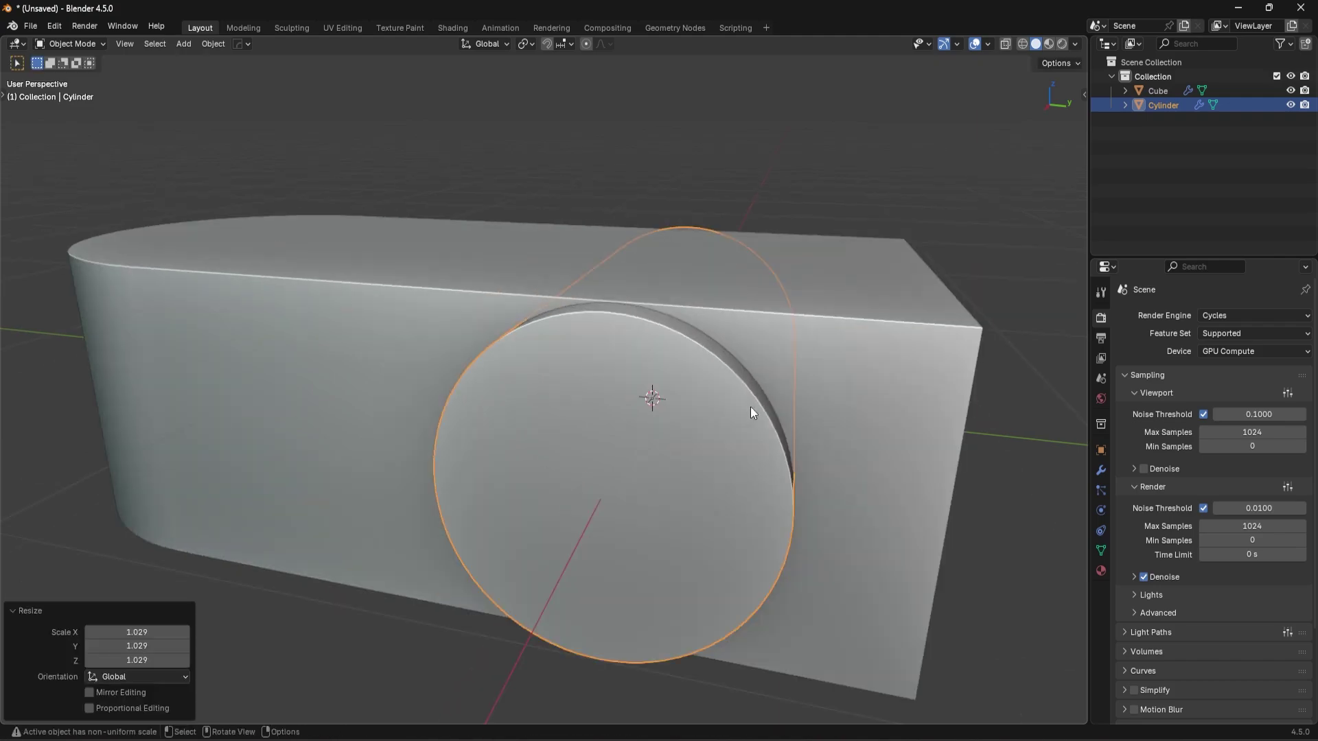
- Select the bar's top face in Edit Mode and change the snap target so moves snap to other geometry
click(618, 294)
key(Tab)
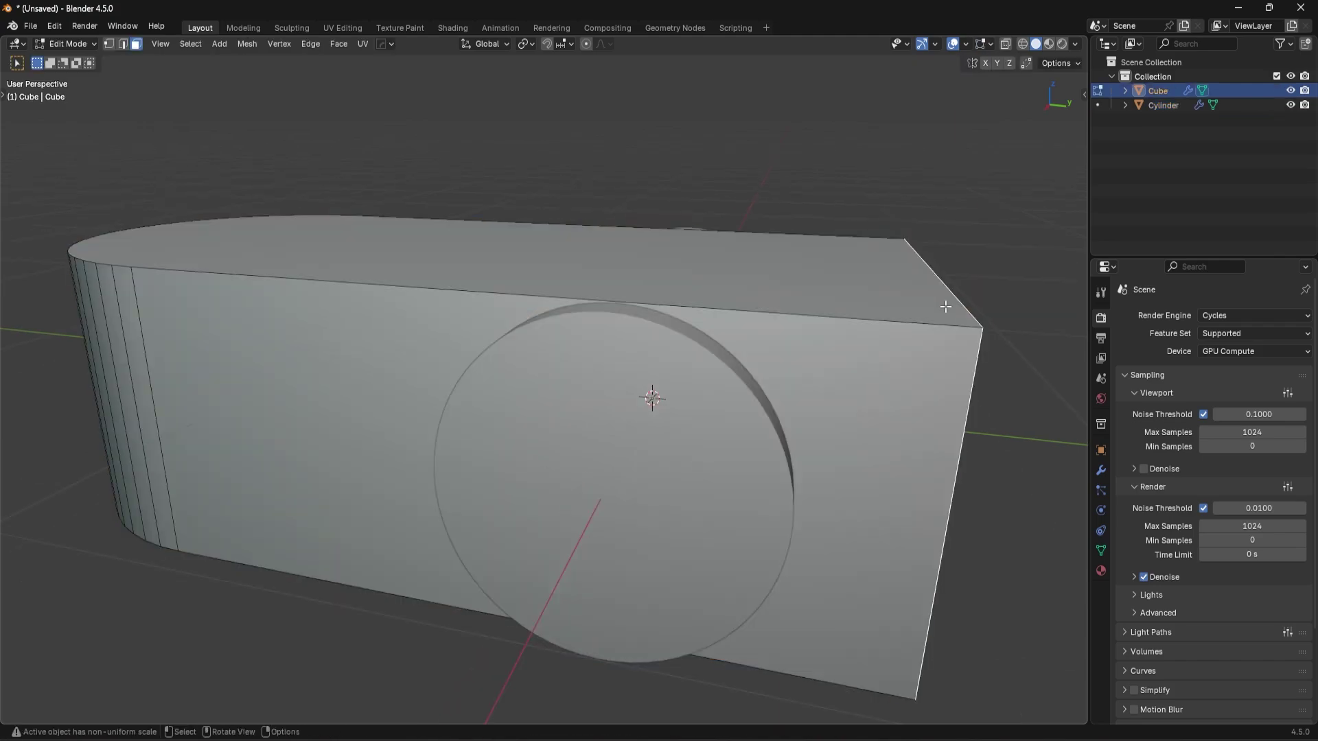
click(752, 289)
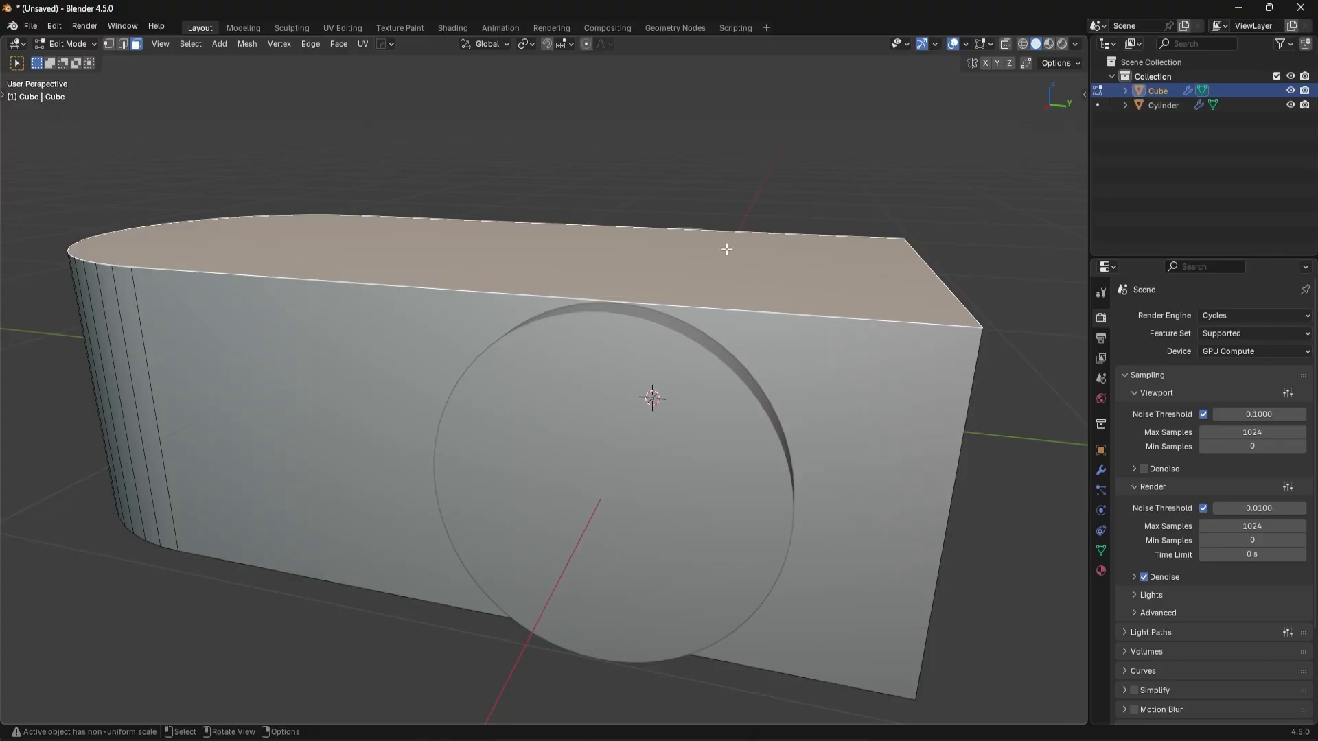
click(567, 47)
click(538, 147)
- Move the bar's top face −0.002416 m along Z, snapping it to the cylinder's top, and symmetrize the mesh vertically
middle_drag(702, 238, 711, 233)
key(g)
key(z)
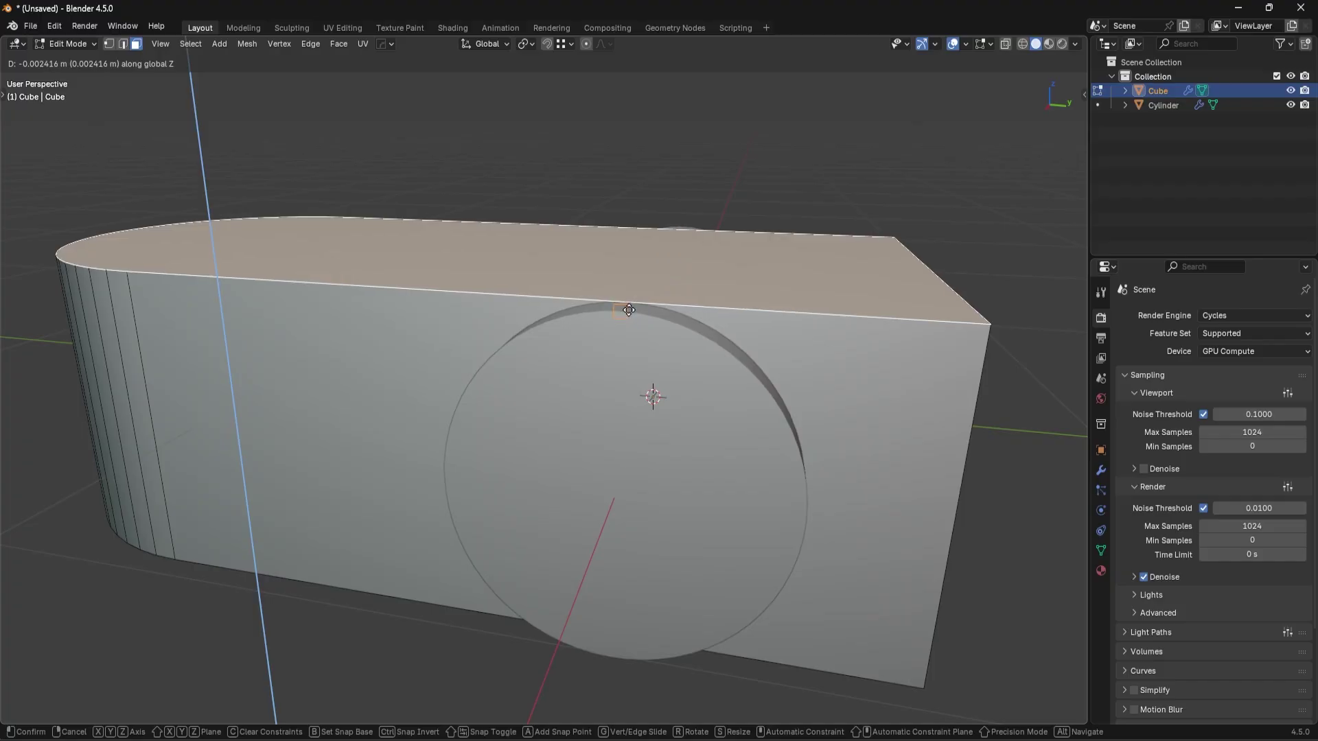
click(628, 314)
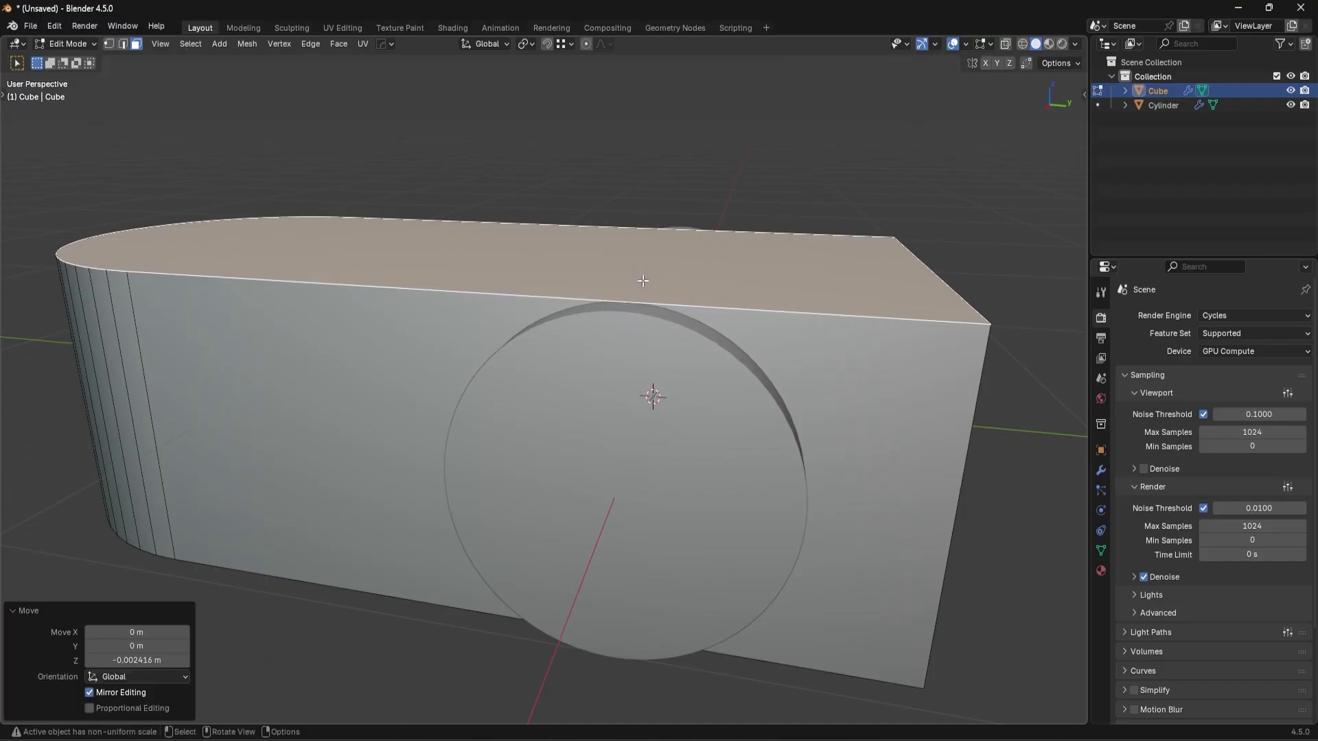
scroll(681, 349, down, 5)
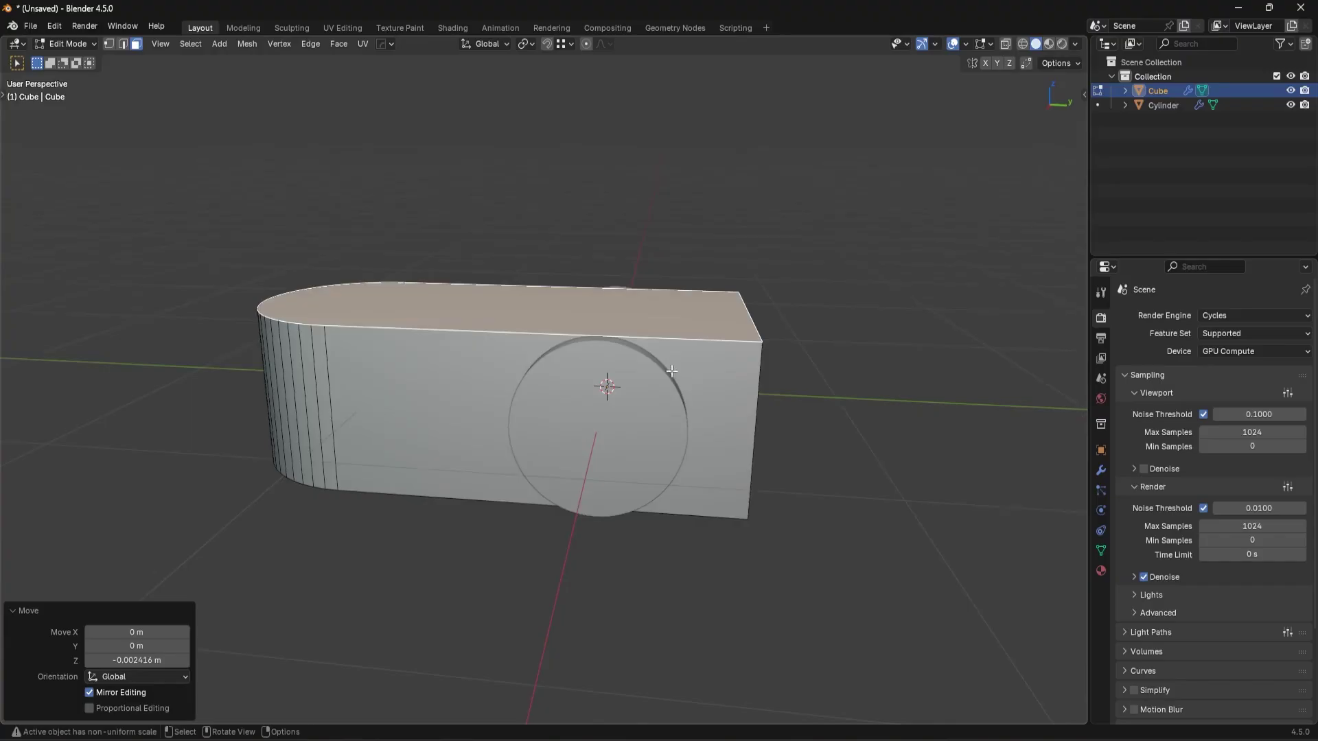
key(alt+x)
- Move the bar's flat end face about −0.2576 m along Y, snapping it to the cylinder's outer edge
middle_drag(683, 341, 684, 549)
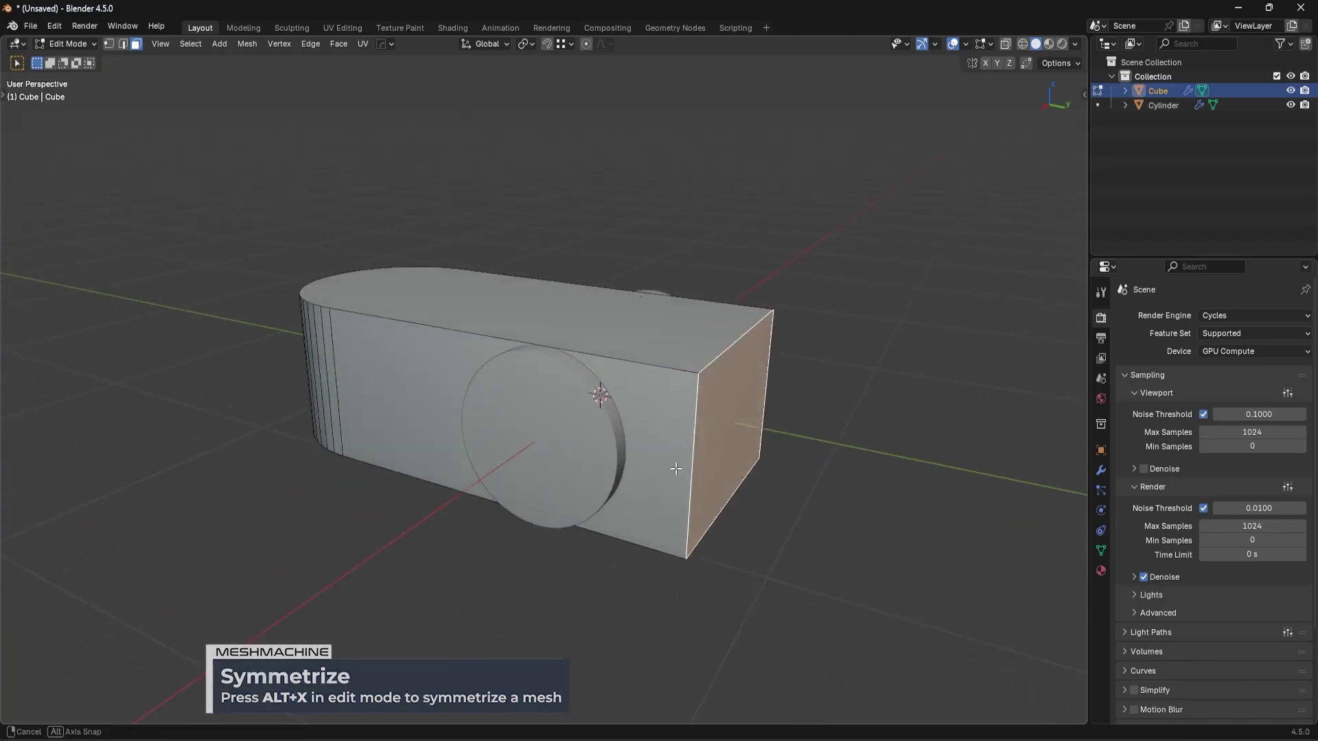
scroll(683, 549, up, 4)
key(KP_3)
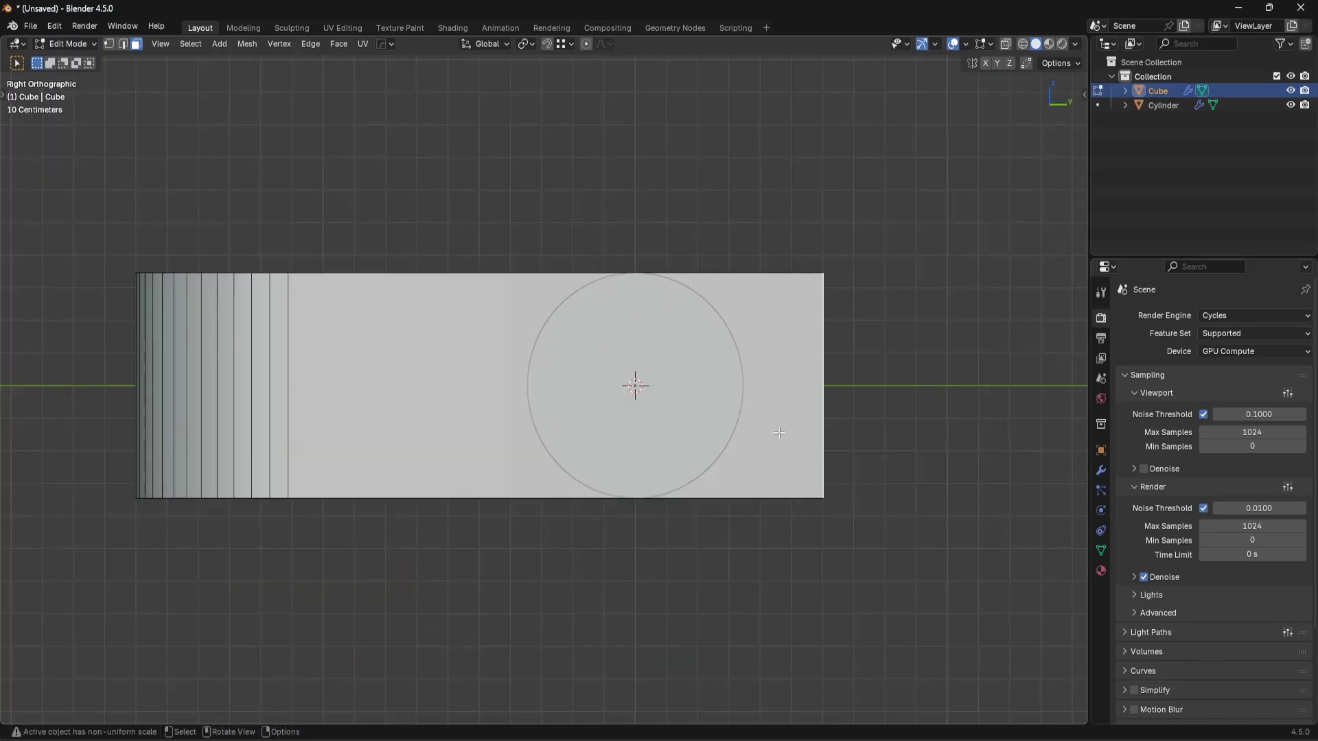
key(g)
key(y)
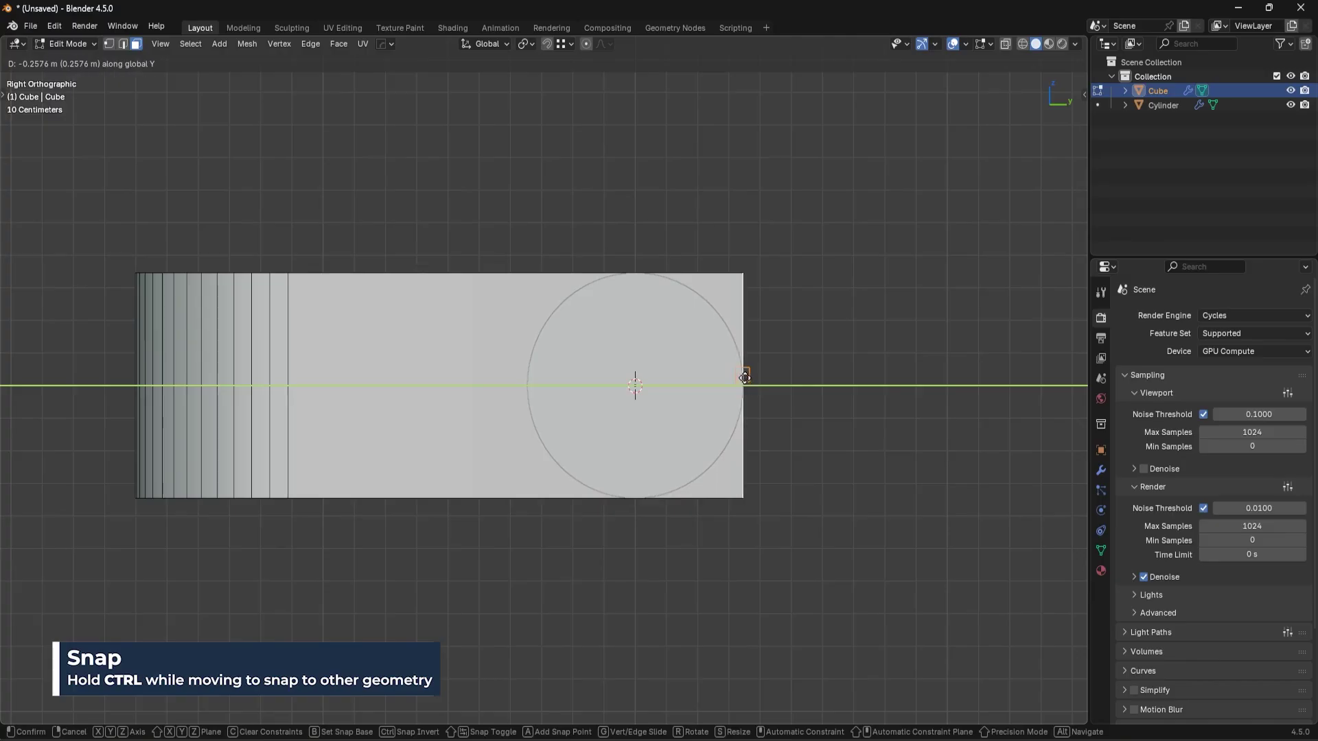
click(745, 376)
- Fine-tune the bar's end vertices by 0.001665 m along Y in X-ray display, snapping them to the cylinder's outermost point
key(alt+z)
key(1)
scroll(774, 395, up, 3)
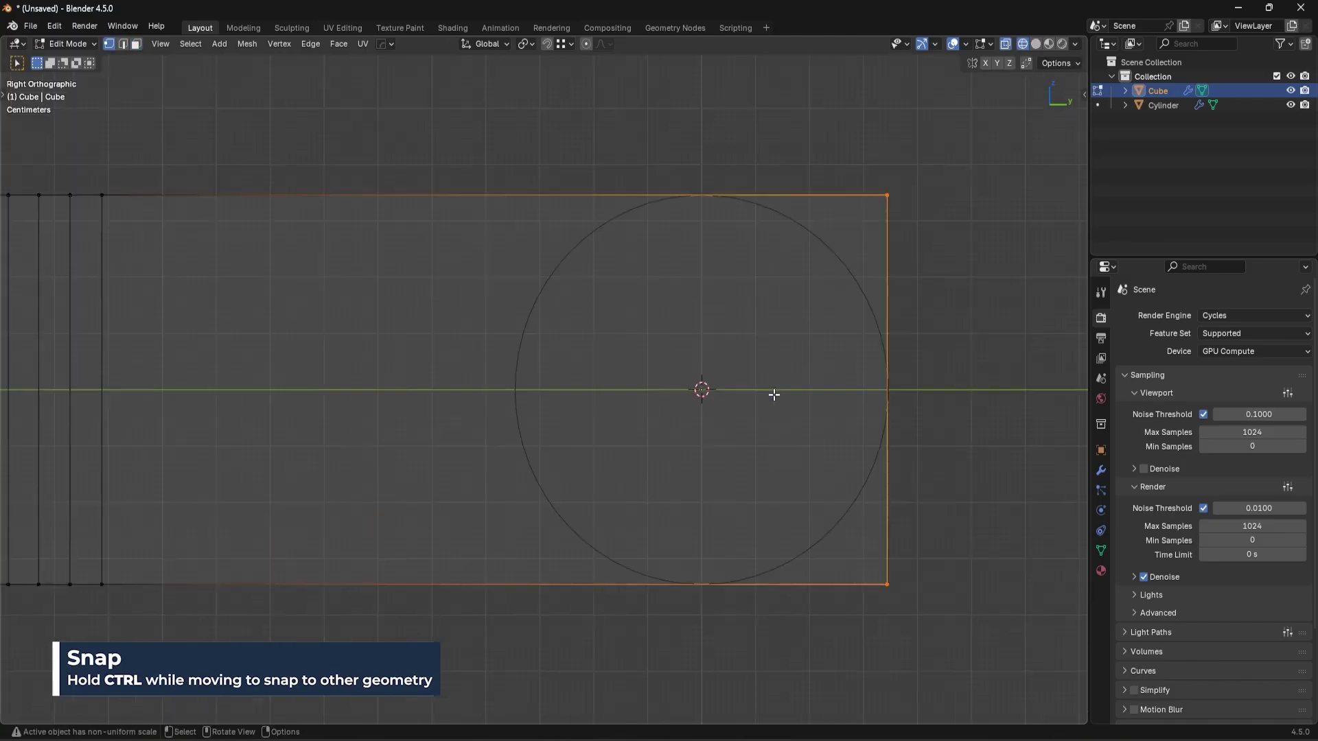
scroll(774, 395, up, 3)
key(g)
key(y)
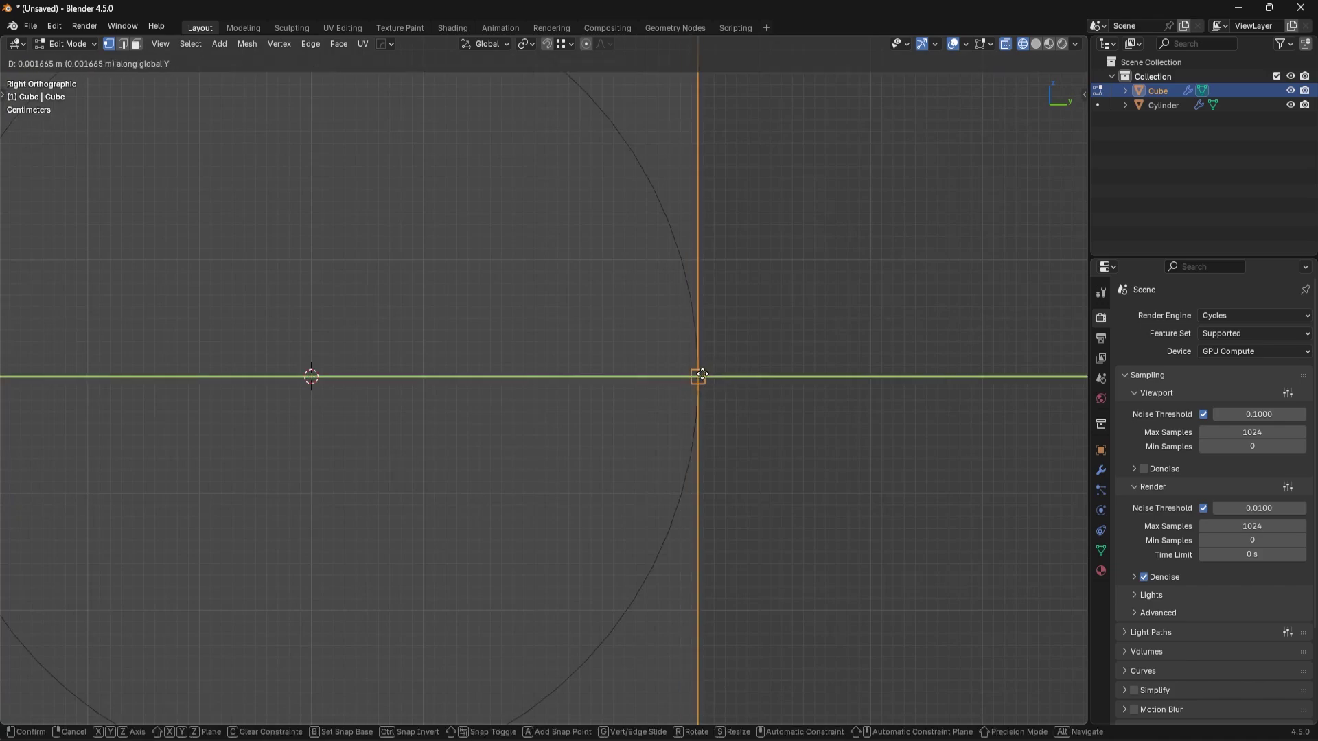
click(701, 374)
scroll(701, 389, down, 4)
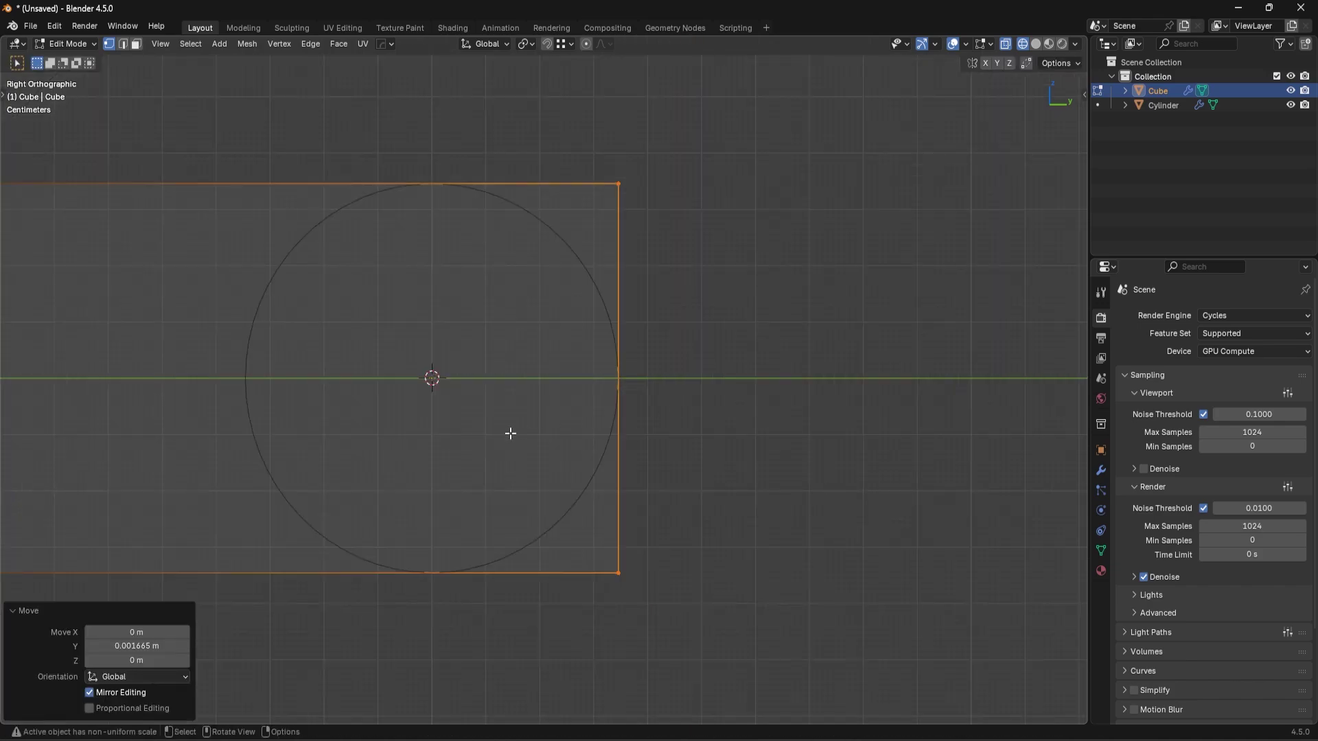
- Move the bar's flat end −0.3457 m along Y, snapping it to the topmost vertex at the cylinder's centre line
key(alt+z)
middle_drag(509, 435, 679, 470)
middle_drag(479, 408, 582, 373)
key(g)
right_click(601, 340)
key(KP_3)
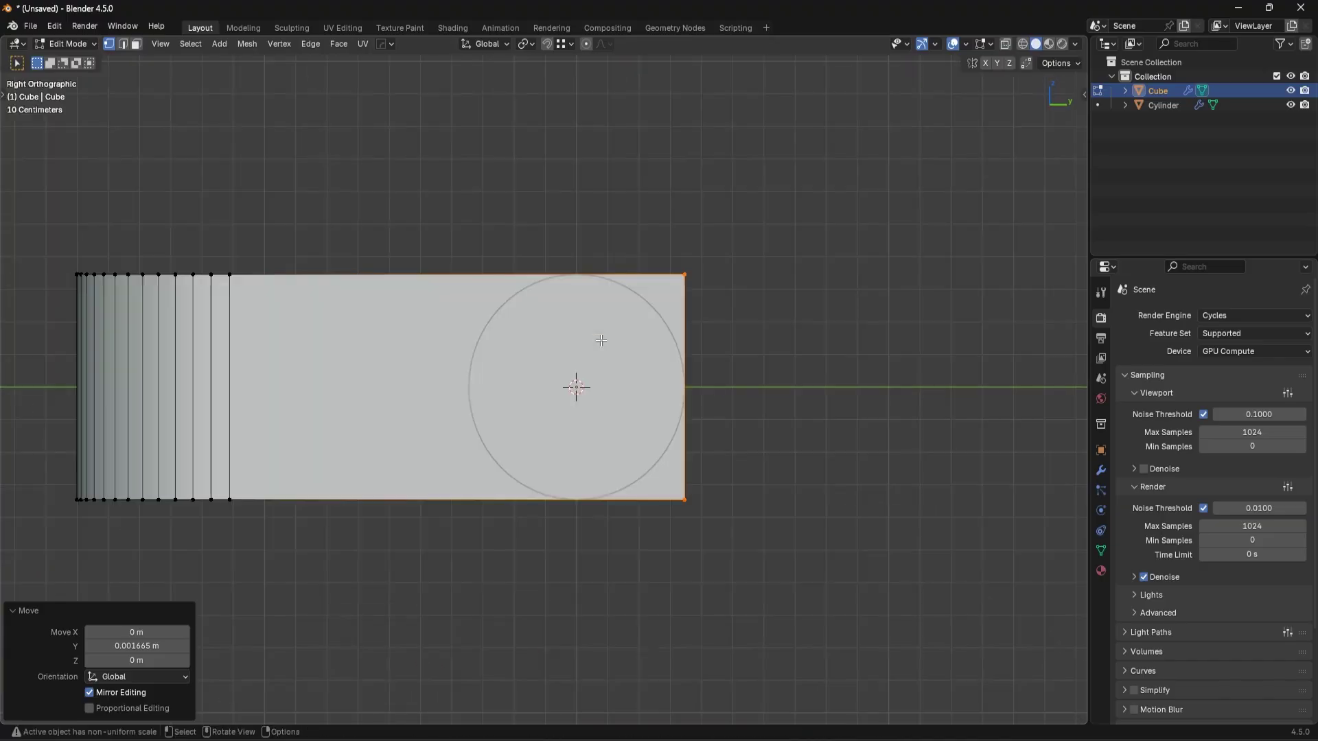
scroll(603, 338, up, 3)
key(g)
key(y)
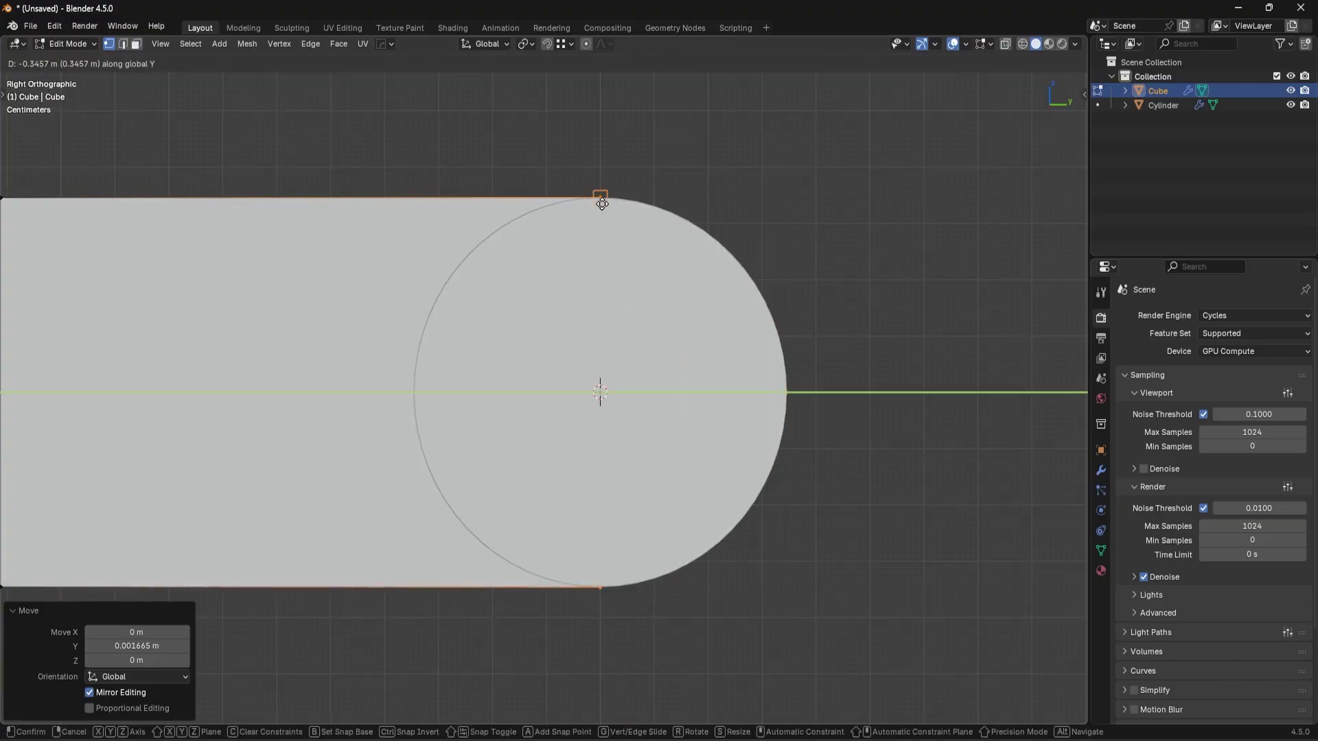
ctrl+click(602, 204)
middle_drag(641, 349, 590, 426)
click(564, 426)
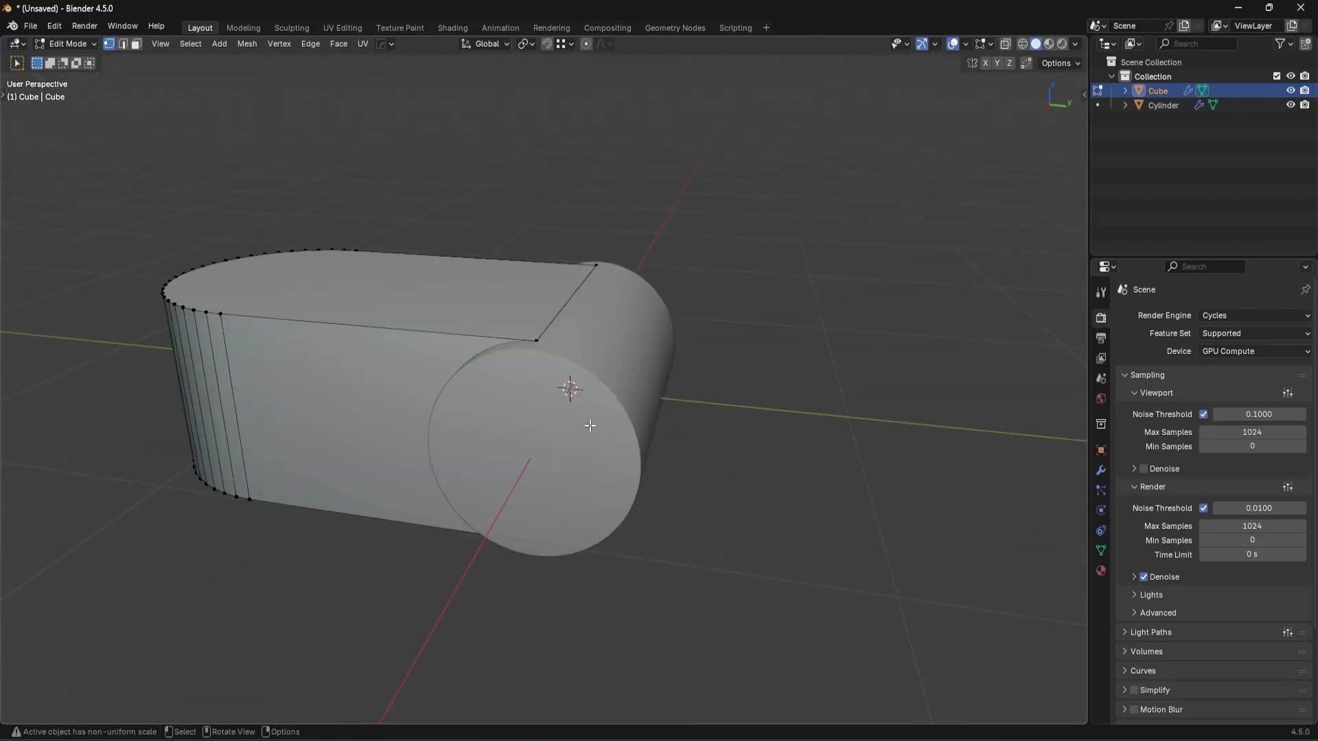
- Edit the cylinder's mesh and move its nearer end cap along X until it is flush with the bar's side
middle_drag(483, 519, 436, 463)
key(Tab)
click(436, 463)
key(Tab)
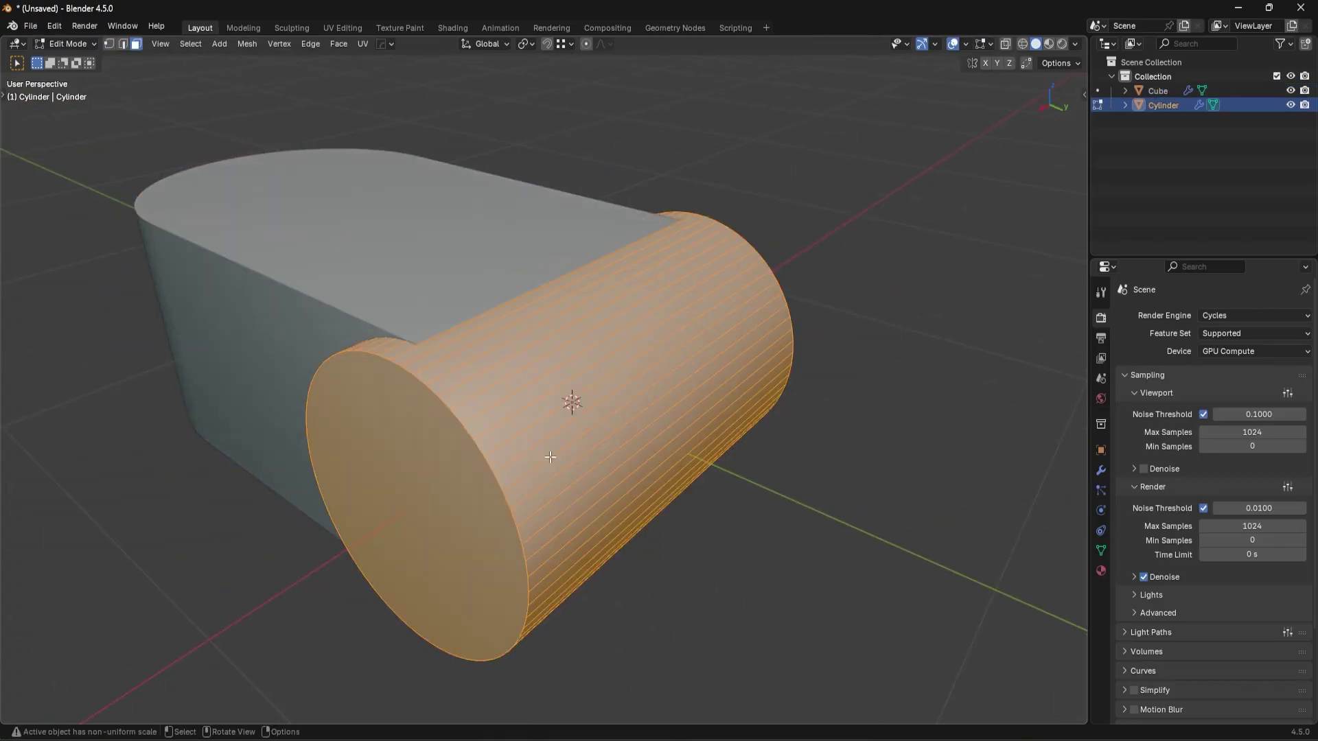
click(436, 463)
key(g)
key(x)
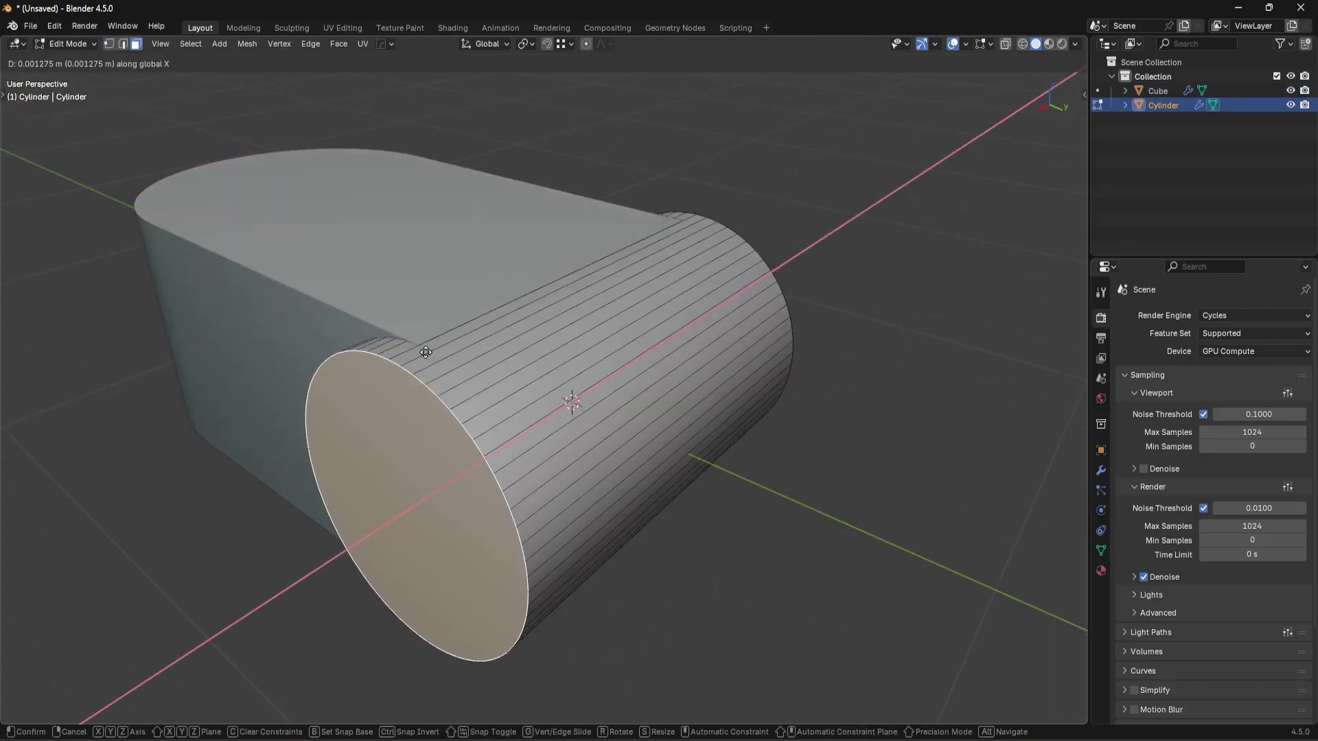
click(450, 341)
- Move the cylinder's opposite end cap along X to the bar's other side and symmetrize the cylinder mesh
middle_drag(453, 344, 305, 354)
click(720, 419)
key(g)
key(x)
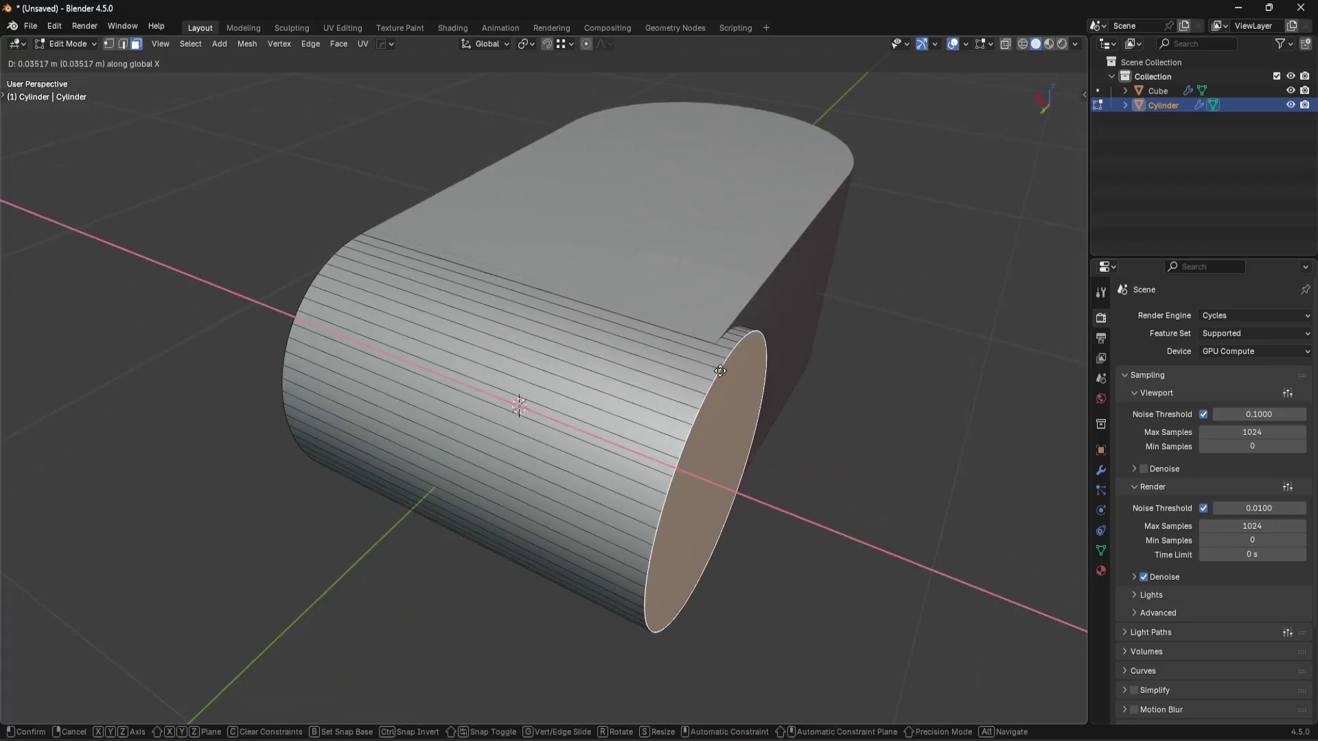
click(691, 406)
middle_drag(692, 406, 824, 412)
key(alt+x)
key(Tab)
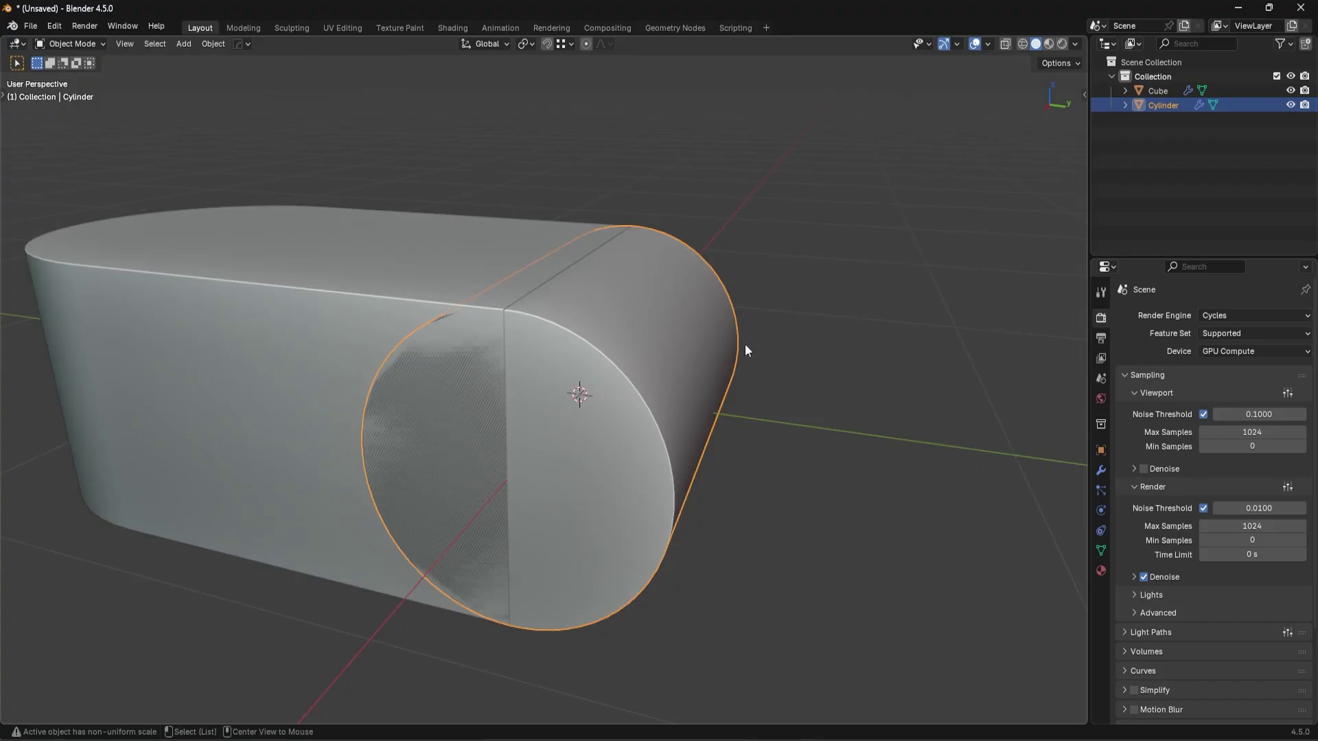
- Show the modifier properties and select the cylinder together with the bar, making the bar the active object
click(744, 345)
scroll(742, 347, down, 4)
middle_drag(734, 360, 594, 431)
click(1100, 471)
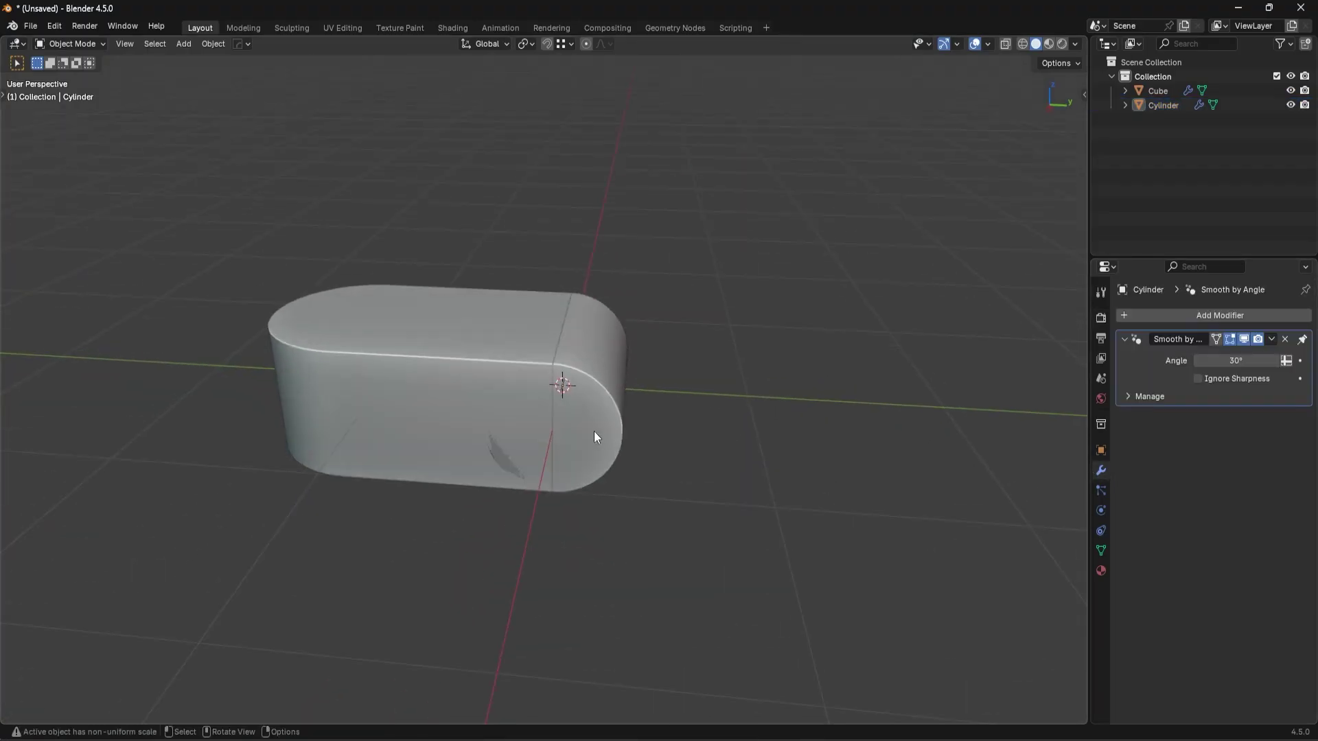
click(586, 386)
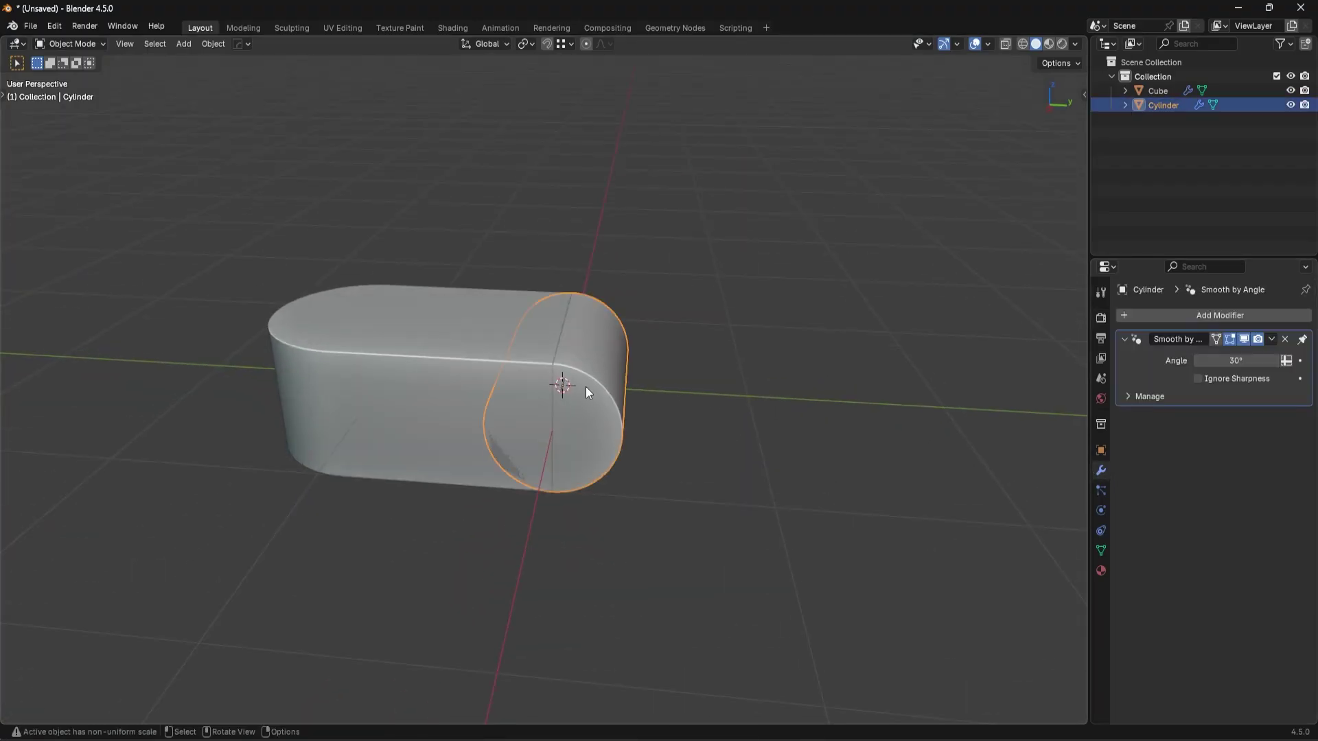
click(385, 333)
scroll(402, 366, up, 4)
click(623, 359)
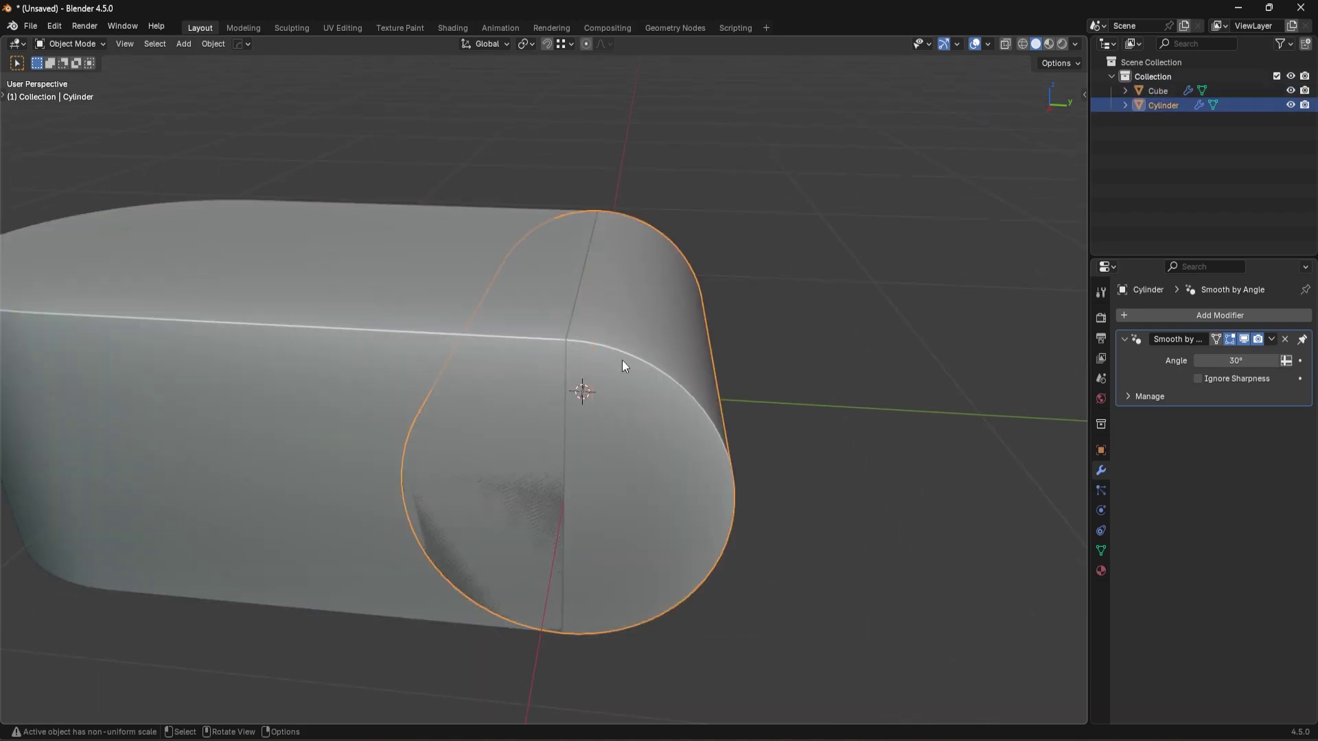
scroll(622, 360, down, 3)
shift+click(393, 307)
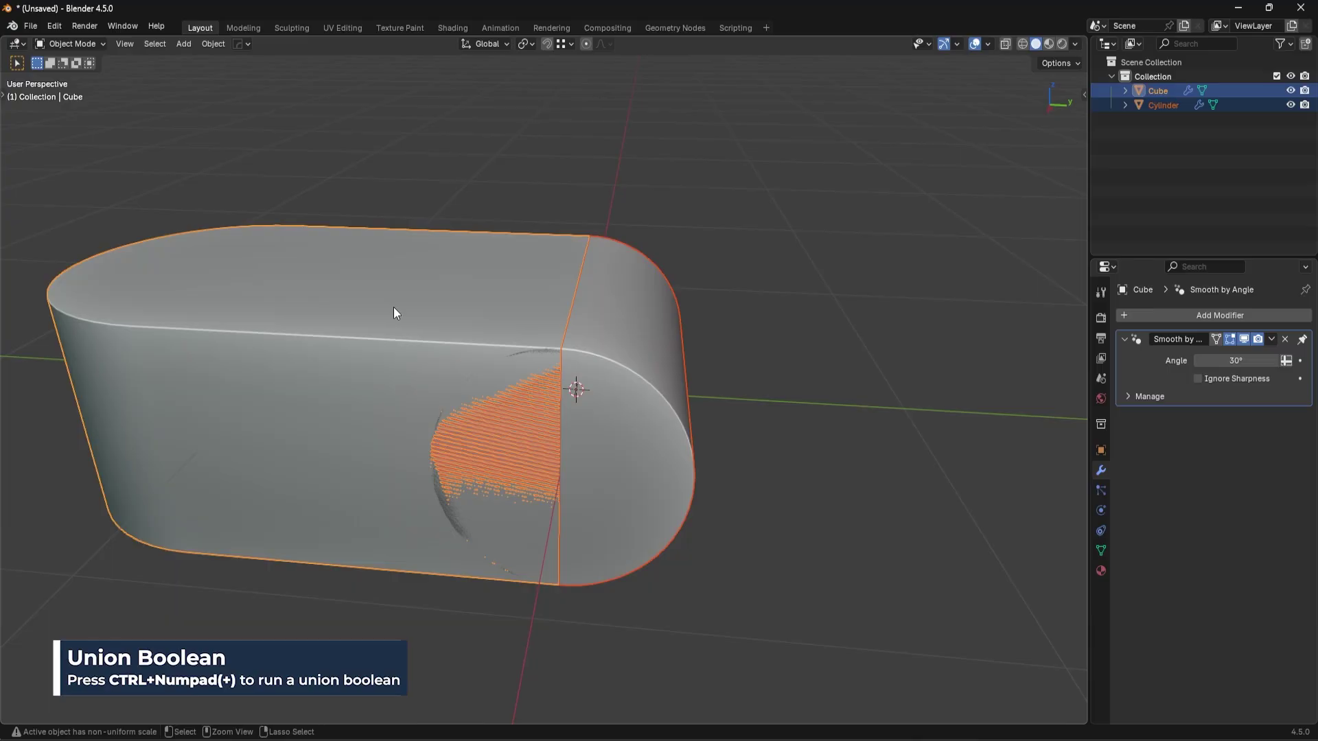
- Join the cylinder to the bar with a nondestructive HOps union Boolean, undoing the first attempt and repeating it
key(ctrl+KP_Add)
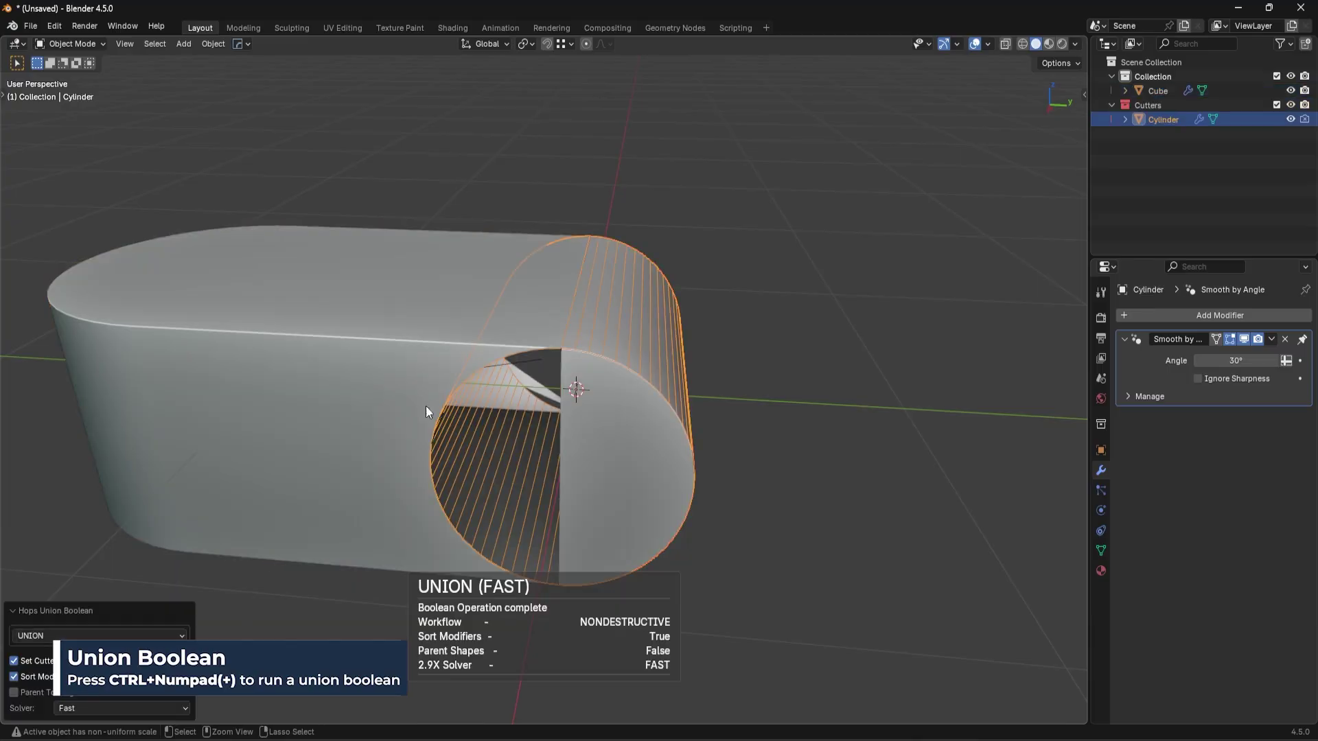
key(ctrl+z)
key(q)
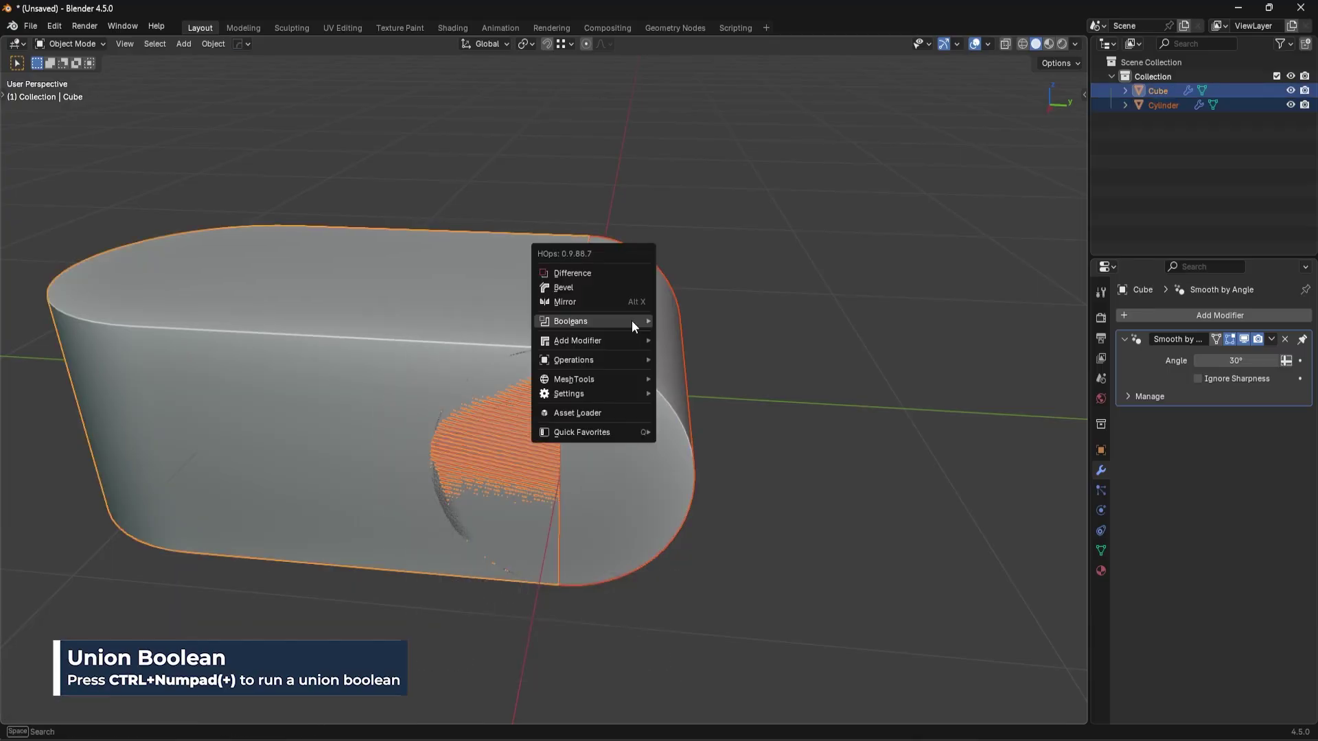
mouse_move(632, 320)
click(689, 356)
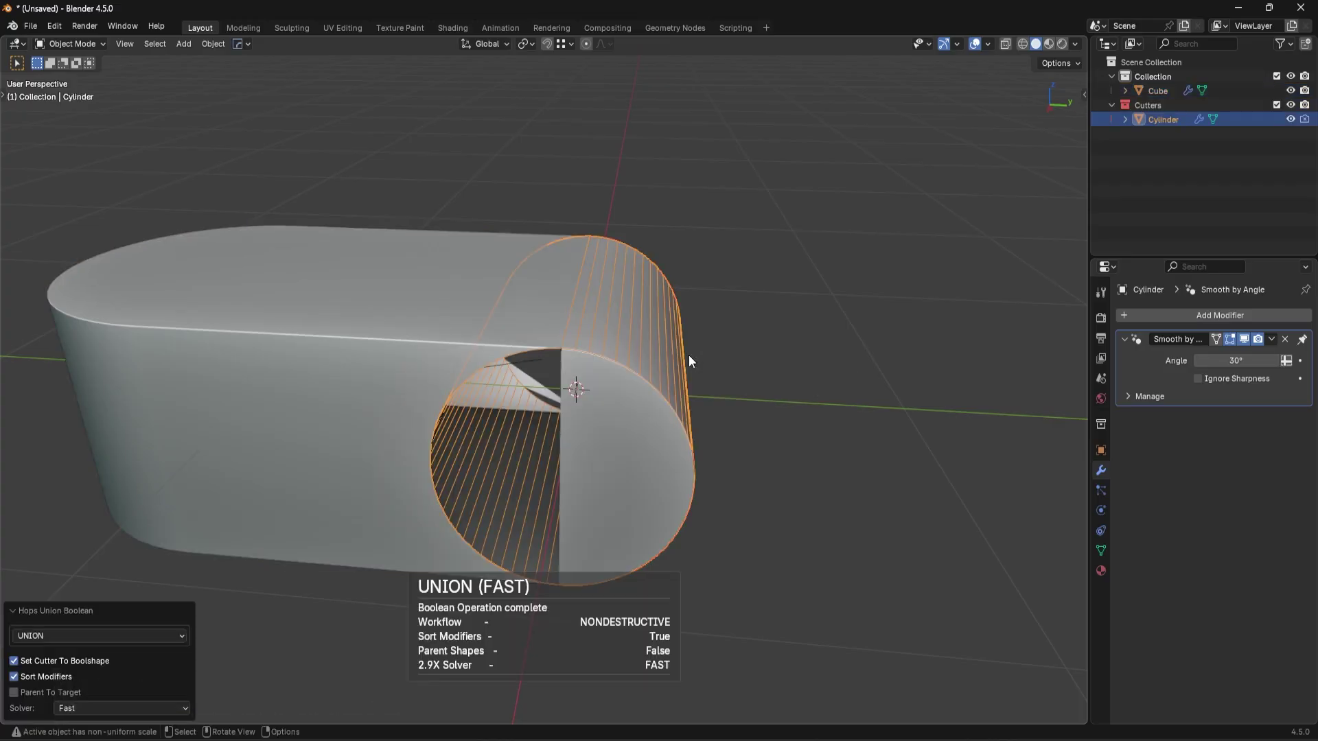
- Set the solver of the bar's union Boolean modifier to Exact and apply the modifier
middle_drag(725, 351, 352, 410)
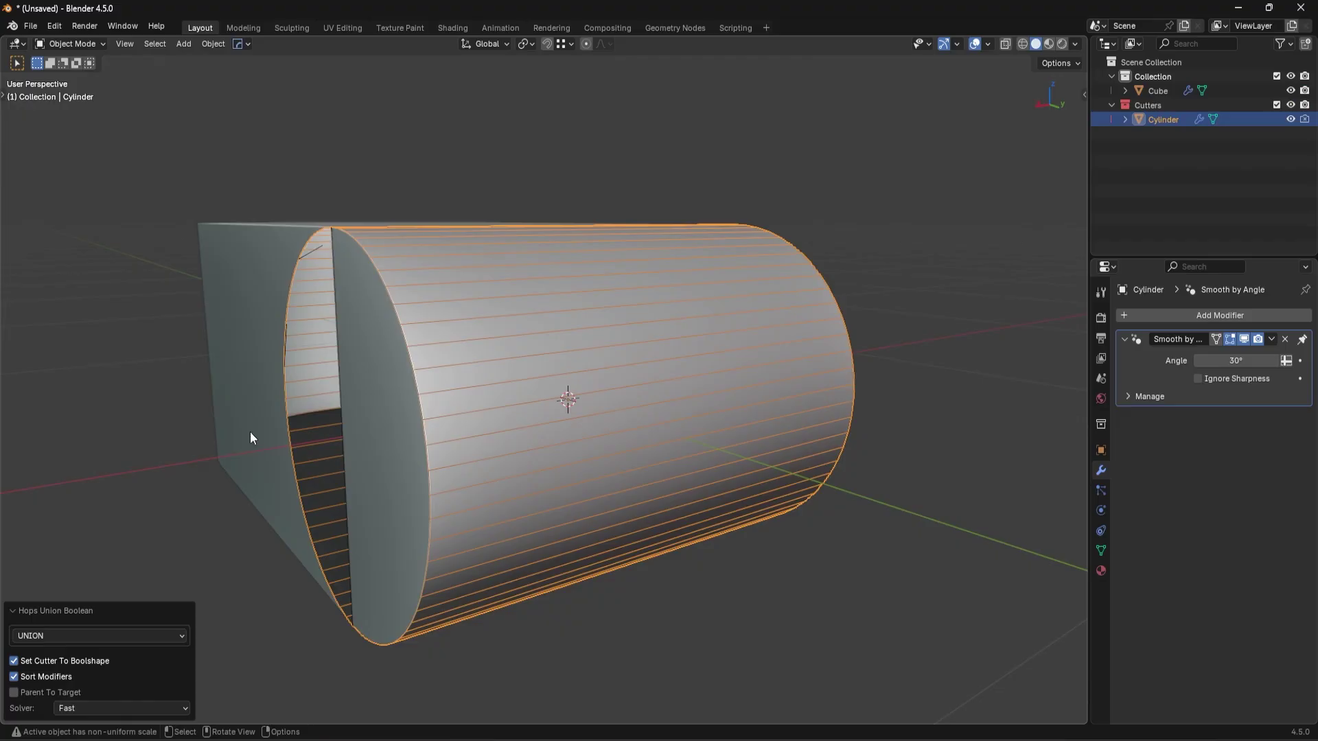
click(256, 370)
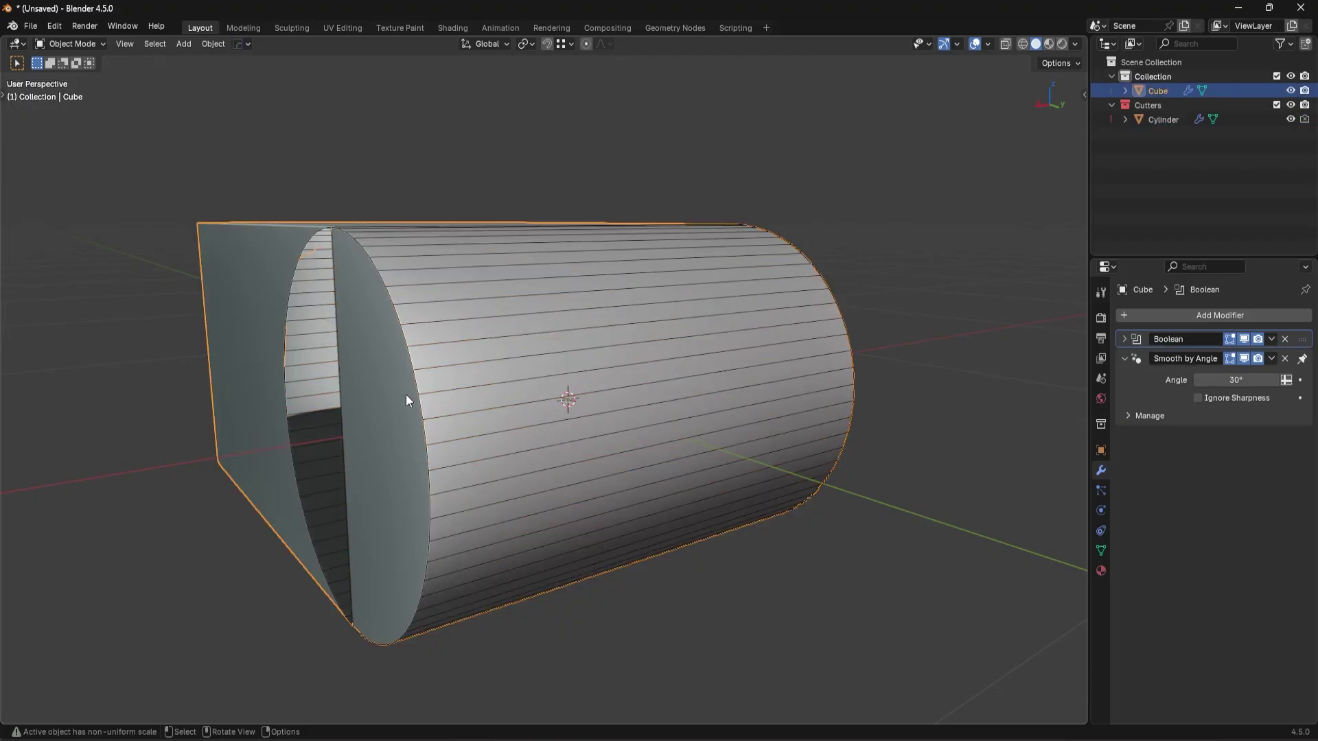
click(1124, 340)
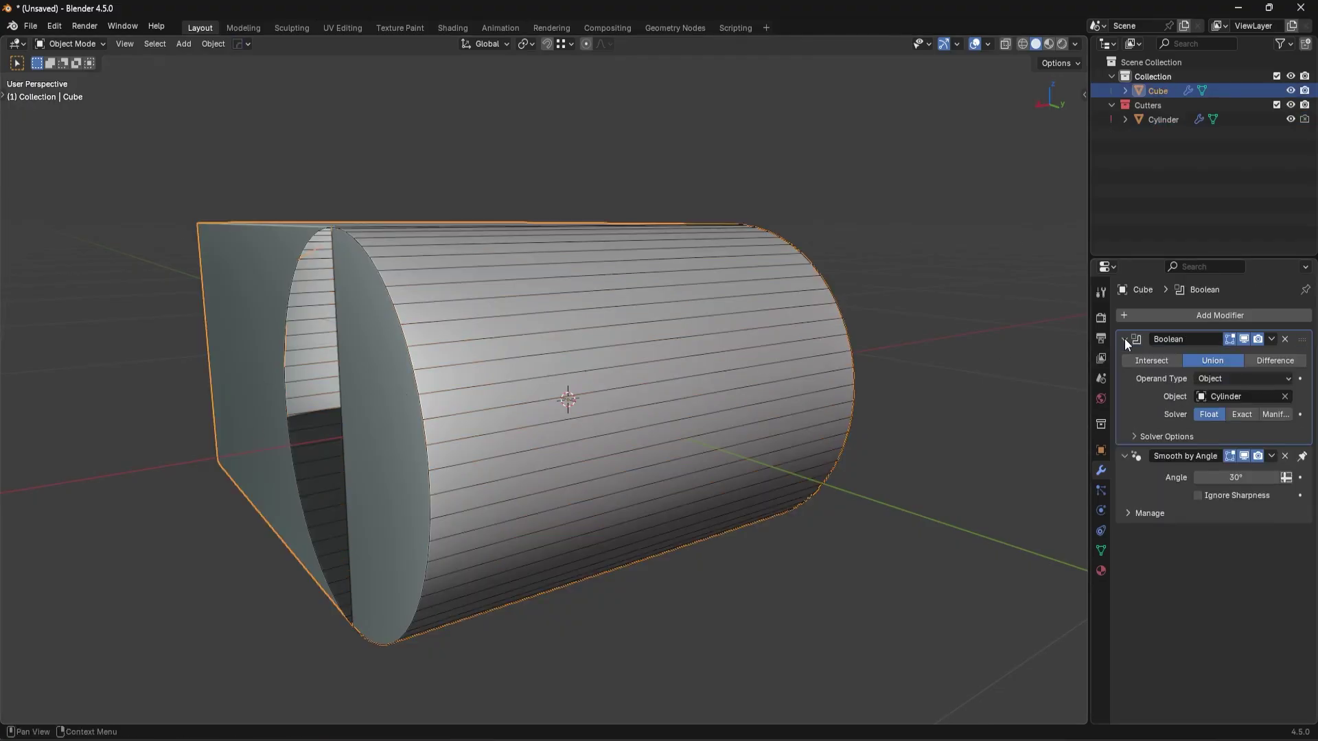
click(1241, 414)
middle_drag(824, 394, 686, 397)
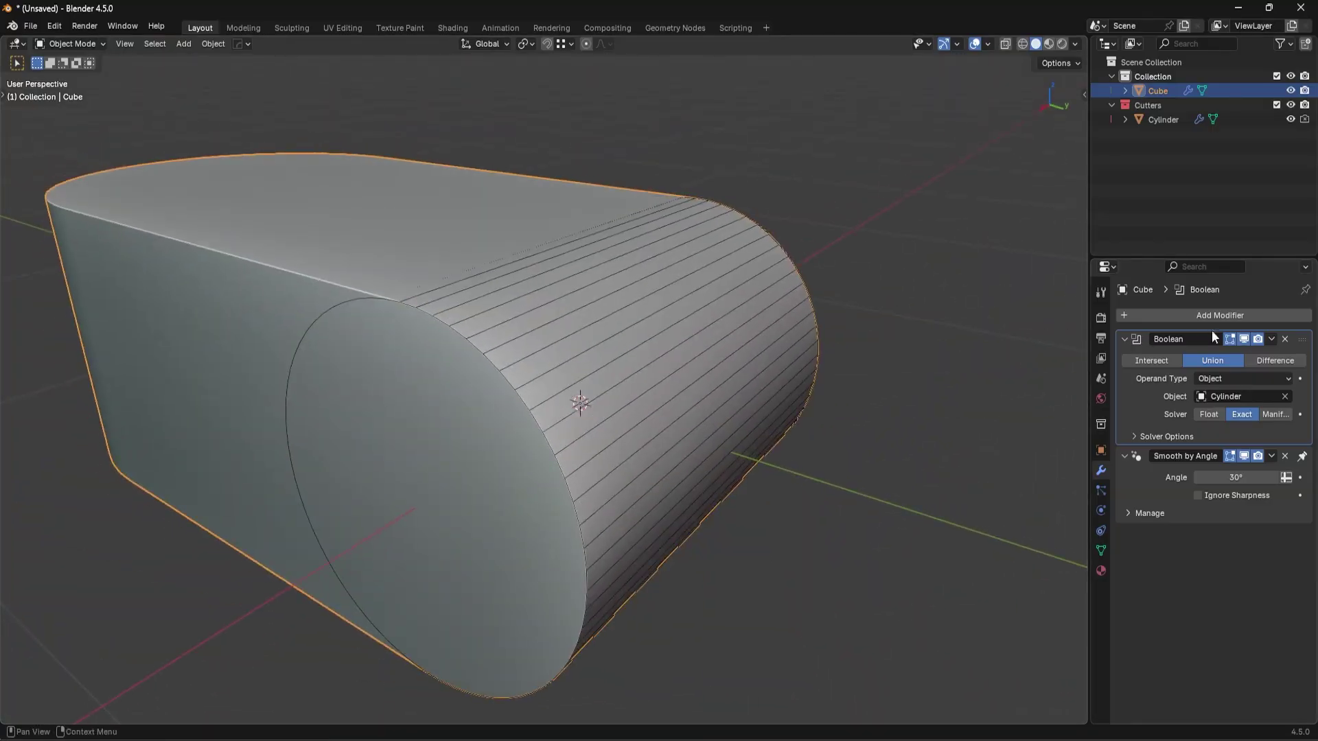
click(1269, 339)
click(1248, 357)
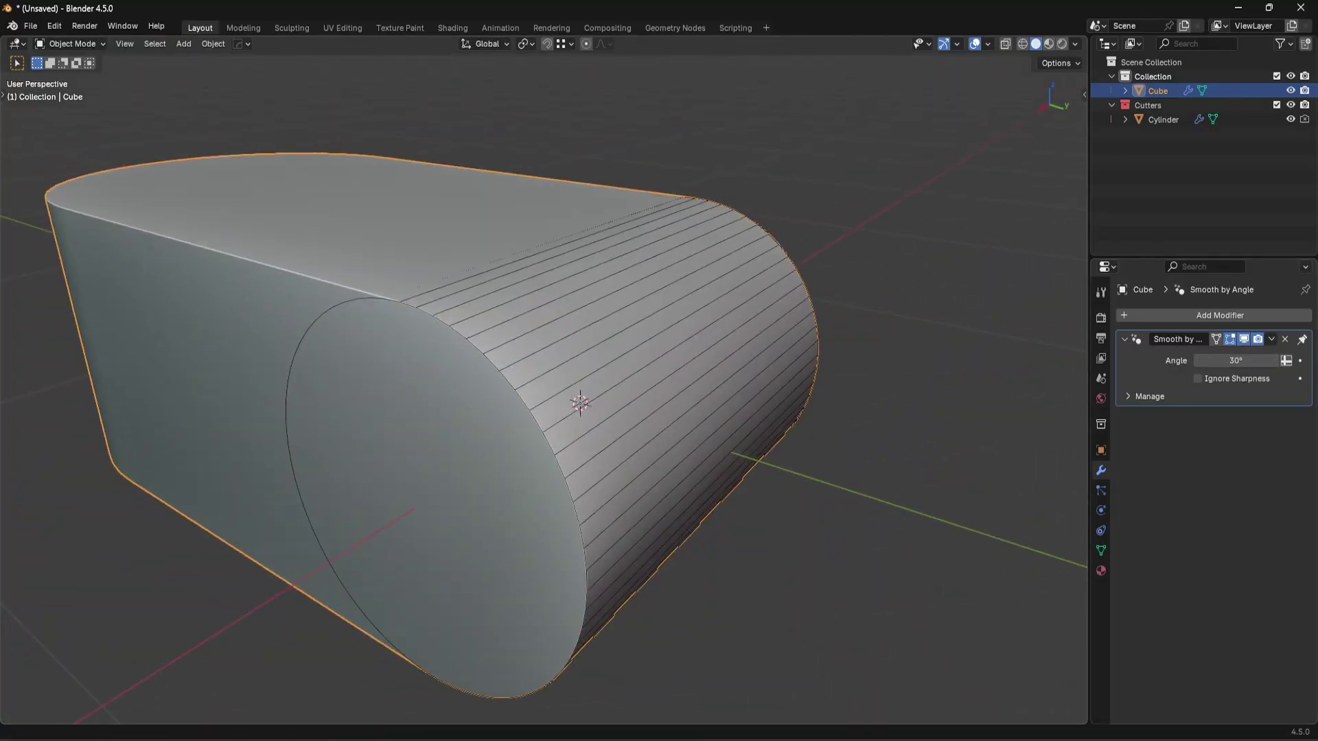
scroll(574, 406, down, 2)
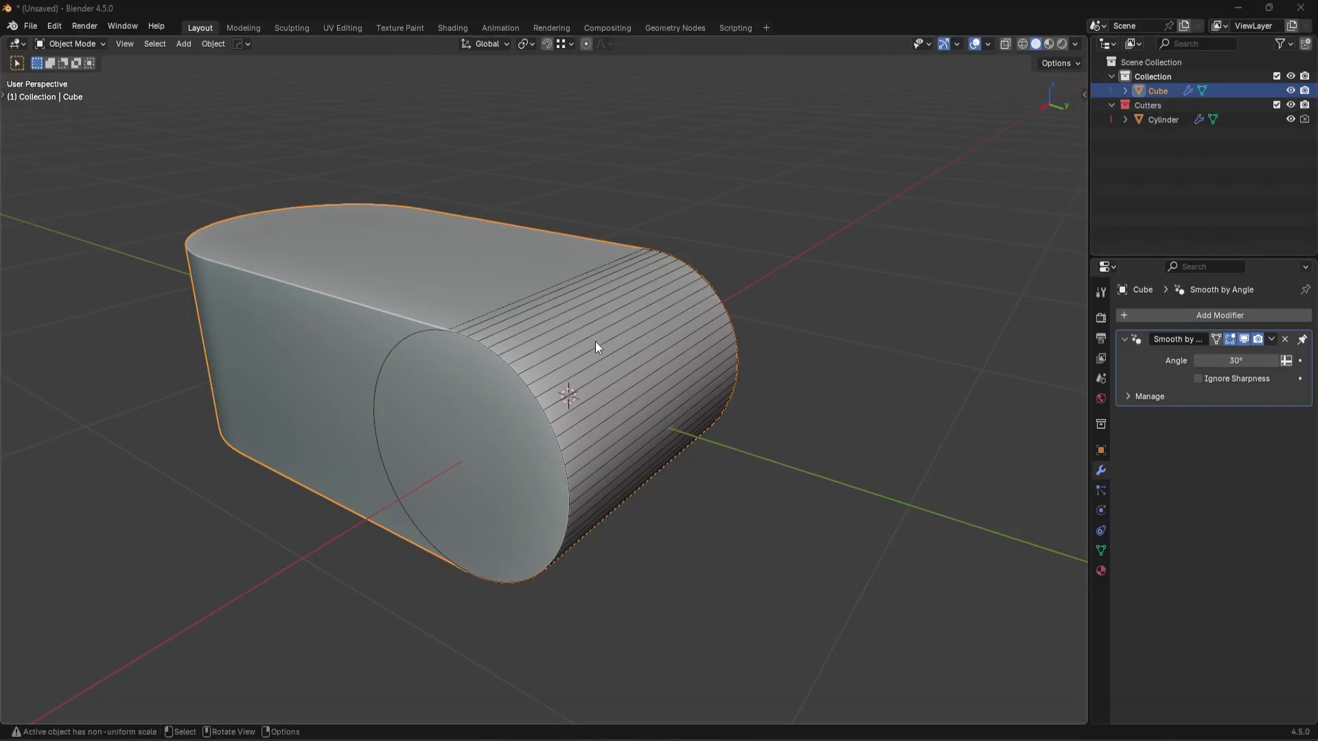
middle_drag(595, 340, 613, 342)
key(Tab)
key(Tab)
scroll(615, 414, up, 4)
key(alt+a)
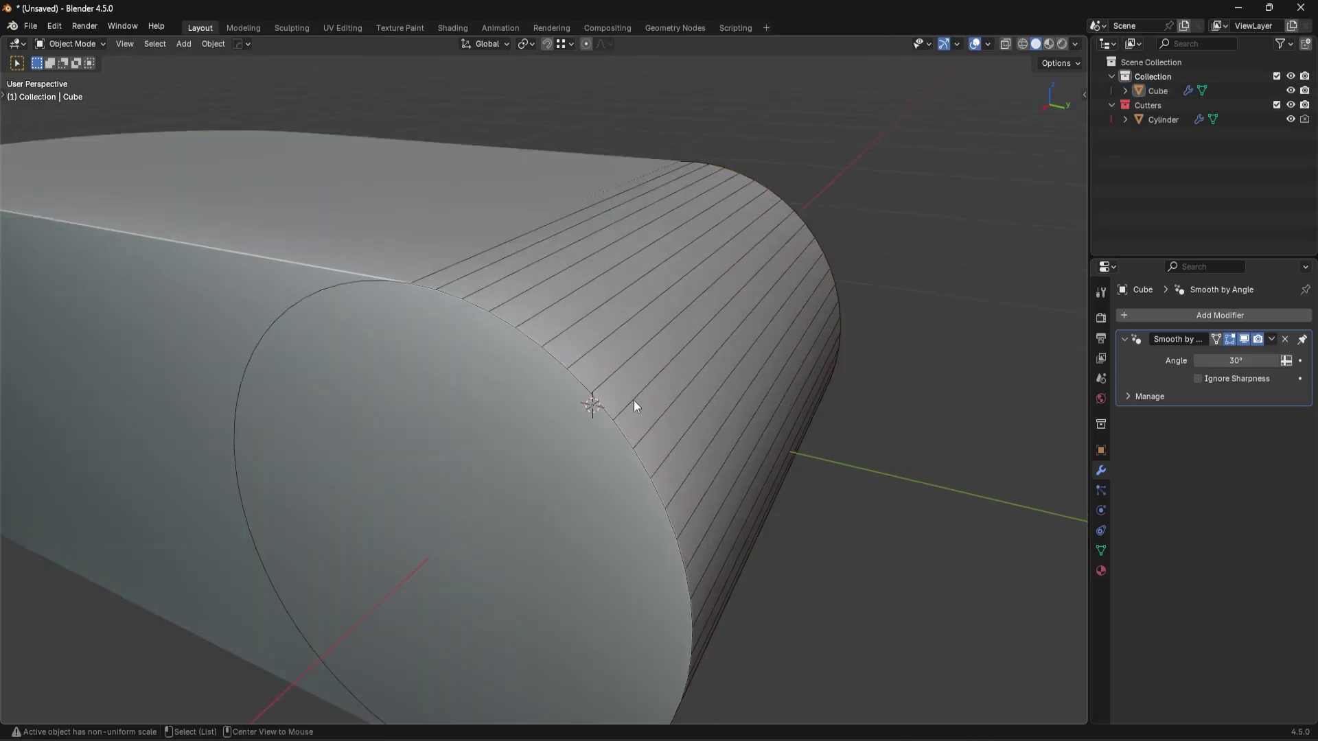
click(636, 395)
key(Tab)
key(Tab)
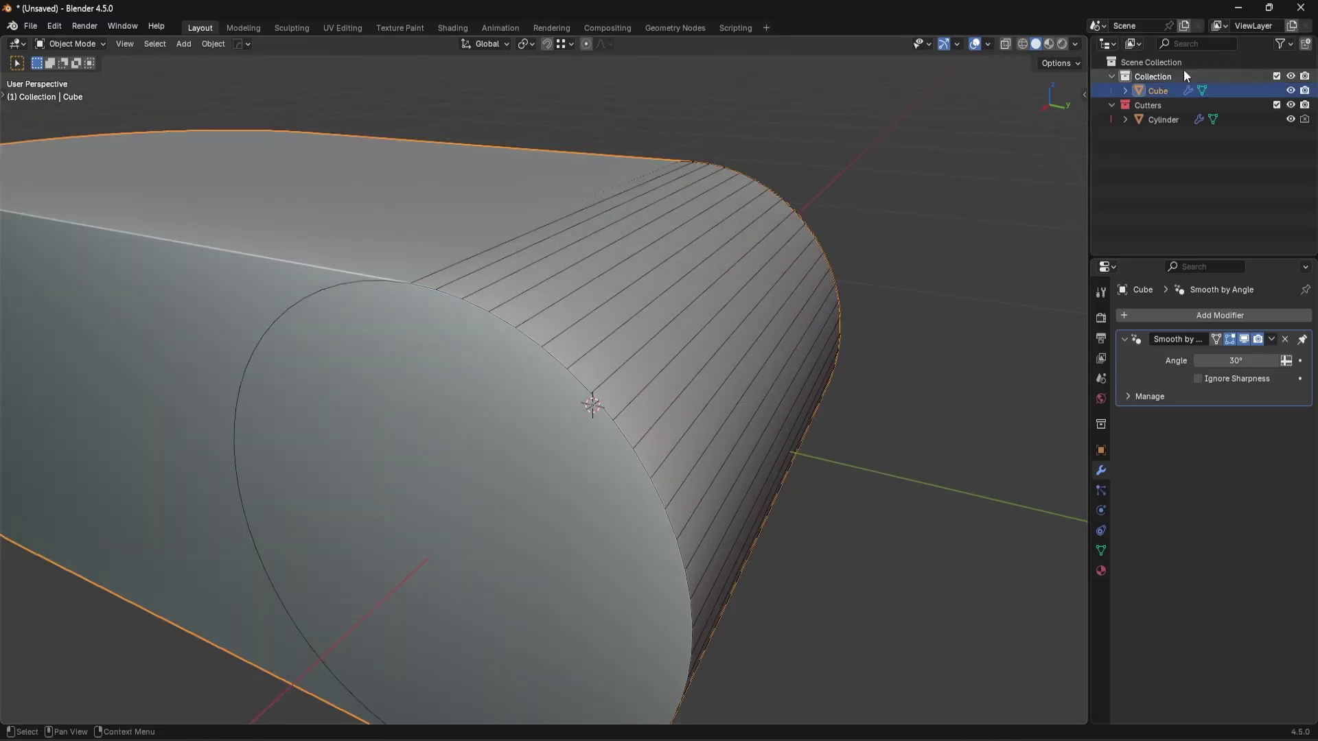
- Hide the cylinder cutter in the viewport and open the merged bar's mesh in Edit Mode
click(1291, 120)
scroll(588, 386, down, 4)
key(Tab)
scroll(609, 365, up, 4)
middle_drag(608, 364, 633, 338)
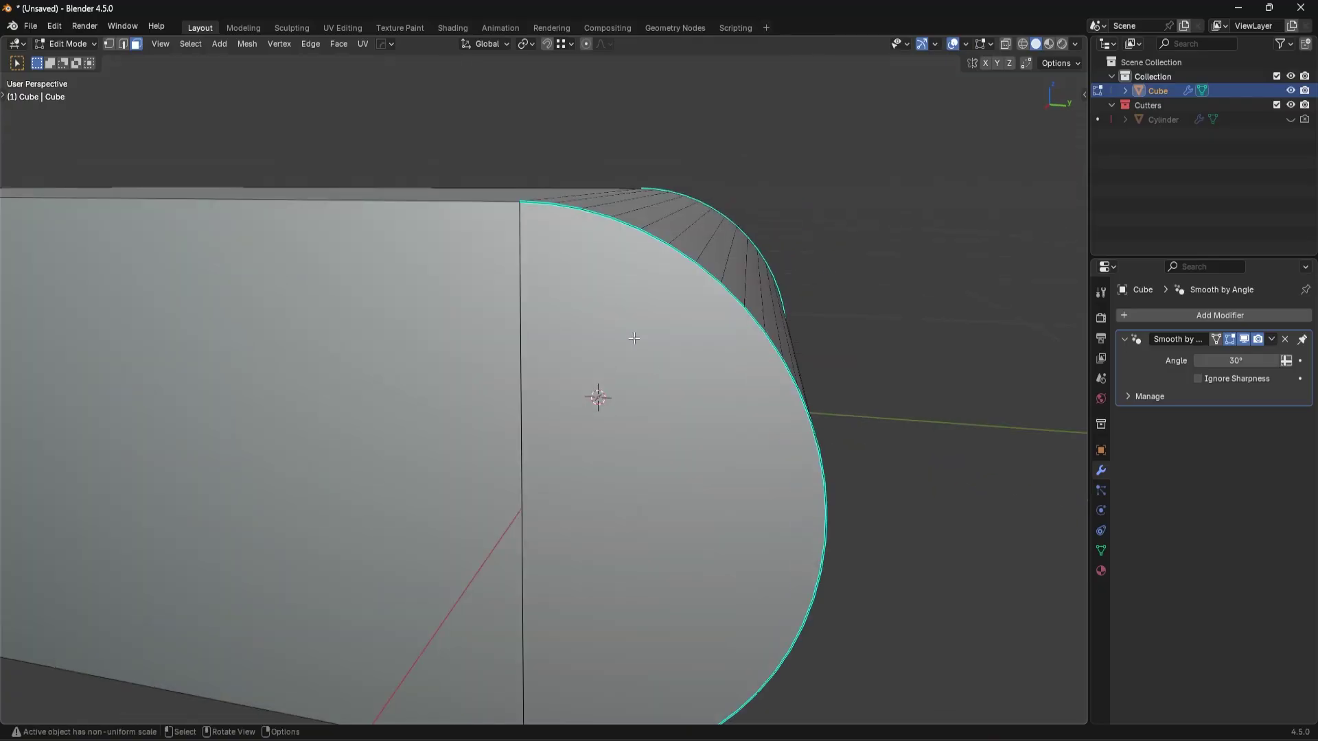
- Examine the mesh around the rounded end in wireframe shading and select the bar's large flat side face
key(shift+z)
middle_drag(529, 366, 500, 388)
key(shift+z)
click(437, 422)
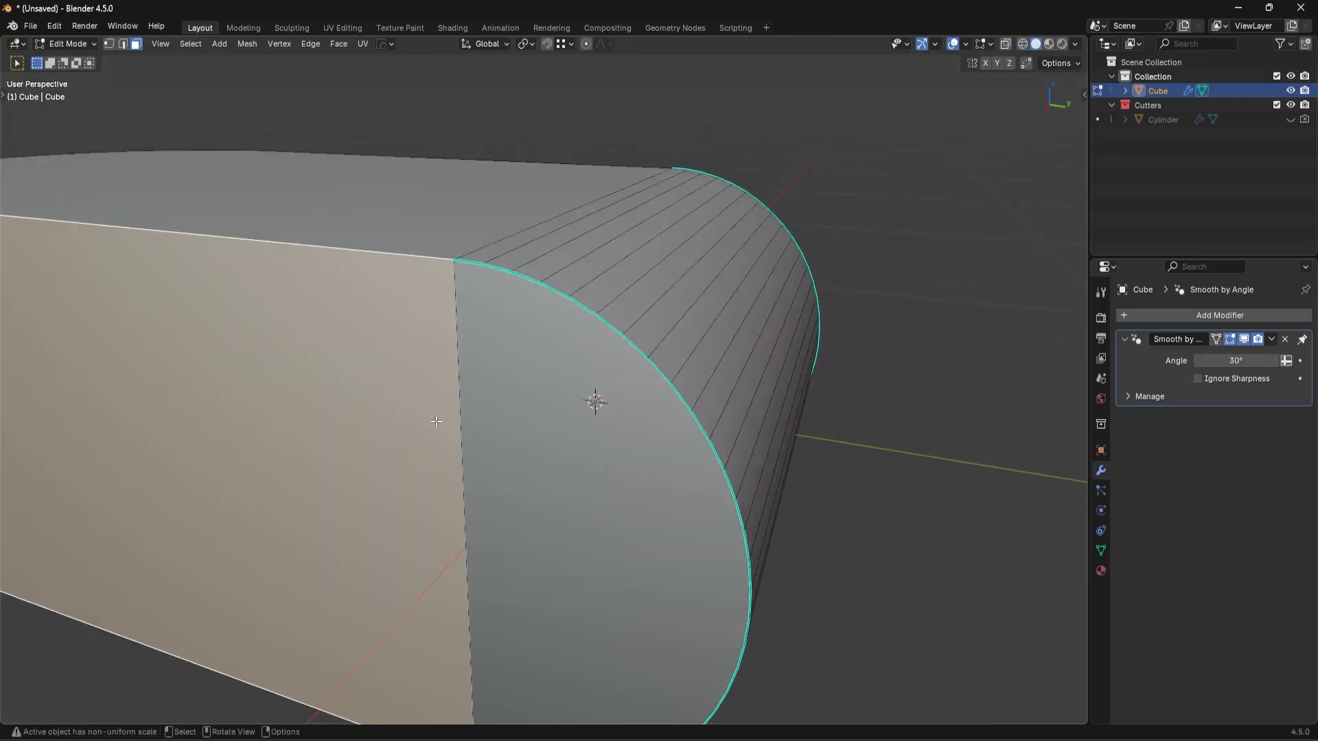
- Select the whole mesh and examine the MACHIN3tools add-on's activated tools by finding machin3 in the add-on preferences
scroll(603, 355, down, 5)
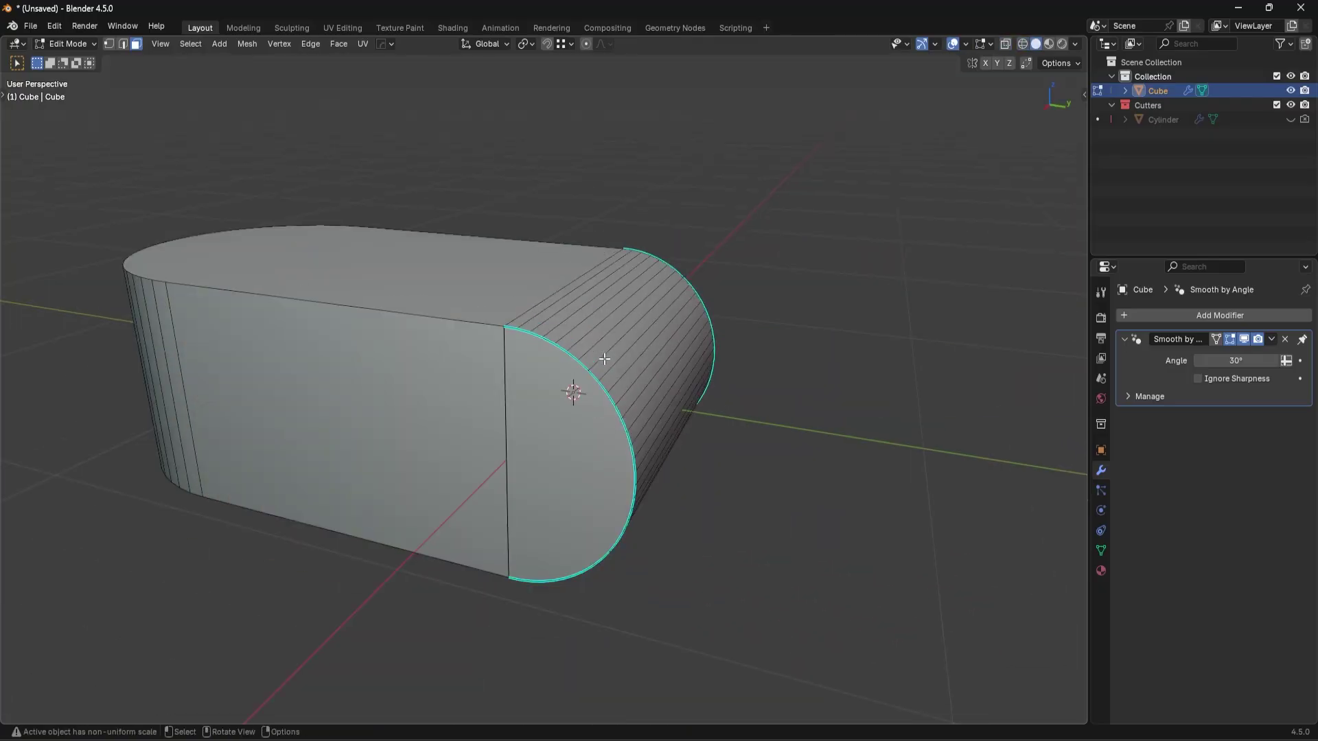
key(a)
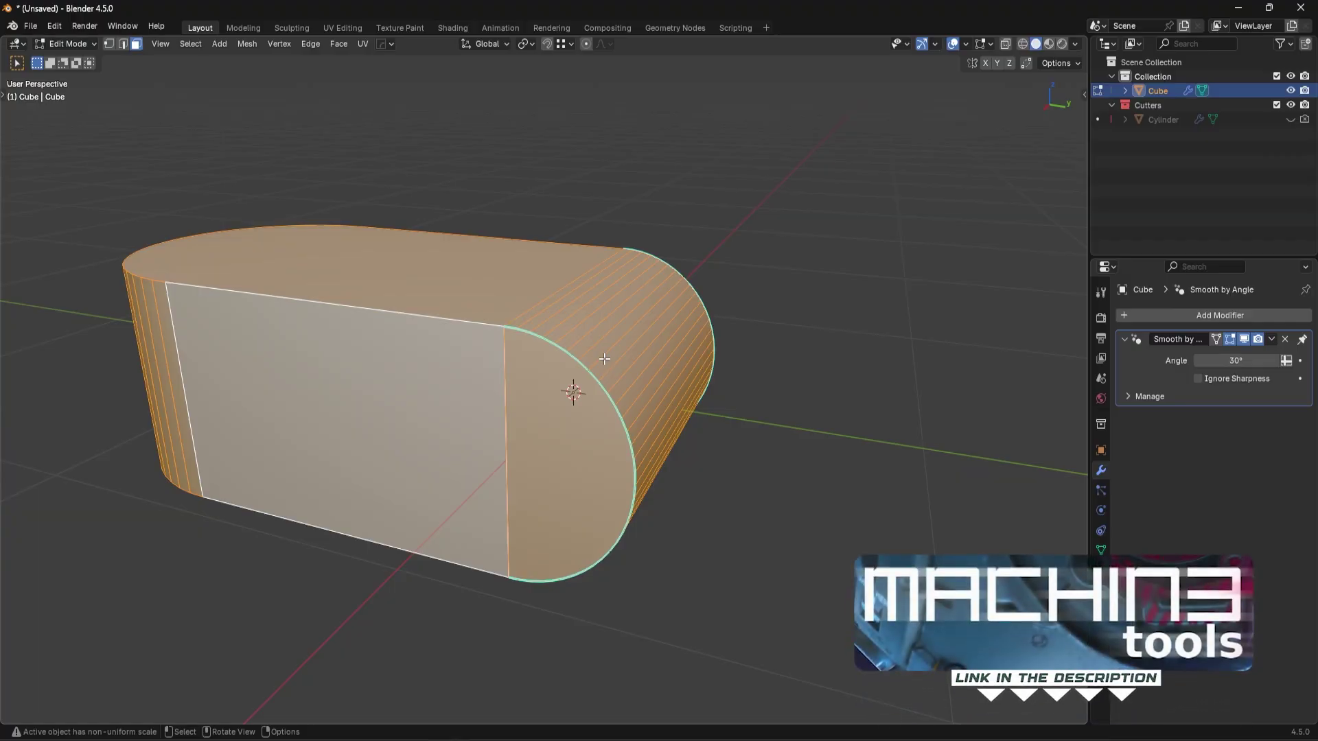
click(55, 28)
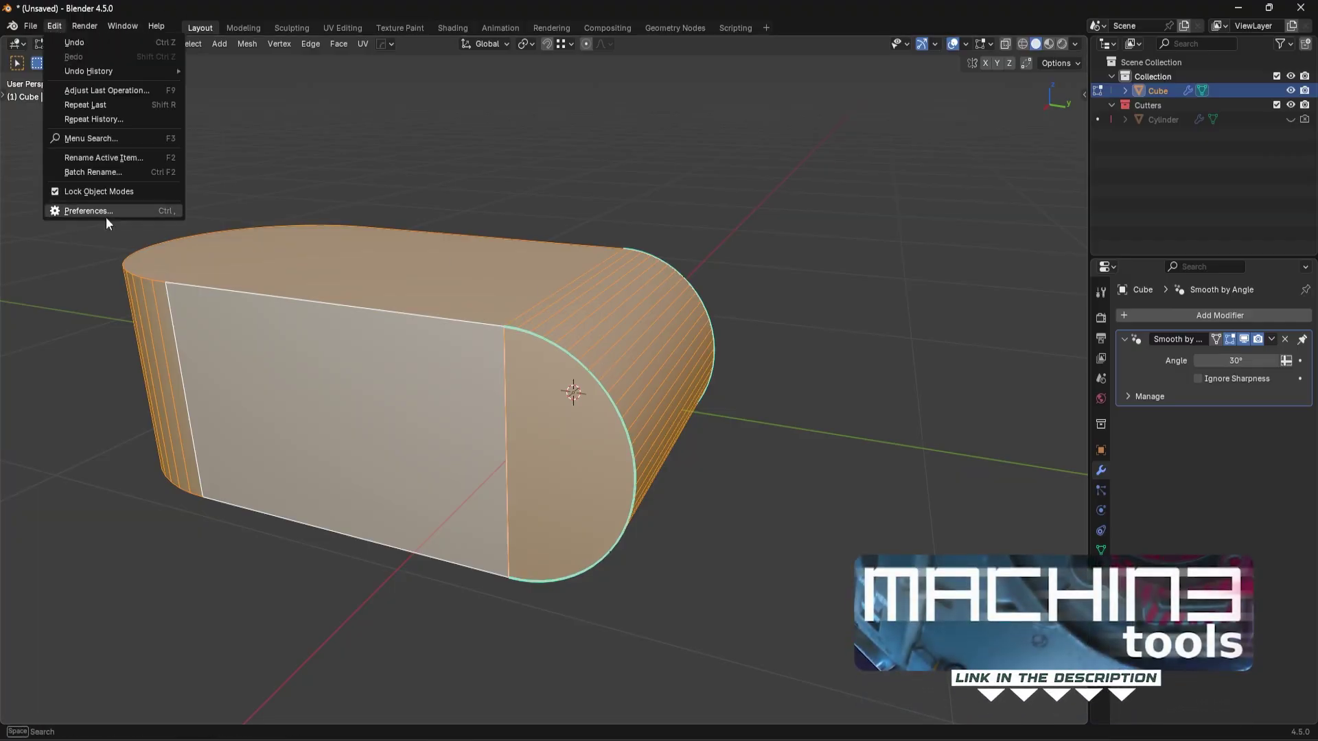
click(106, 217)
click(225, 38)
text(machin3)
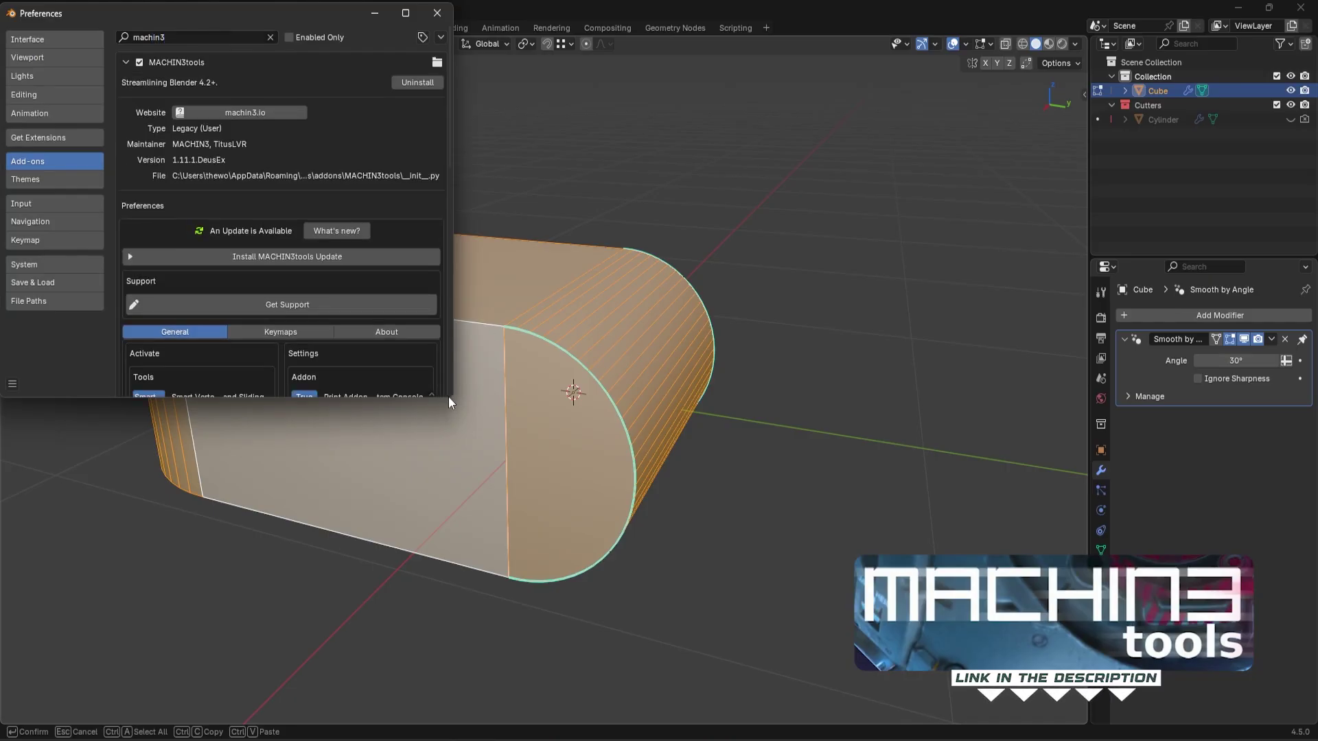
drag(451, 398, 851, 648)
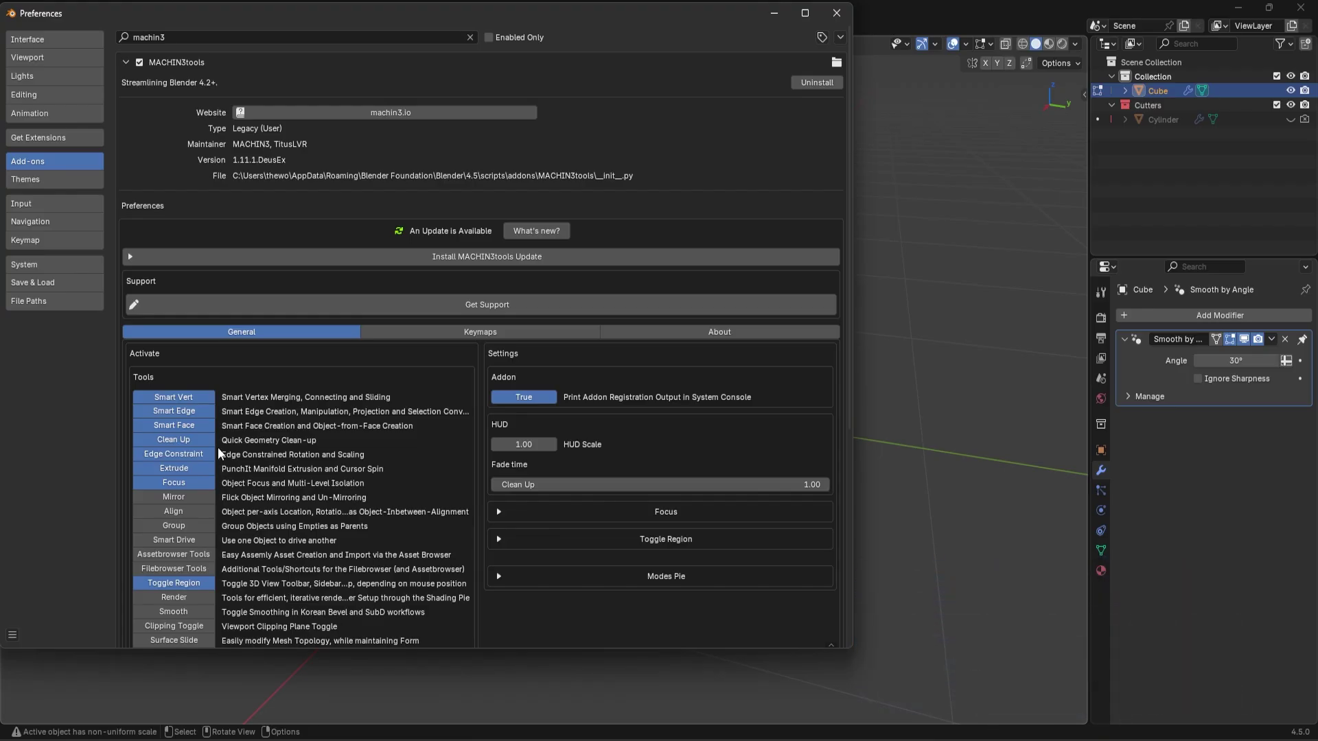
click(836, 13)
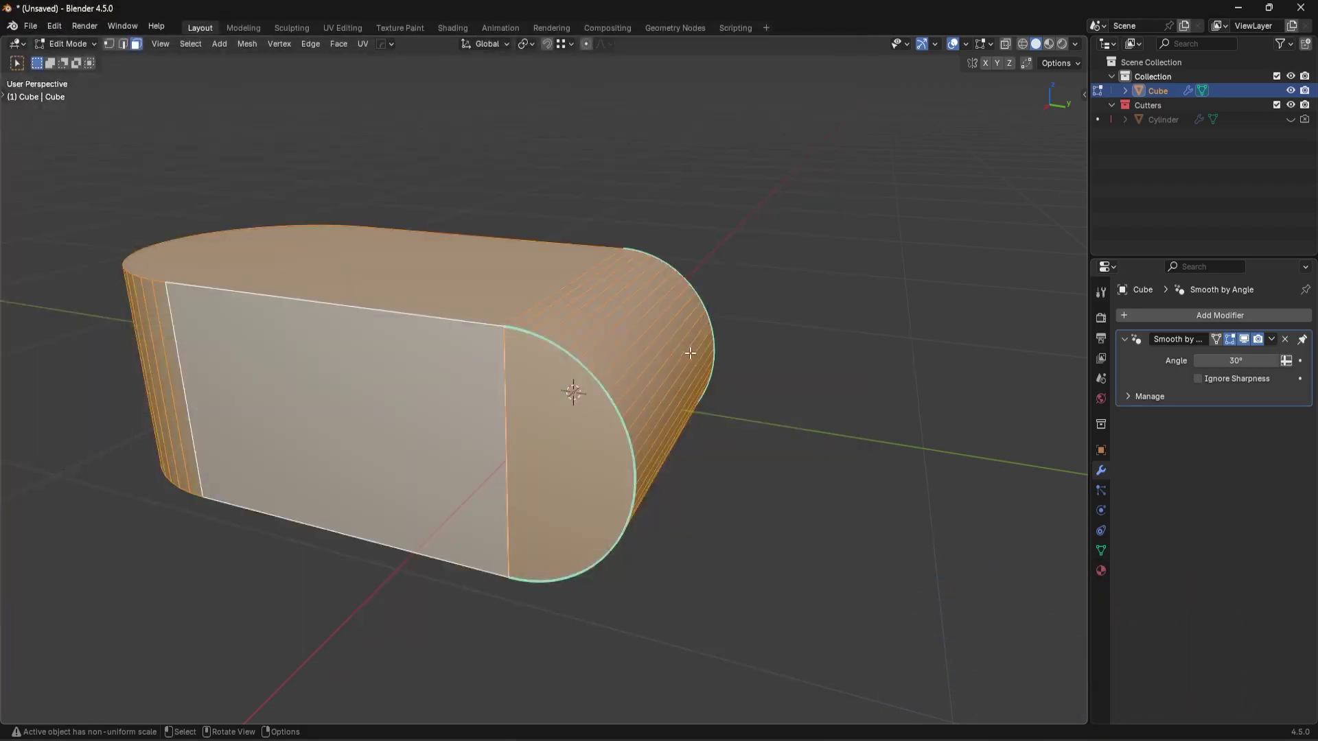
- Run the MACHIN3tools Clean Up on the bar's mesh and try a Limited Dissolve on all of it
key(3)
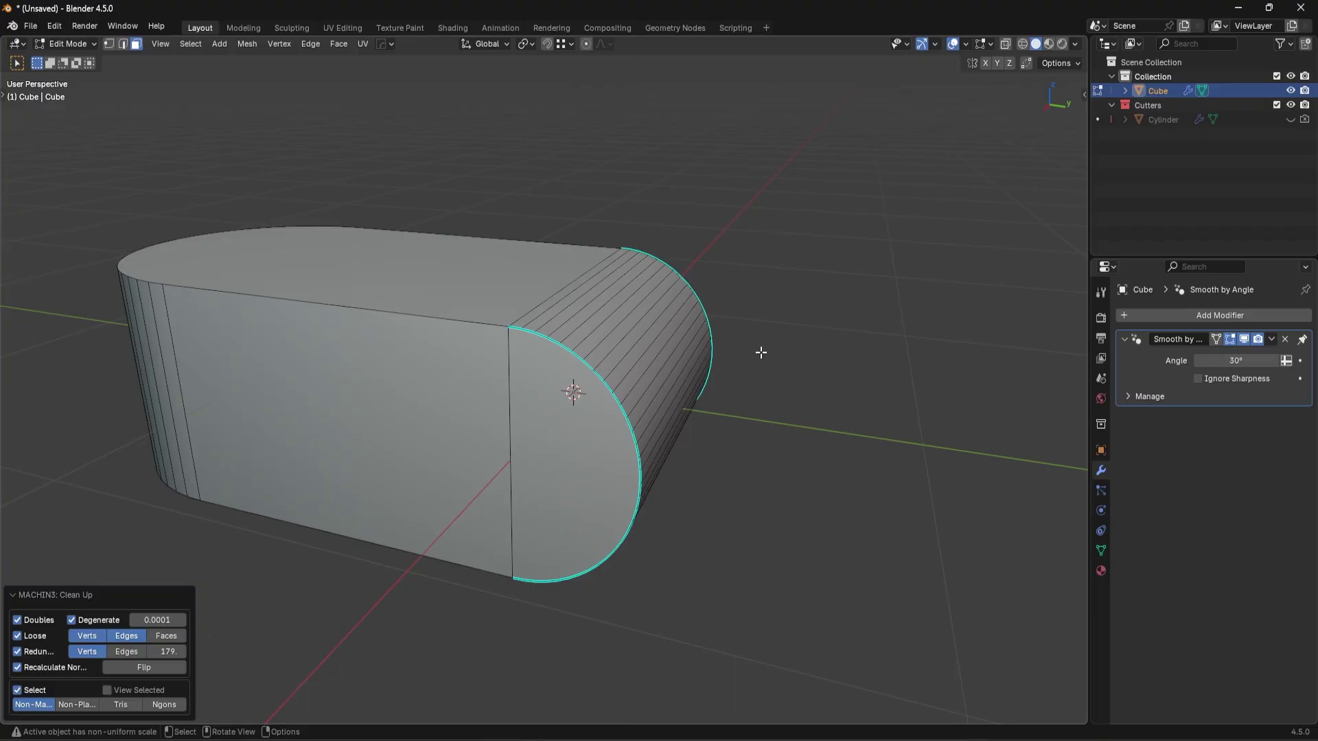
key(a)
key(x)
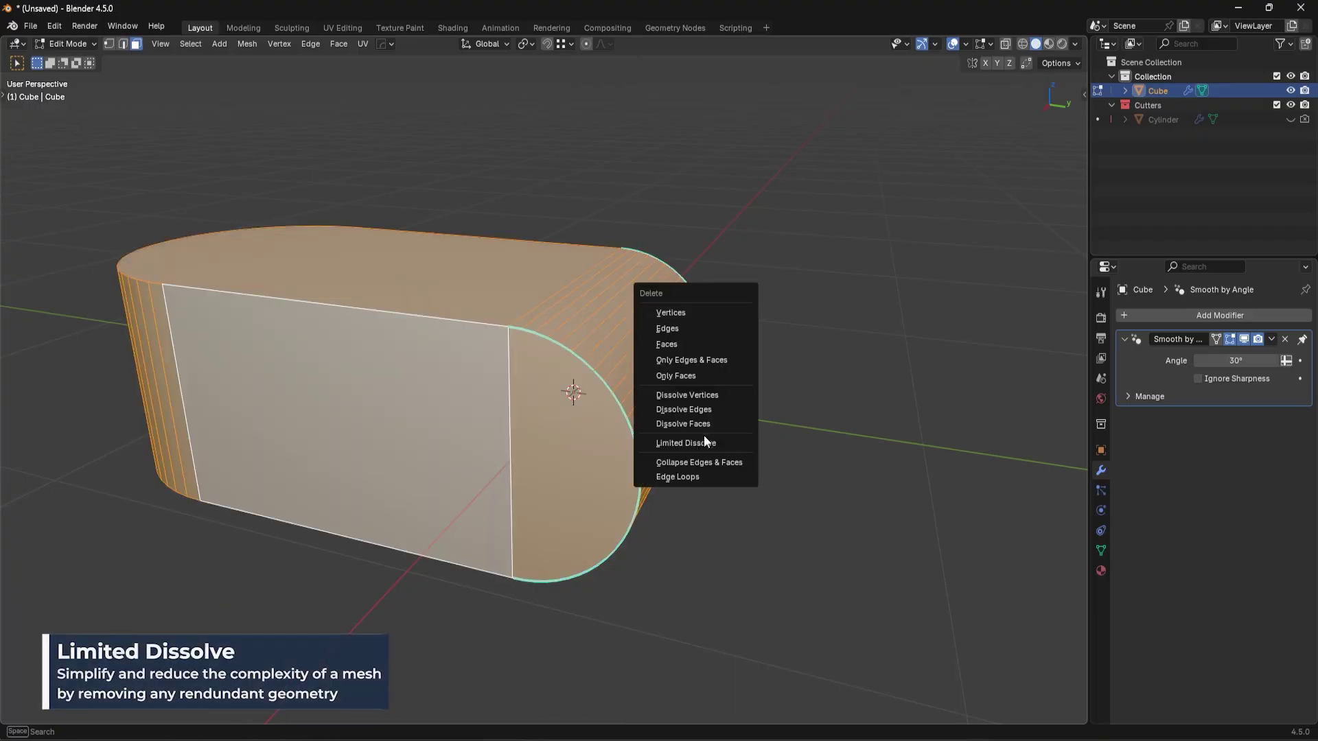
click(687, 446)
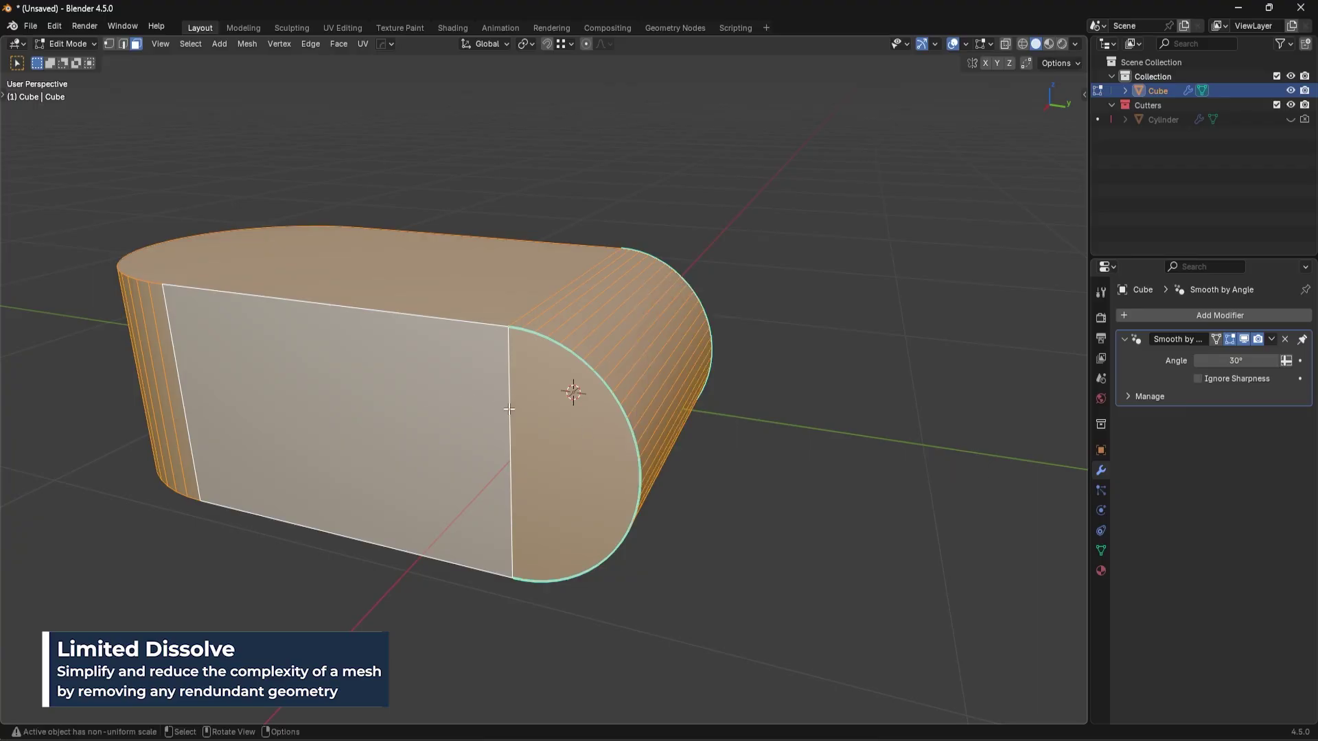
- Apply Limited Dissolve to the whole bar mesh with a max angle of 0.1°
scroll(509, 409, up, 3)
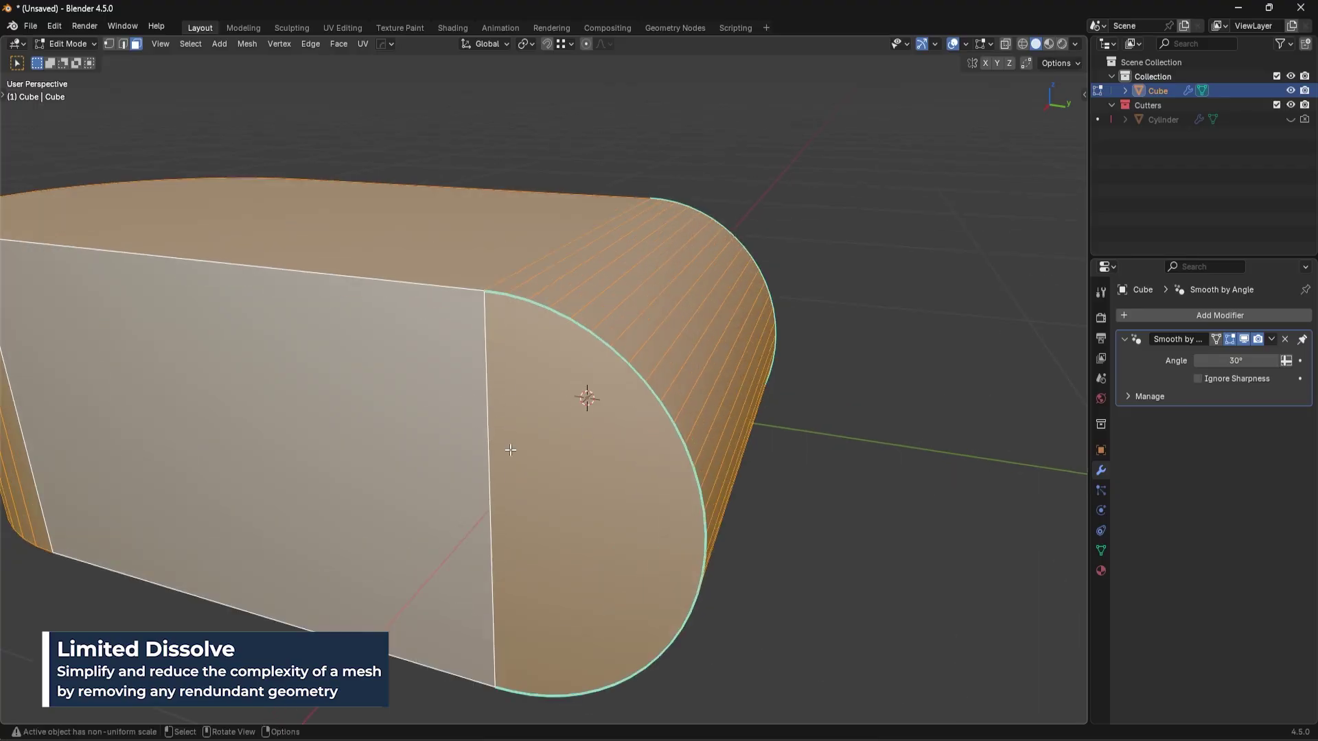
key(x)
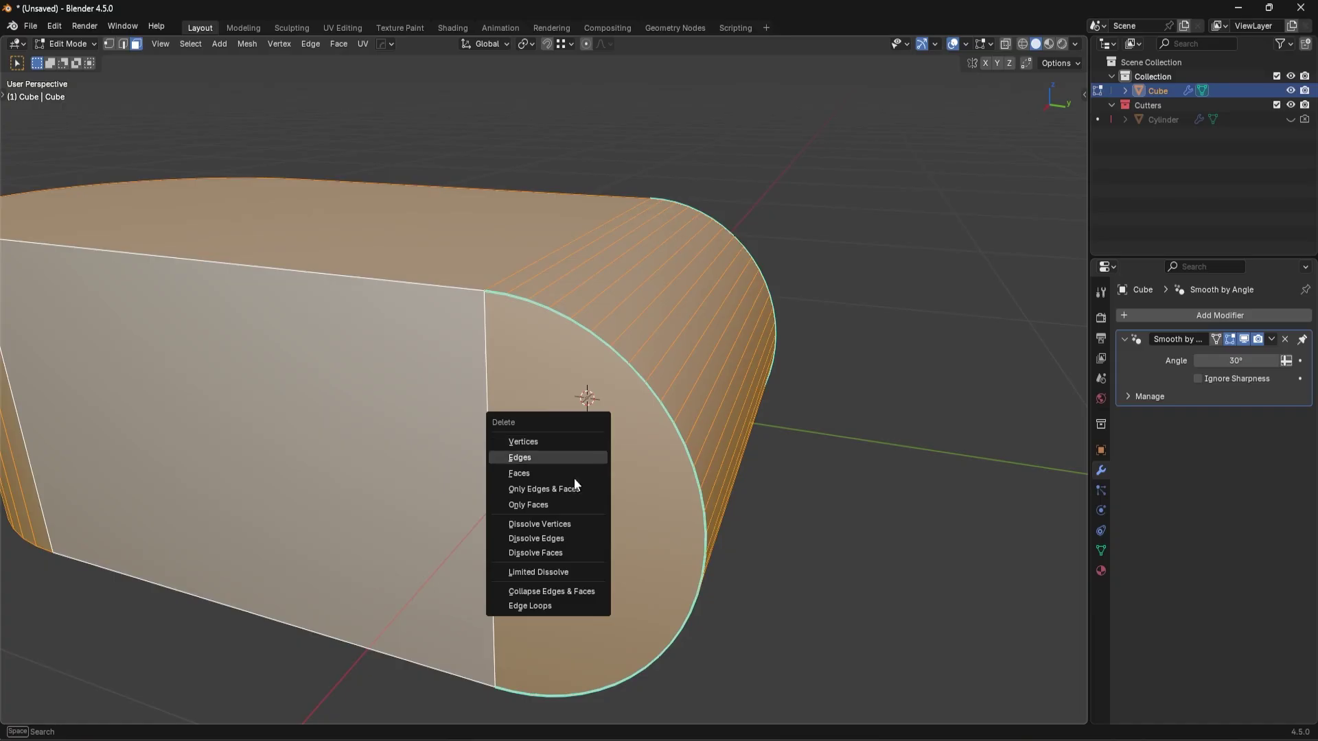
click(535, 574)
scroll(302, 578, down, 3)
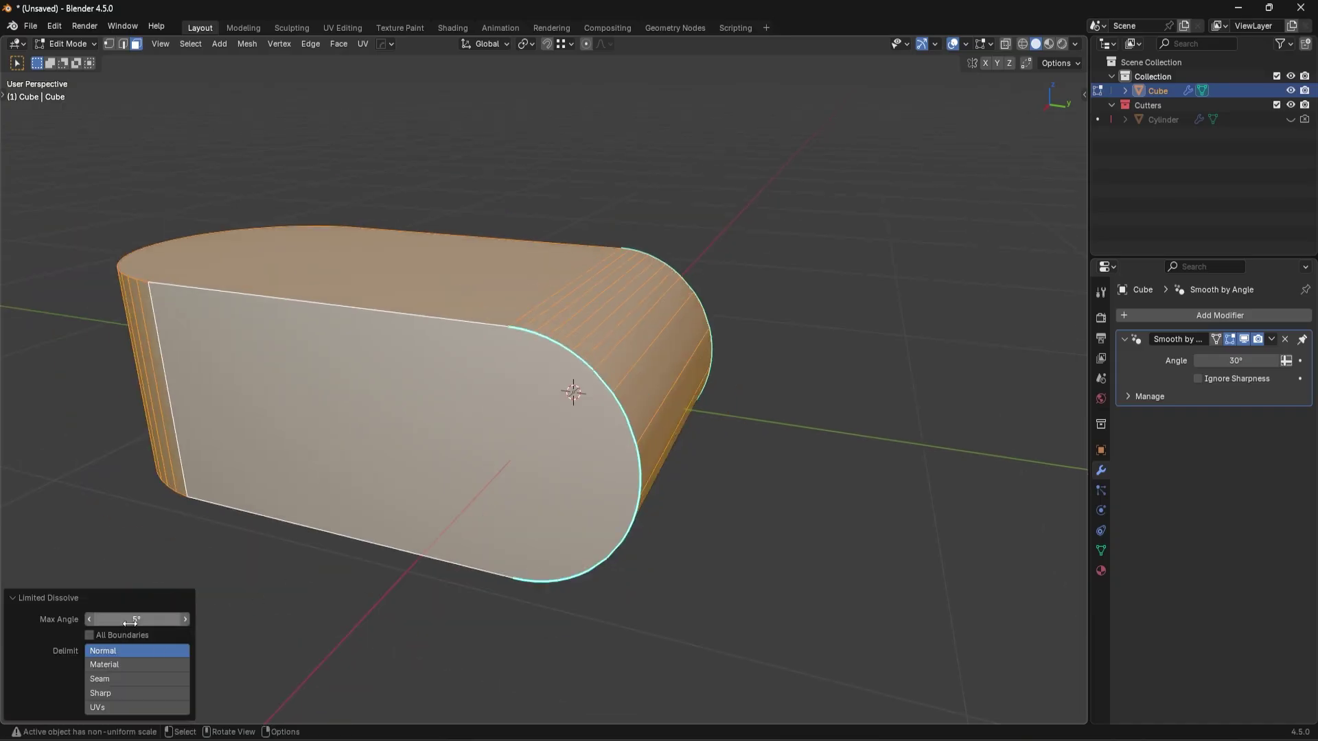
click(130, 622)
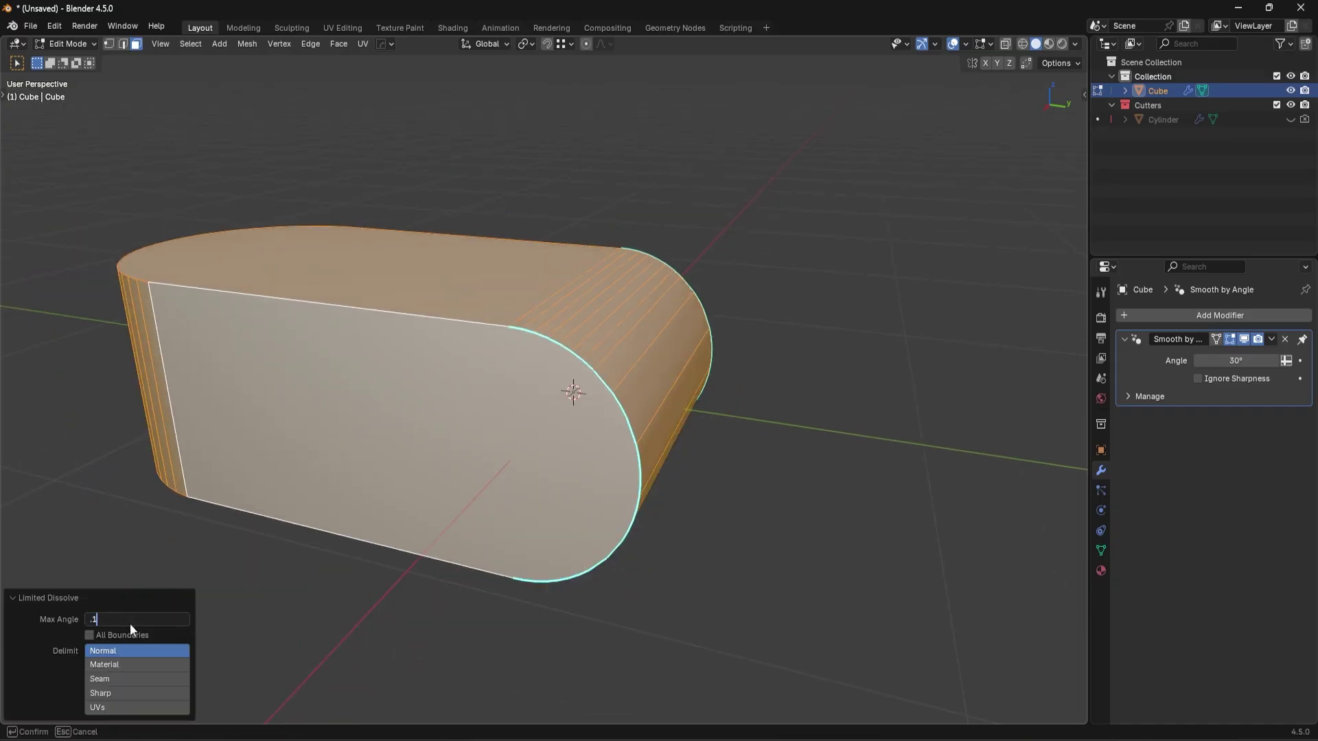
key(Return)
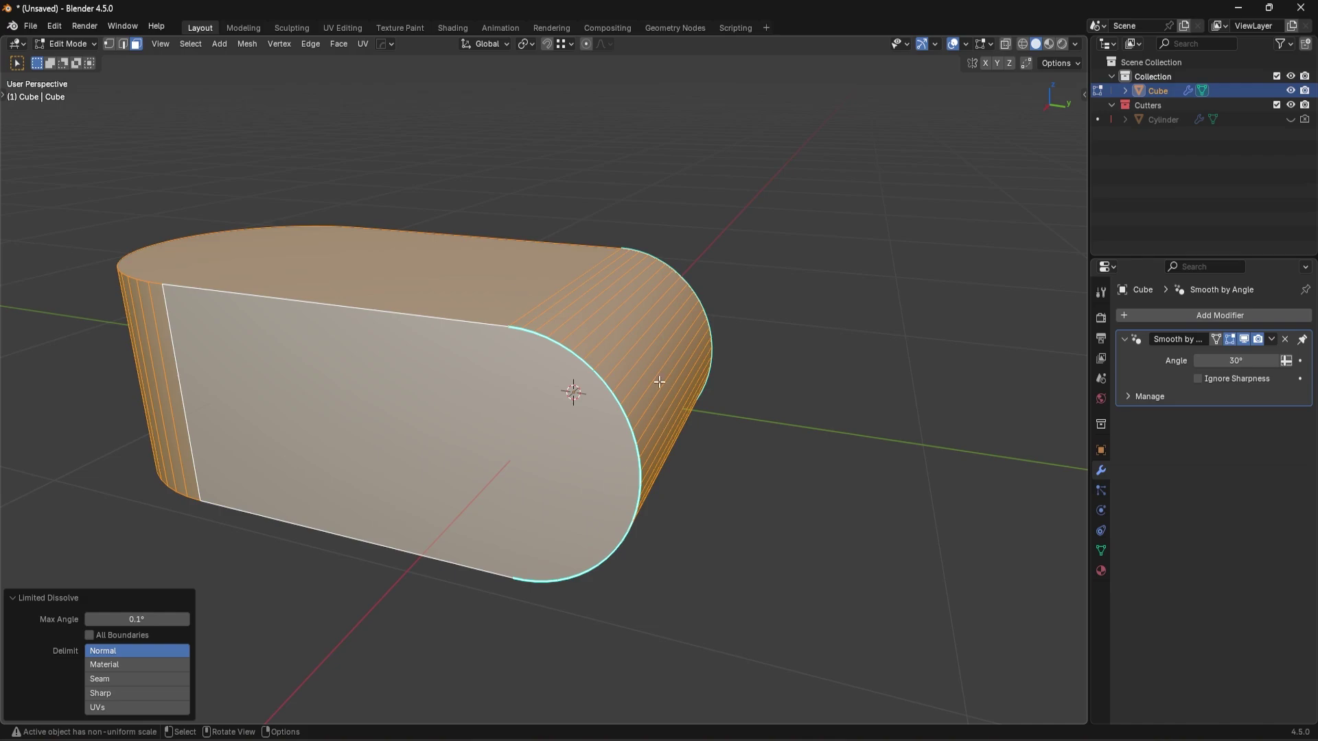
- Deselect the mesh and examine the bar's flat side in wireframe and solid shading
click(752, 477)
key(z)
mouse_move(424, 431)
middle_down()
mouse_move(536, 409)
mouse_move(357, 421)
middle_up()
key(z)
click(631, 415)
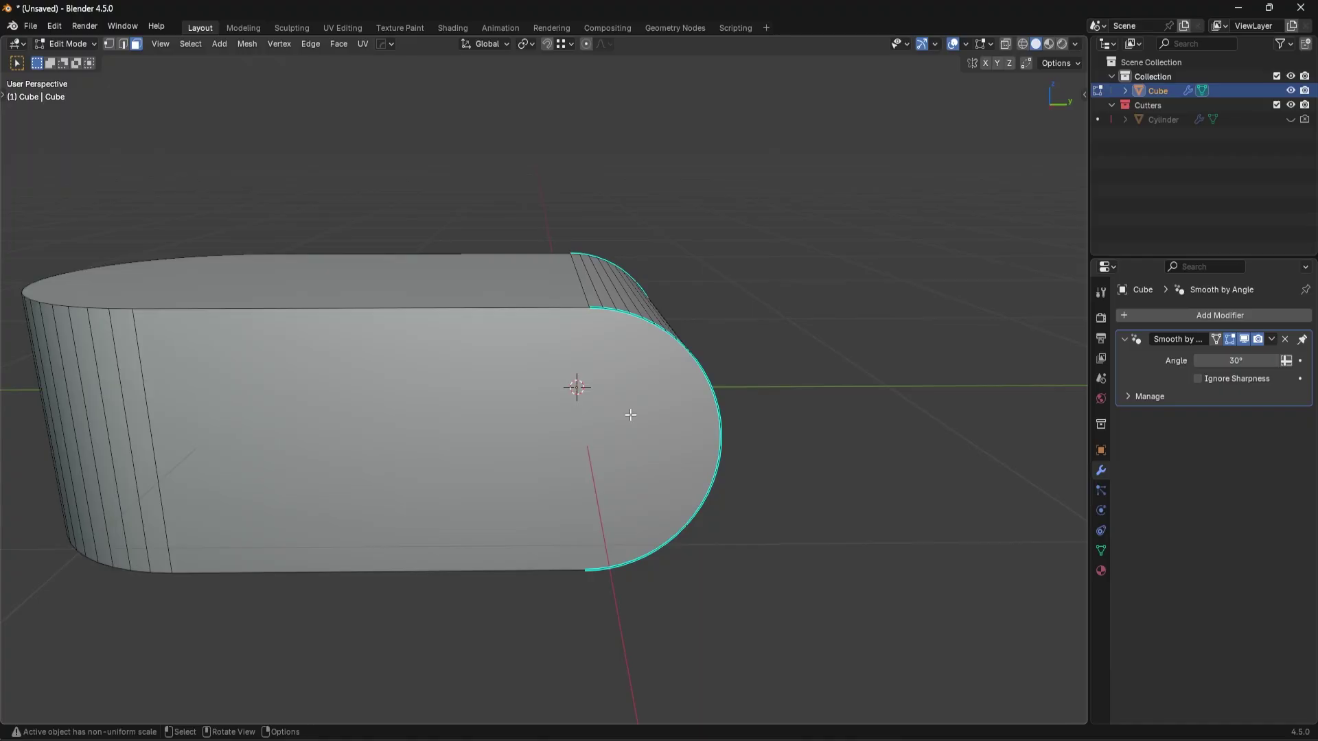
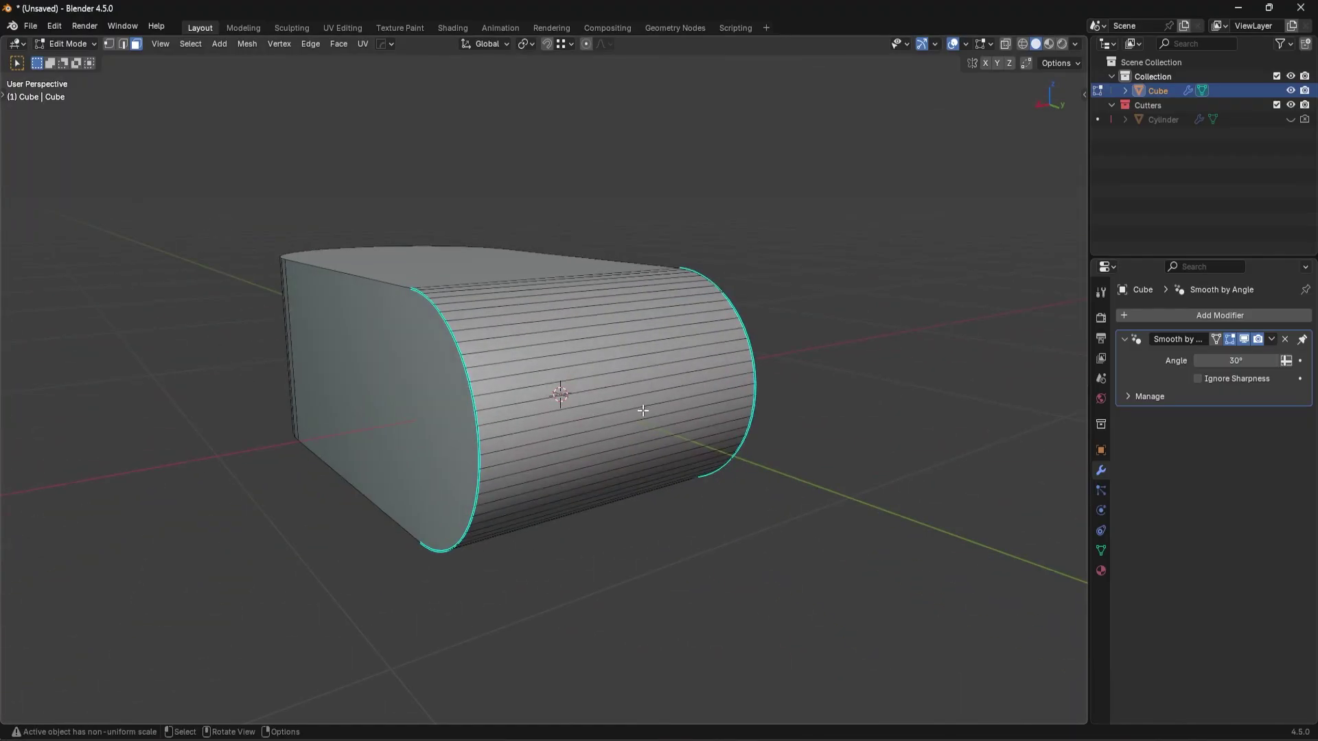
- Shorten the bar by moving all vertices of its crosswise rounded end about -0.53 m along Y, and return to Object Mode
key(z)
click(661, 429)
key(b)
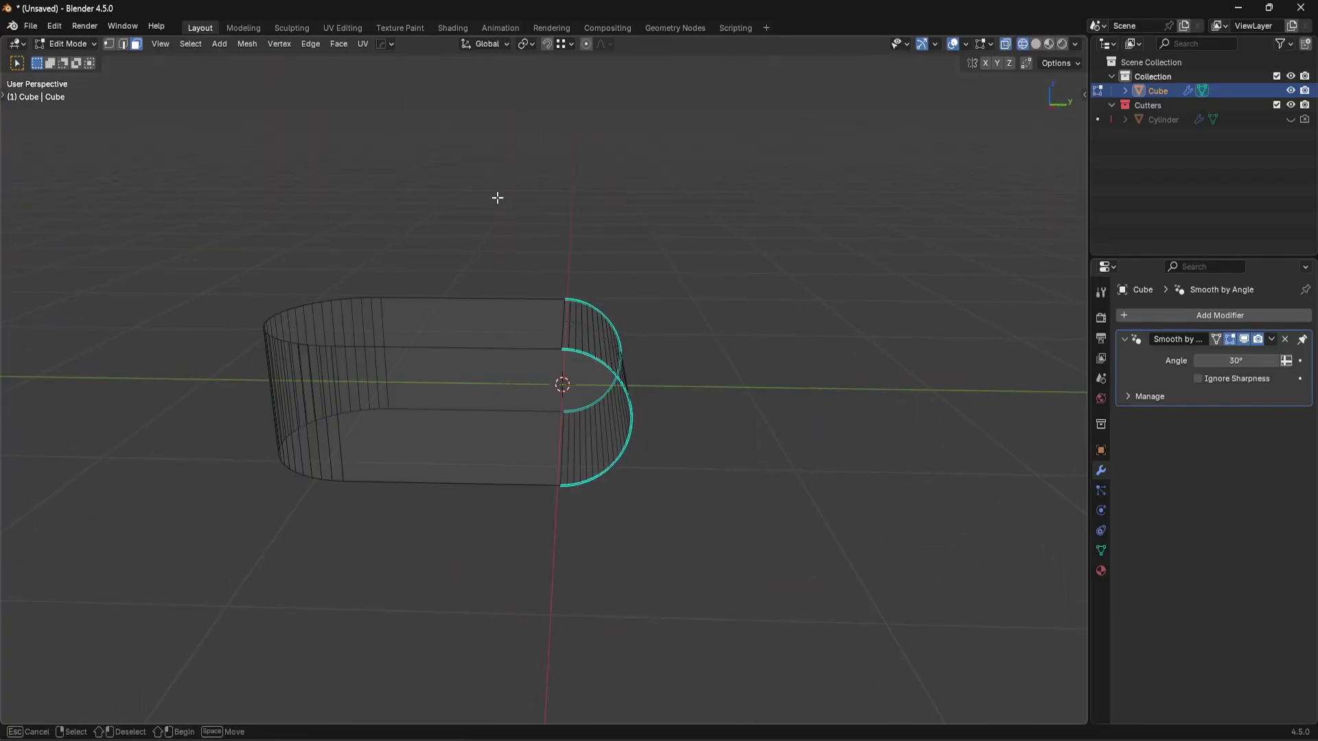
drag(498, 198, 819, 547)
key(1)
key(alt+a)
key(b)
drag(513, 225, 737, 531)
key(z)
click(837, 450)
key(g)
key(y)
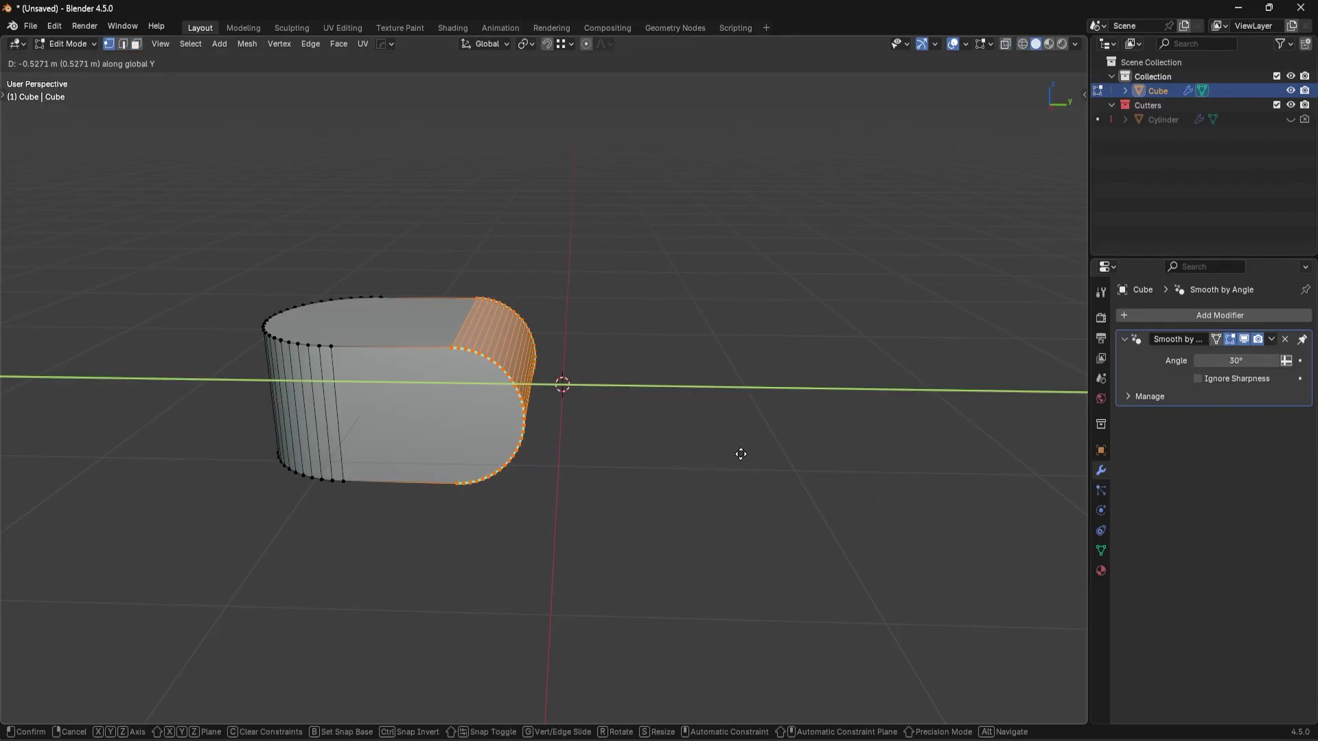
click(741, 453)
key(Tab)
- Try snapping the bar to the 3D cursor, and set its origin to its geometry
key(shift+s)
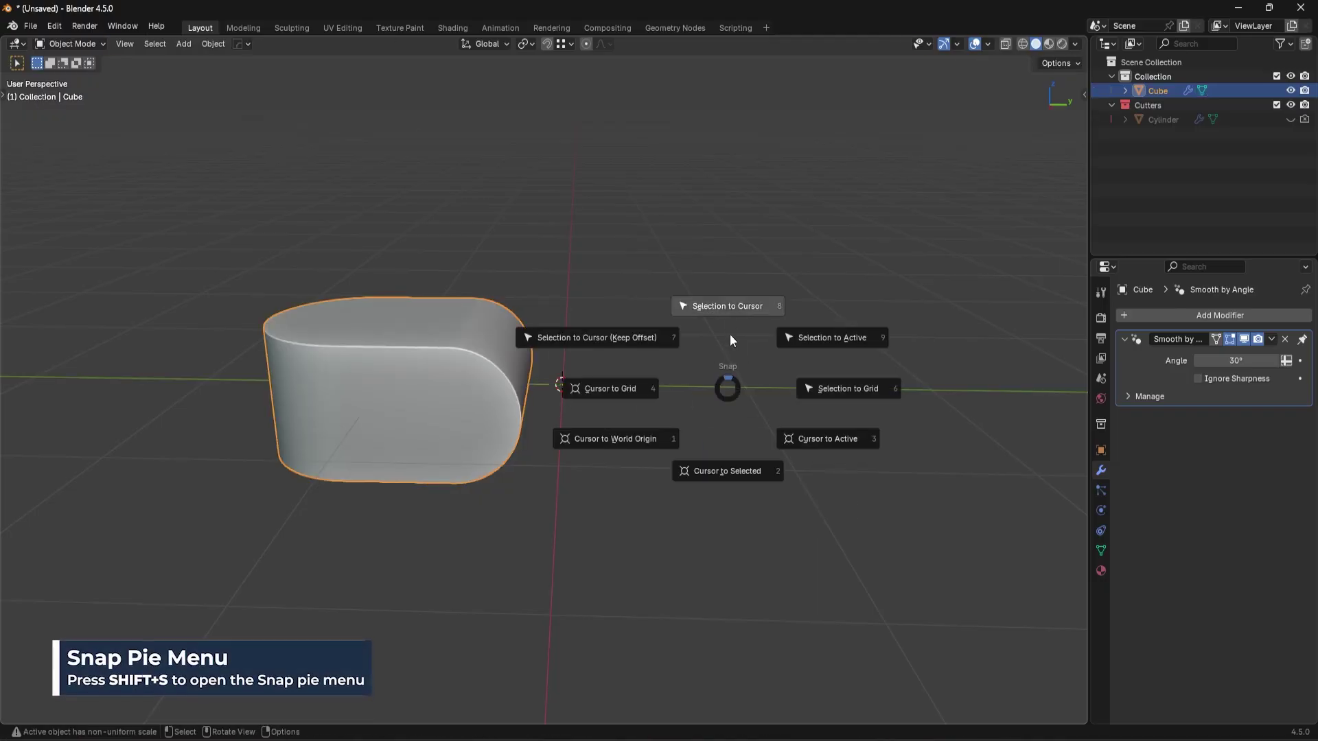
click(731, 314)
right_click(556, 413)
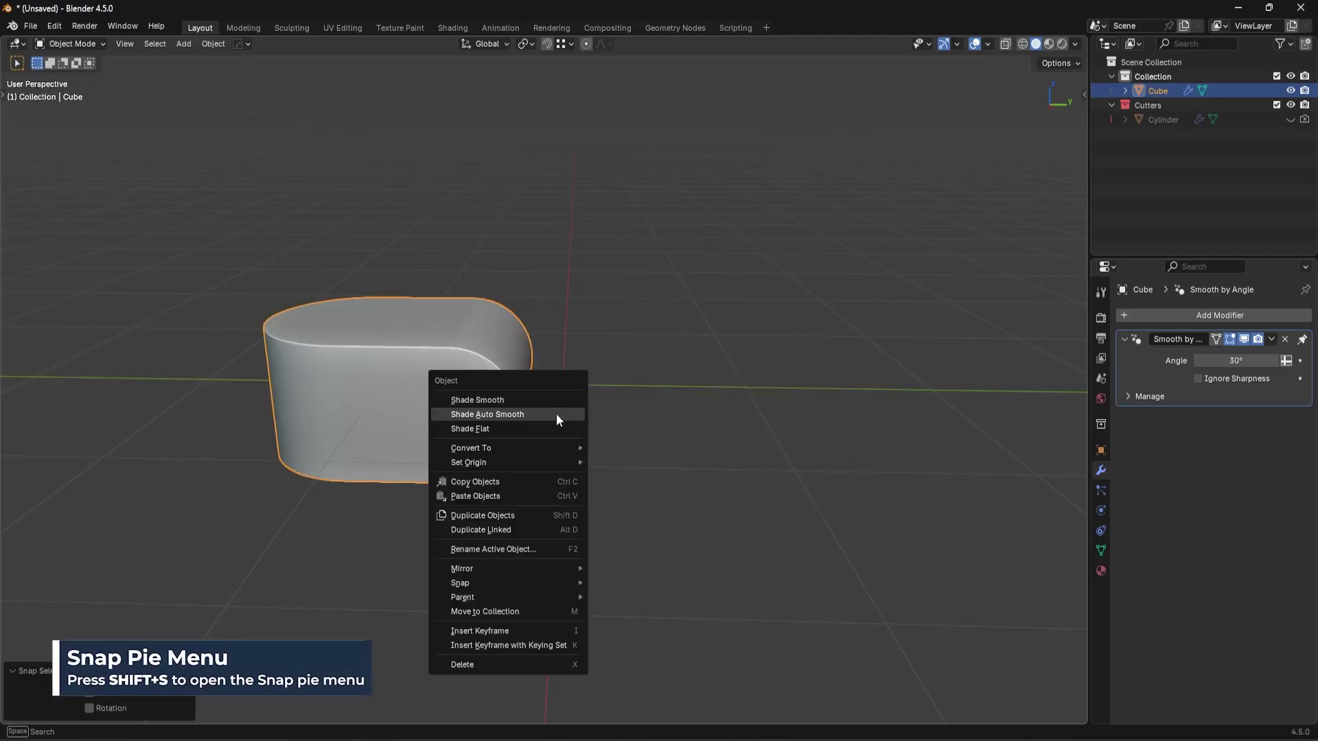
scroll(553, 388, up, 4)
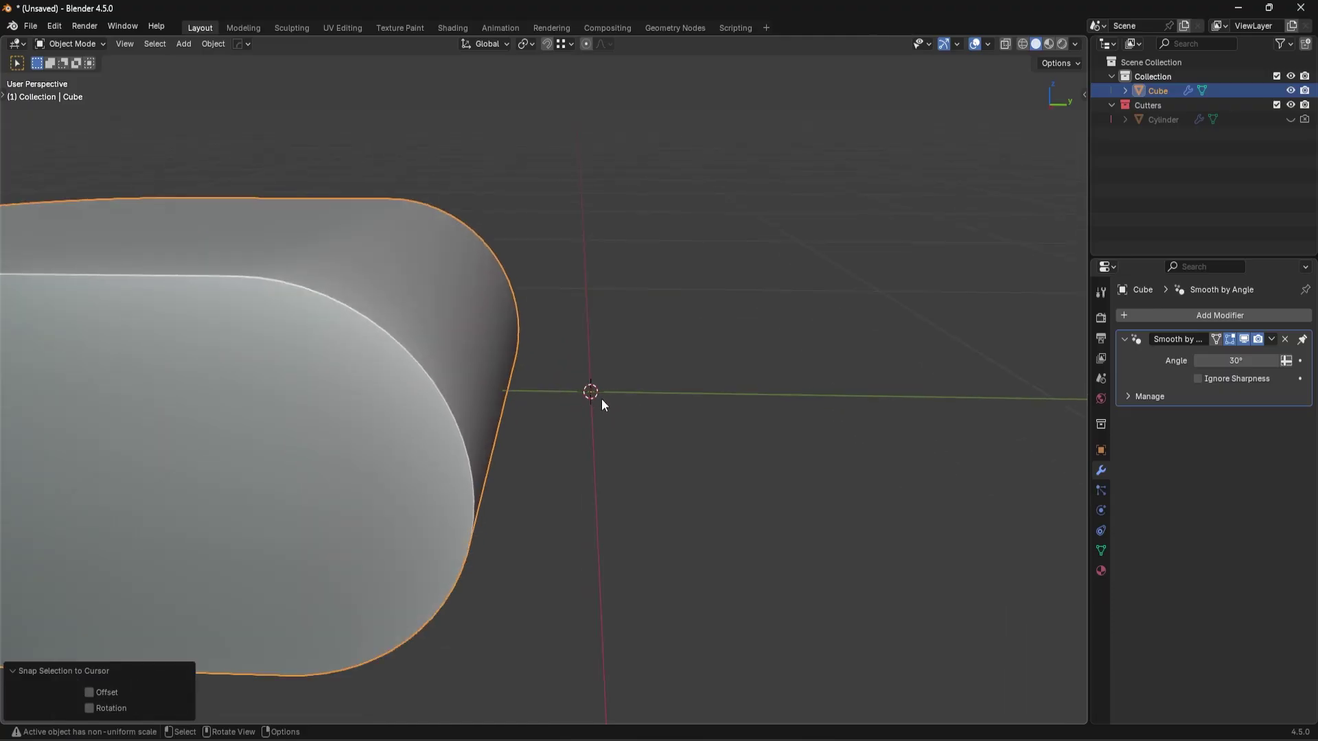
scroll(602, 403, down, 5)
right_click(599, 426)
mouse_move(561, 474)
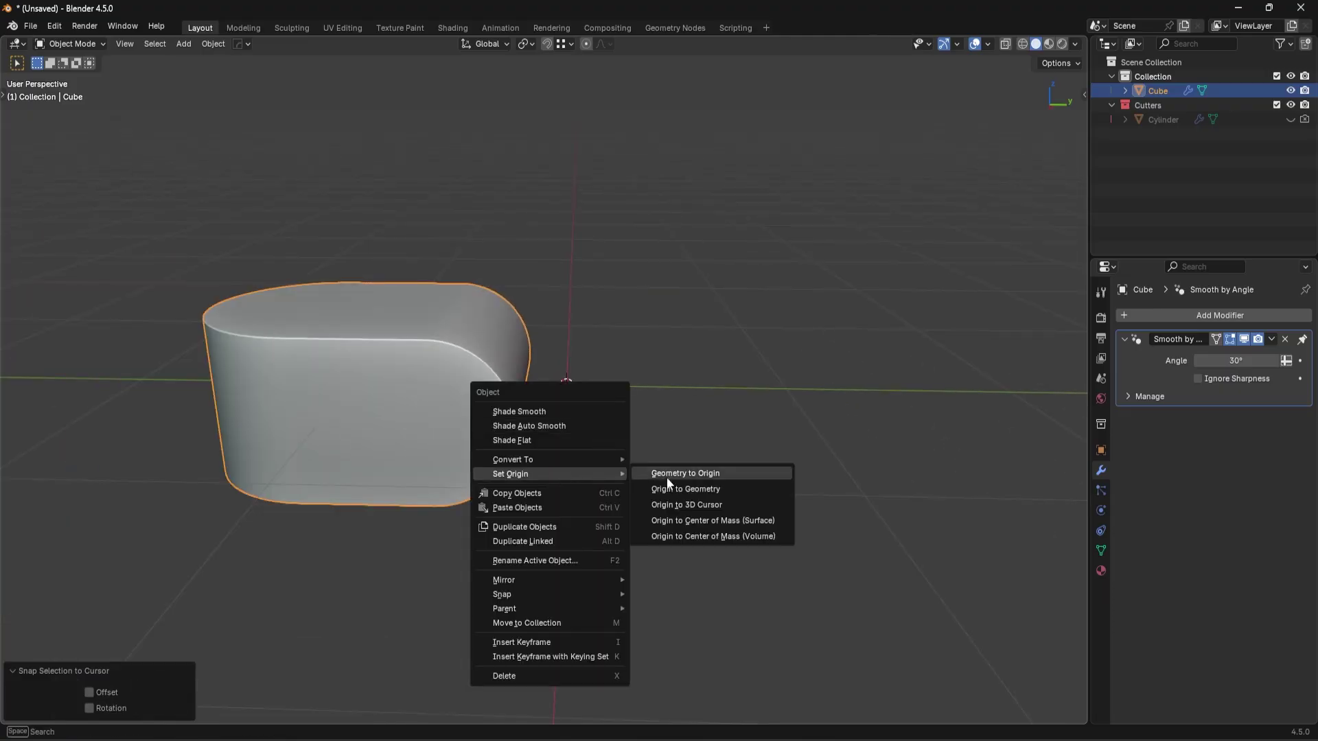
click(685, 489)
- Snap the bar to the 3D cursor so its recentred origin sits at the world origin
key(shift+s)
key(shift+s)
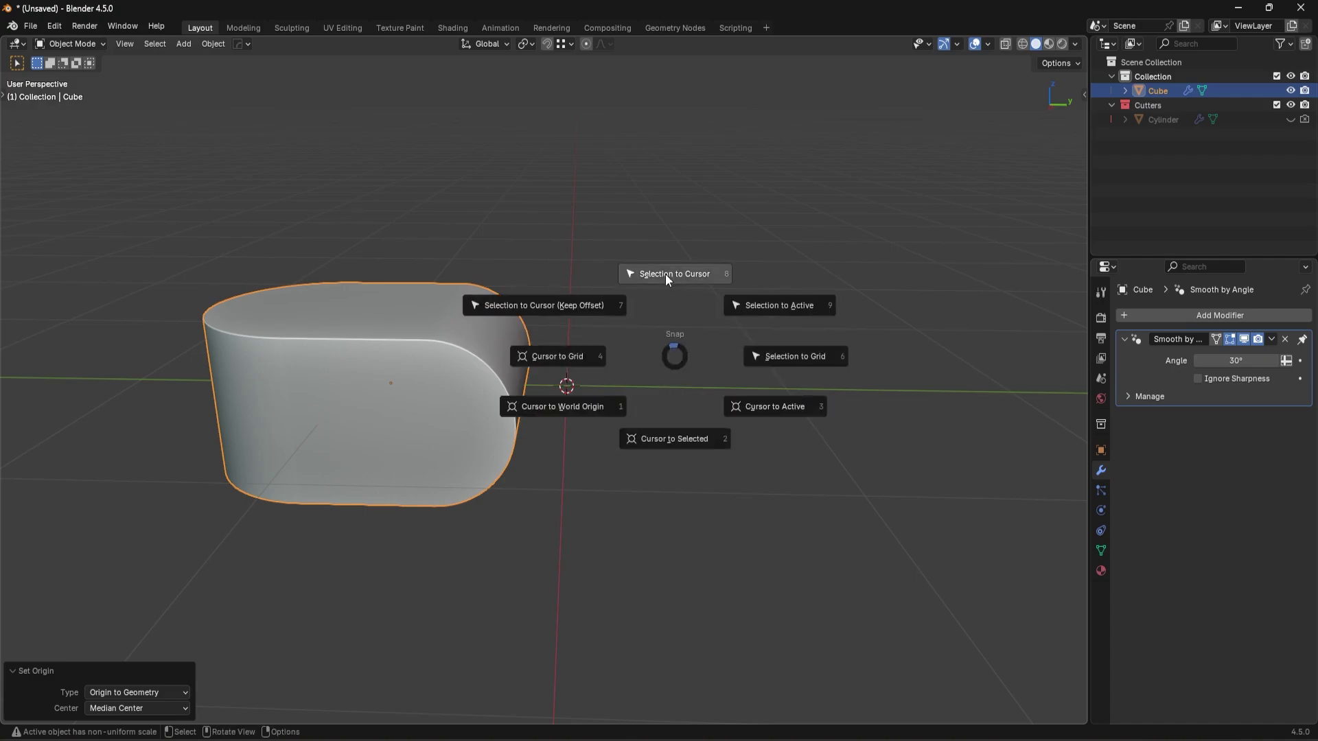
key(Escape)
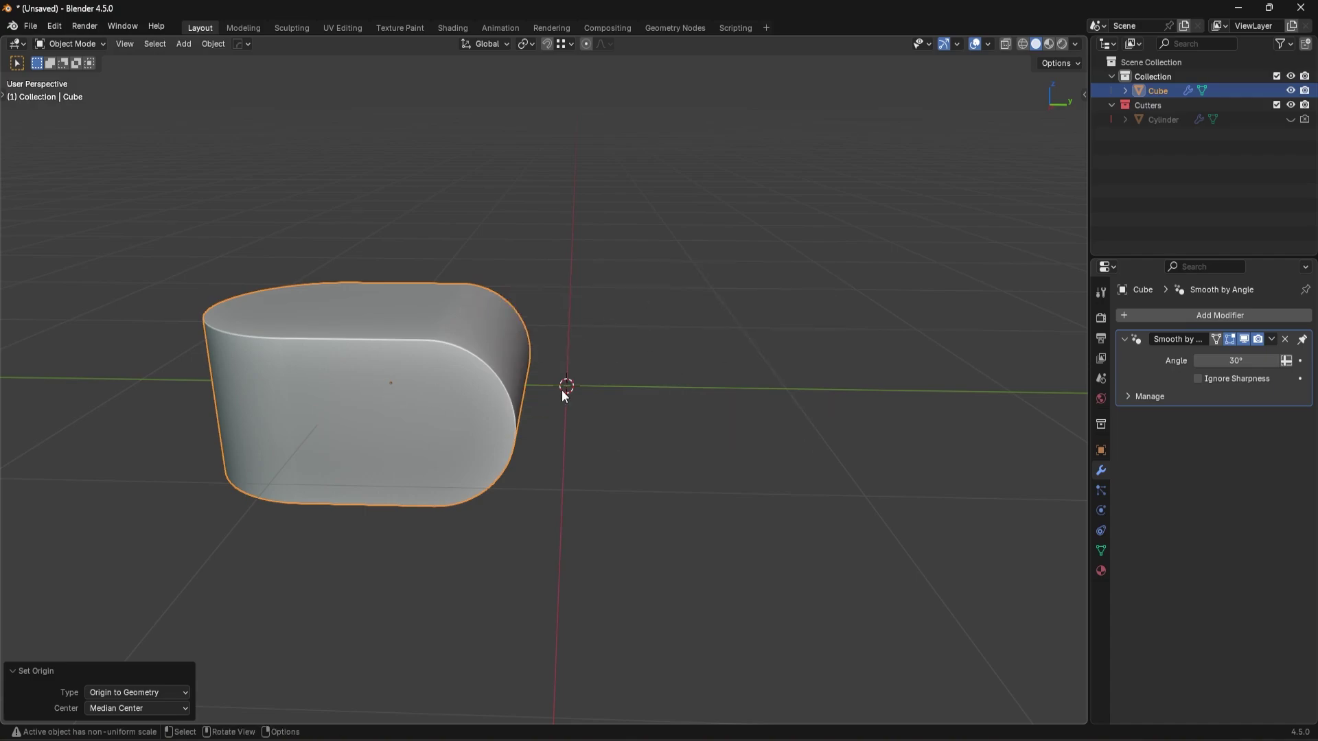
key(shift+s)
click(676, 203)
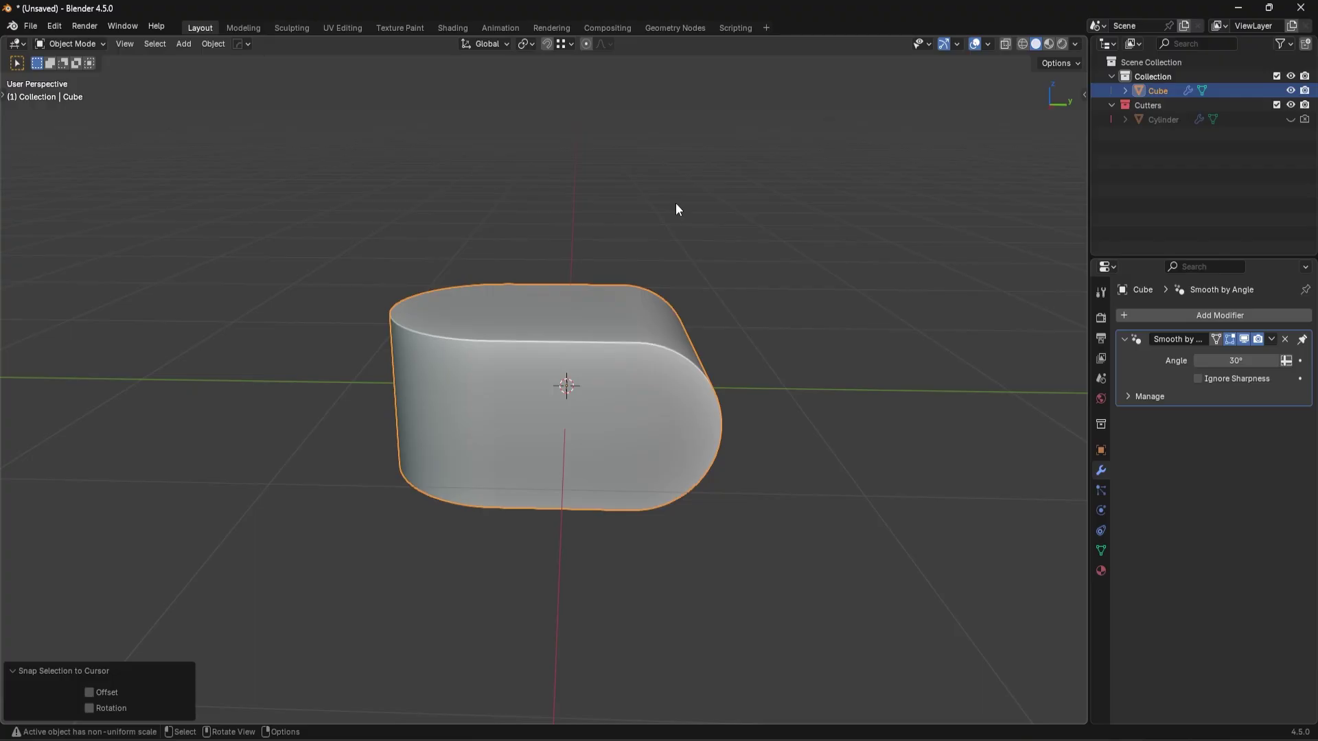
- Add a 64-vertex cylinder at the bar's centre in top view and shade it auto smooth
key(KP_3)
middle_drag(594, 429, 597, 377)
middle_drag(774, 461, 679, 476)
key(KP_7)
key(shift+a)
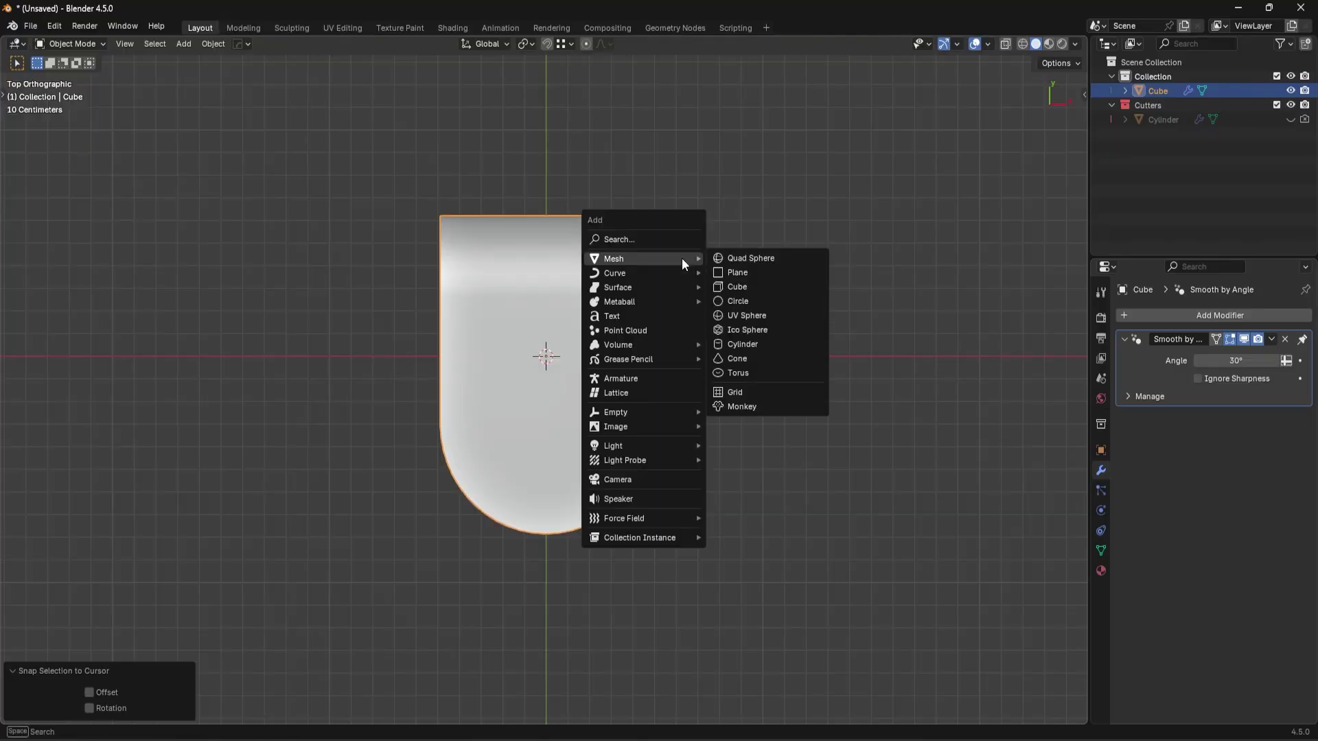
click(740, 343)
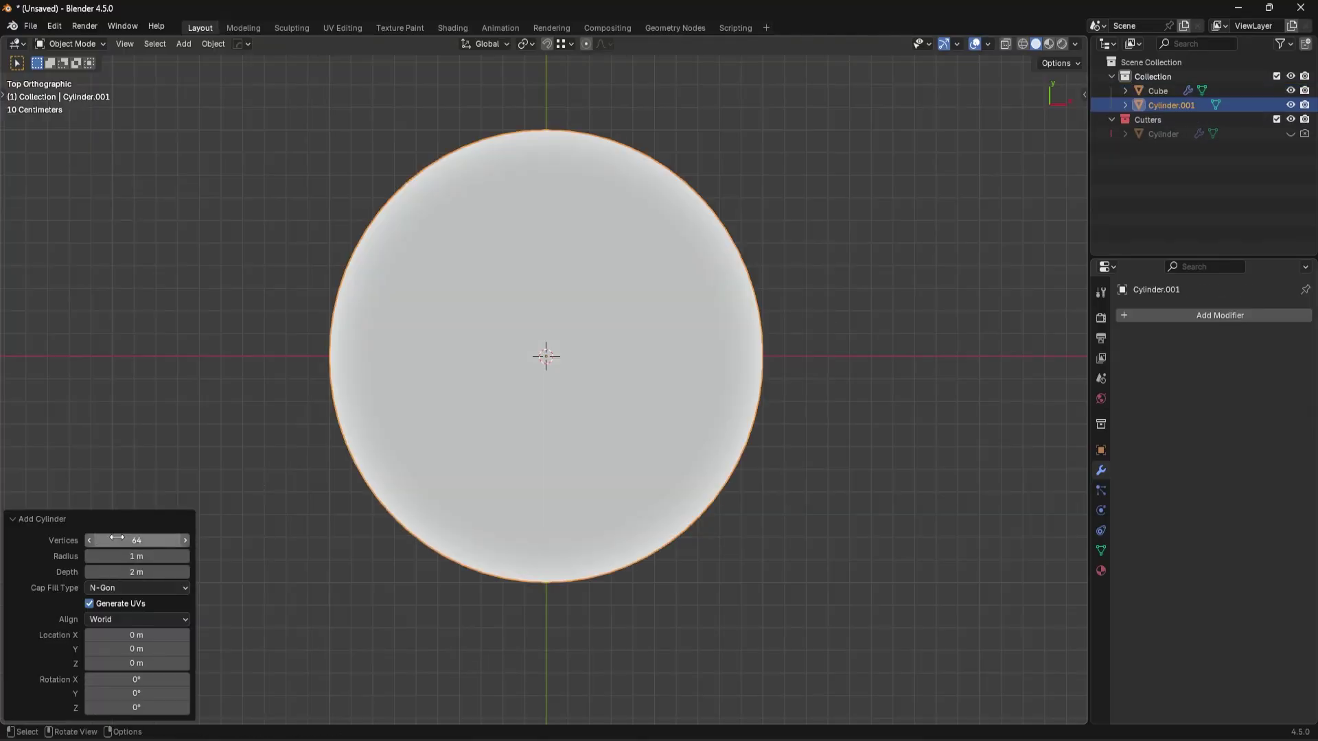
right_click(673, 343)
click(636, 302)
- Scale the new cylinder down uniformly until it is slightly narrower than the bar
key(s)
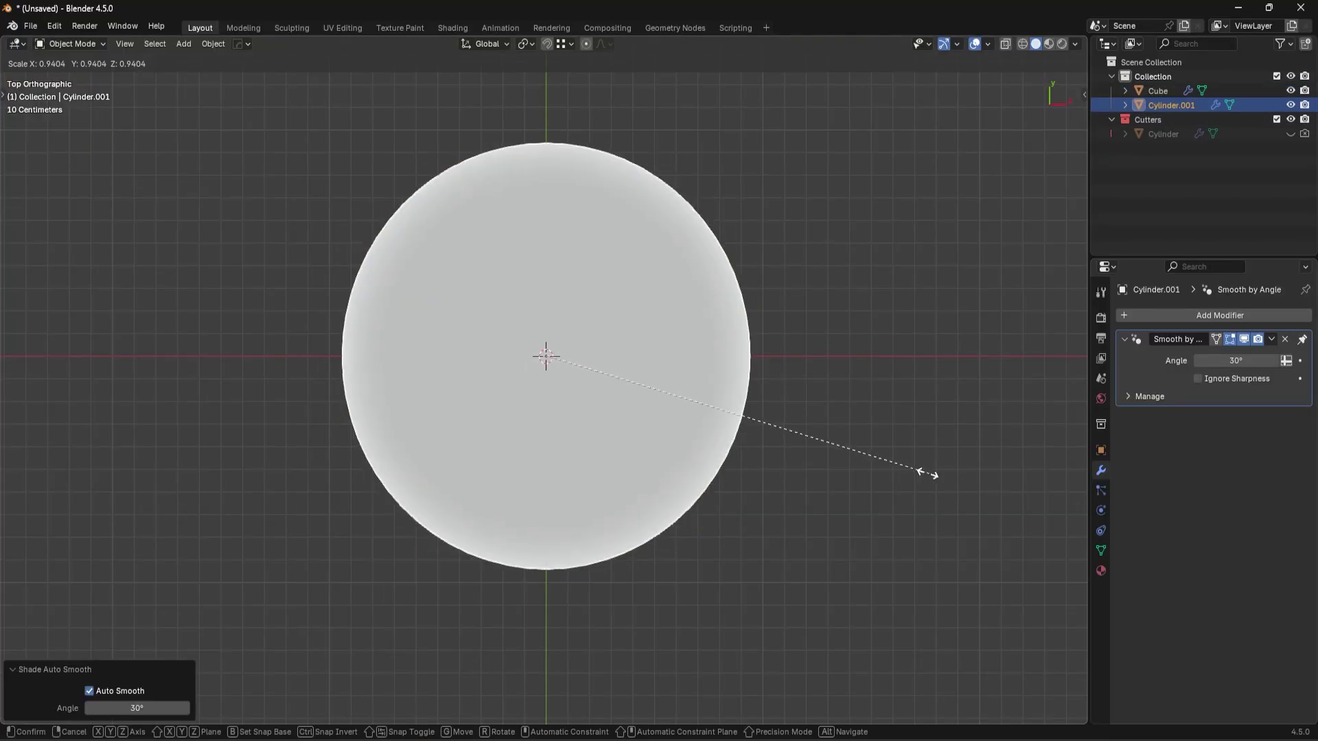
click(693, 420)
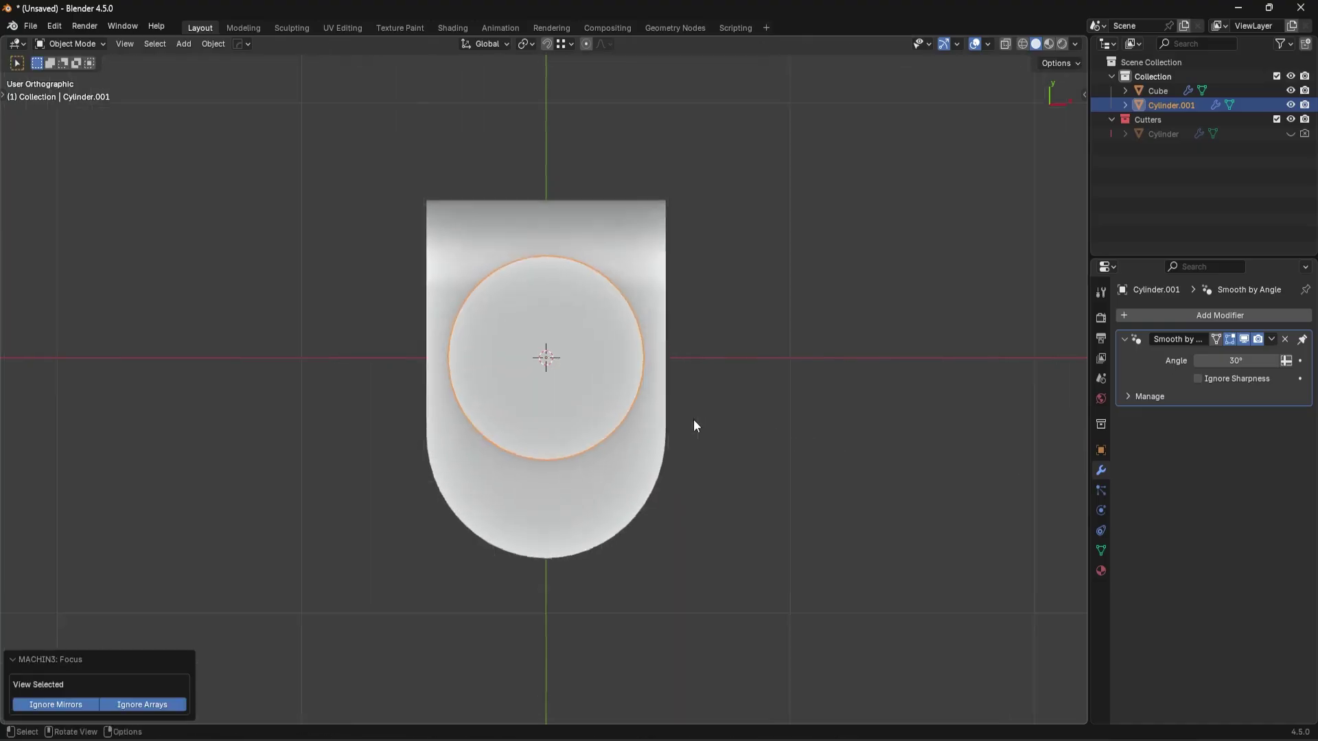
key(KP_Decimal)
scroll(706, 422, down, 4)
key(g)
key(y)
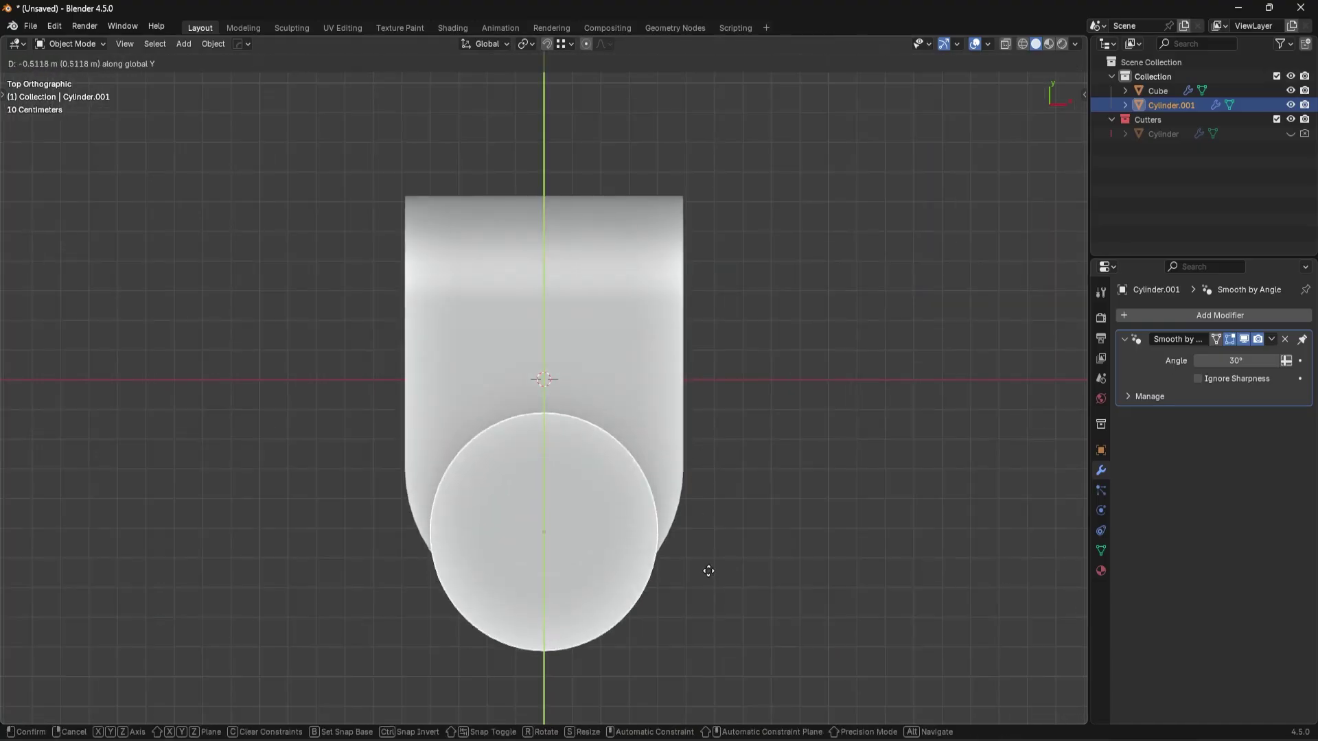
right_click(722, 514)
- Set the snap target to Increment and move the cylinder along Y into the bar's vertical rounded end
click(570, 44)
click(560, 119)
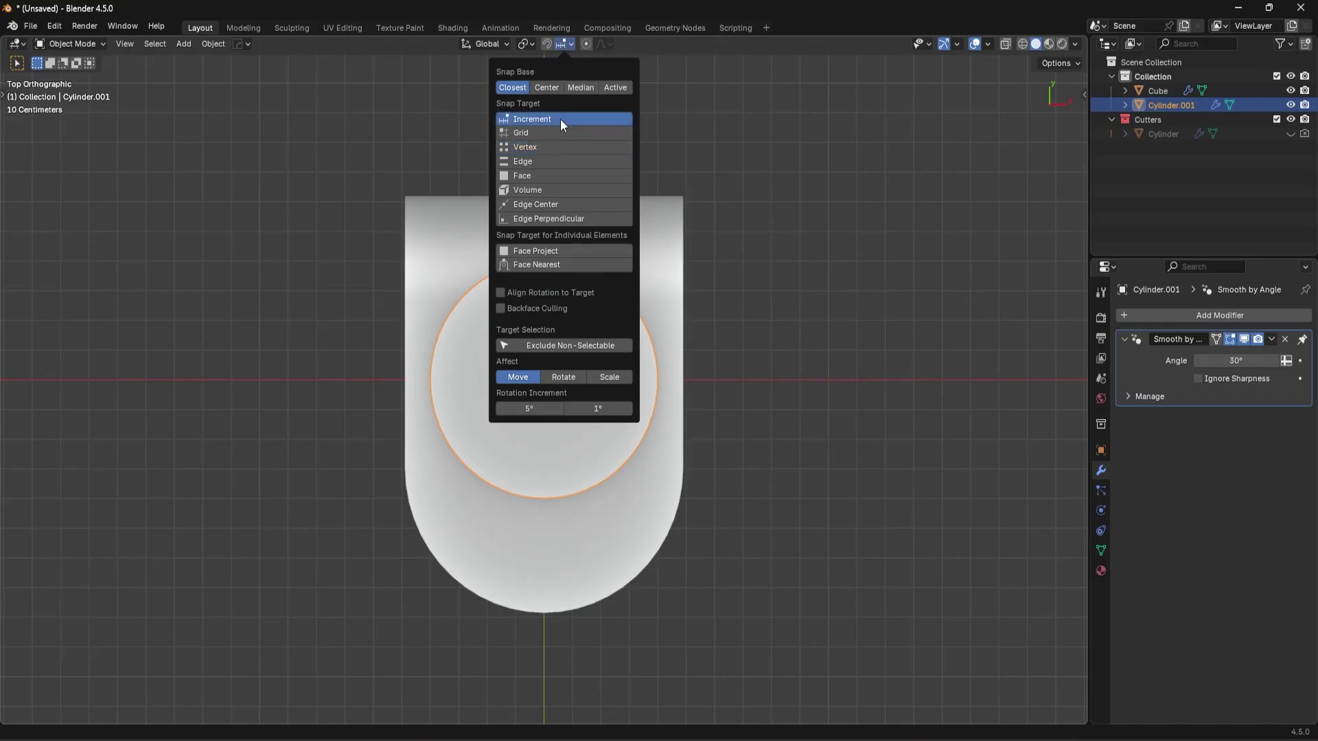
key(g)
key(y)
click(800, 453)
- Cut the cylinder out of the bar with a HOps difference Boolean to make a round hole
middle_drag(800, 453, 741, 347)
shift+click(680, 345)
key(ctrl+KP_Subtract)
scroll(652, 347, up, 5)
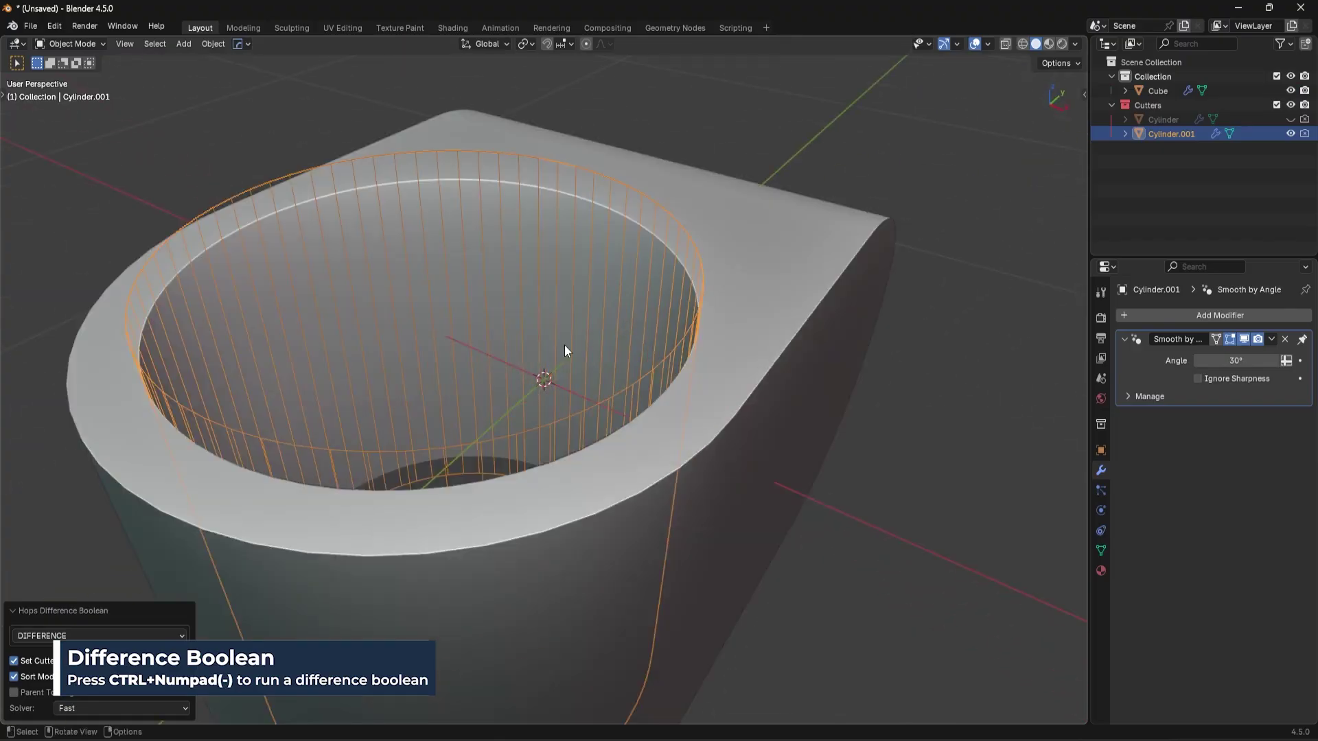
- Add a centred loop cut around the hole's cylinder cutter and bevel it into a band about 0.709 m wide per side
key(Tab)
click(580, 426)
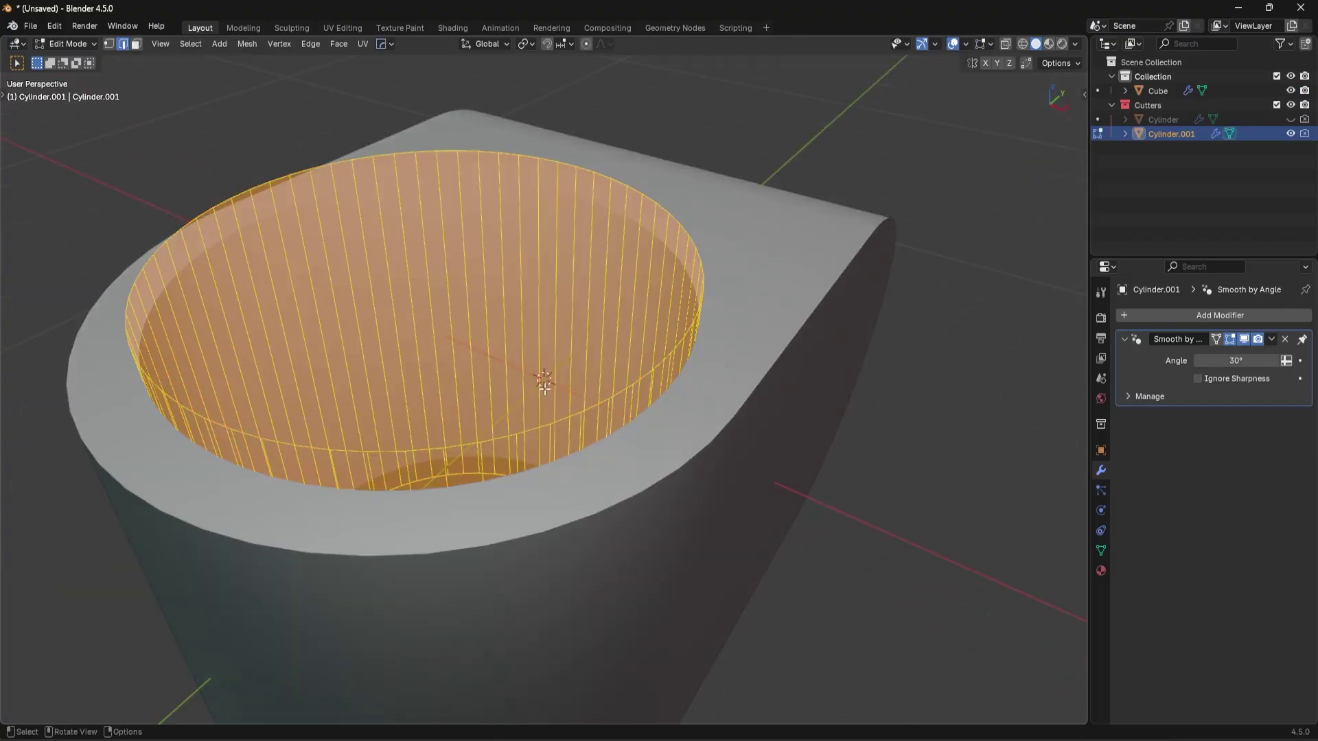
key(ctrl+r)
click(476, 368)
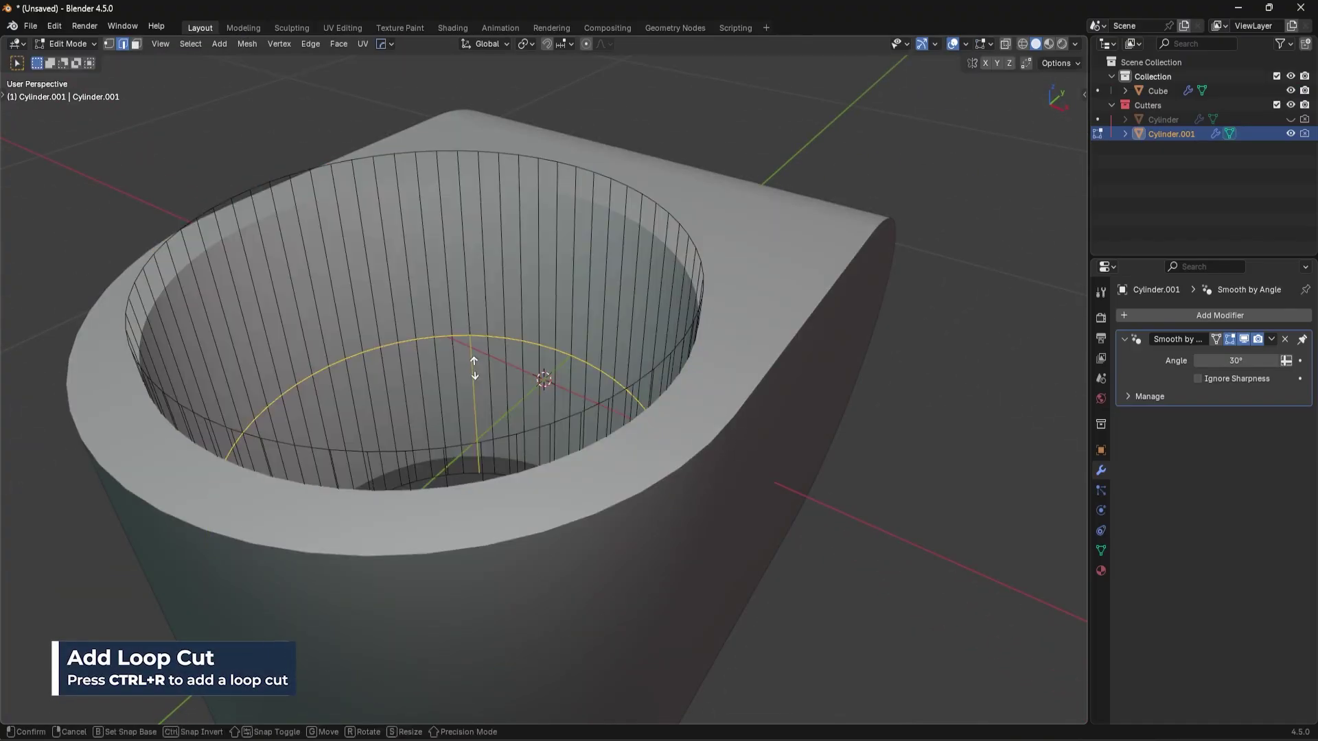
right_click(475, 368)
scroll(783, 386, down, 2)
key(ctrl+b)
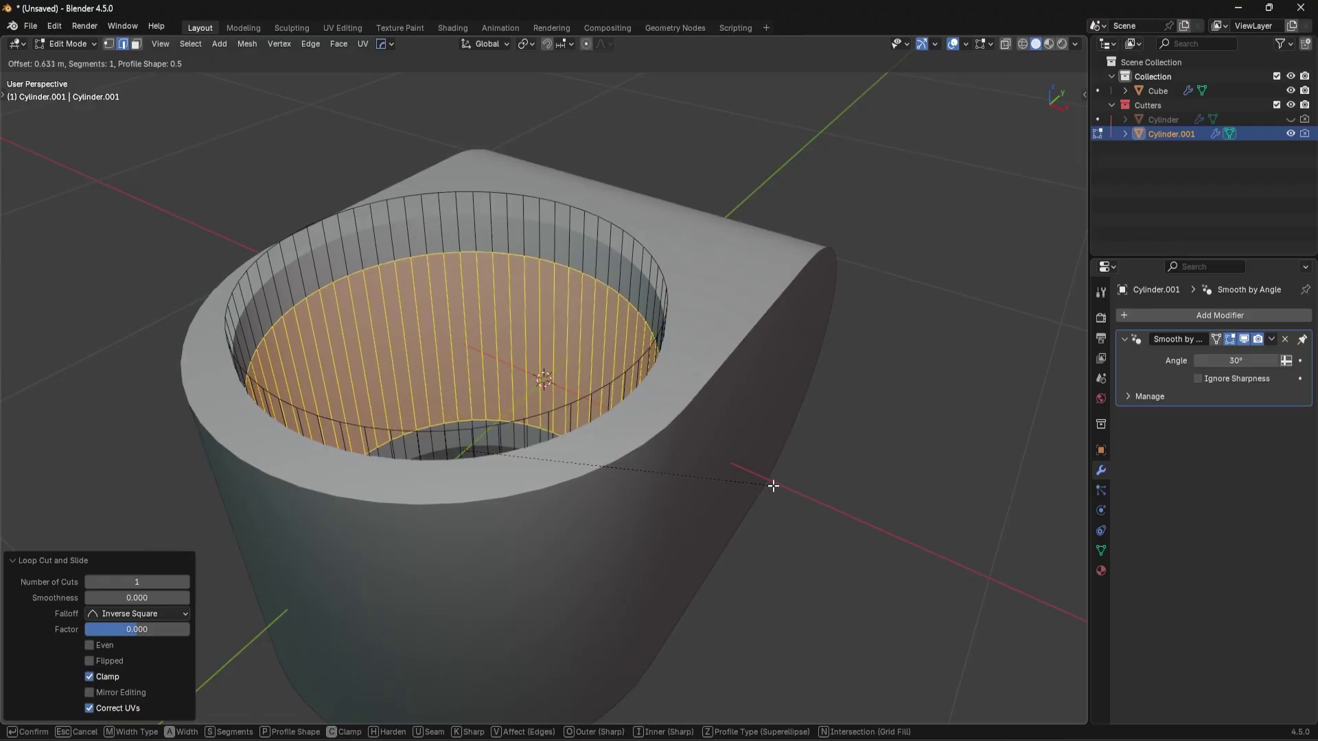
click(787, 484)
- Extrude the cutter's middle band in place and shrink it inward along its normals by about 0.06 m
key(e)
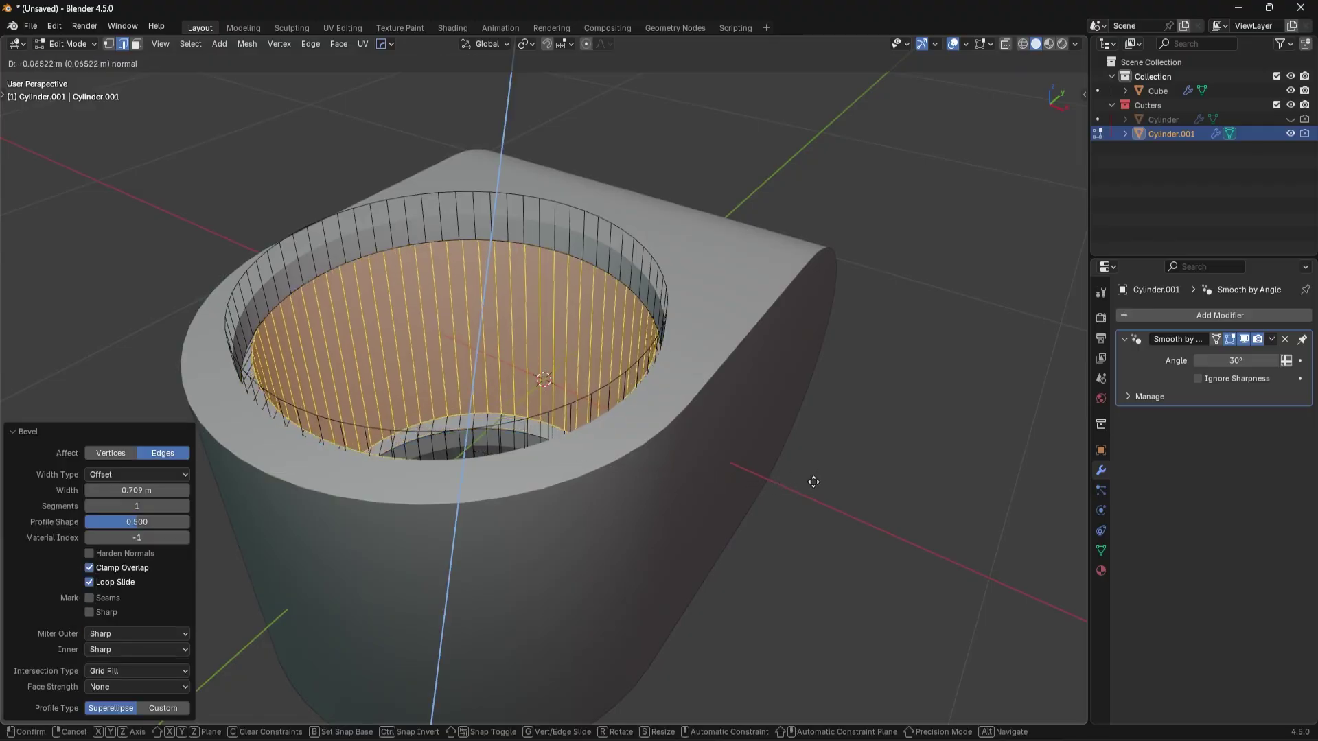
key(Escape)
key(alt+s)
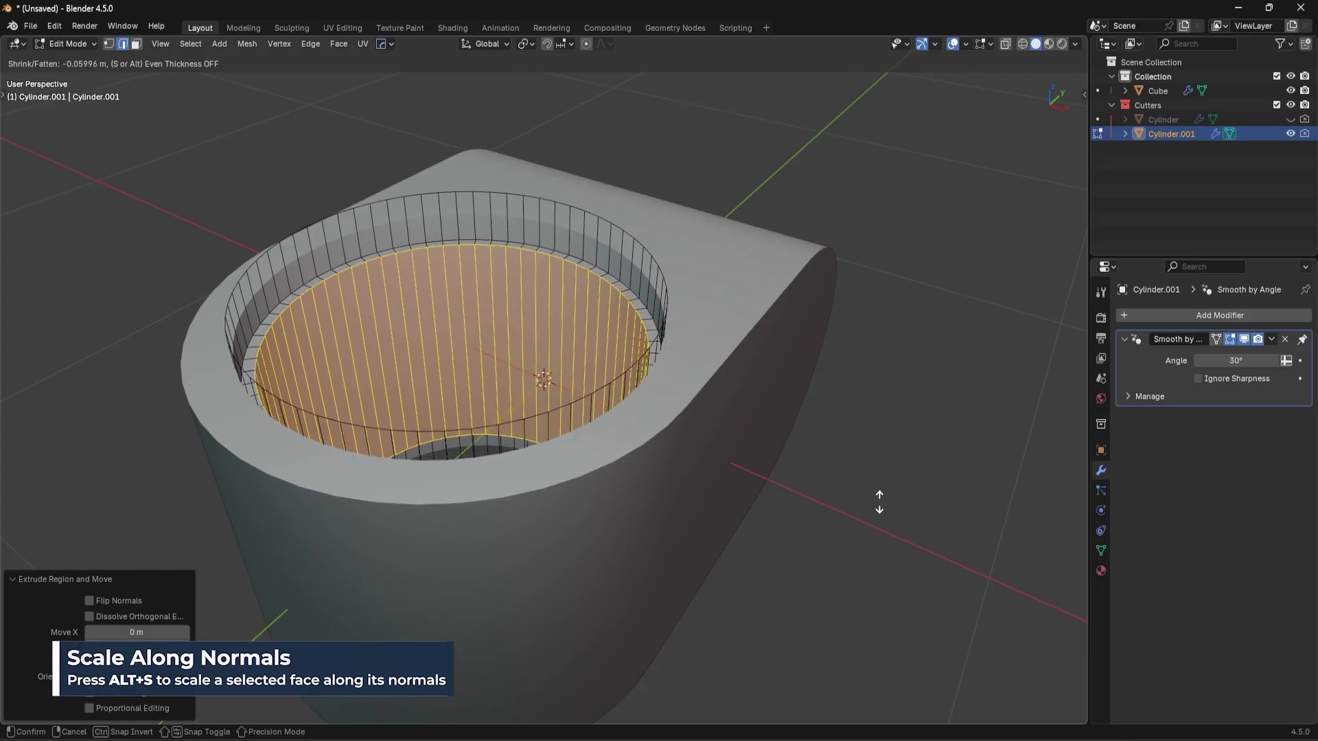
click(879, 501)
- Scale the inset middle band down along Z to slope its upper and lower transitions
key(s)
key(z)
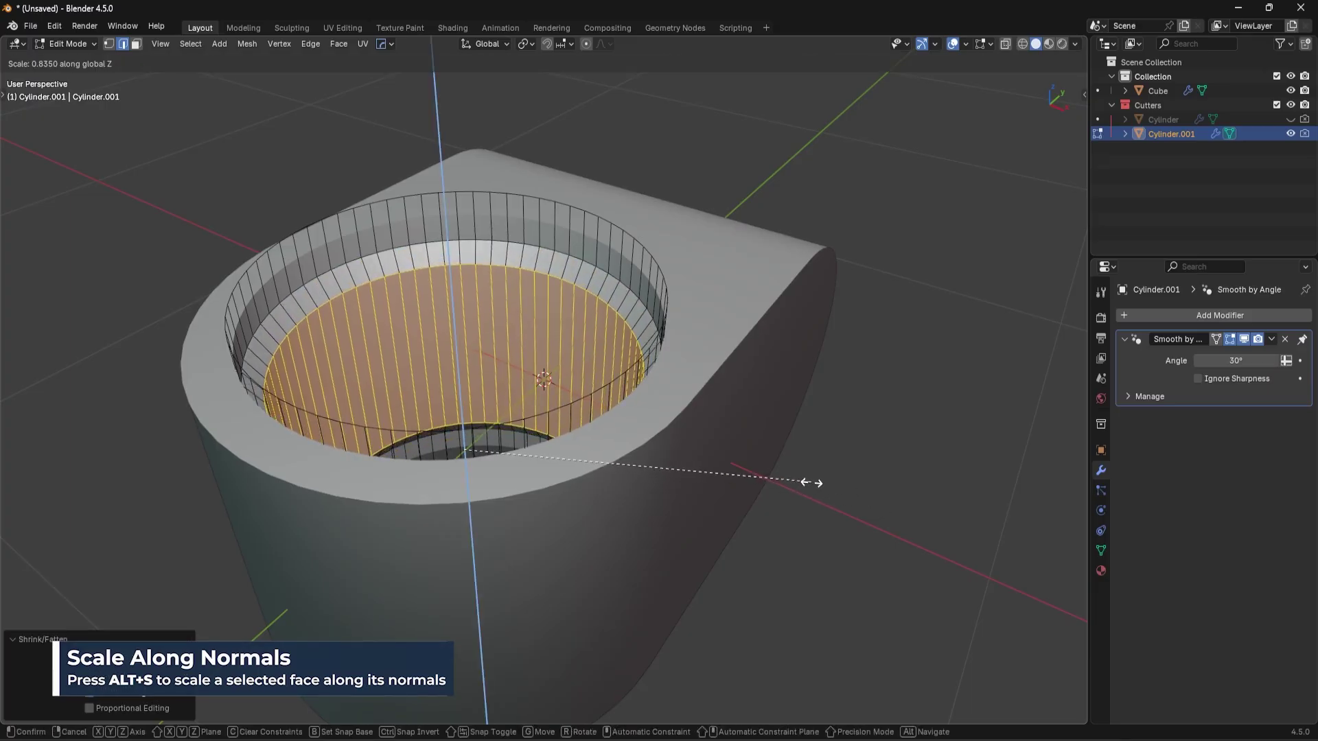
click(811, 482)
alt+click(475, 264)
key(ctrl+z)
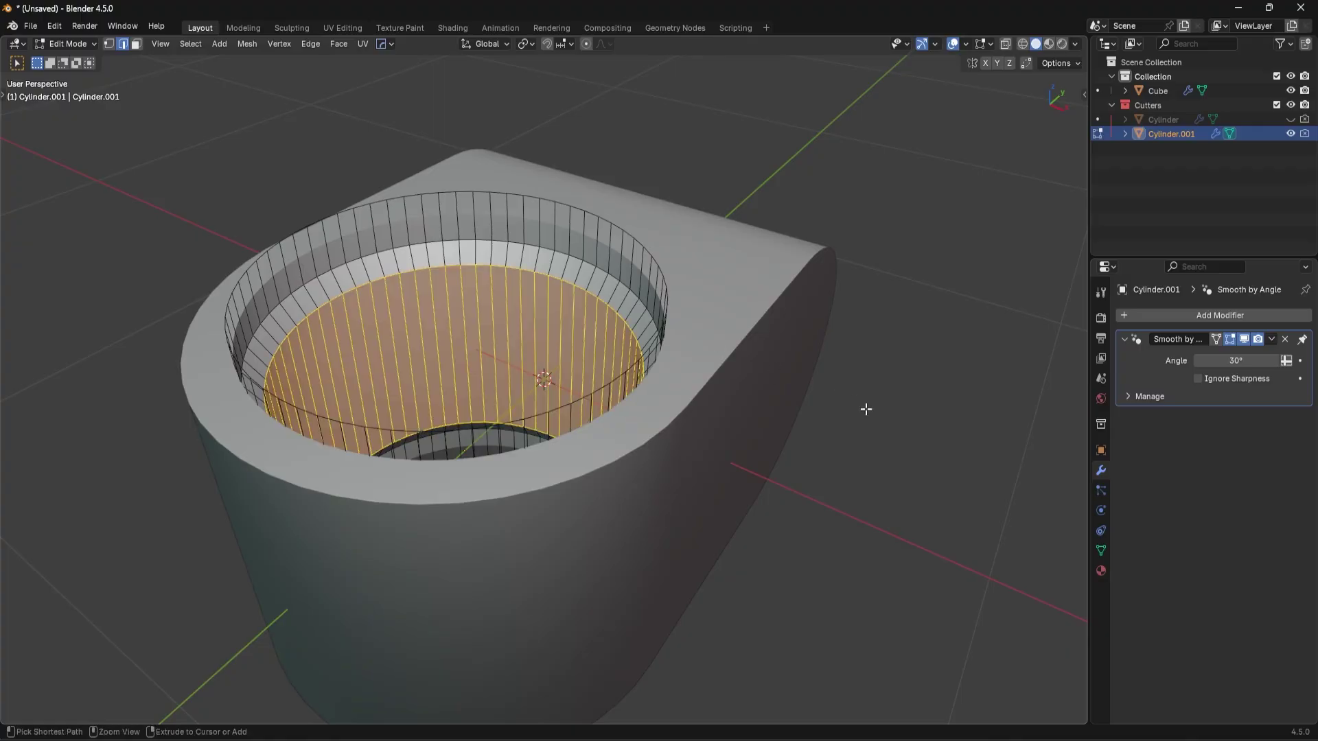
key(s)
key(z)
click(926, 472)
key(Tab)
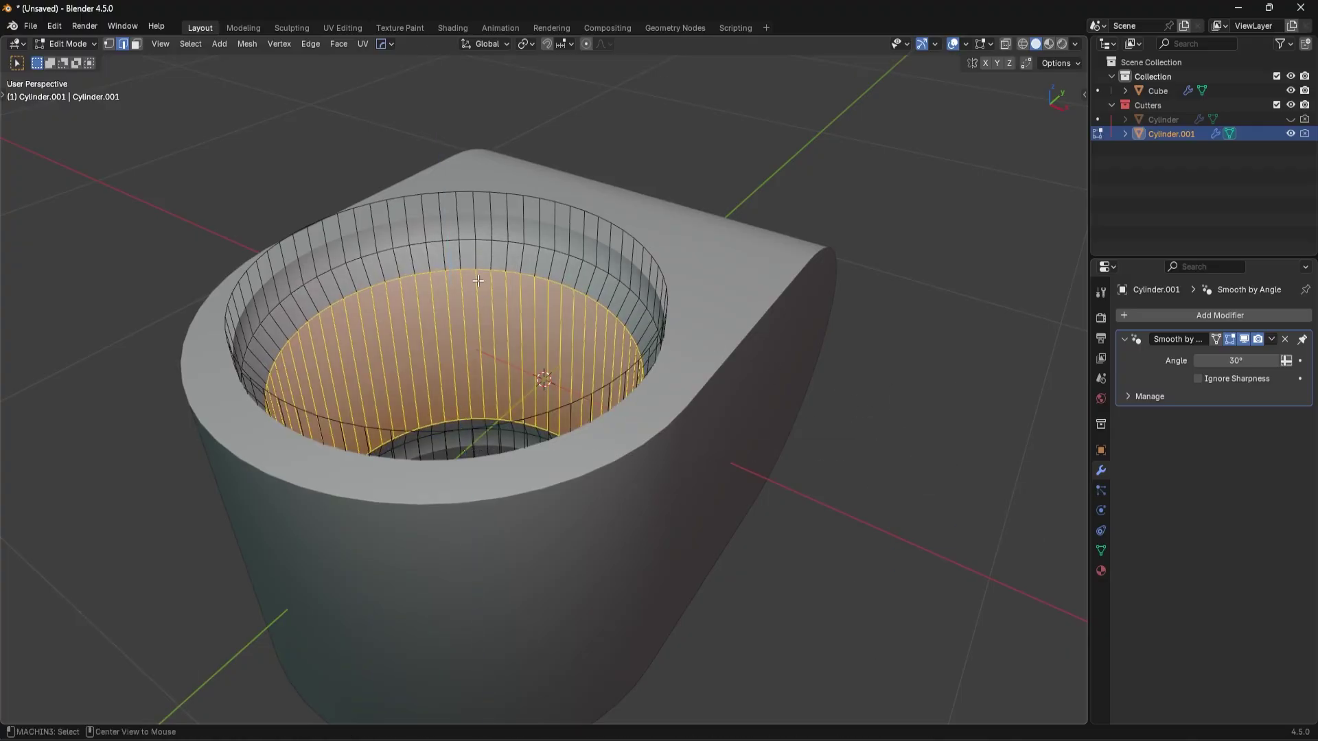
- Bevel the four edge loops at the cutter's sloped transitions by about 0.03 m and return to Object Mode
alt+click(480, 272)
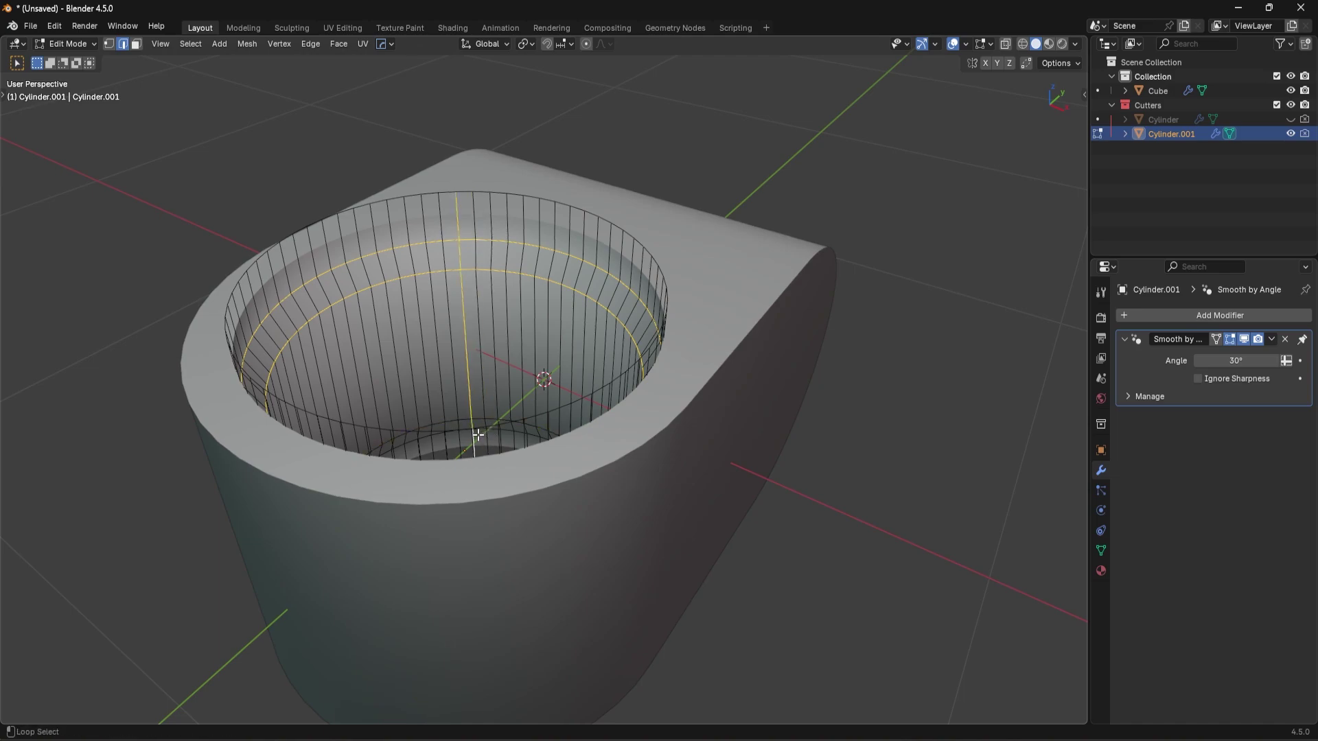
scroll(473, 439, up, 6)
key(ctrl+z)
alt+shift+click(413, 483)
alt+shift+click(407, 466)
scroll(549, 464, down, 5)
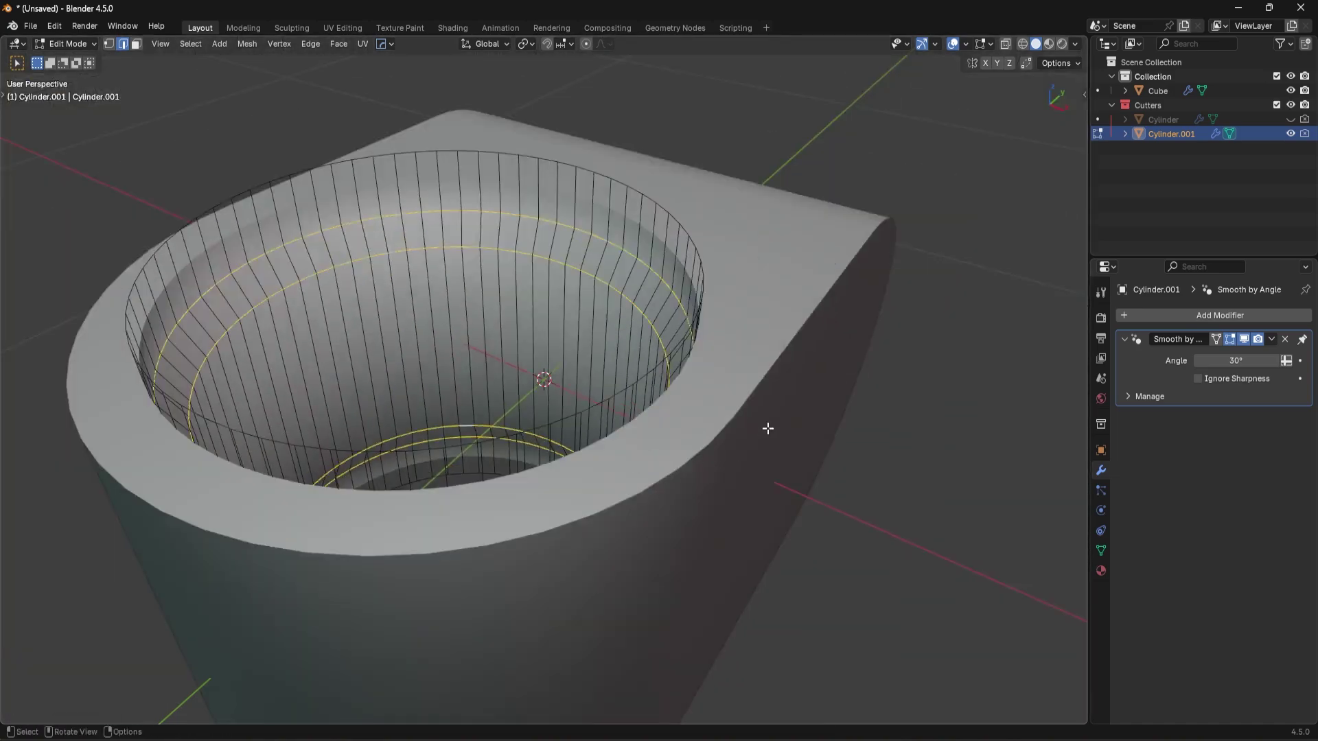
alt+click(435, 245)
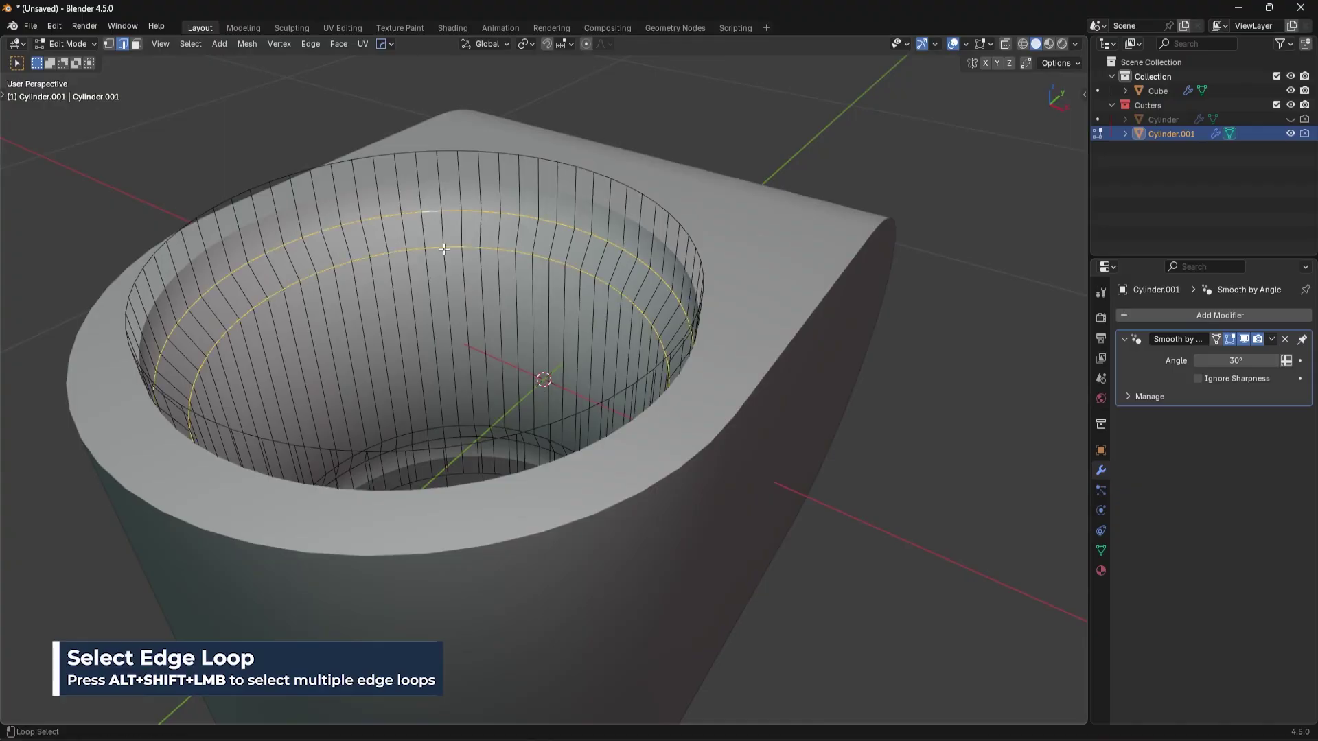
key(ctrl+b)
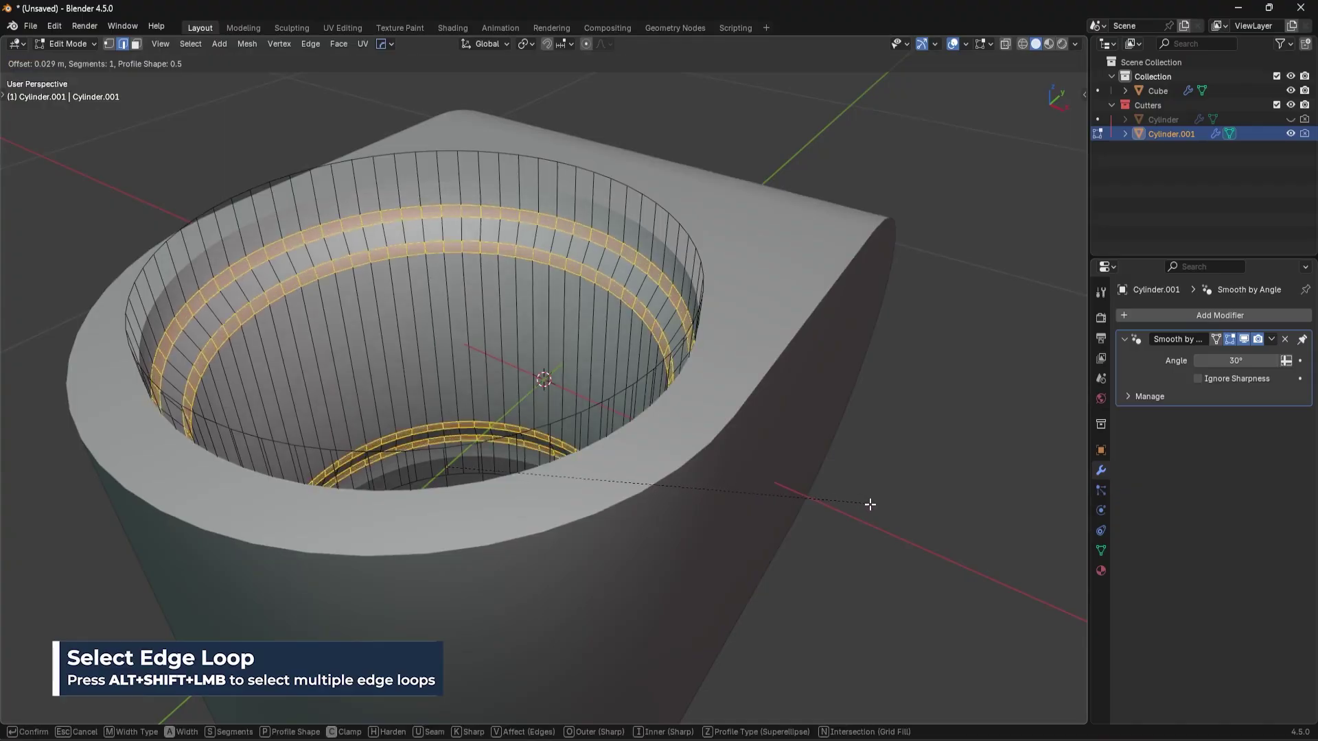
click(874, 508)
scroll(882, 406, down, 5)
key(Tab)
- Add a cube at the origin in top view and scale it to 0.077 along X as a thin slot cutter
middle_drag(794, 441, 607, 401)
mouse_move(729, 417)
middle_down()
mouse_move(798, 431)
mouse_move(718, 437)
middle_up()
scroll(718, 436, down, 2)
key(KP_7)
key(shift+a)
mouse_move(677, 258)
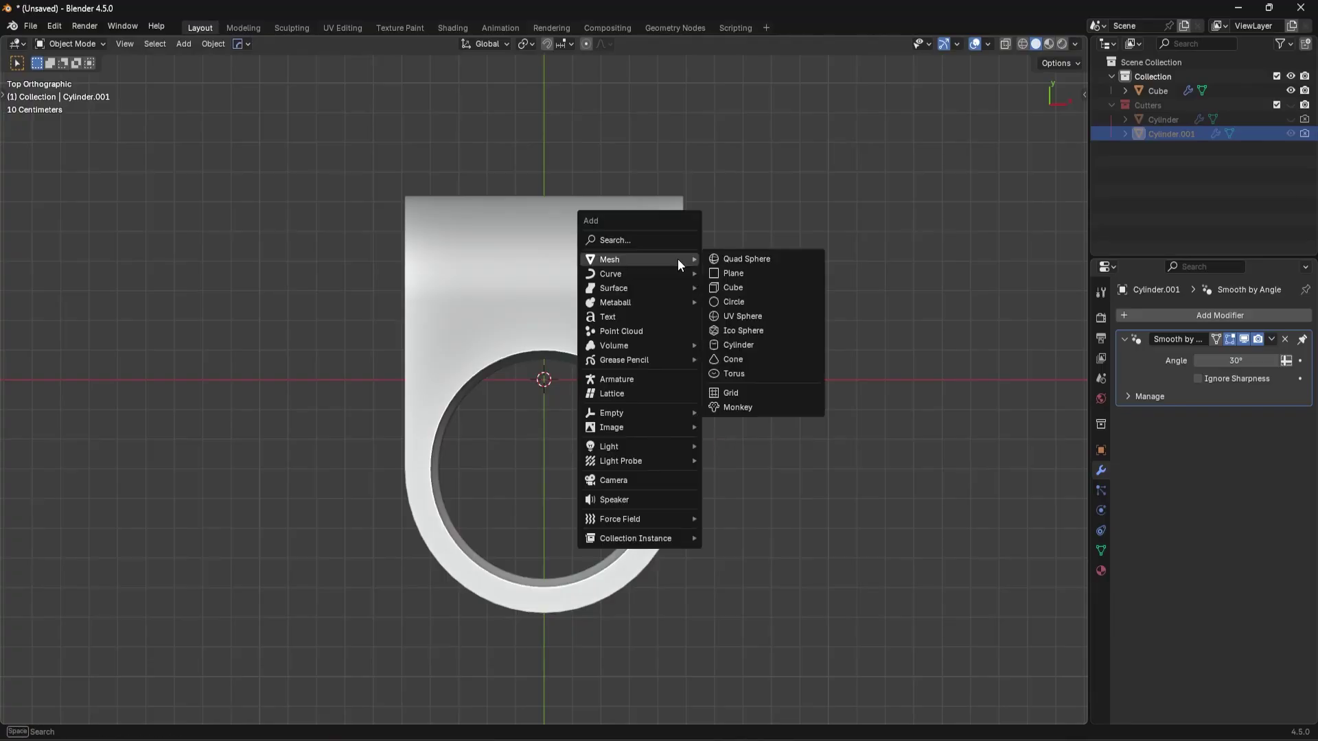
click(746, 288)
key(s)
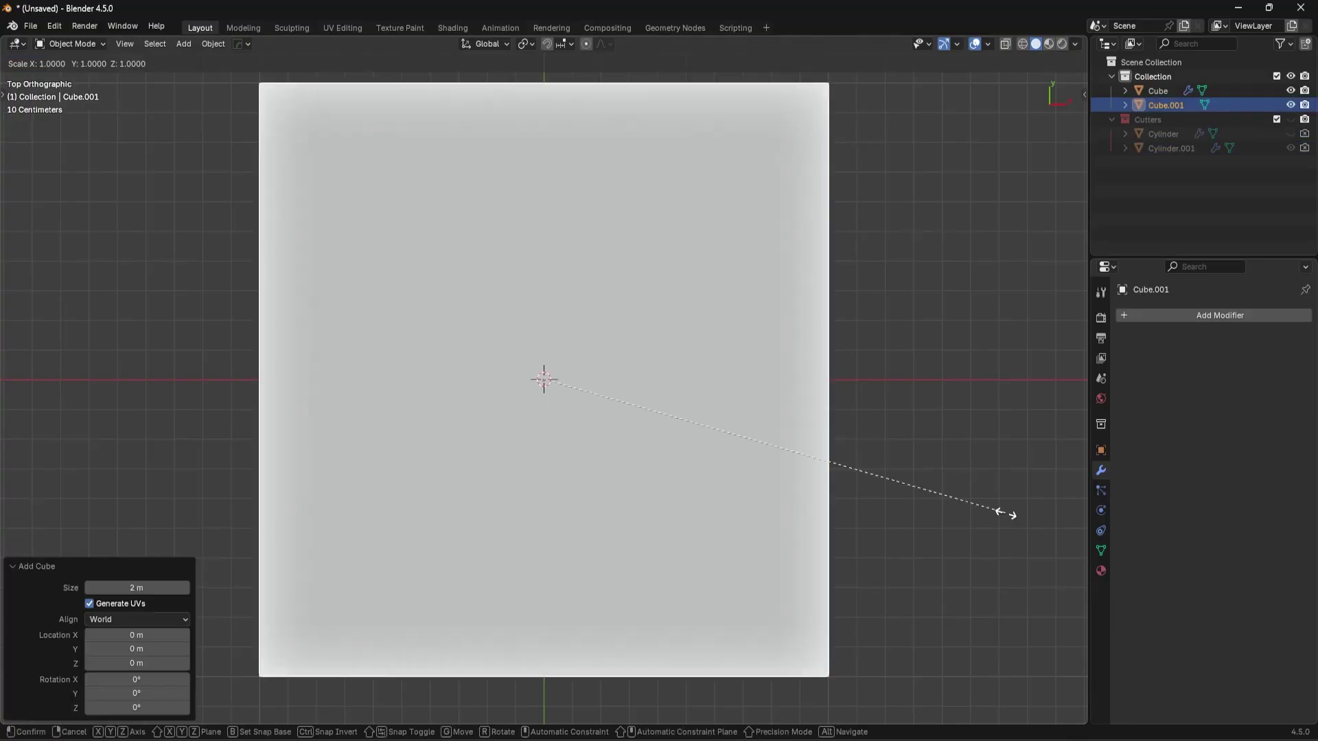
key(y)
key(y)
key(x)
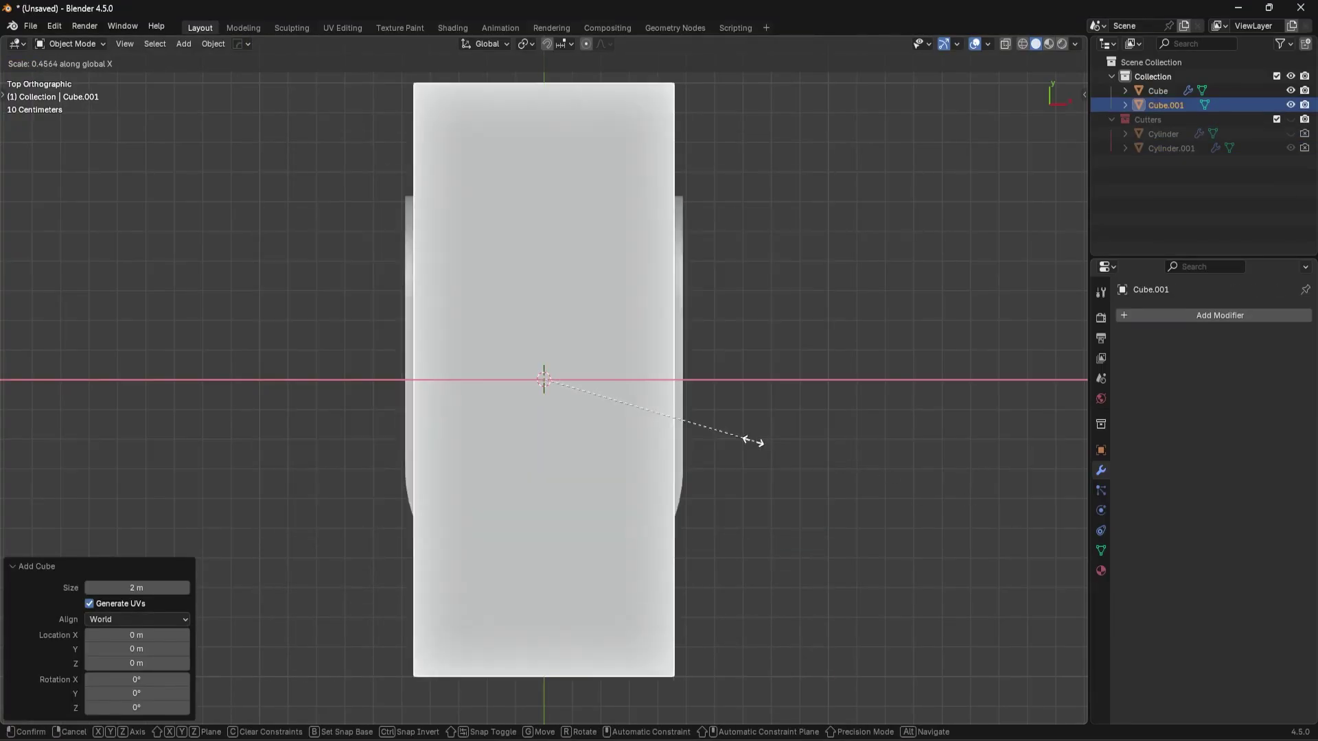
click(580, 384)
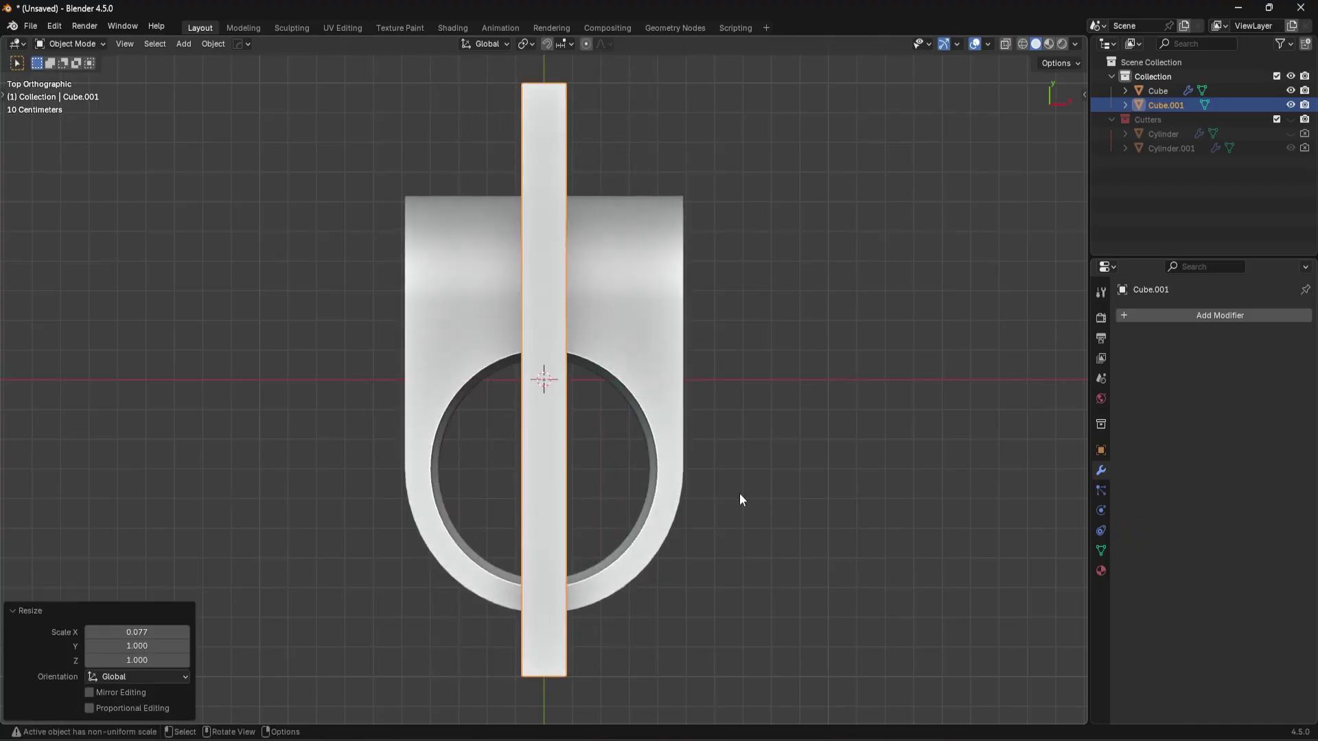
- Move the thin cube along Y to span from the hole through the far end and cut it out with a HOps difference Boolean
key(g)
key(y)
click(748, 265)
middle_drag(748, 265, 692, 411)
shift+click(667, 362)
key(ctrl+minus)
key(shift+2)
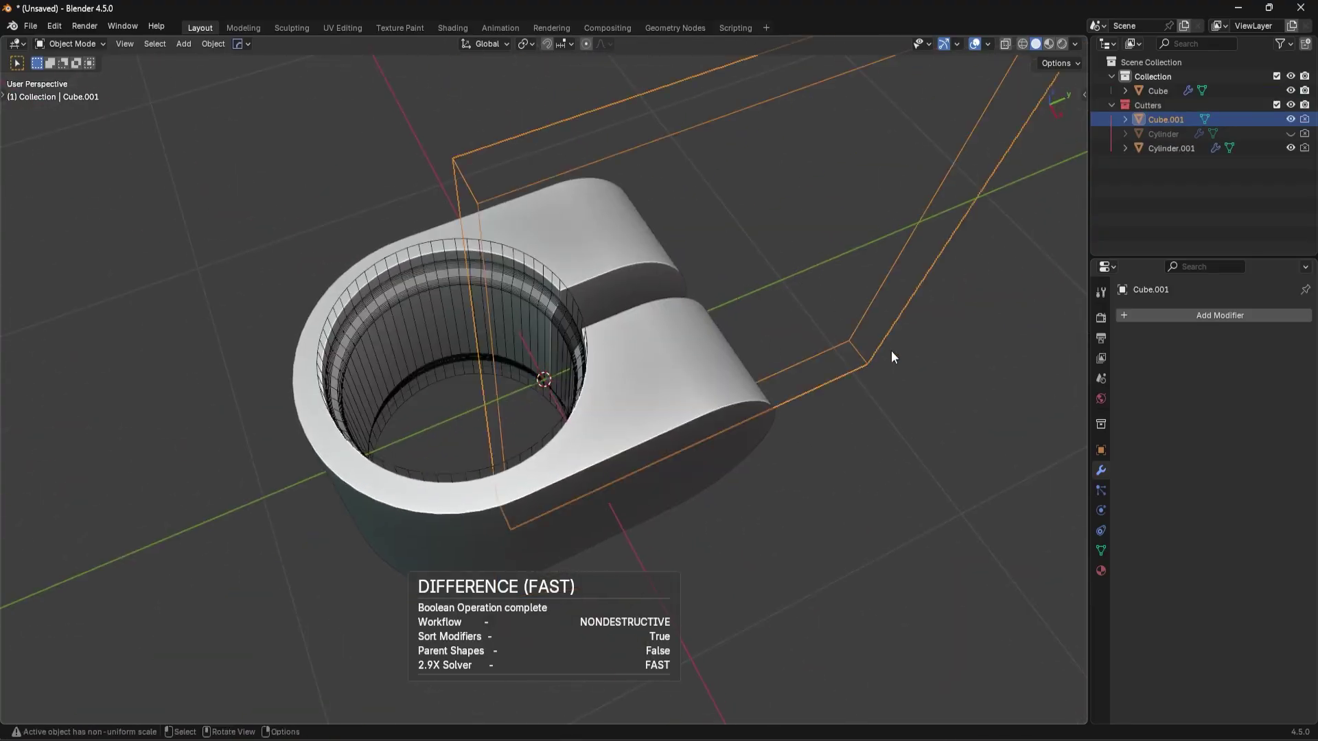
middle_drag(891, 350, 804, 333)
click(971, 47)
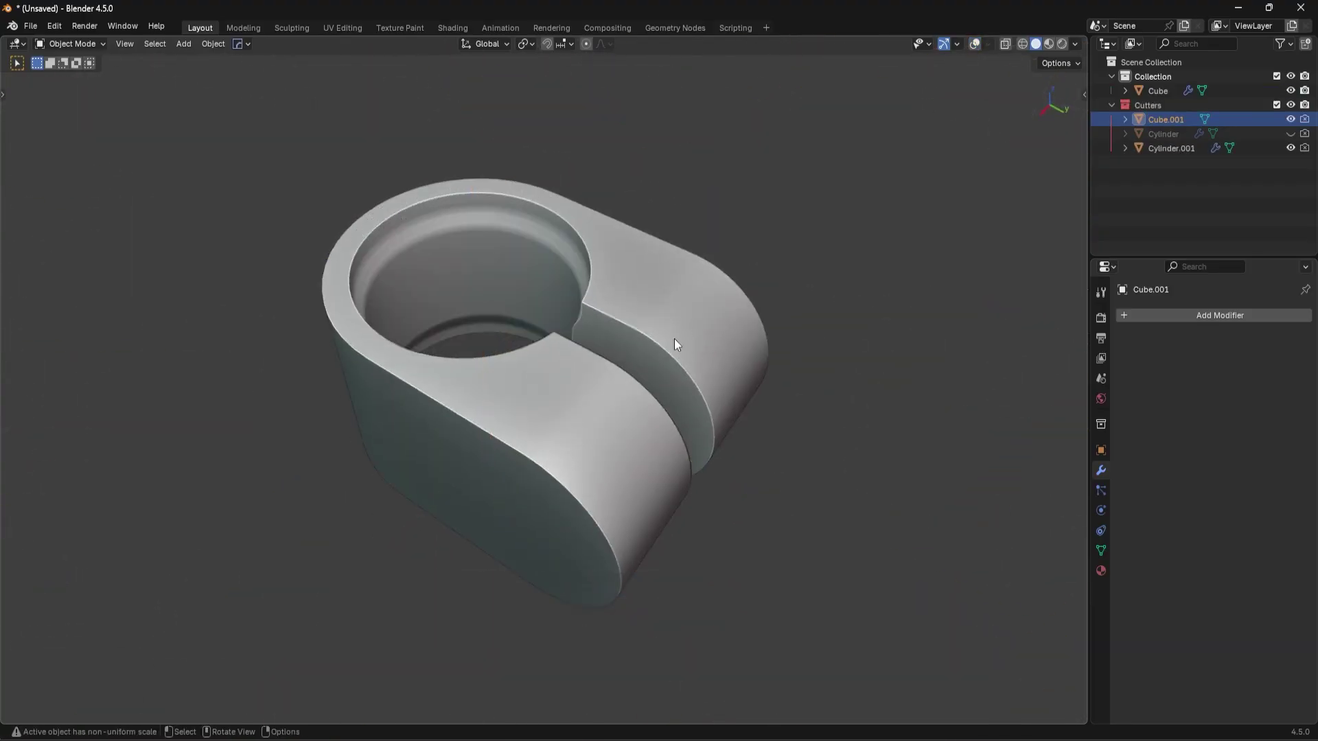
scroll(680, 346, down, 3)
middle_drag(728, 446, 834, 493)
key(s)
key(y)
key(x)
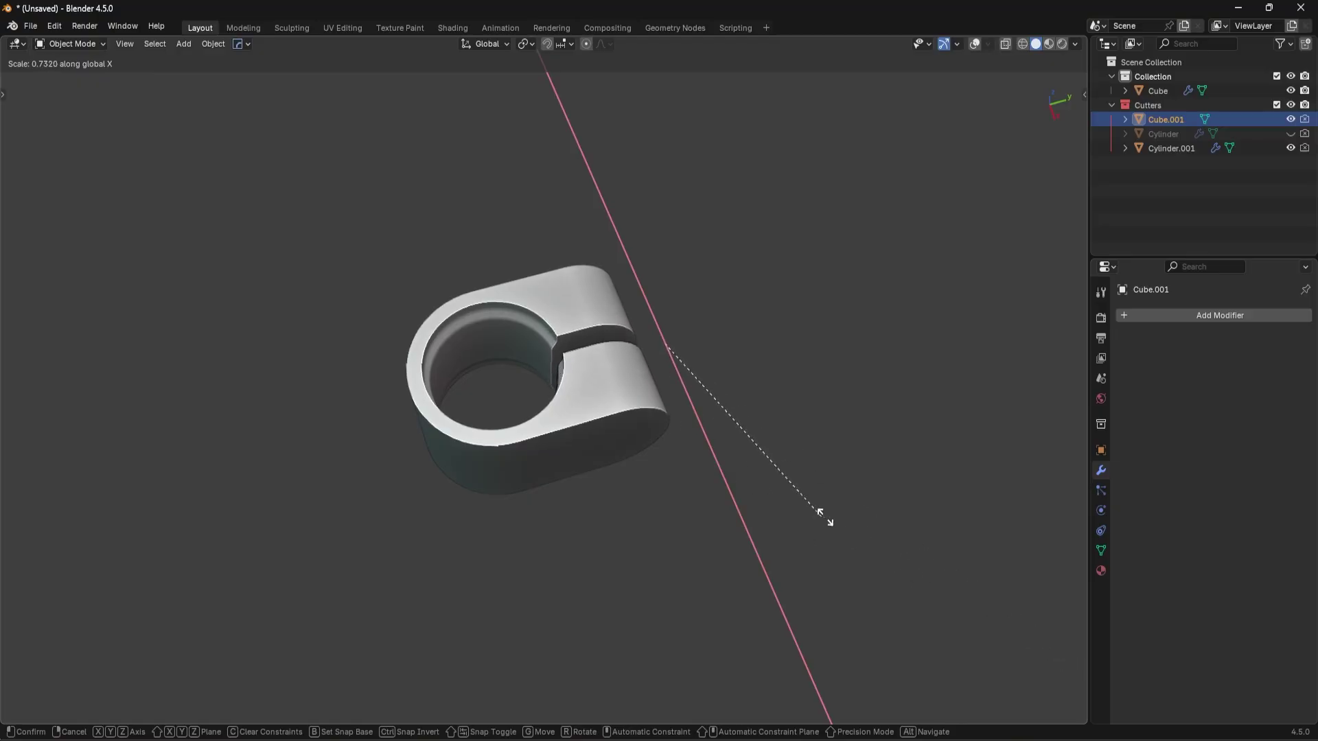
right_click(1005, 329)
- Try several slot widths by rescaling the cube cutter along X, with the viewport overlays hidden for a clean preview
click(974, 44)
key(s)
key(x)
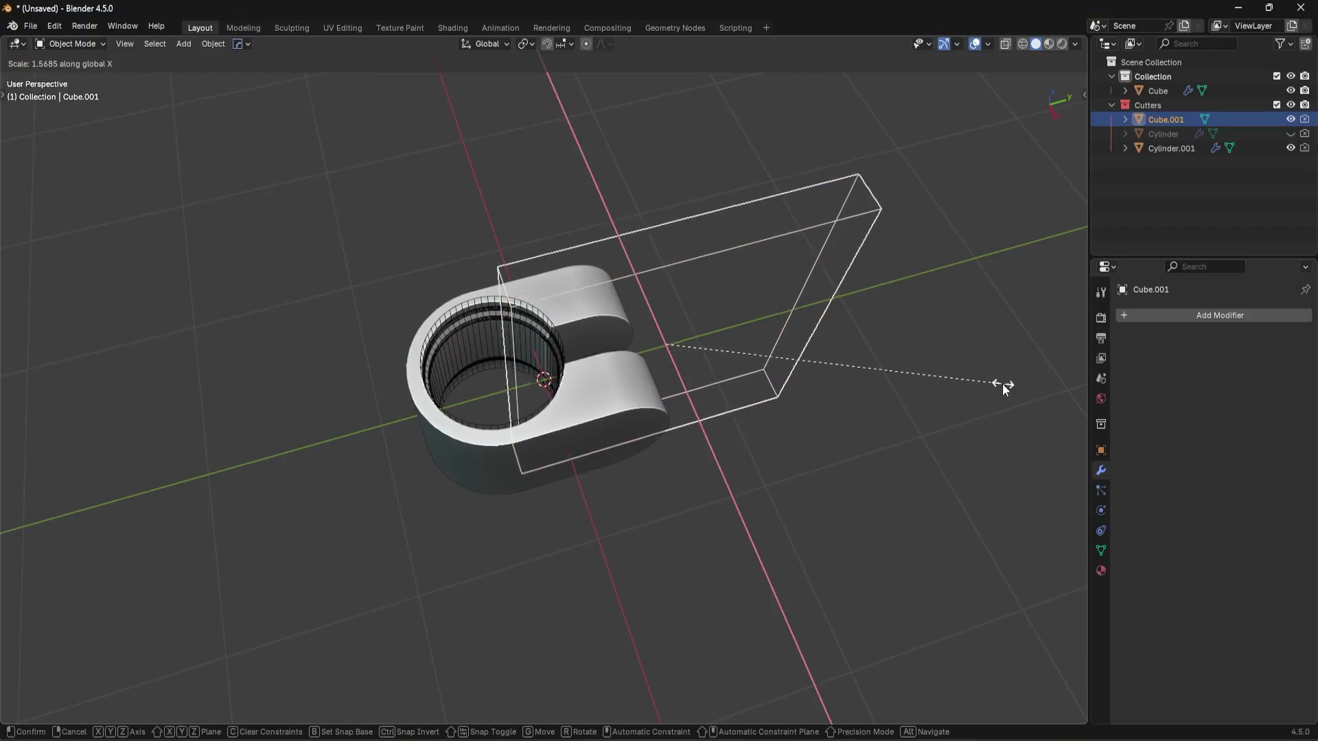
click(1002, 384)
click(974, 44)
scroll(734, 406, up, 4)
middle_drag(734, 406, 656, 442)
key(s)
key(x)
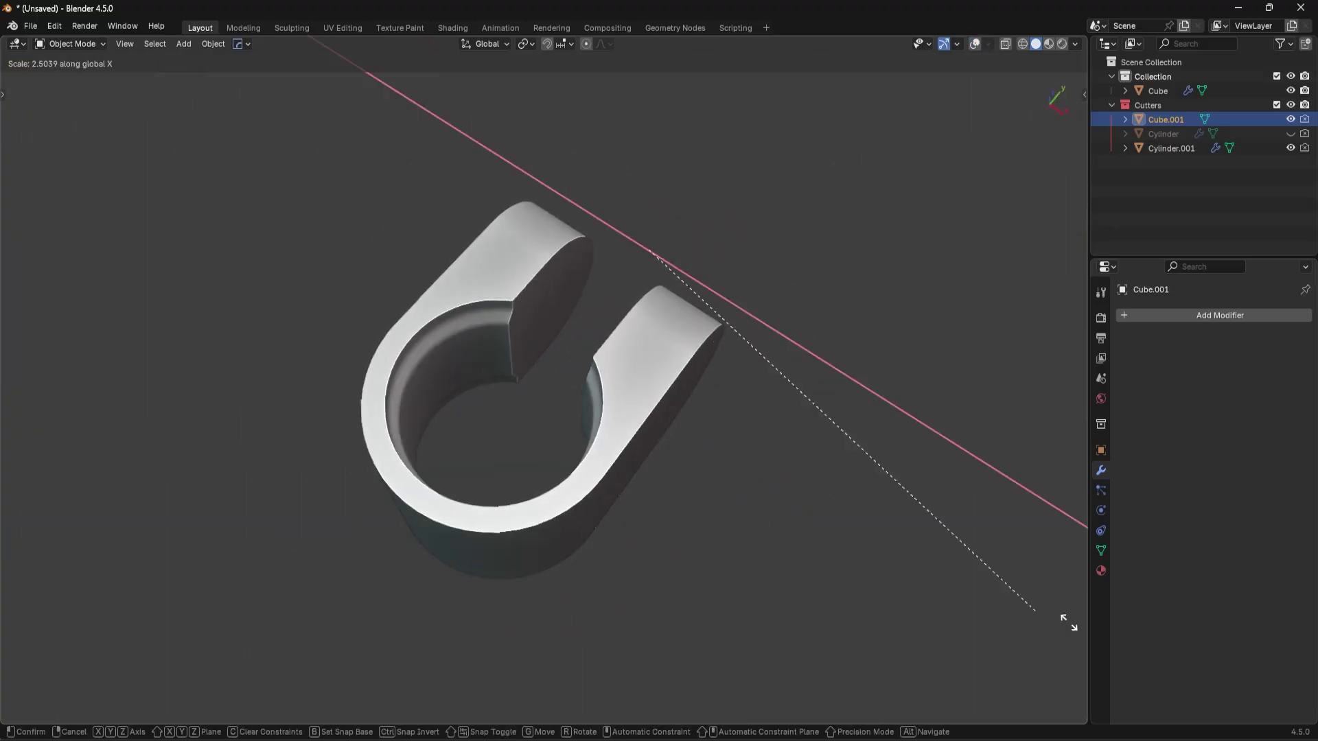
click(307, 606)
middle_drag(753, 567, 853, 544)
key(s)
key(x)
click(688, 354)
middle_drag(688, 353, 709, 461)
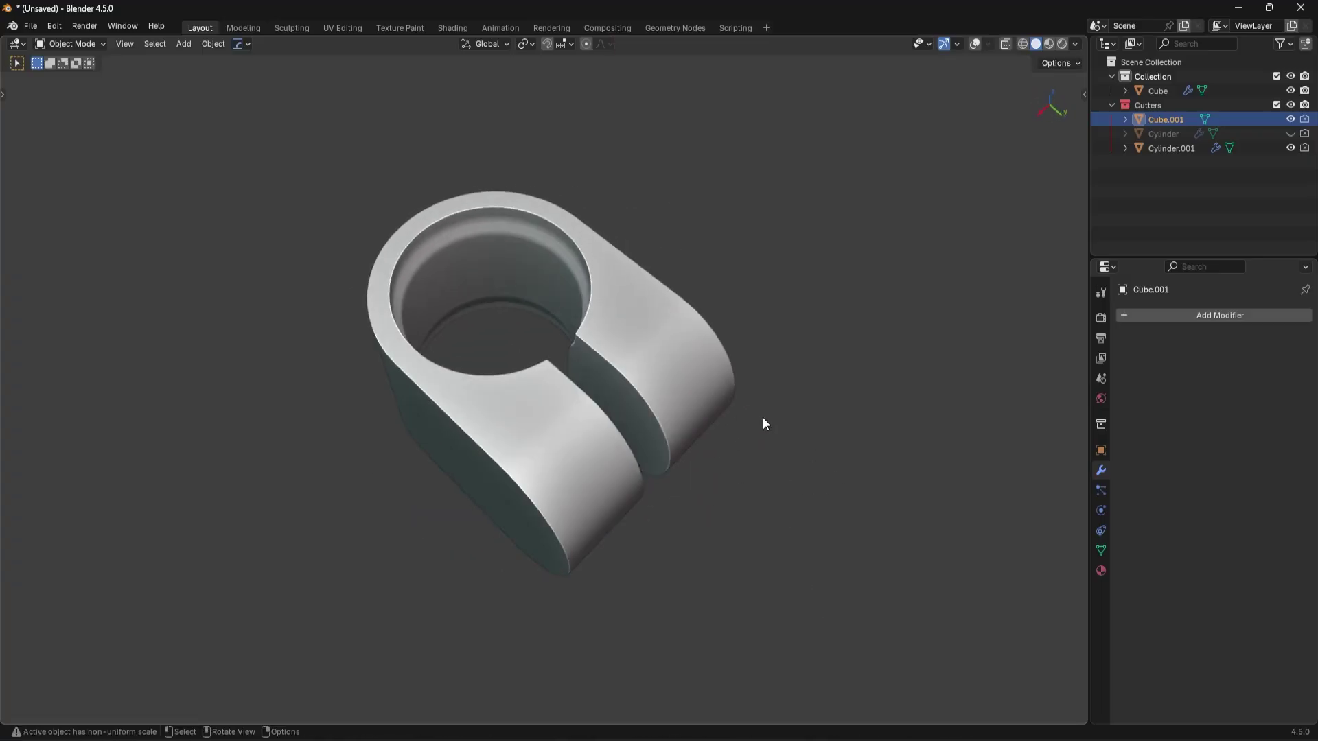
- Widen the slot by scaling its cube cutter about 3.78 times along X and show the viewport overlays
key(s)
key(x)
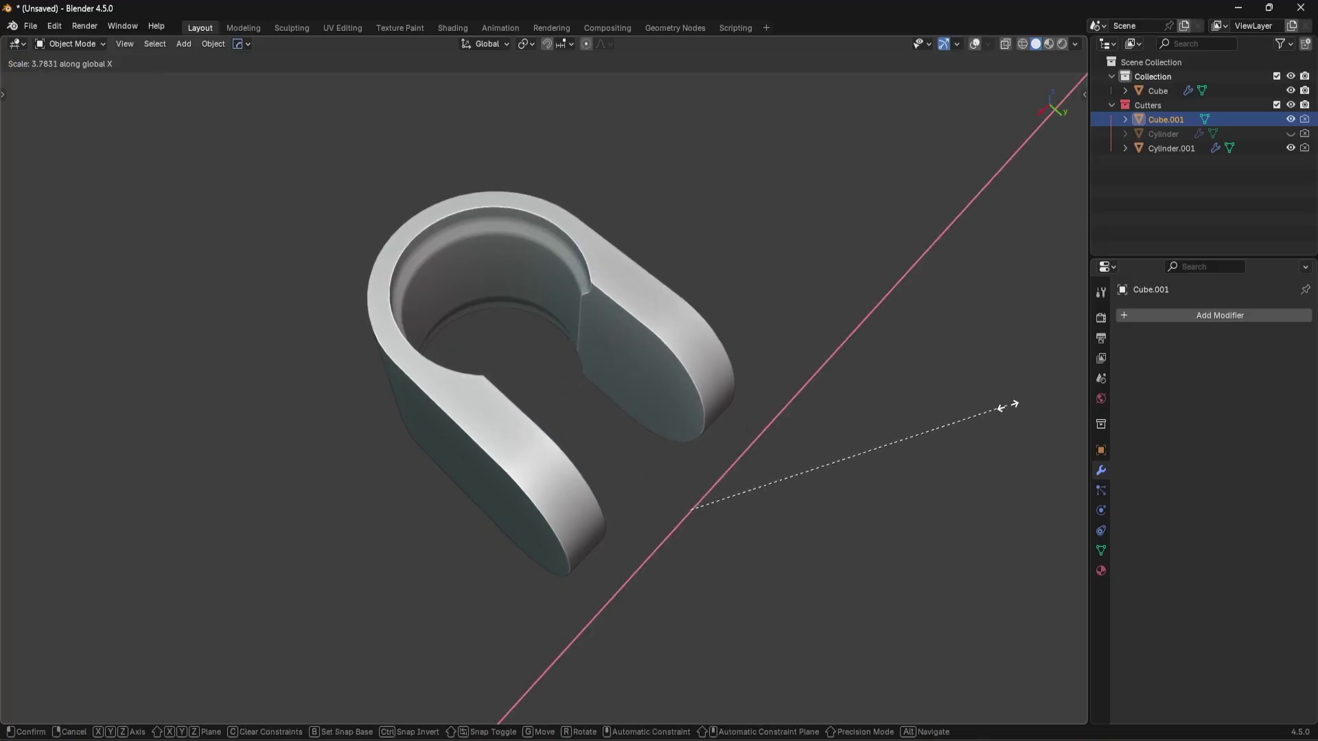
click(1007, 407)
middle_drag(597, 438, 654, 322)
click(978, 40)
- Deselect everything and hide the Cutters collection, keeping the main part visible
middle_drag(830, 407, 624, 420)
key(2)
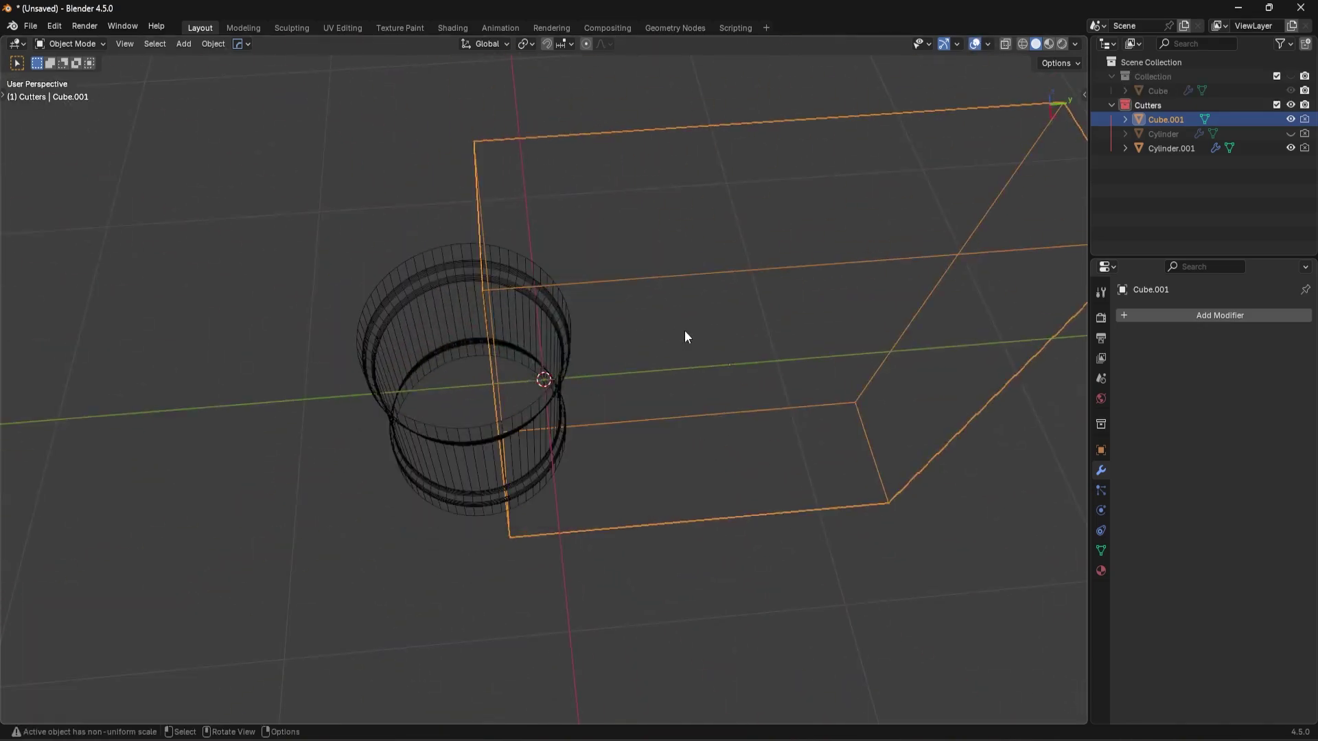
key(ctrl+z)
key(alt+a)
key(shift+2)
middle_drag(674, 405, 671, 402)
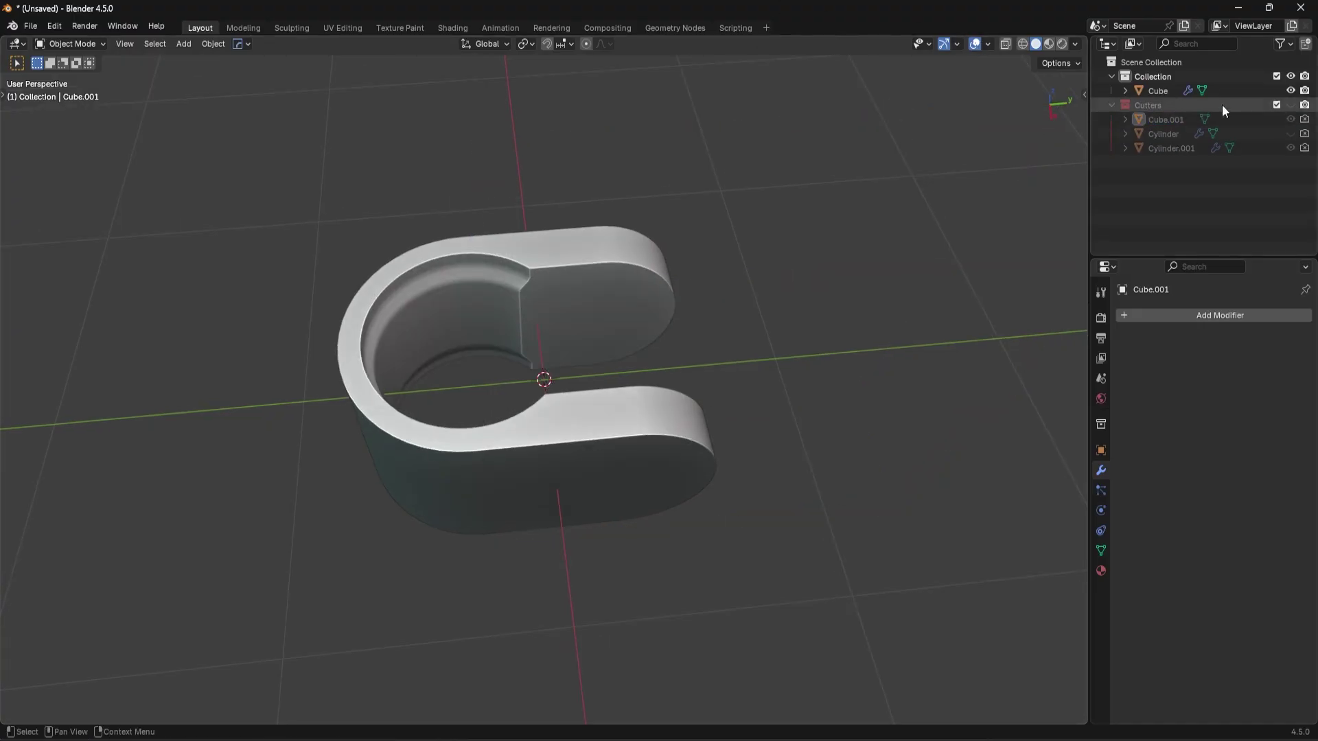
- Add a 64-vertex cylinder at the origin, switch to the right view and shade it auto smooth
key(shift+a)
mouse_move(693, 295)
click(767, 390)
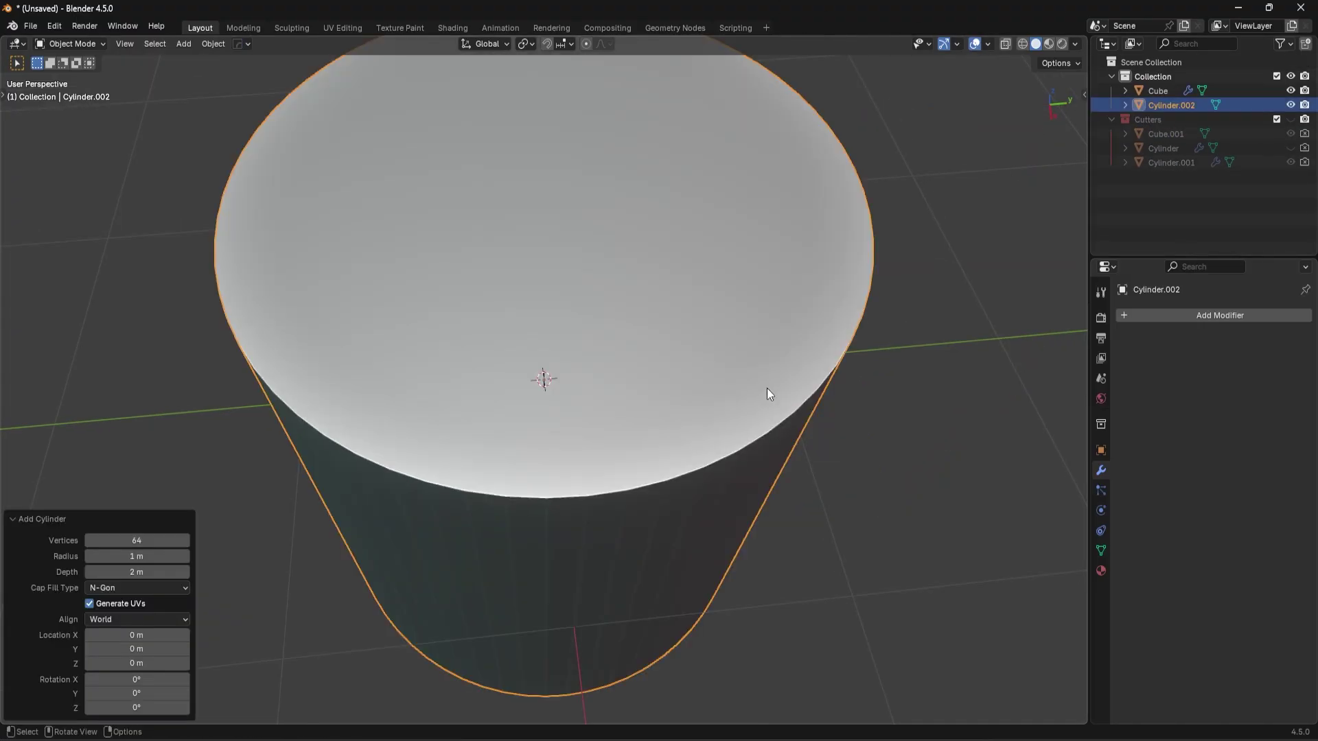
key(KP_3)
right_click(809, 325)
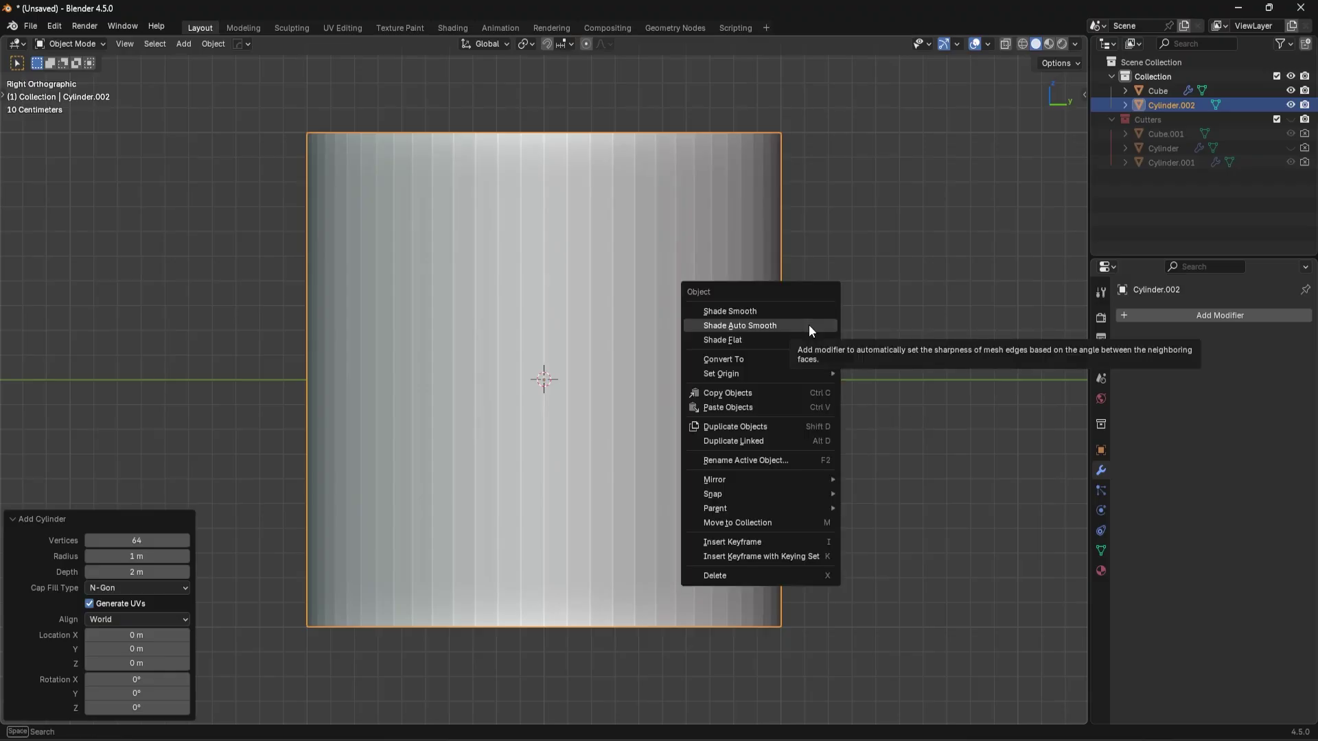
click(809, 326)
- Rotate the new cylinder 90° about the Y axis
key(r)
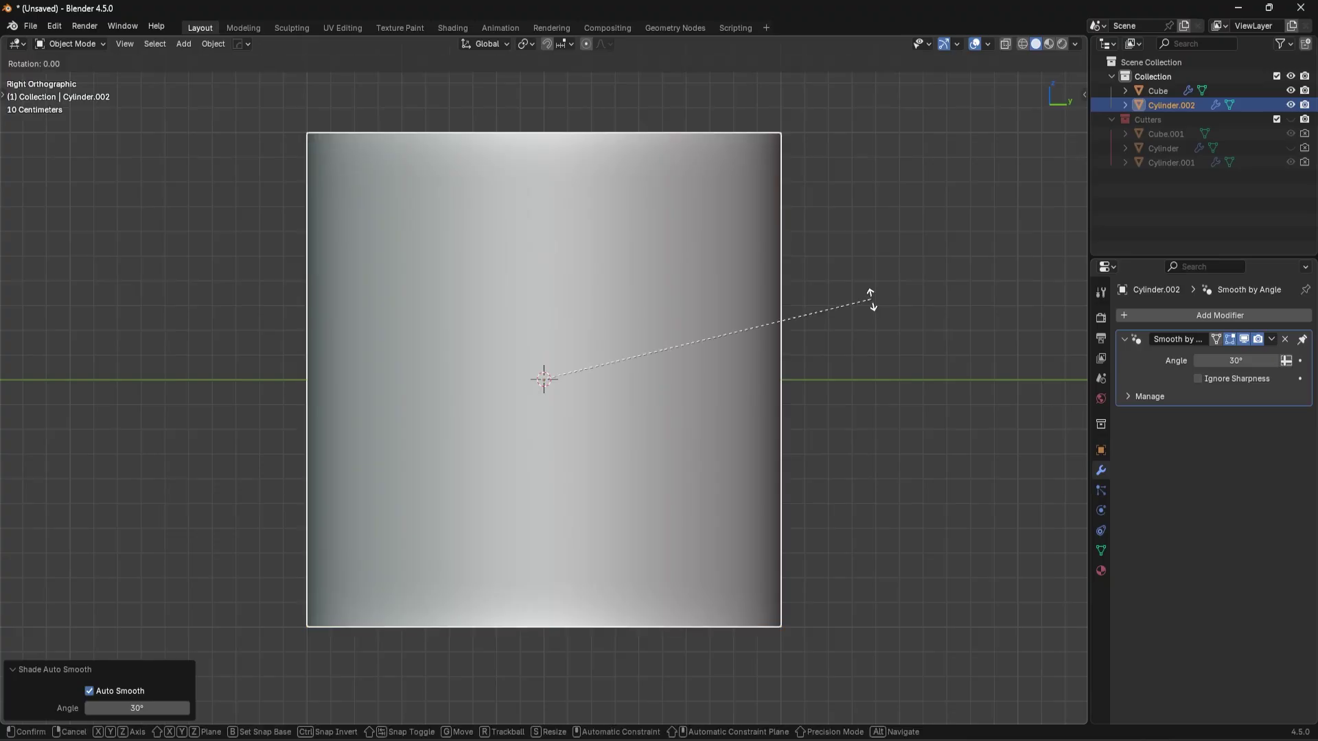
key(y)
key(9)
key(0)
key(Return)
- Scale the cylinder uniformly to 0.275 and move it about 0.3 m along Y into the prongs' rounded ends
text(s)
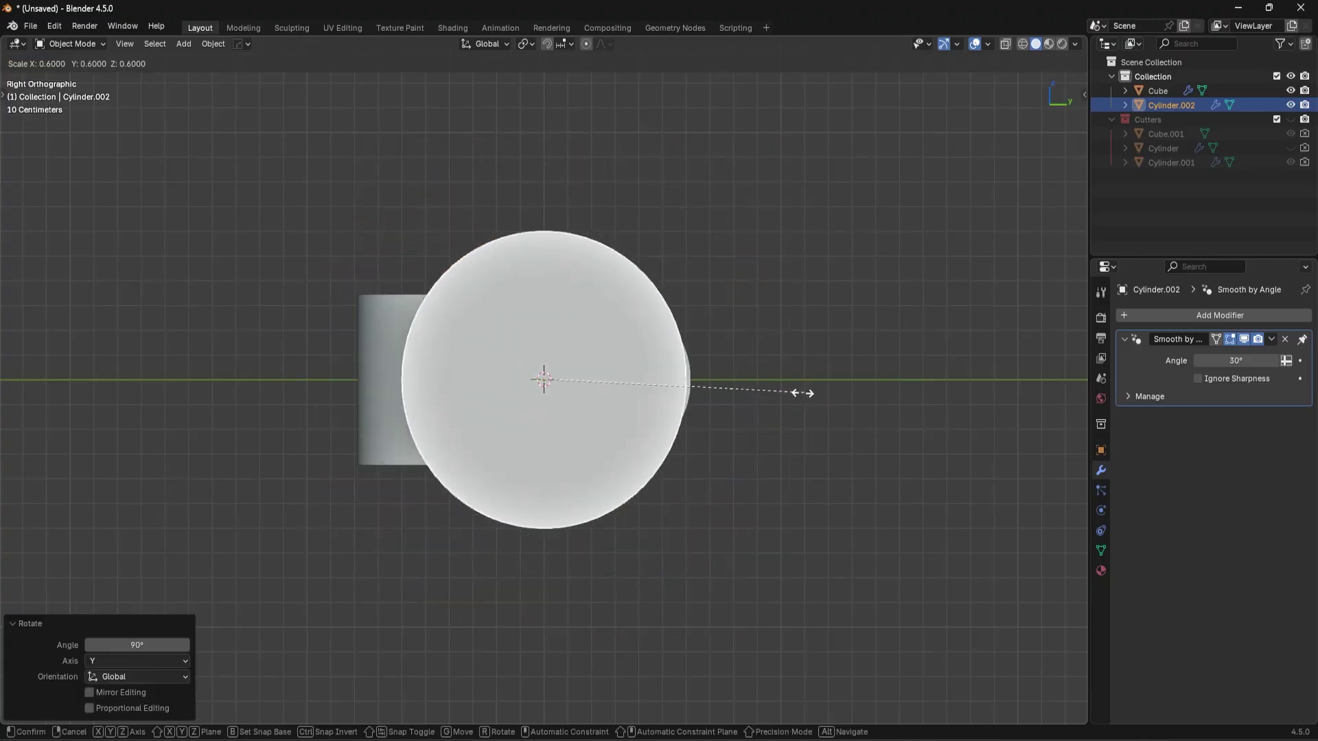
text(0.3)
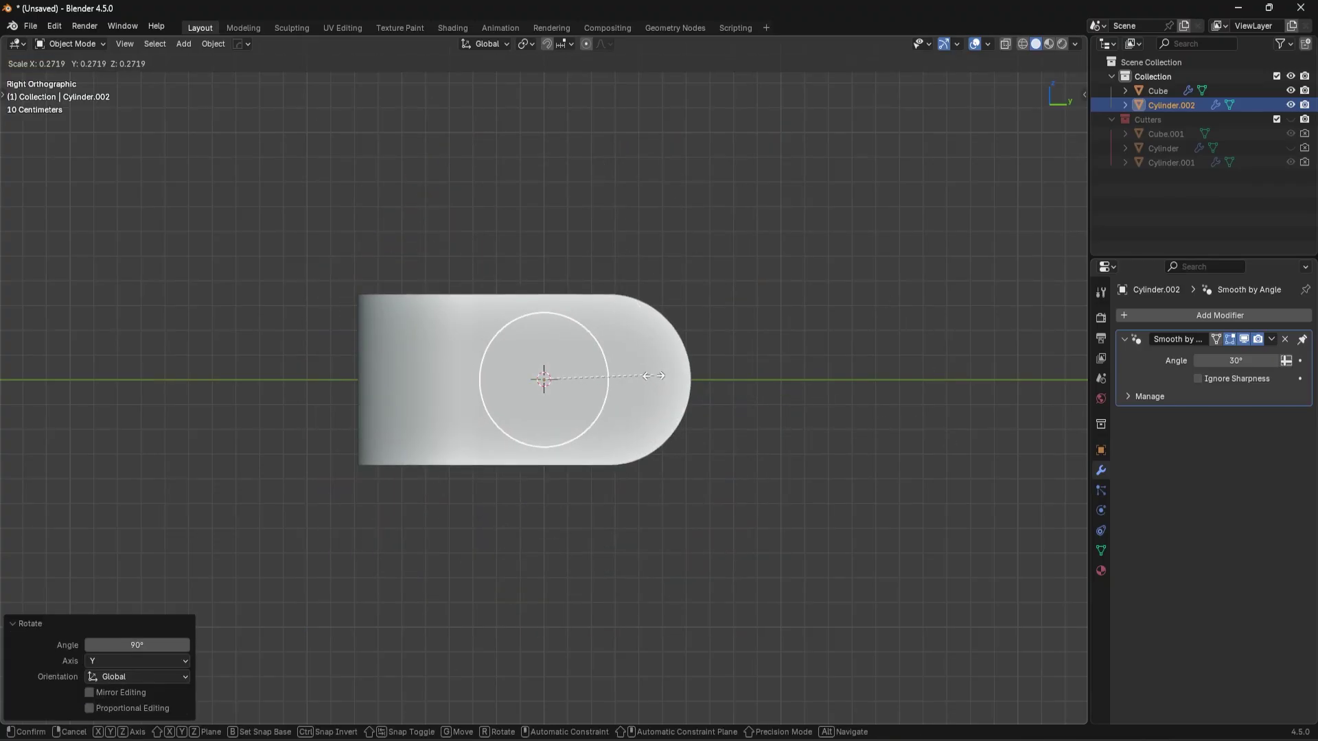
click(655, 376)
key(g)
key(y)
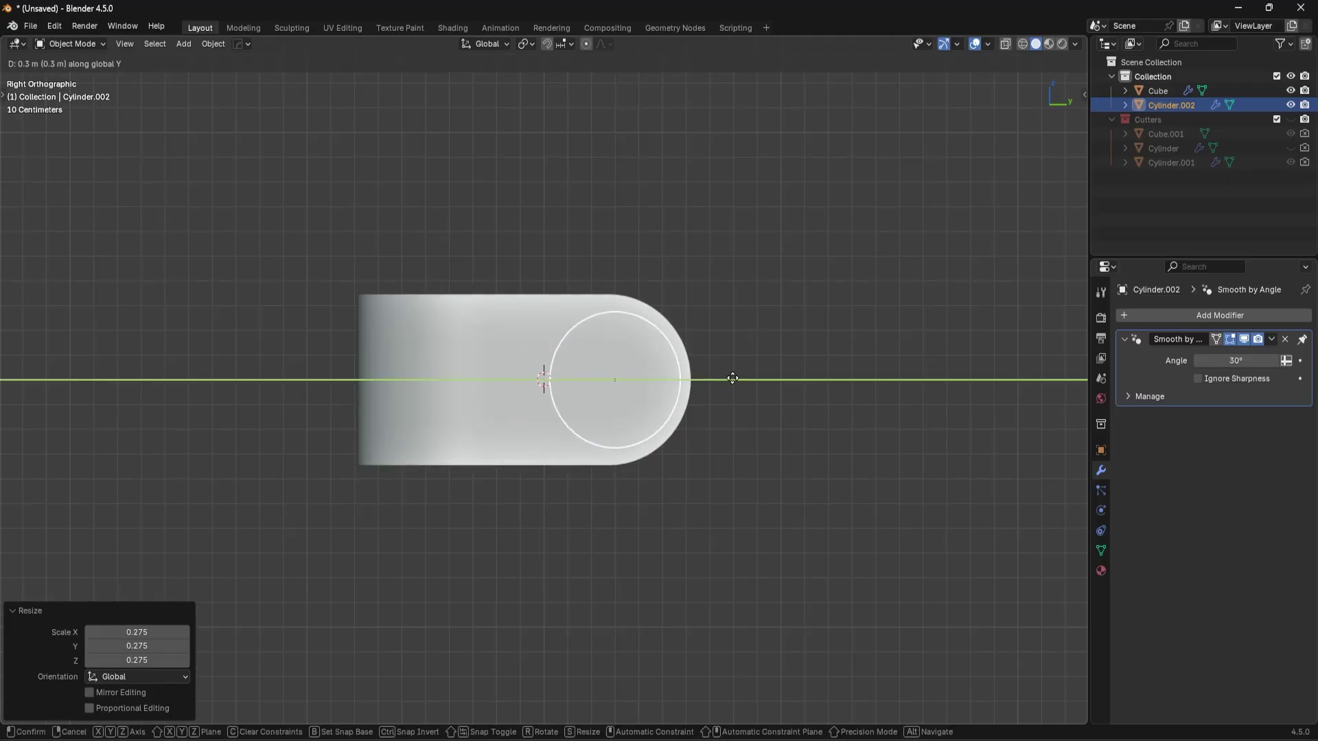
click(721, 381)
- Scale the cylinder along X so it bridges the gap between the two prongs
middle_drag(721, 380, 810, 408)
key(s)
key(x)
click(847, 385)
click(844, 384)
middle_drag(713, 363, 453, 355)
scroll(681, 431, up, 3)
middle_drag(681, 431, 707, 446)
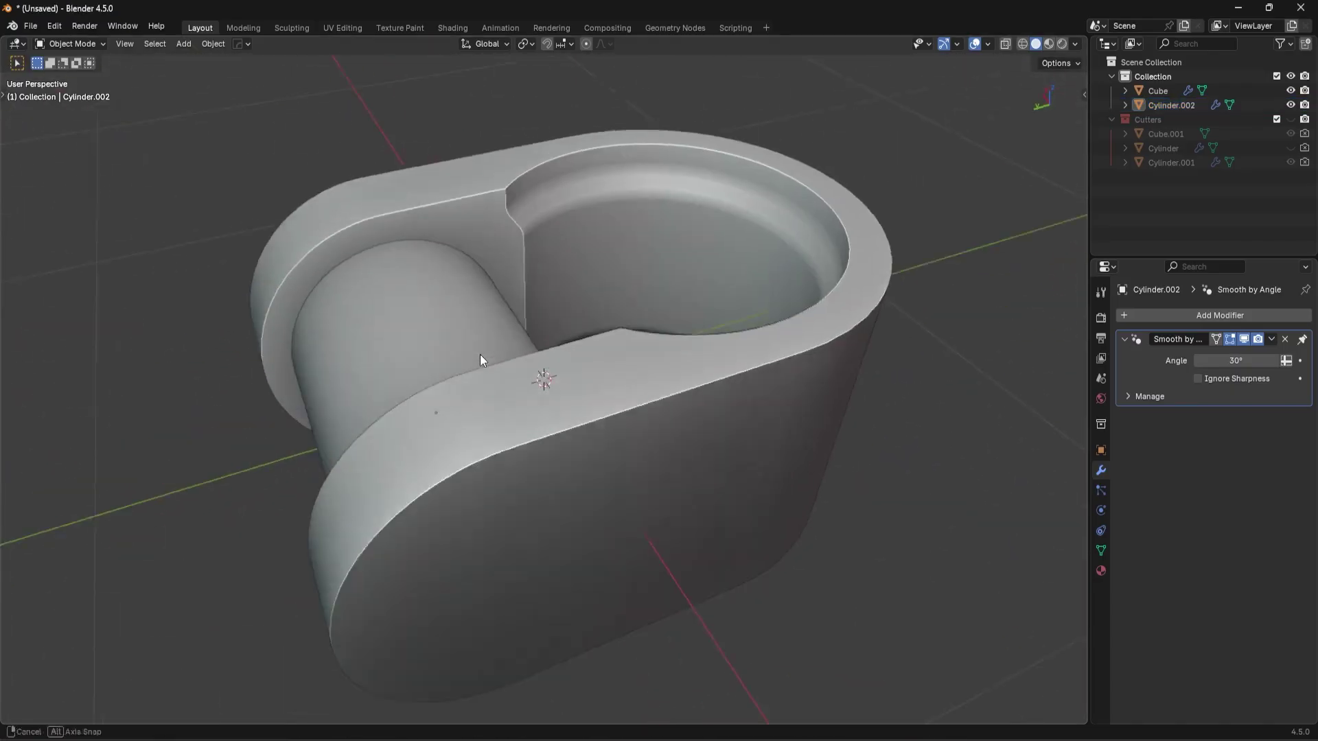
- Resize the cylinder uniformly so it sits inside the prongs' rounded profile while spanning the gap
click(476, 354)
key(s)
click(727, 450)
key(alt+a)
middle_drag(603, 454, 724, 335)
- Join the cross cylinder to the main part with a HOps union Boolean
click(757, 434)
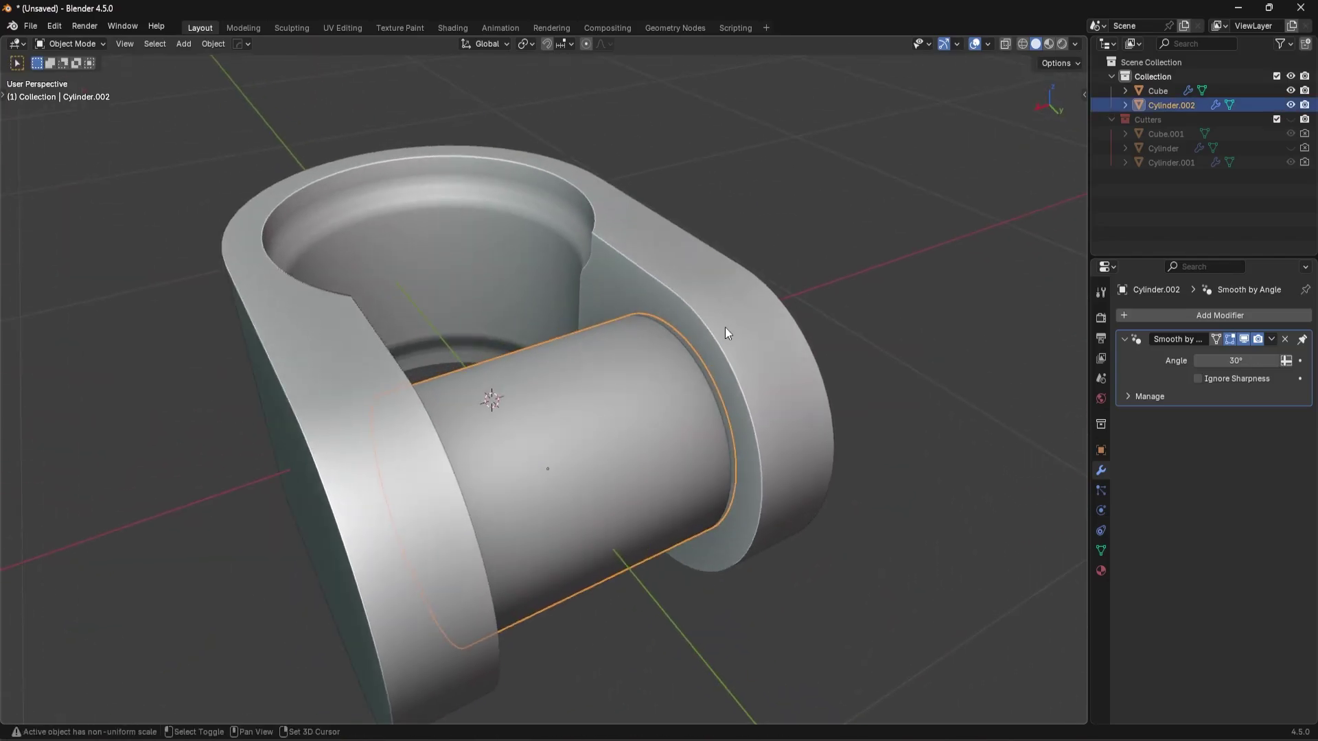
shift+click(725, 328)
key(ctrl+KP_Add)
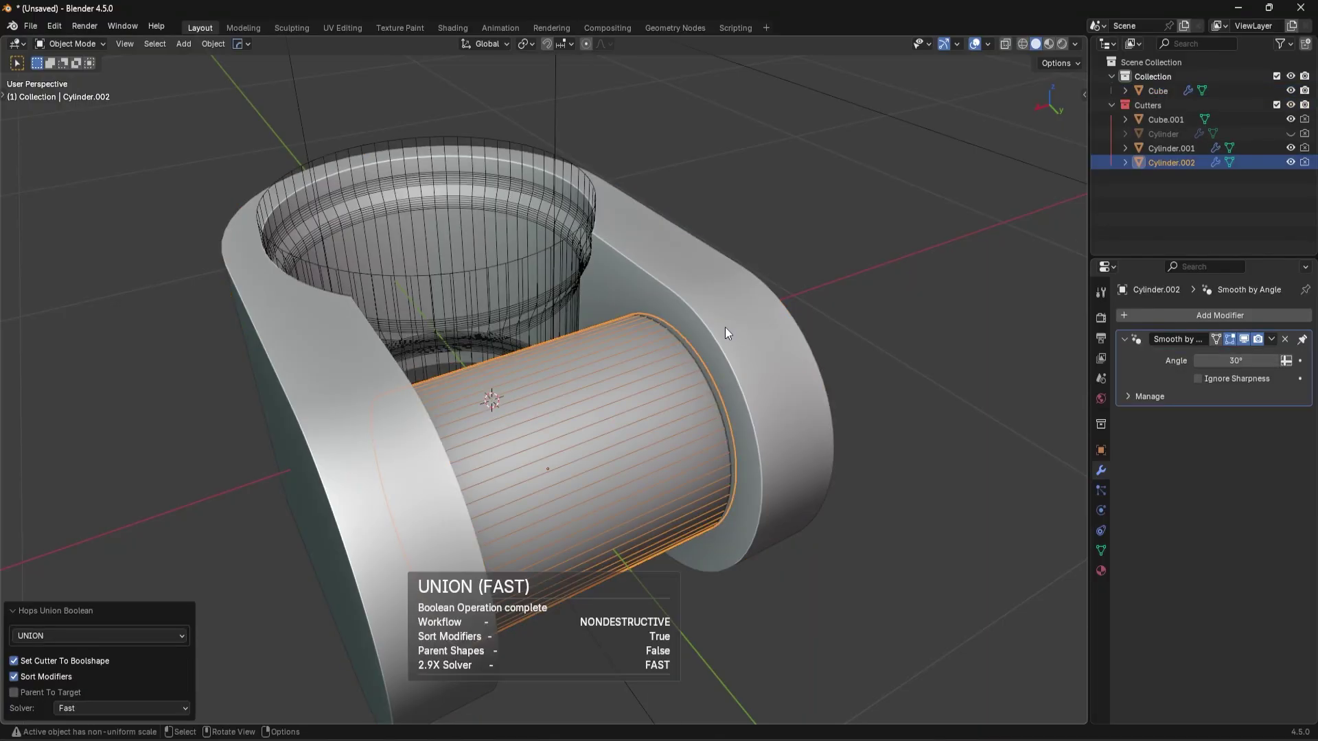
scroll(722, 339, up, 5)
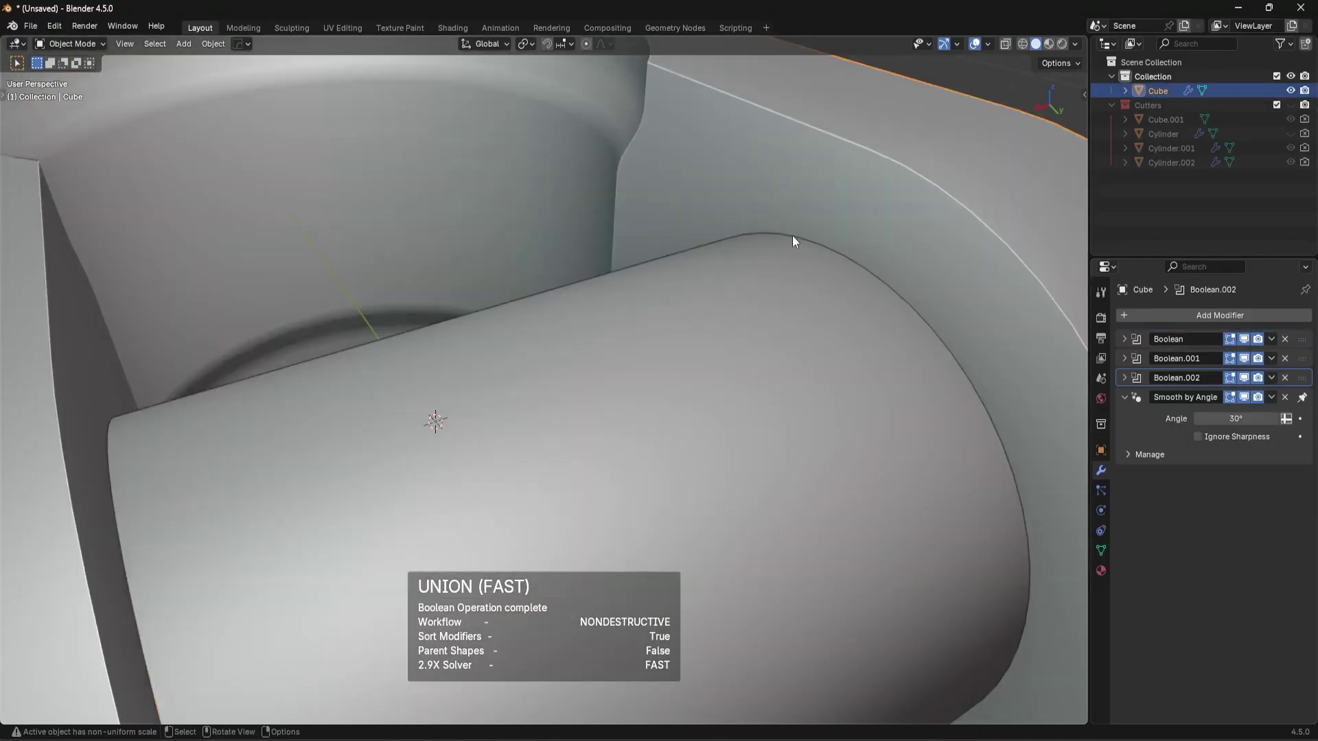
- Try applying only the cross cylinder's union Boolean modifier on the main part, and undo it
scroll(862, 411, down, 4)
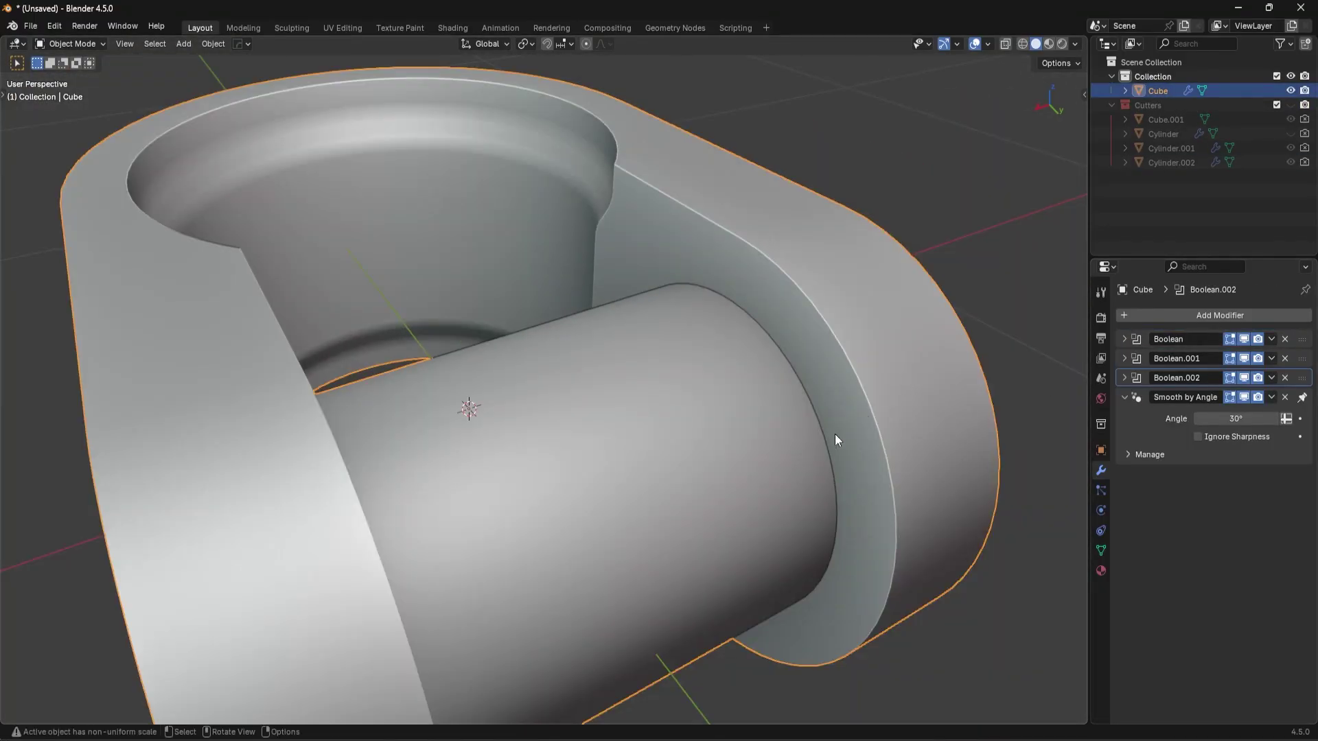
key(Tab)
key(Tab)
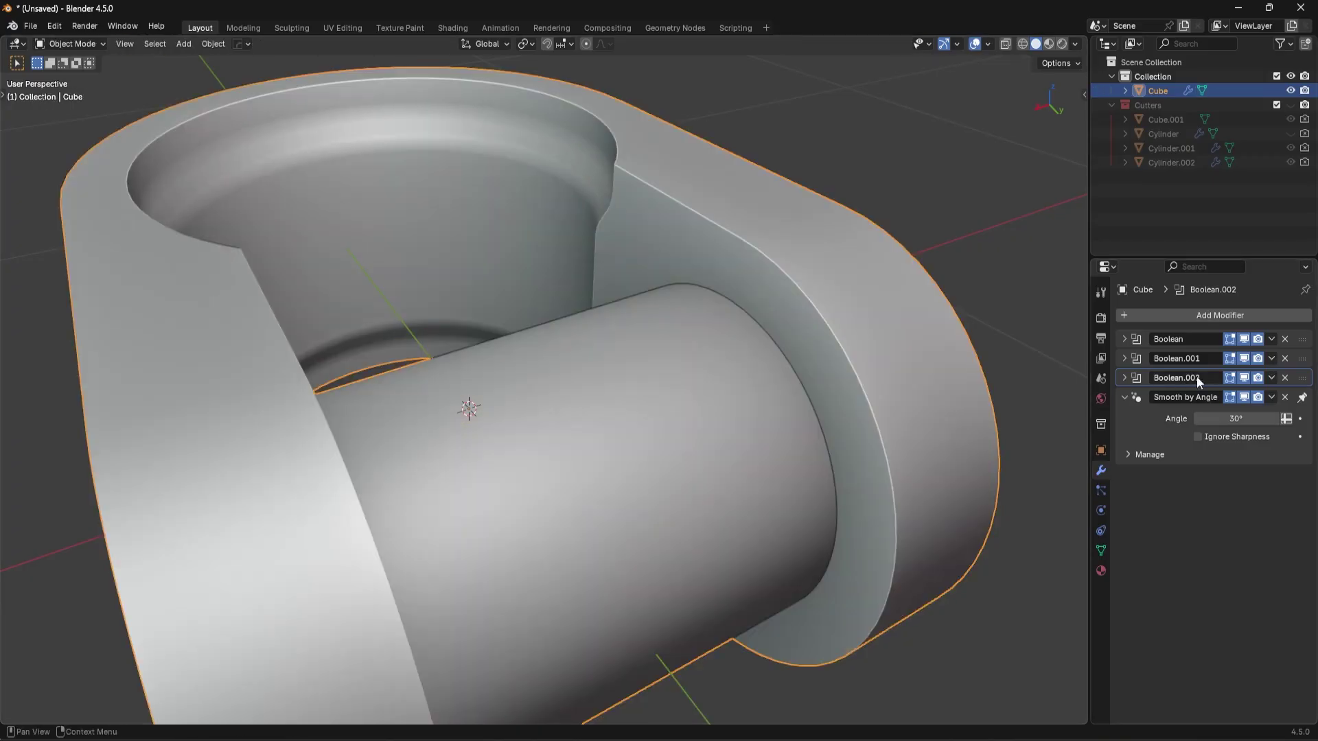
click(1248, 380)
click(1247, 380)
click(1267, 379)
click(1228, 394)
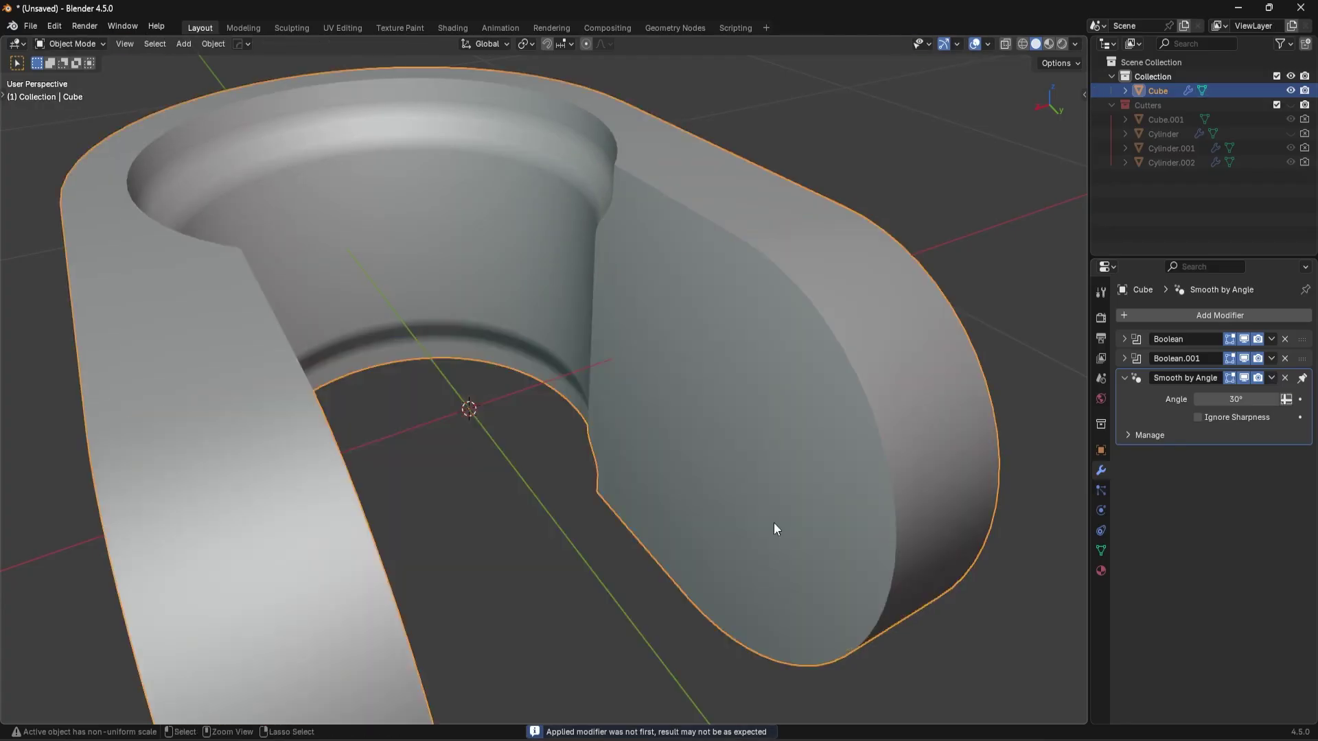
key(ctrl+z)
scroll(779, 517, down, 5)
key(alt+v)
click(668, 539)
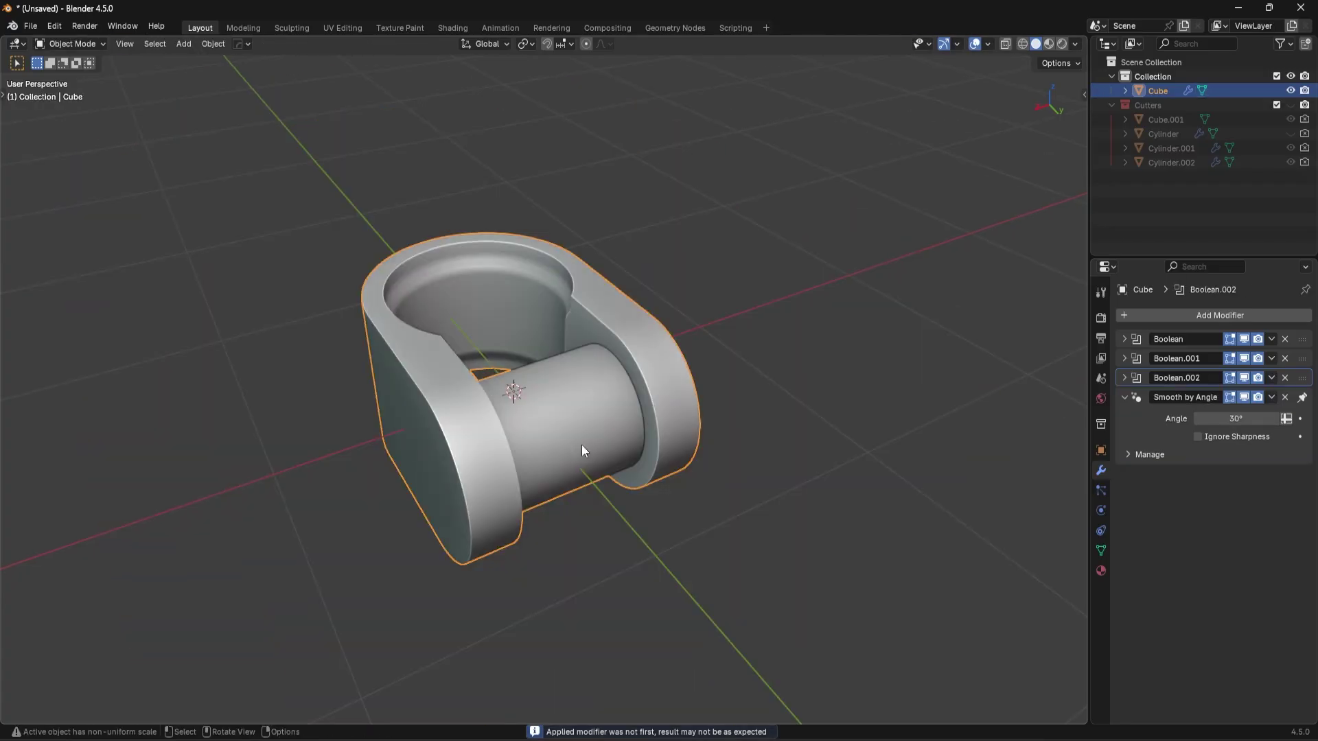
- Apply all the Boolean modifiers of the main part with HOps Smart Apply
click(1244, 338)
click(1244, 338)
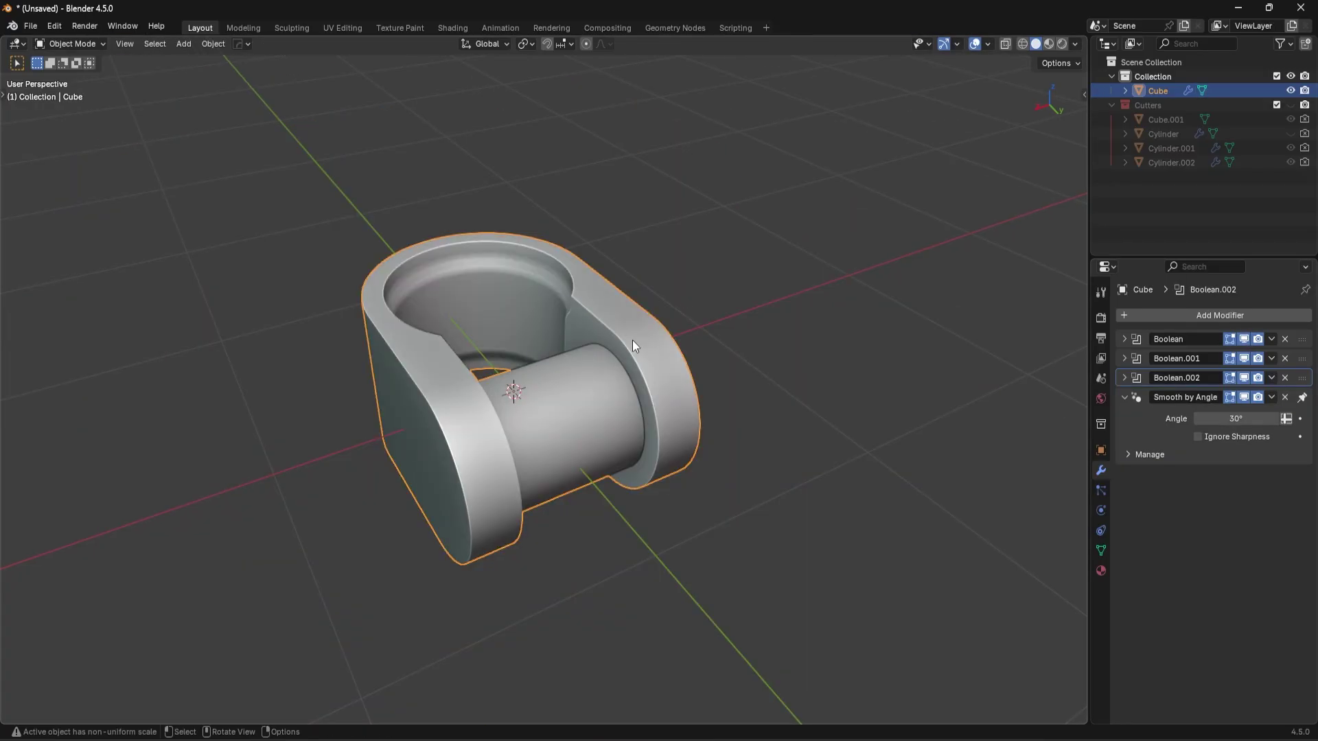
key(q)
mouse_move(594, 383)
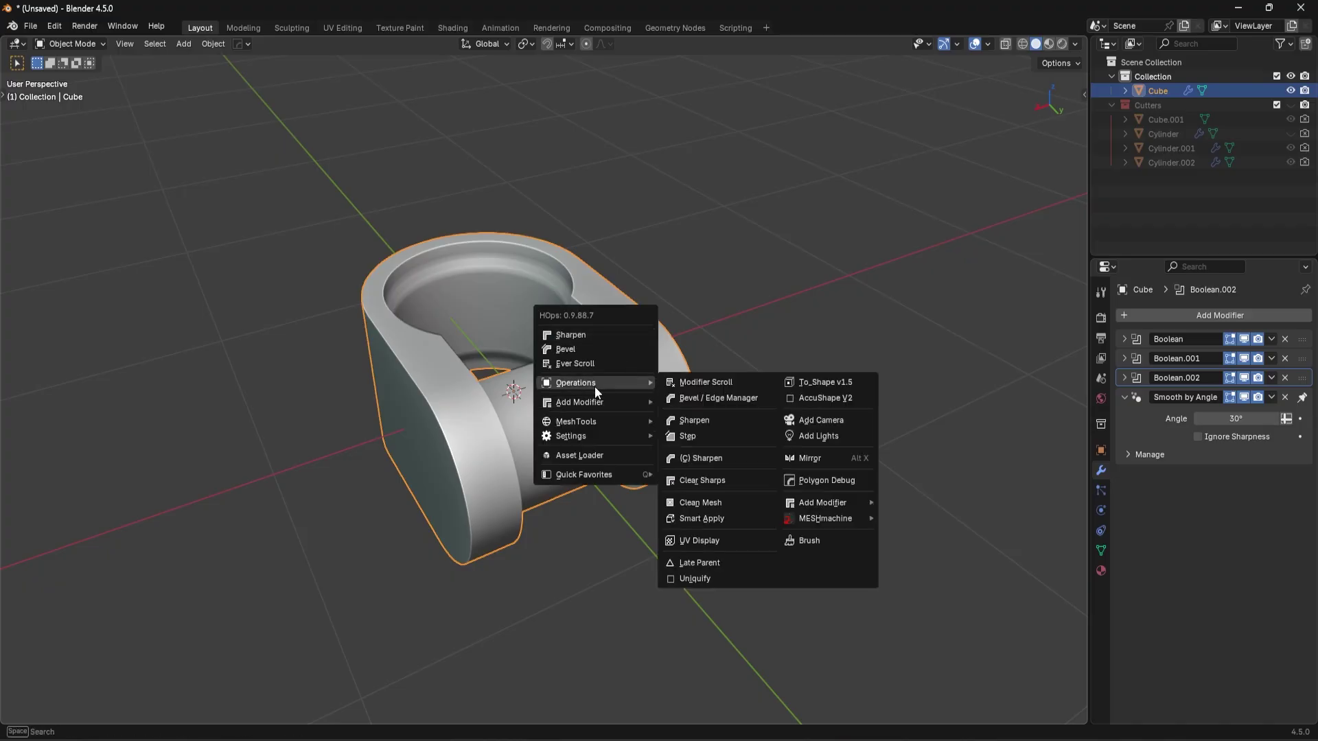
click(704, 518)
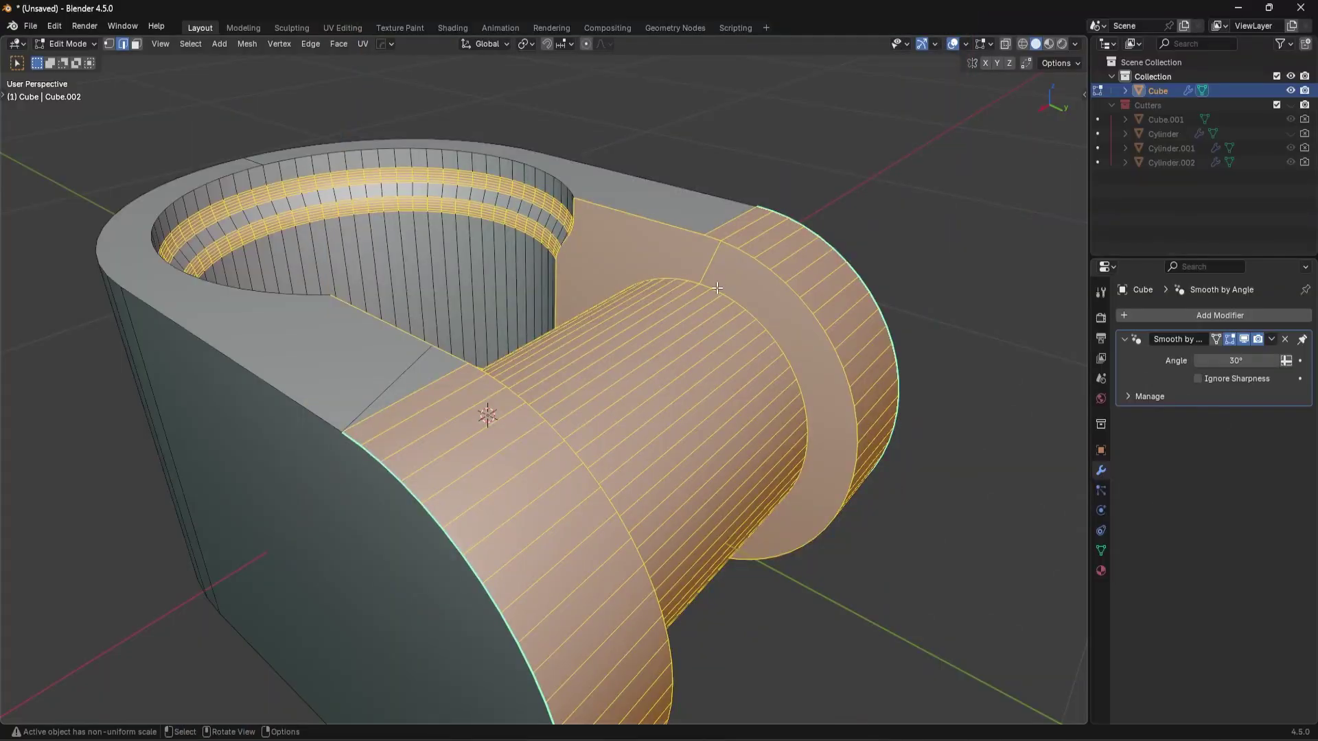
- Try to bevel the edge loop where the cross cylinder meets one prong, using 6 segments
double_click(729, 305)
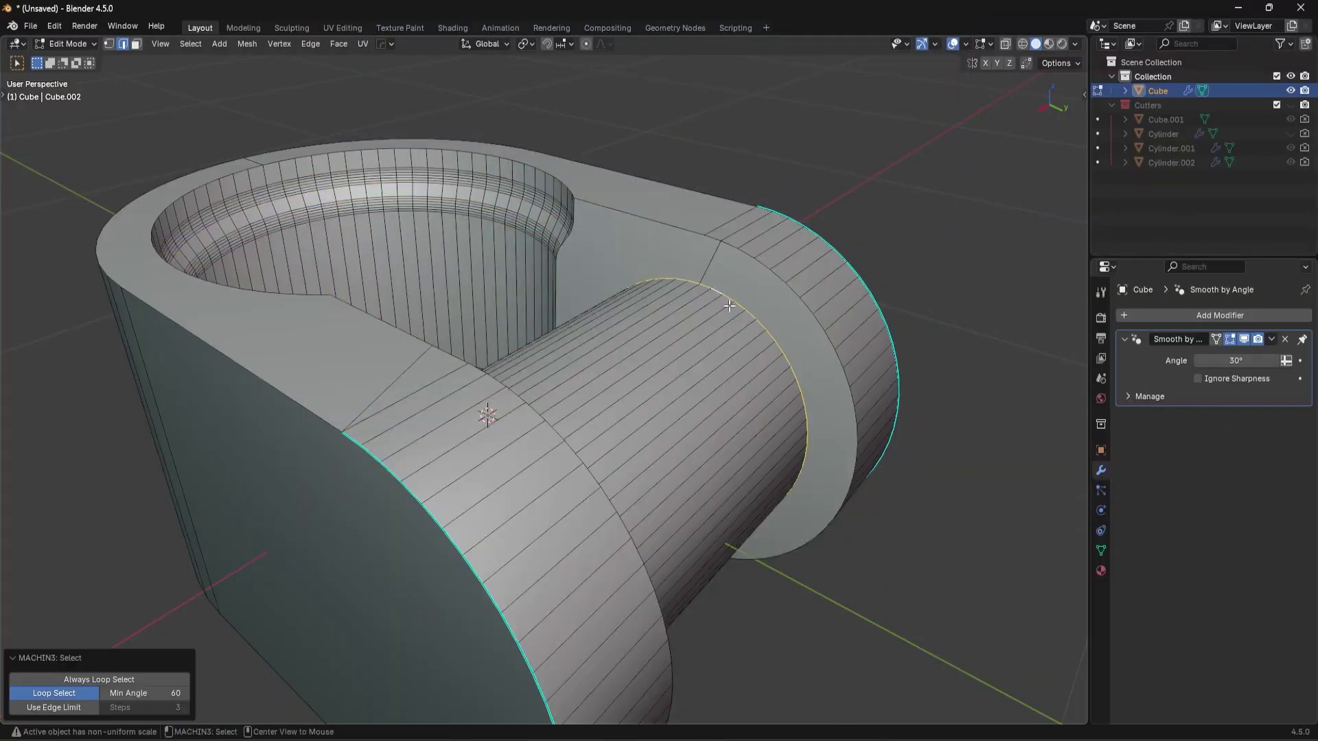
key(ctrl+b)
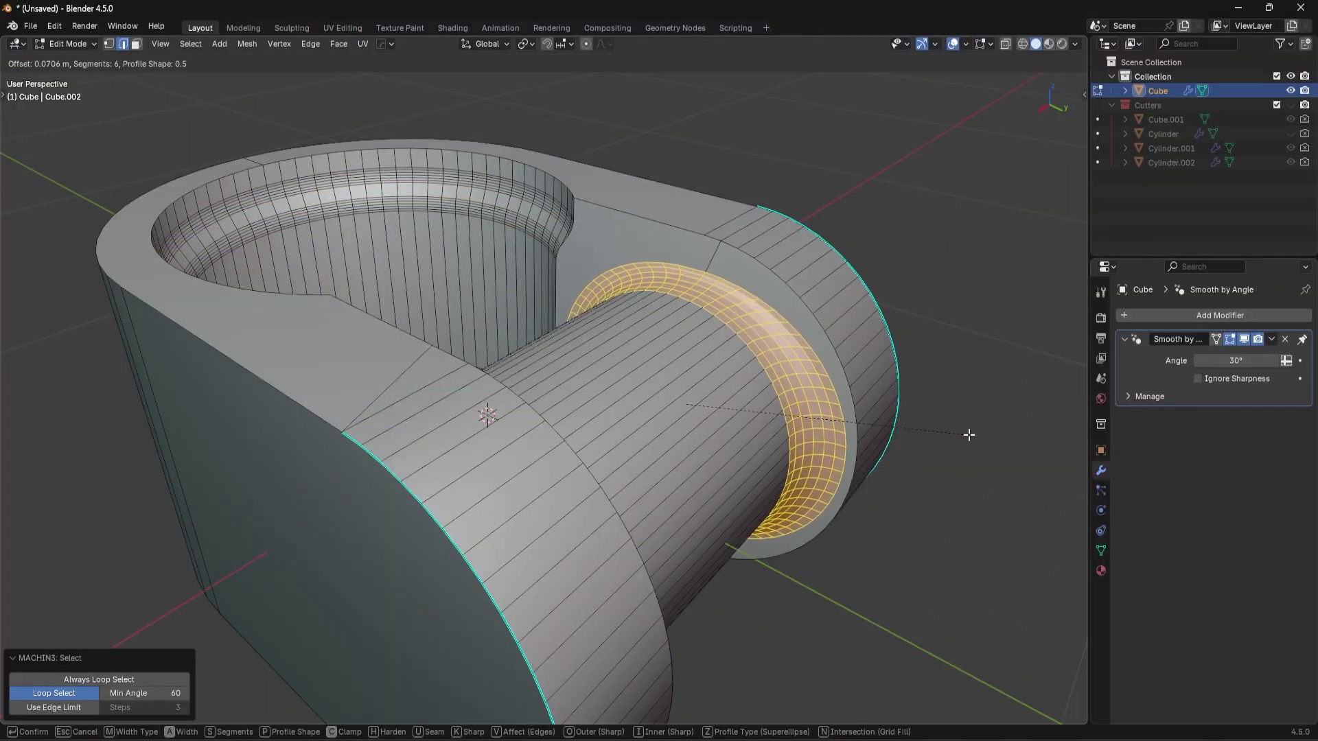
middle_drag(968, 435, 993, 451)
click(993, 450)
key(Tab)
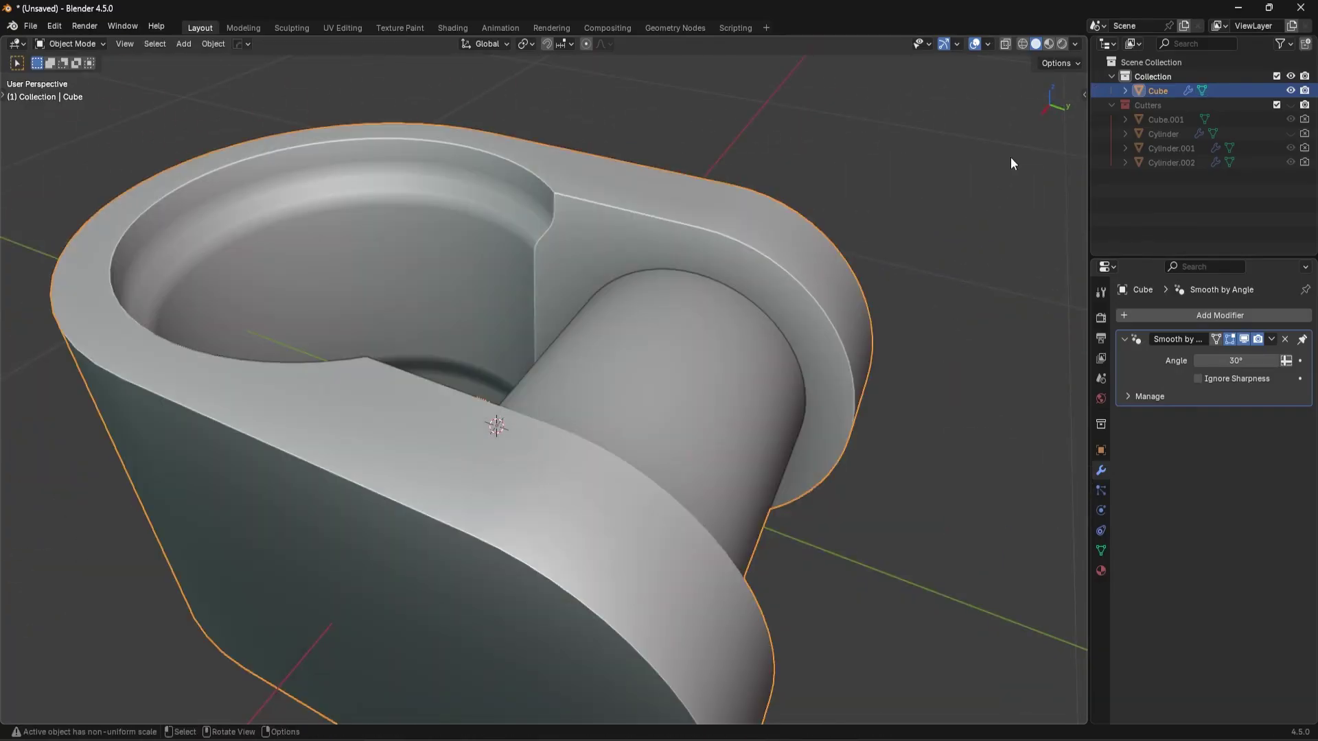
- Apply the main part's scale and return to editing its mesh
key(n)
click(1079, 93)
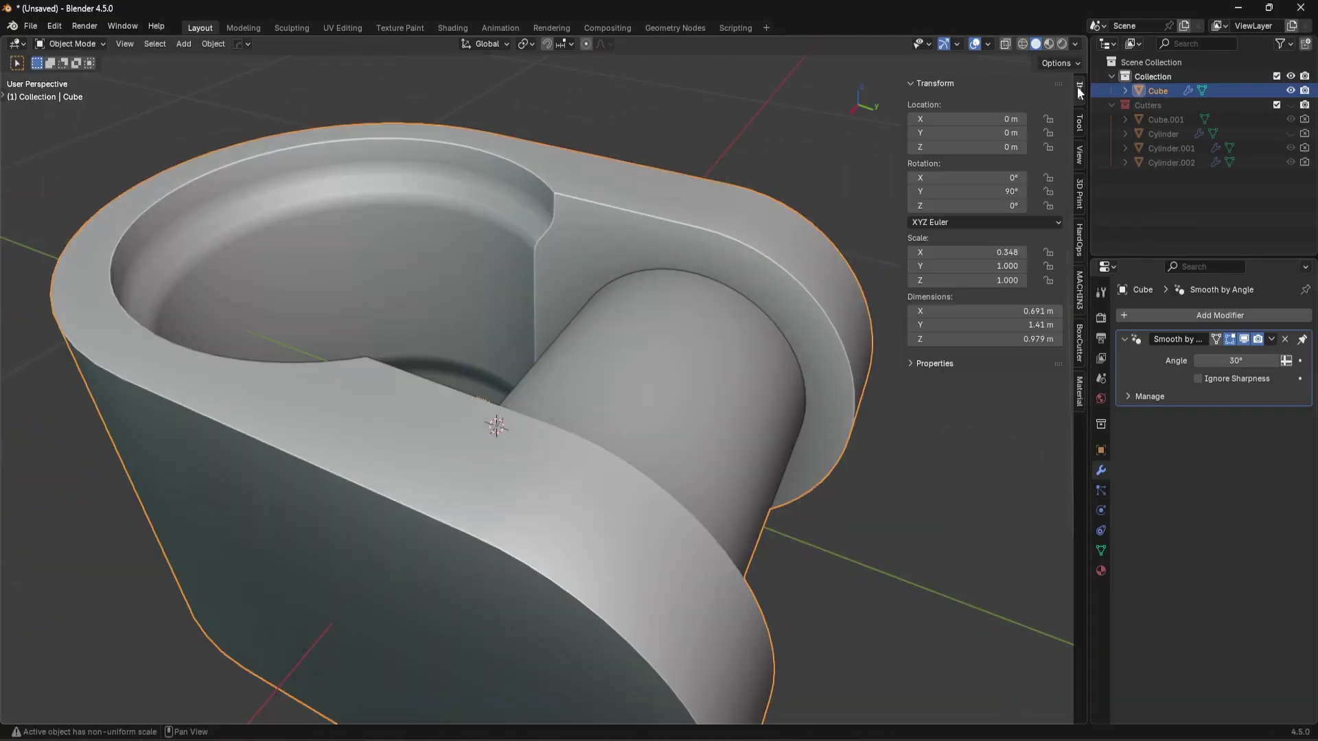
key(ctrl+a)
click(644, 280)
key(n)
key(Tab)
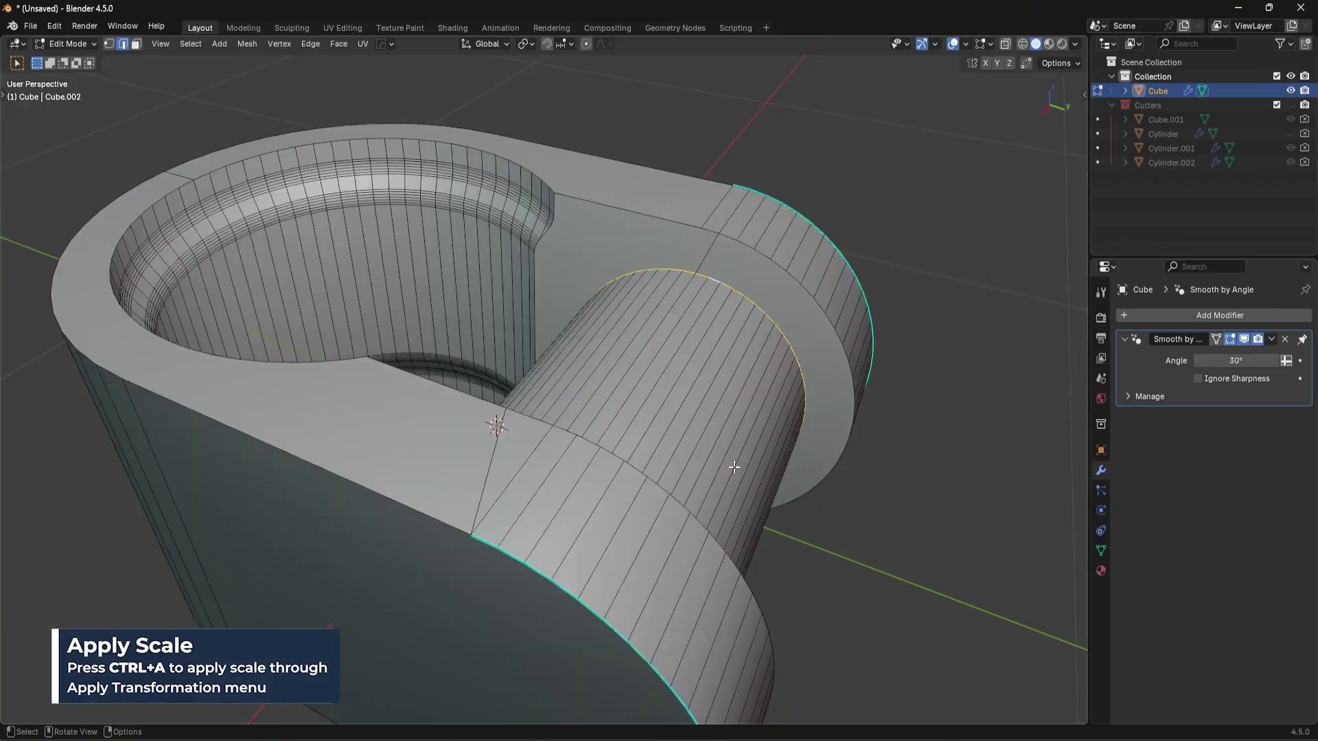
- Bevel the edge loop where the cross cylinder meets the prong by 0.0475 m with 6 segments, with Loop Slide off
key(ctrl+b)
right_click(971, 448)
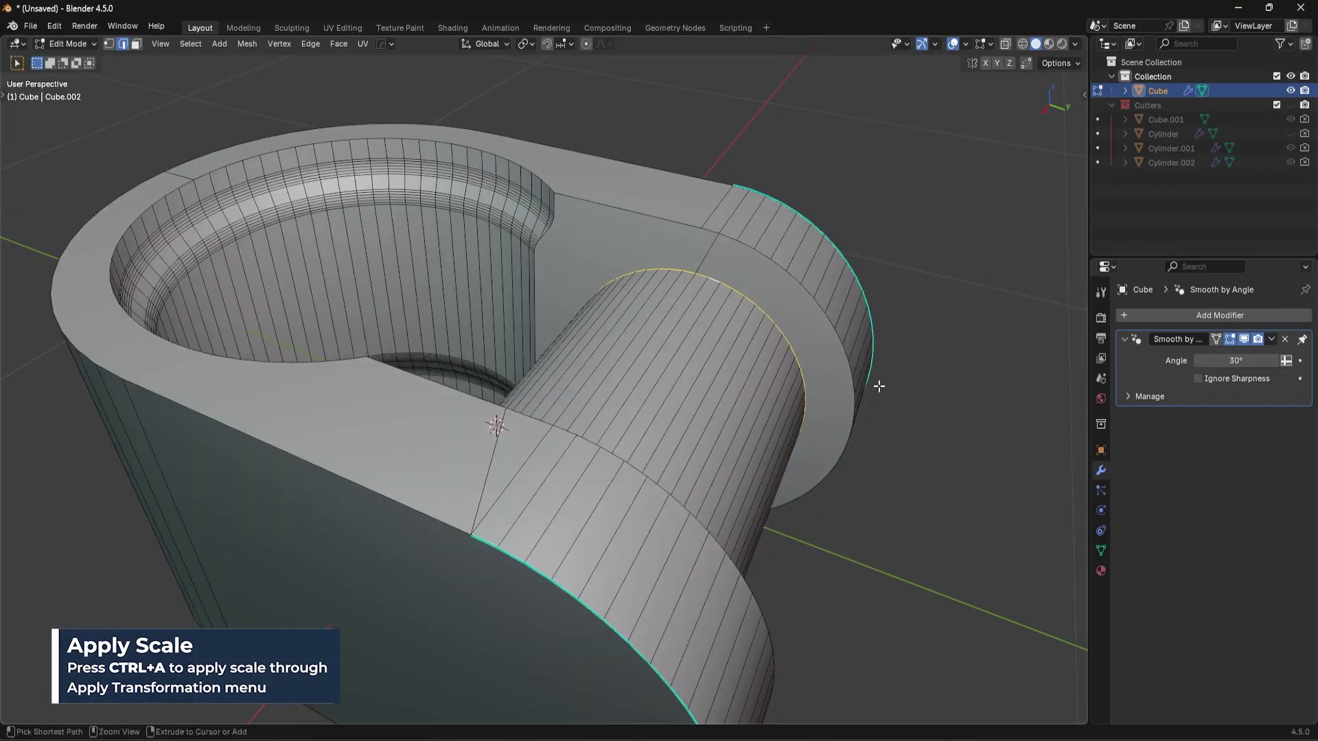
scroll(876, 385, down, 1)
shift+middle_drag(826, 415, 772, 438)
scroll(759, 384, up, 5)
scroll(918, 403, down, 3)
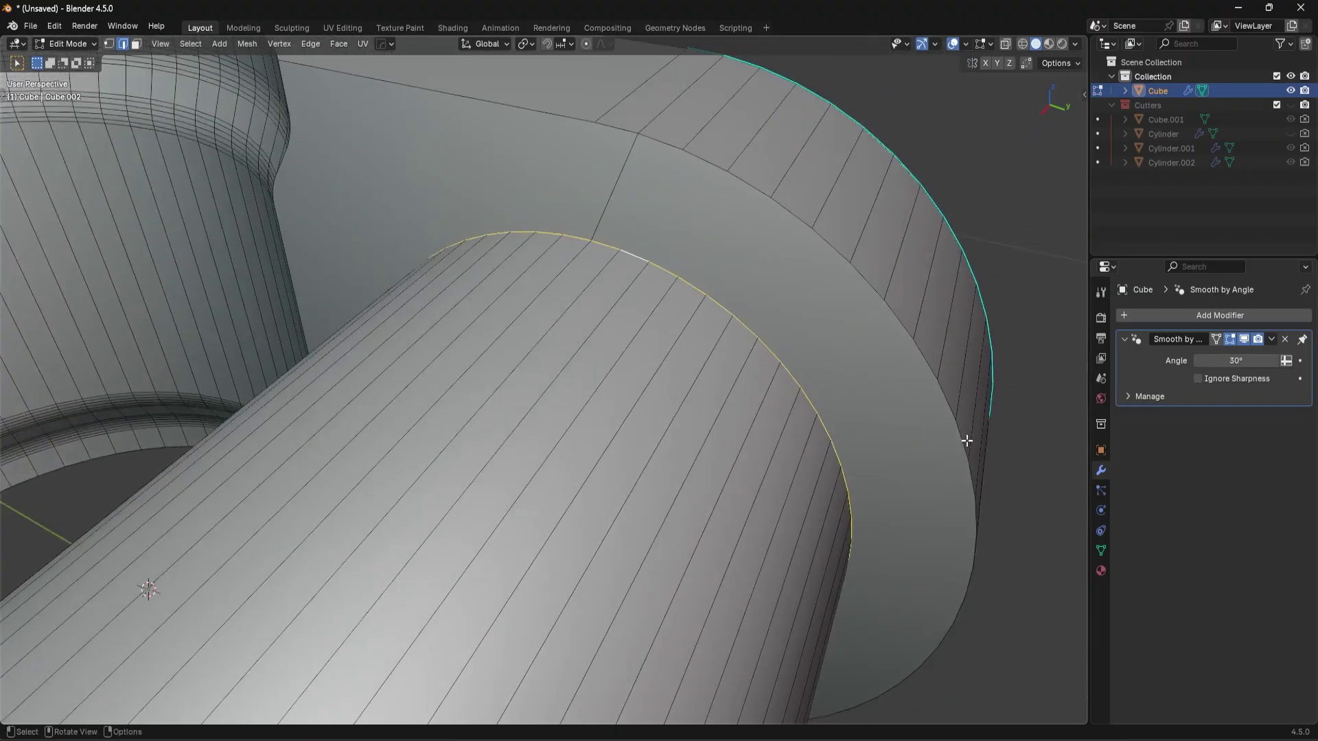
key(ctrl+b)
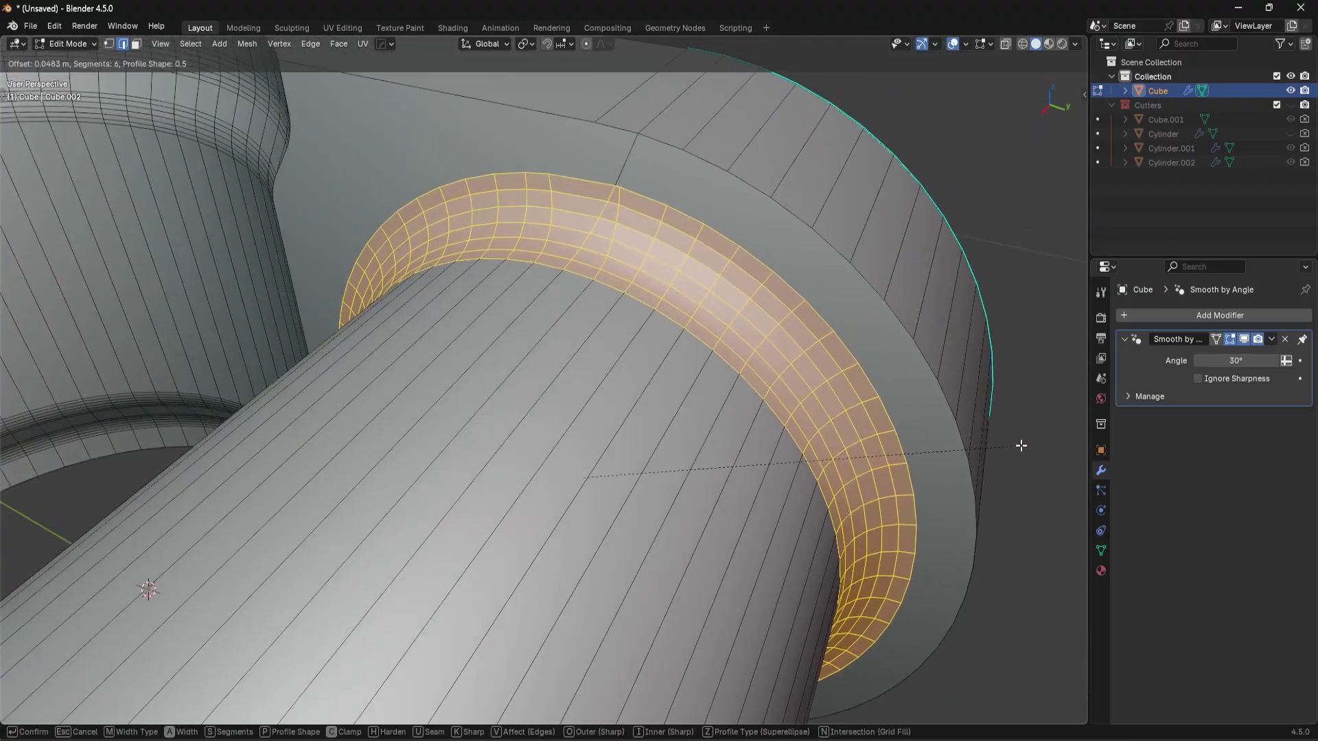
click(1019, 445)
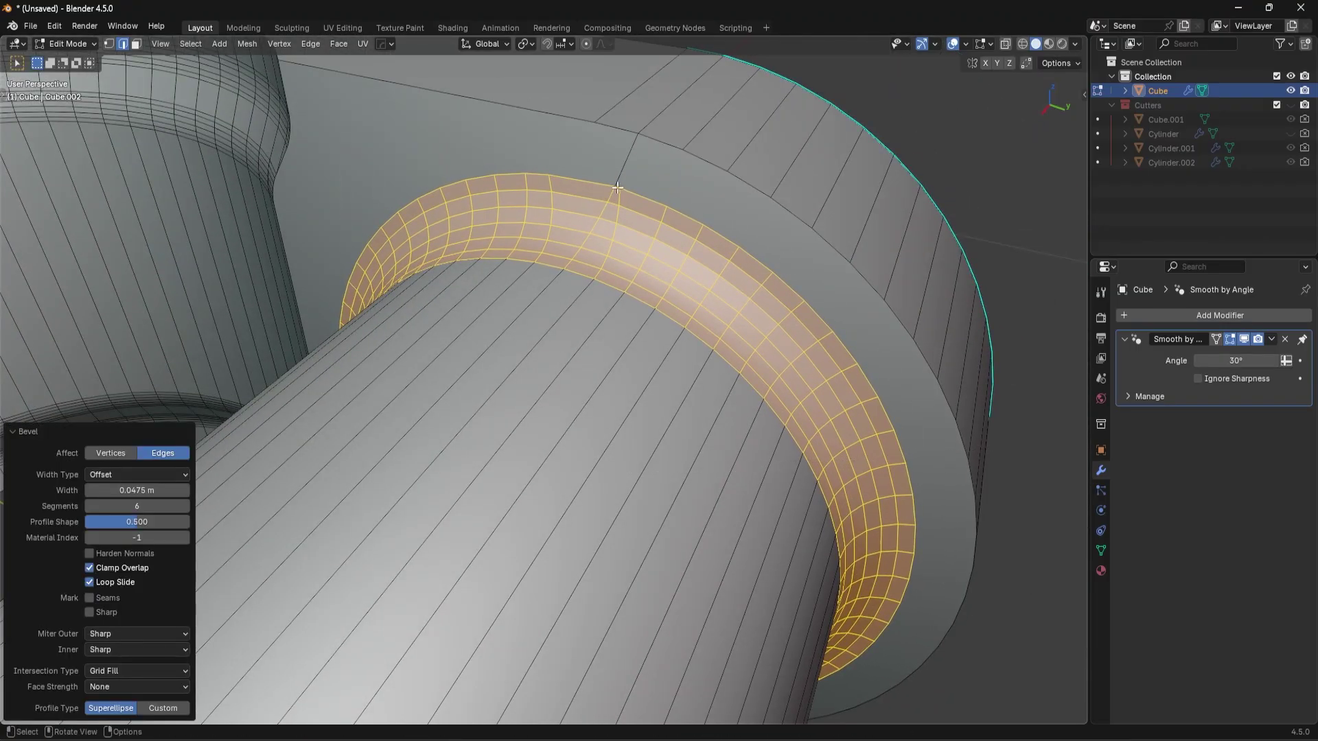
click(87, 581)
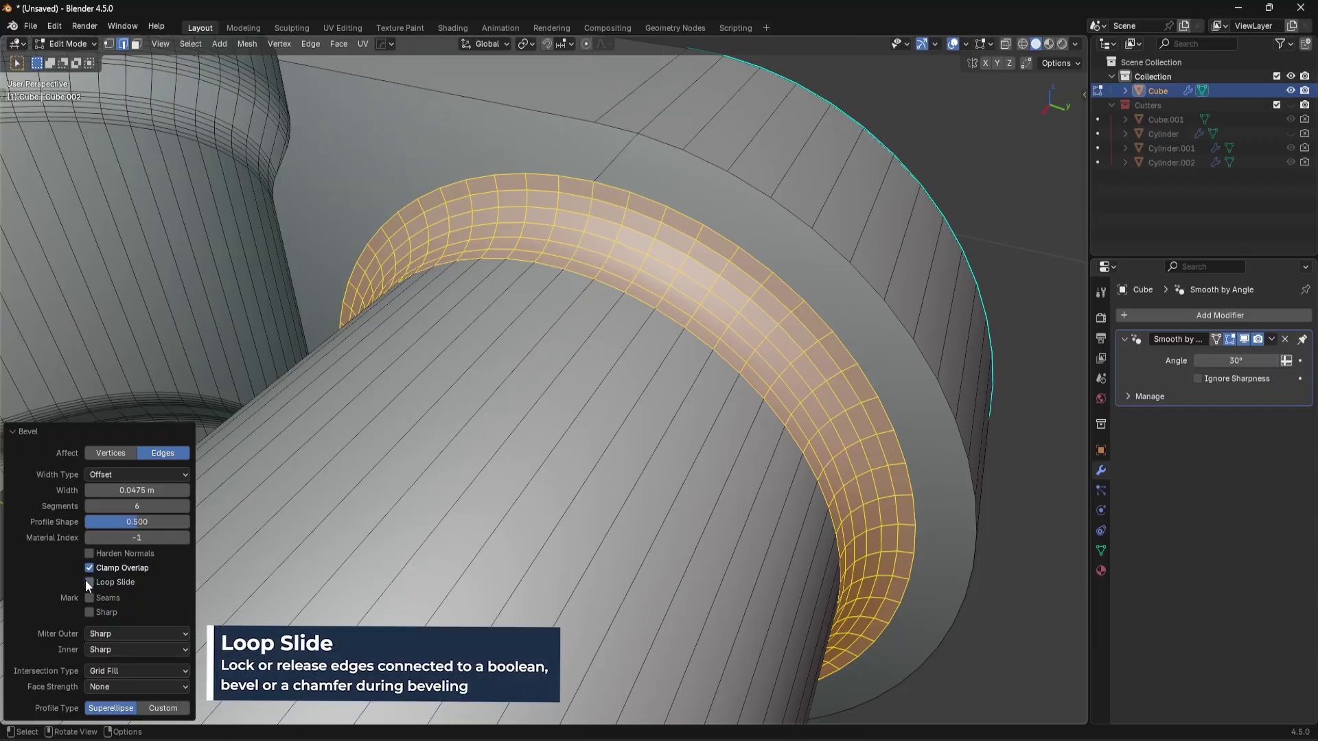
click(88, 581)
click(87, 581)
- Copy the cylinder's fillet to the opposite prong with MACHIN3 Symmetrize along Z, from negative to positive
scroll(317, 480, down, 3)
middle_drag(701, 355, 295, 350)
key(alt+x)
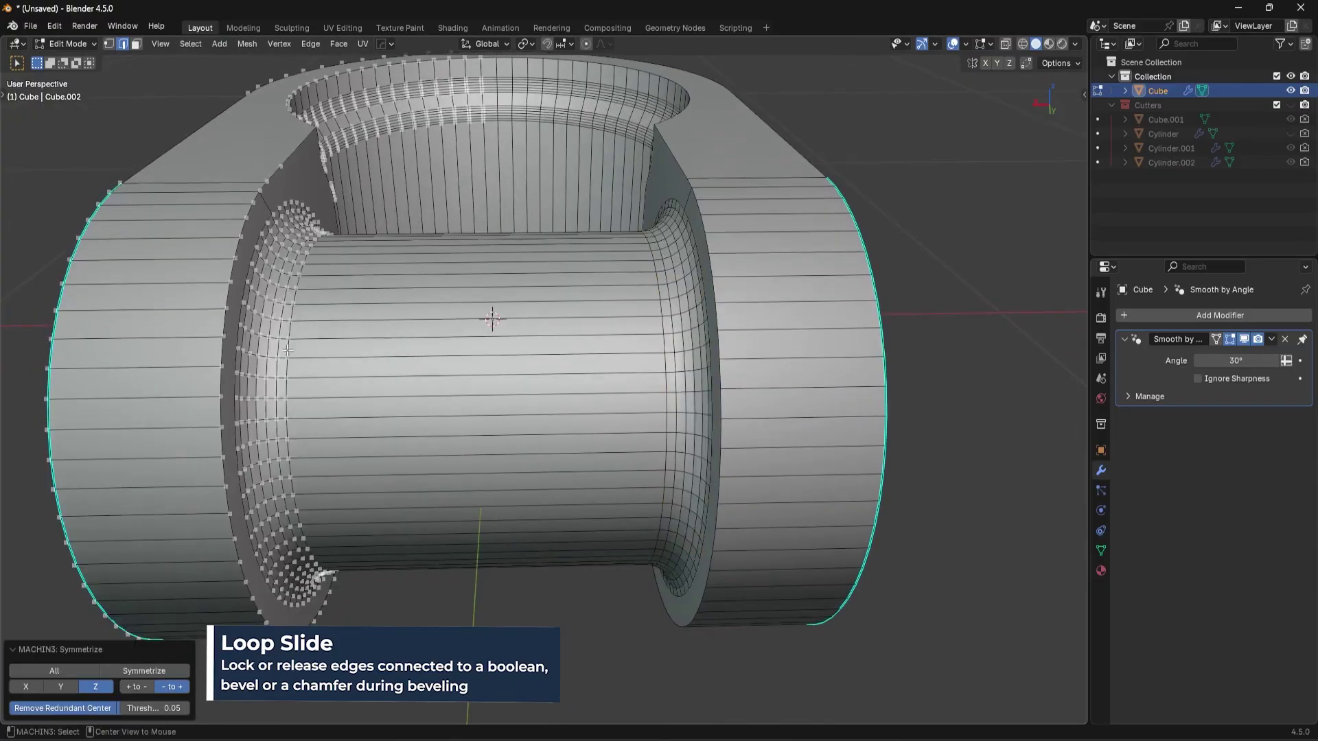
middle_drag(563, 337, 648, 299)
key(Tab)
right_click(759, 291)
click(760, 291)
scroll(760, 290, down, 4)
scroll(763, 341, up, 5)
scroll(509, 197, up, 4)
- Select the curved inner rim edges of one prong as a shortest path
key(Tab)
click(499, 395)
click(414, 129)
ctrl+click(795, 379)
middle_drag(774, 514, 701, 544)
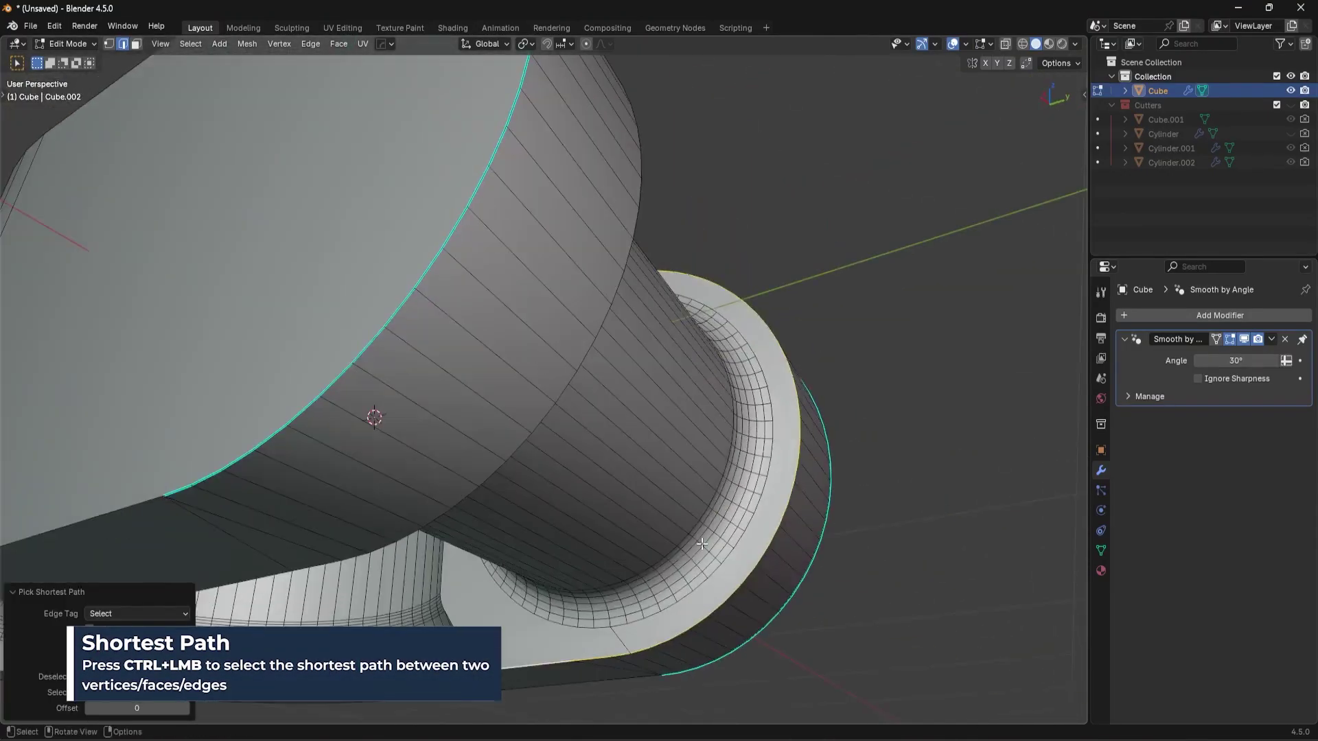
- Merge the stray vertex on the prong's lower inner rim into the neighbouring rim vertex with Smart Vert
middle_drag(503, 663, 611, 368)
scroll(573, 546, up, 3)
key(1)
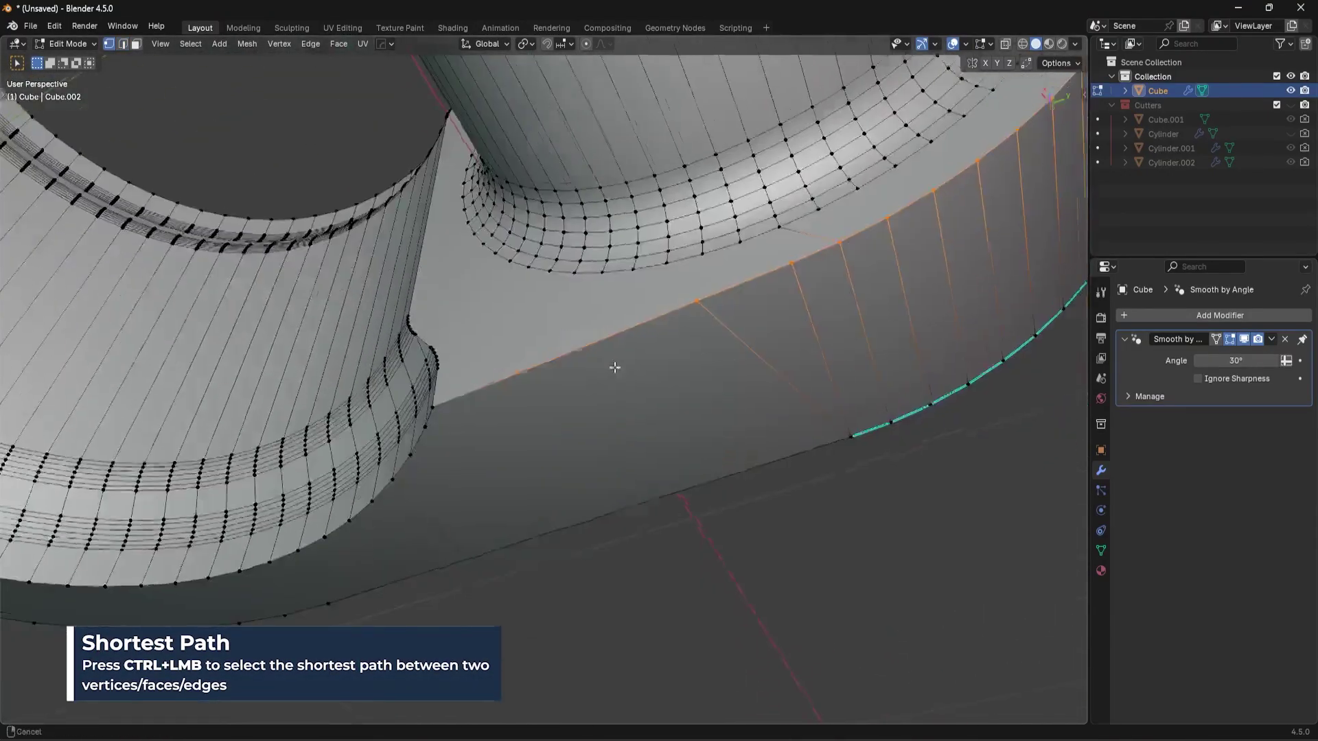
key(a)
click(700, 293)
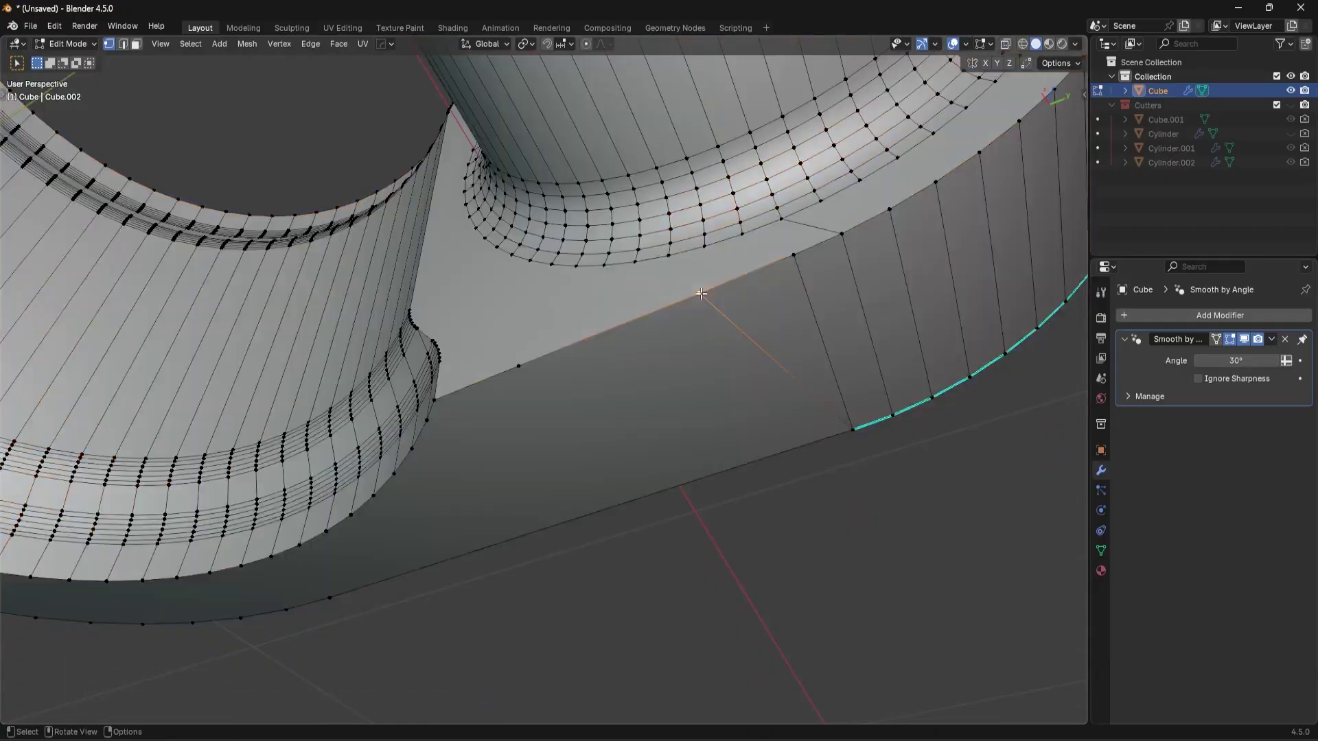
shift+click(793, 256)
key(1)
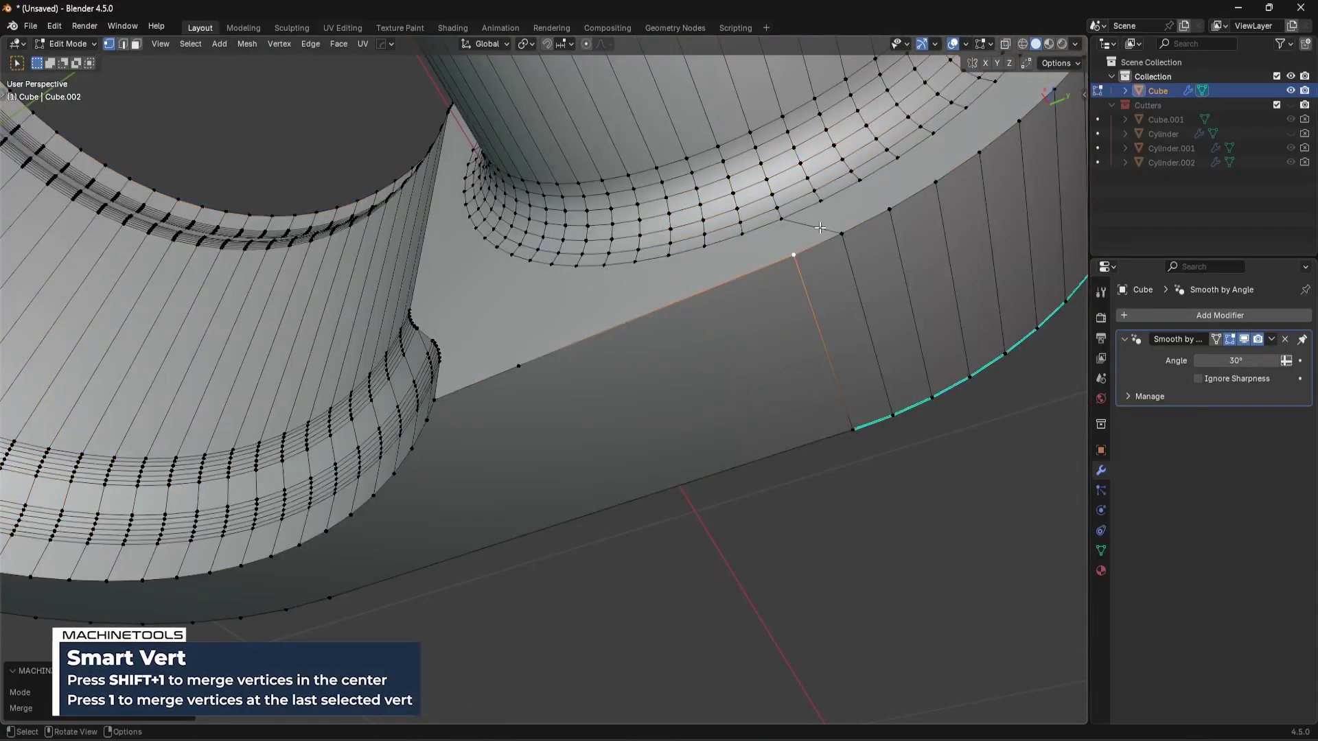
- Connect the merged rim vertex to the nearby fillet vertex and dissolve the leftover slanted edge beside it
shift+click(780, 218)
key(2)
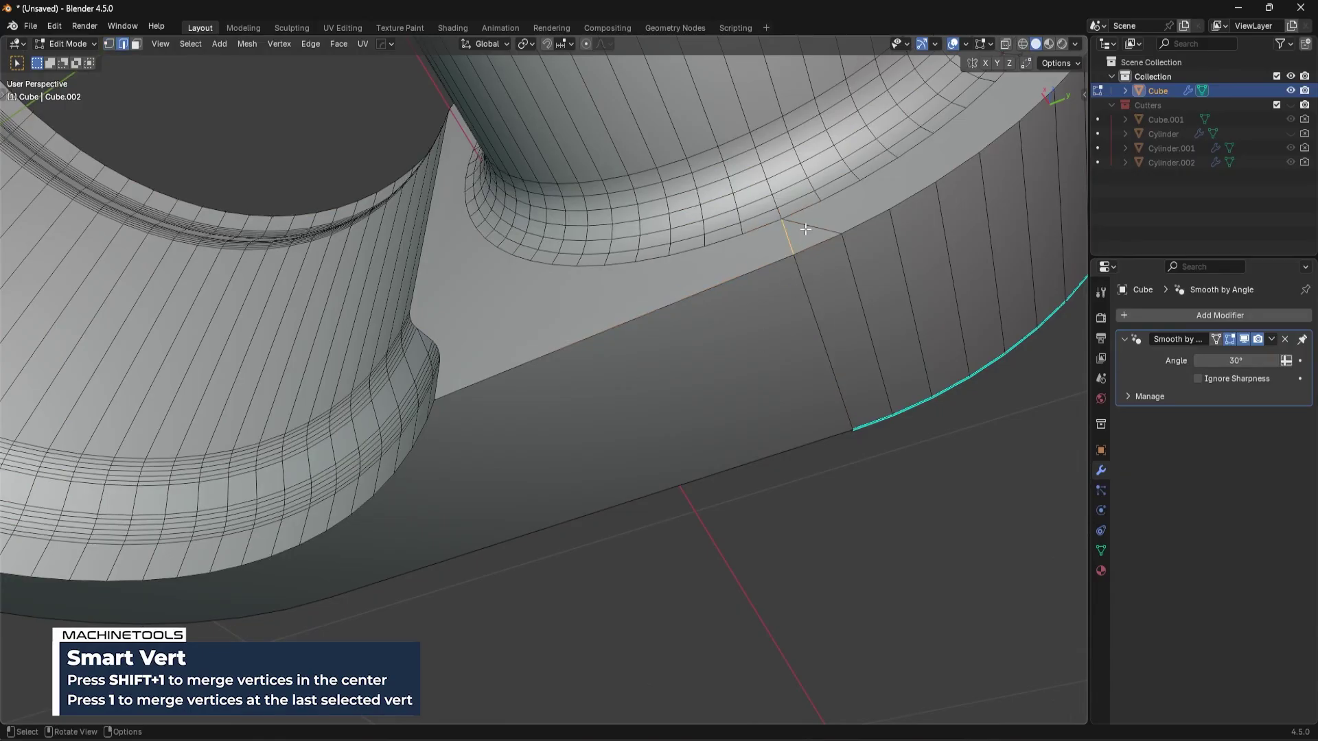
key(ctrl+x)
- Symmetrize the corrected prong topology along Z onto the other side, from negative to positive
middle_drag(879, 259, 641, 395)
key(alt+x)
middle_drag(381, 360, 601, 308)
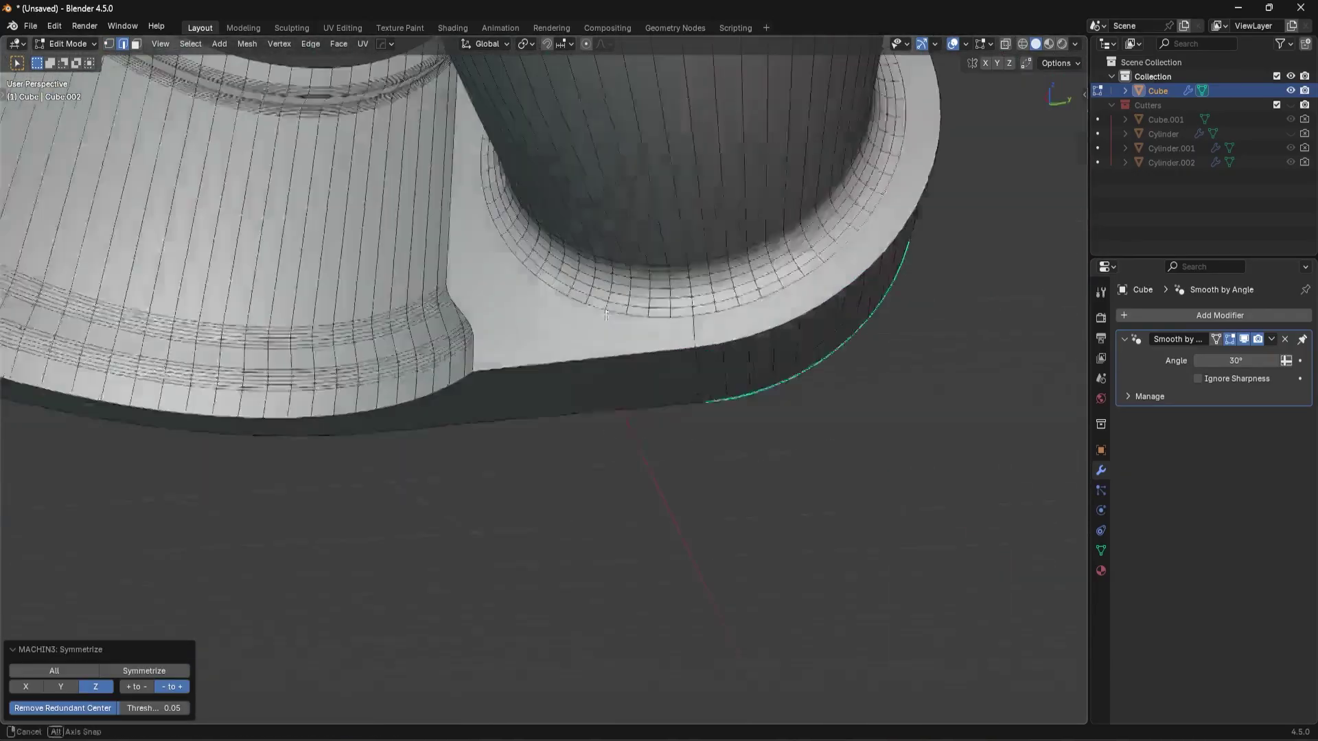
click(592, 366)
- Select the whole mesh and run MACHIN3 Clean Up to remove redundant geometry
key(Tab)
key(a)
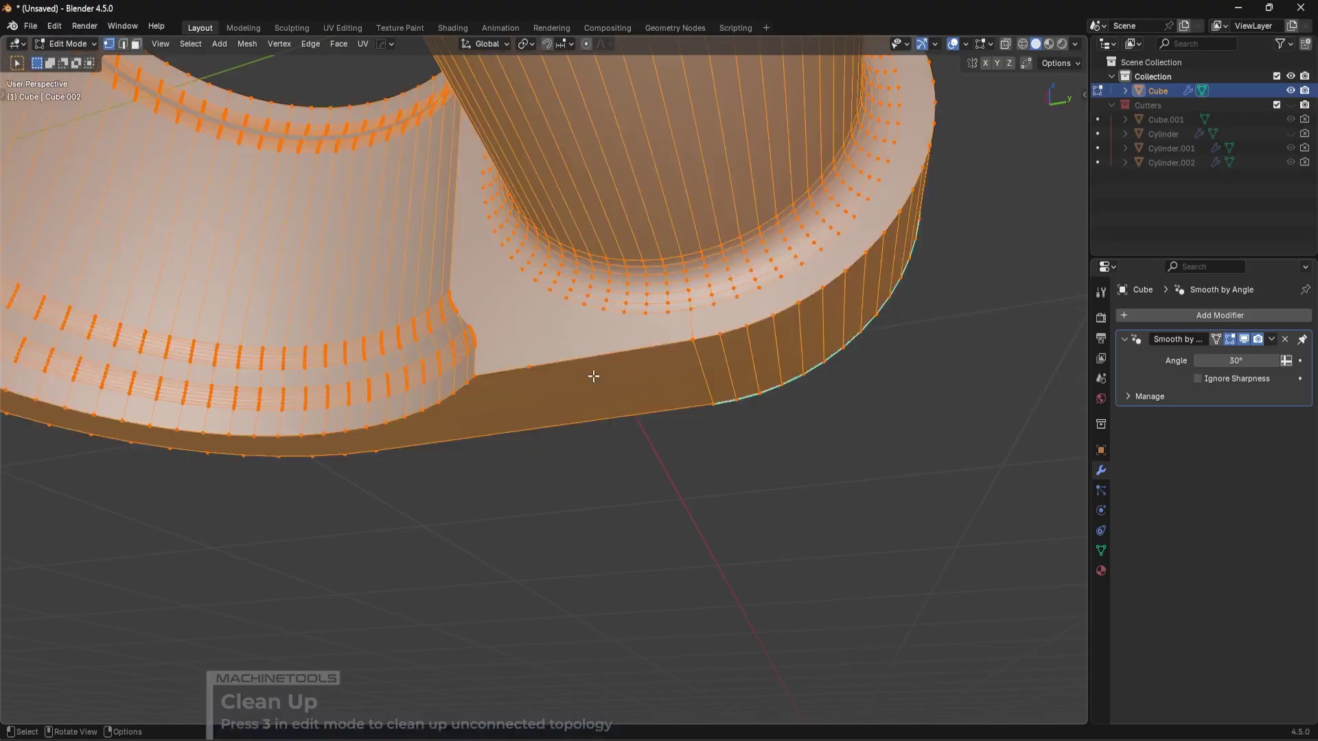
key(3)
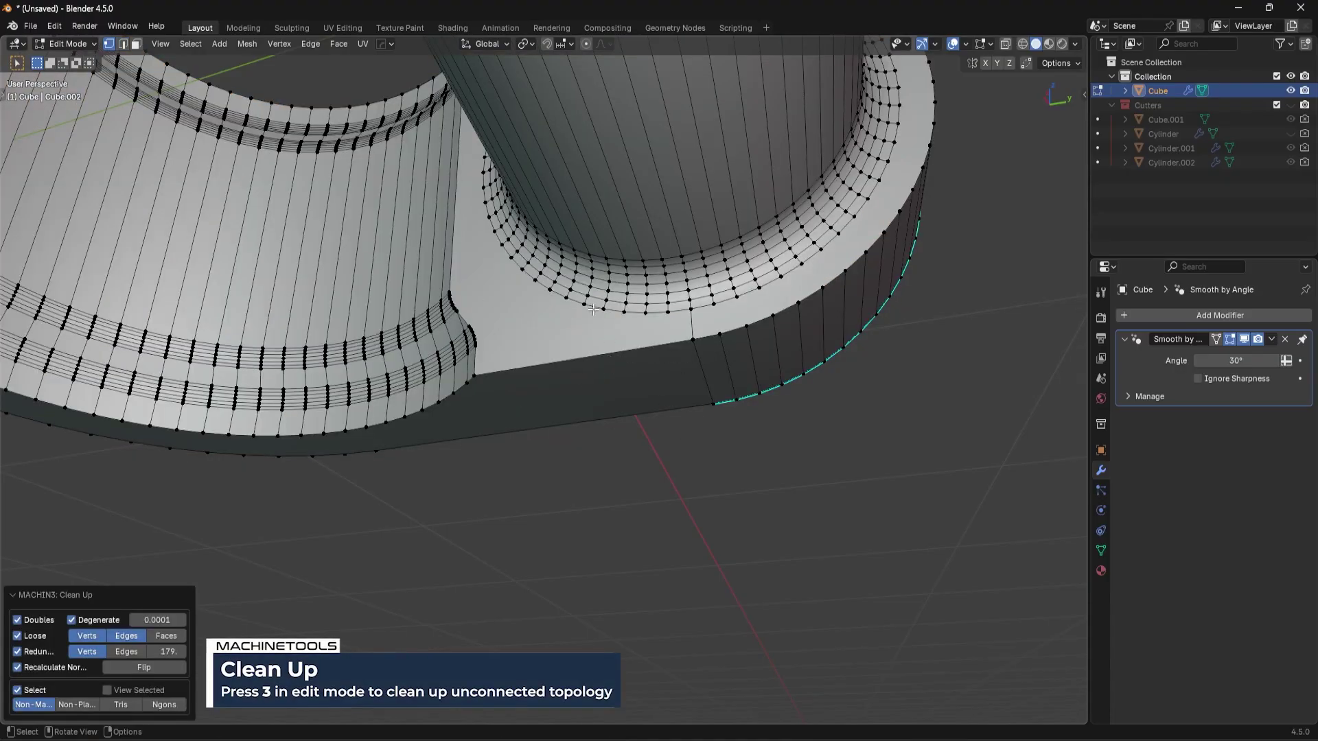
key(Tab)
- Select one prong's inner rim edges as a shortest path and bevel them about 0.0135 m with 1 segment
scroll(600, 429, down, 4)
middle_drag(647, 377, 525, 480)
ctrl+click(559, 175)
ctrl+click(639, 407)
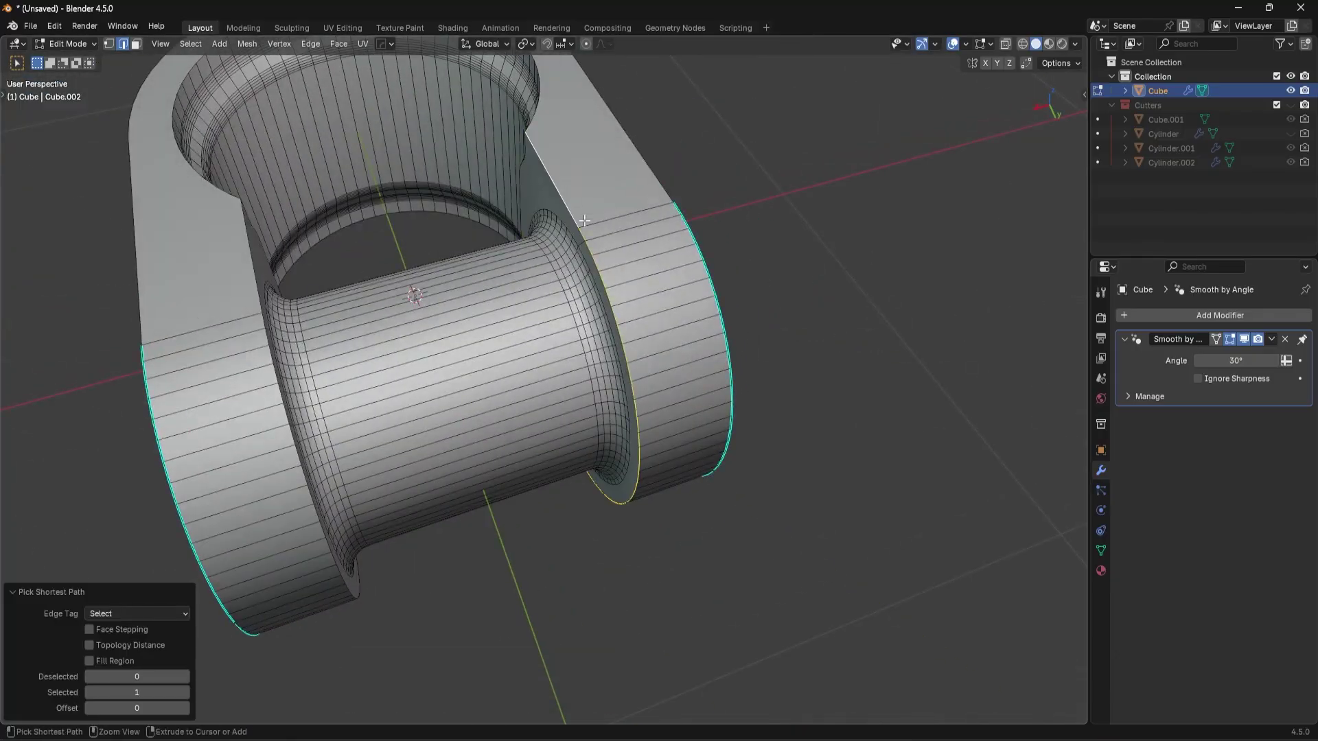
middle_drag(584, 220, 856, 361)
key(ctrl+b)
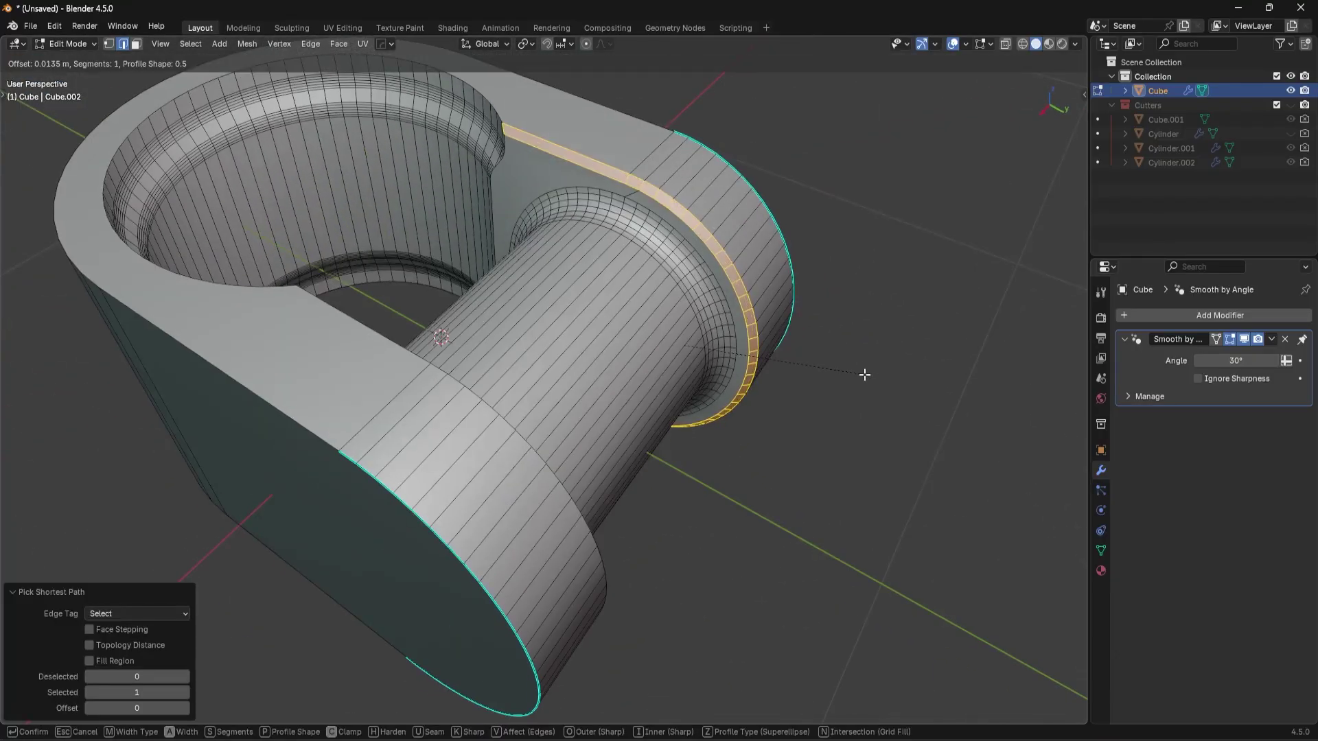
click(860, 375)
key(Tab)
- Symmetrize the inner rim chamfer onto the opposite prong
middle_drag(636, 355, 583, 384)
key(Tab)
key(alt+x)
key(Tab)
scroll(485, 351, down, 5)
middle_drag(463, 380, 659, 381)
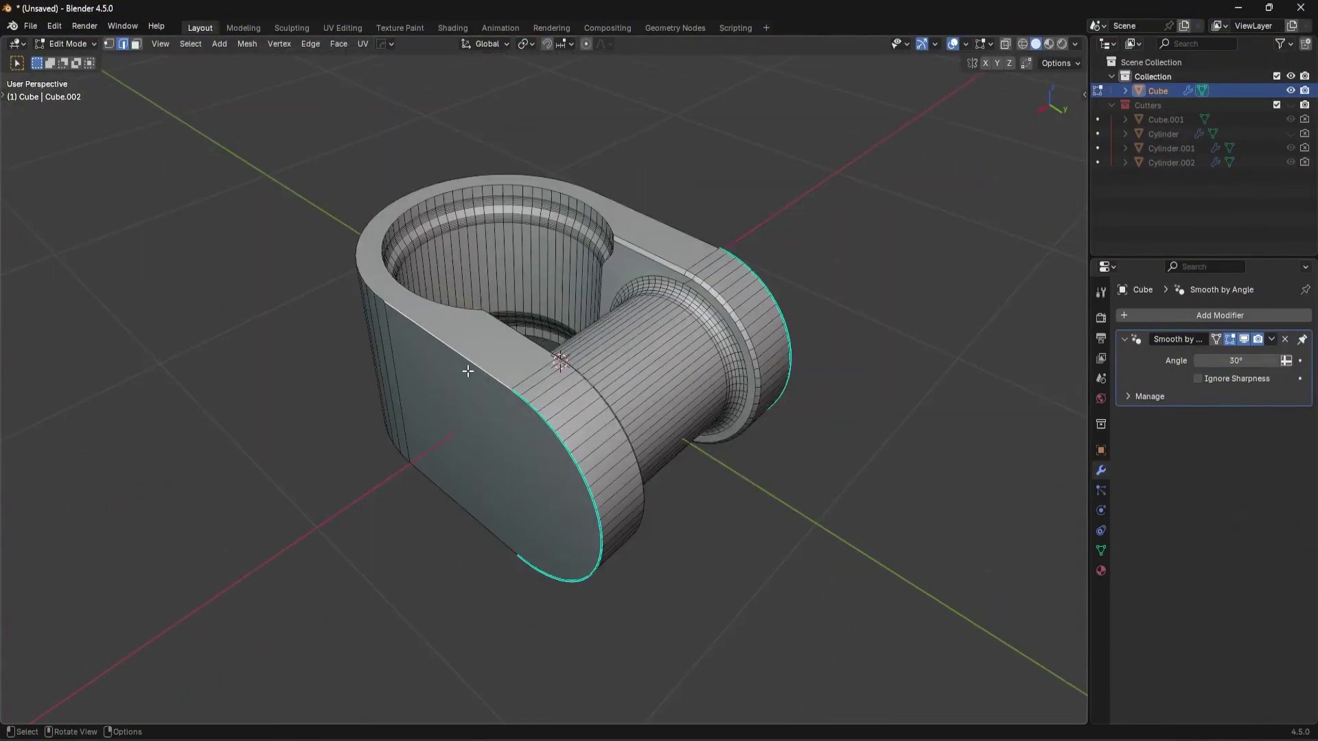
- Try selecting the part's outer rim edges with MACHIN3 loop selection and as a shortest path
scroll(480, 354, up, 2)
middle_drag(480, 354, 514, 344)
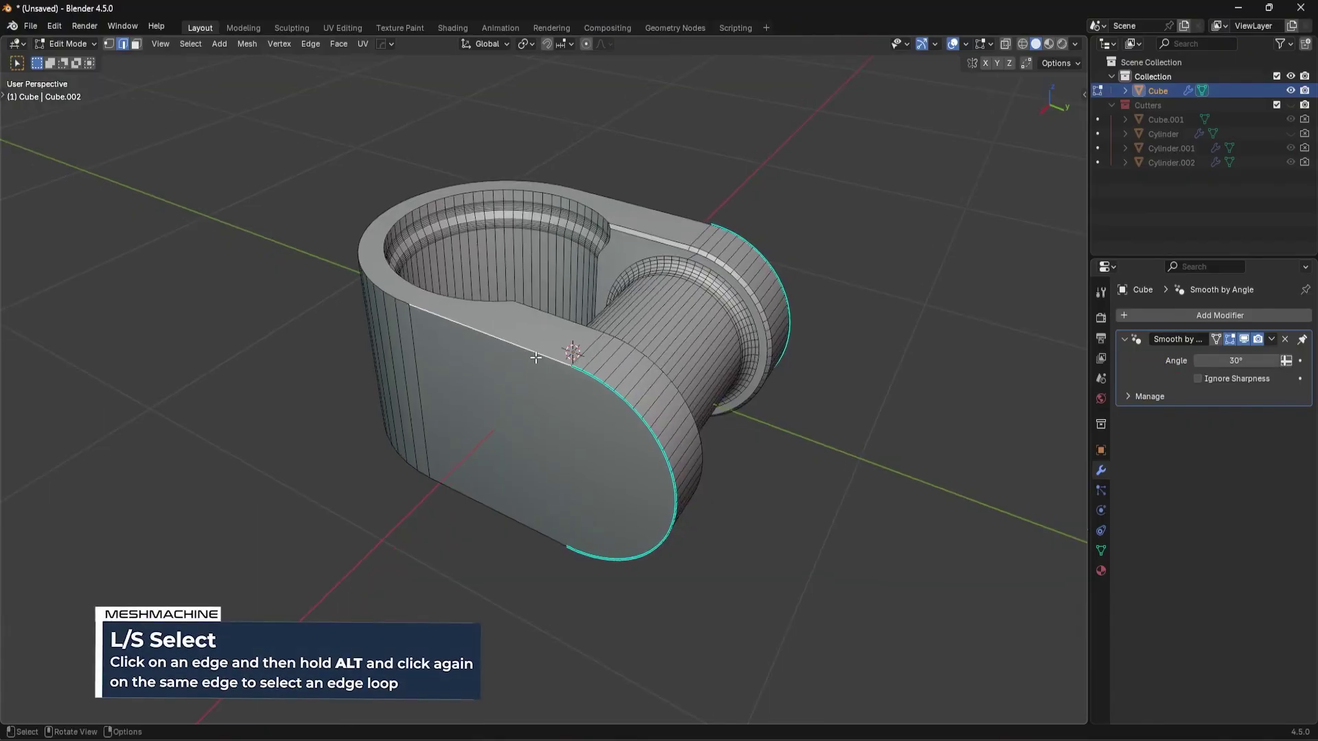
alt+click(528, 351)
middle_drag(717, 441, 678, 376)
middle_drag(639, 273, 630, 459)
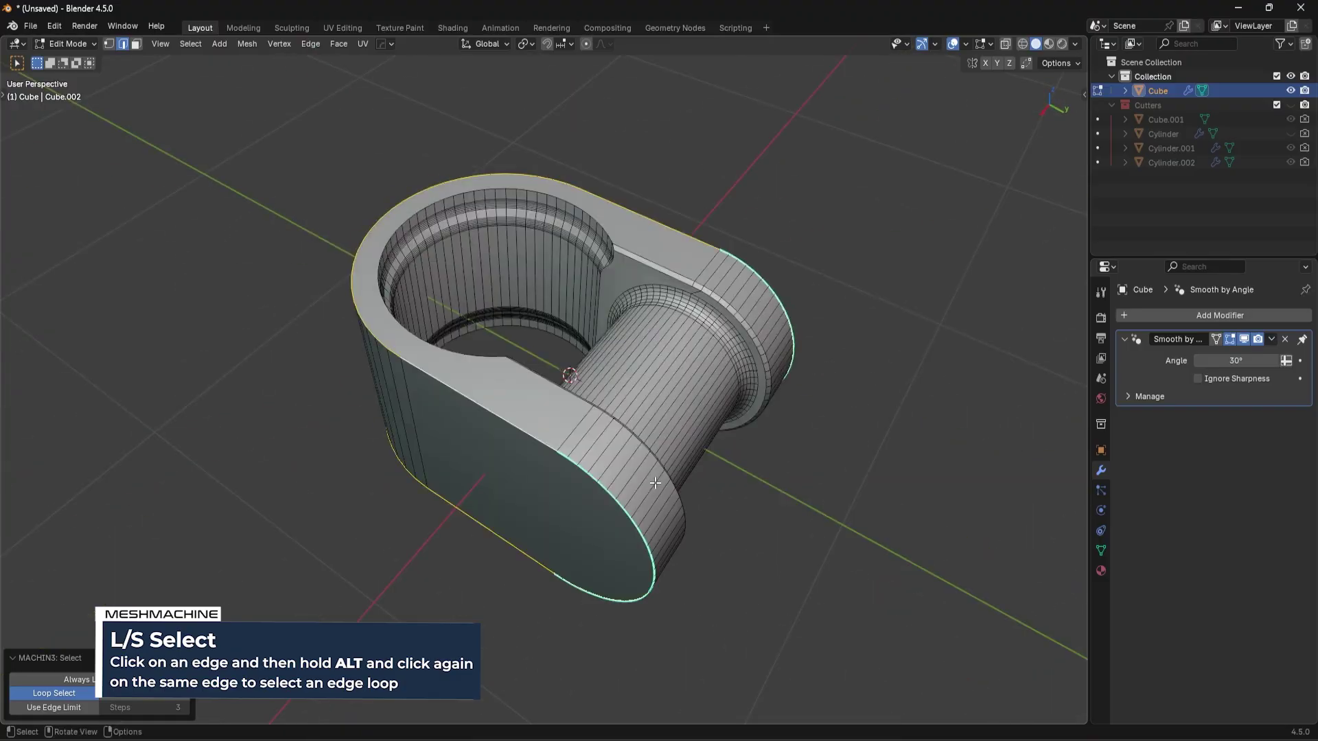
click(629, 459)
alt+click(513, 428)
middle_drag(689, 426, 703, 368)
scroll(702, 369, up, 2)
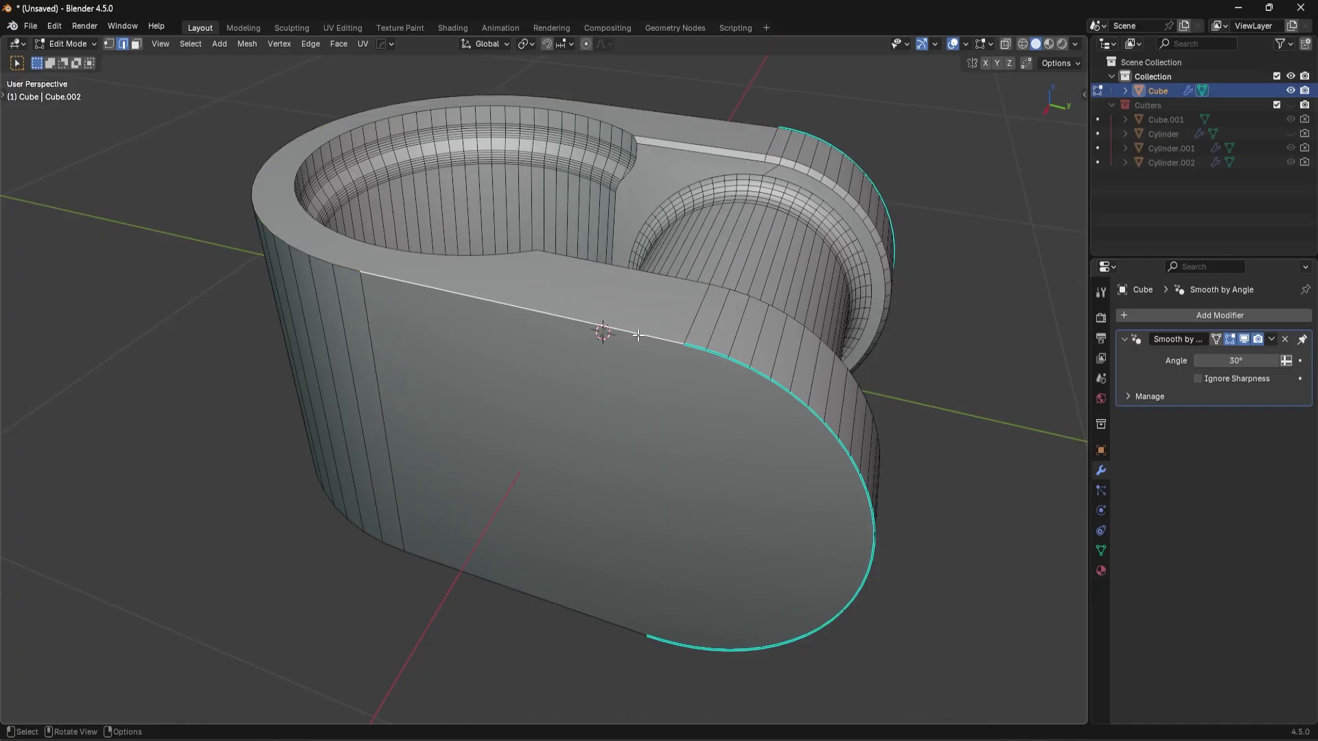
alt+click(649, 333)
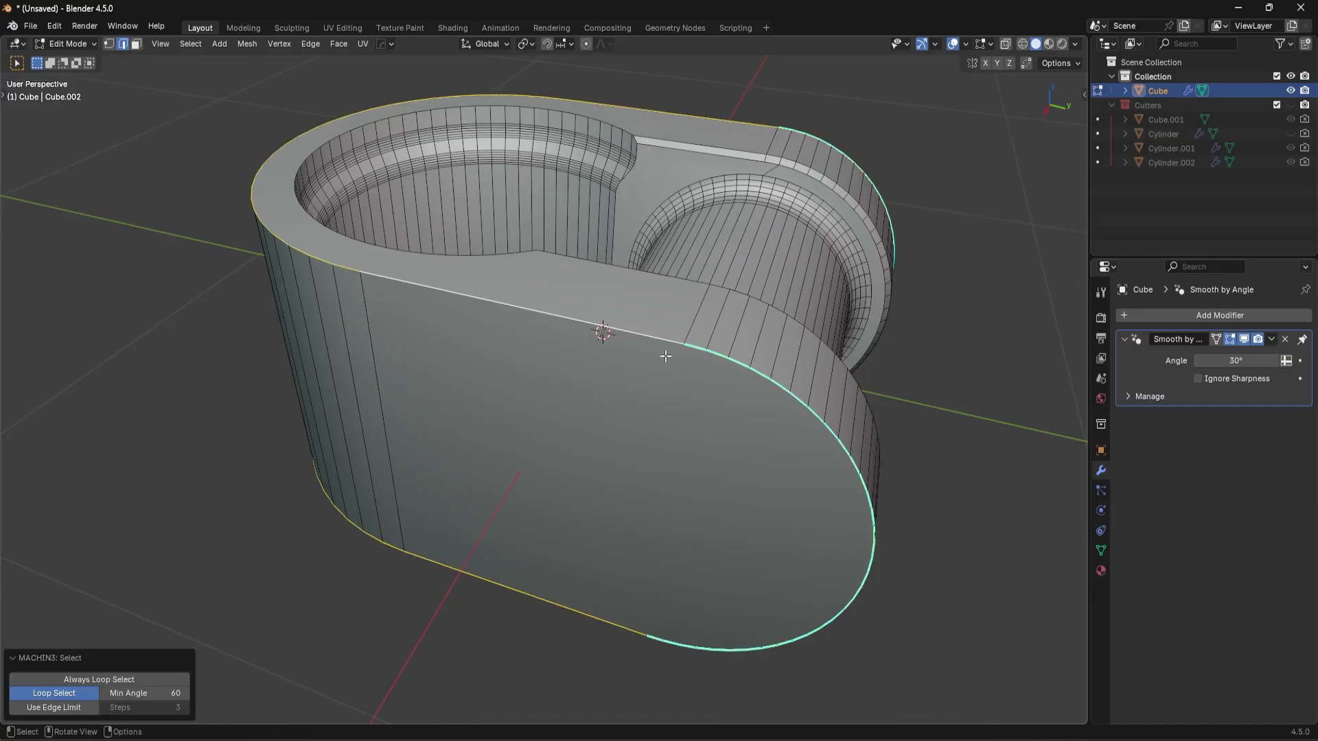
click(845, 466)
ctrl+click(274, 146)
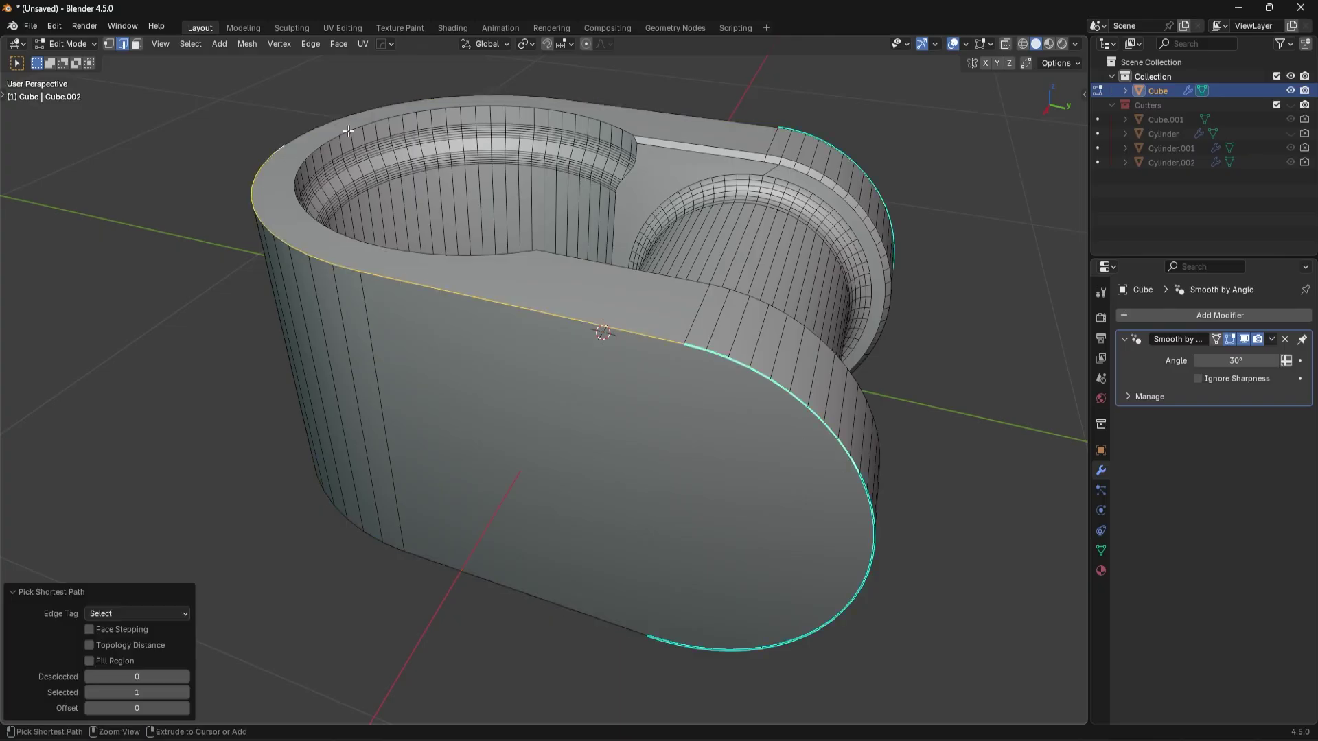
- Select the part's complete outer rim edge loop with MACHIN3 loop selection at a minimum angle of 60
key(alt+a)
click(652, 339)
alt+click(656, 347)
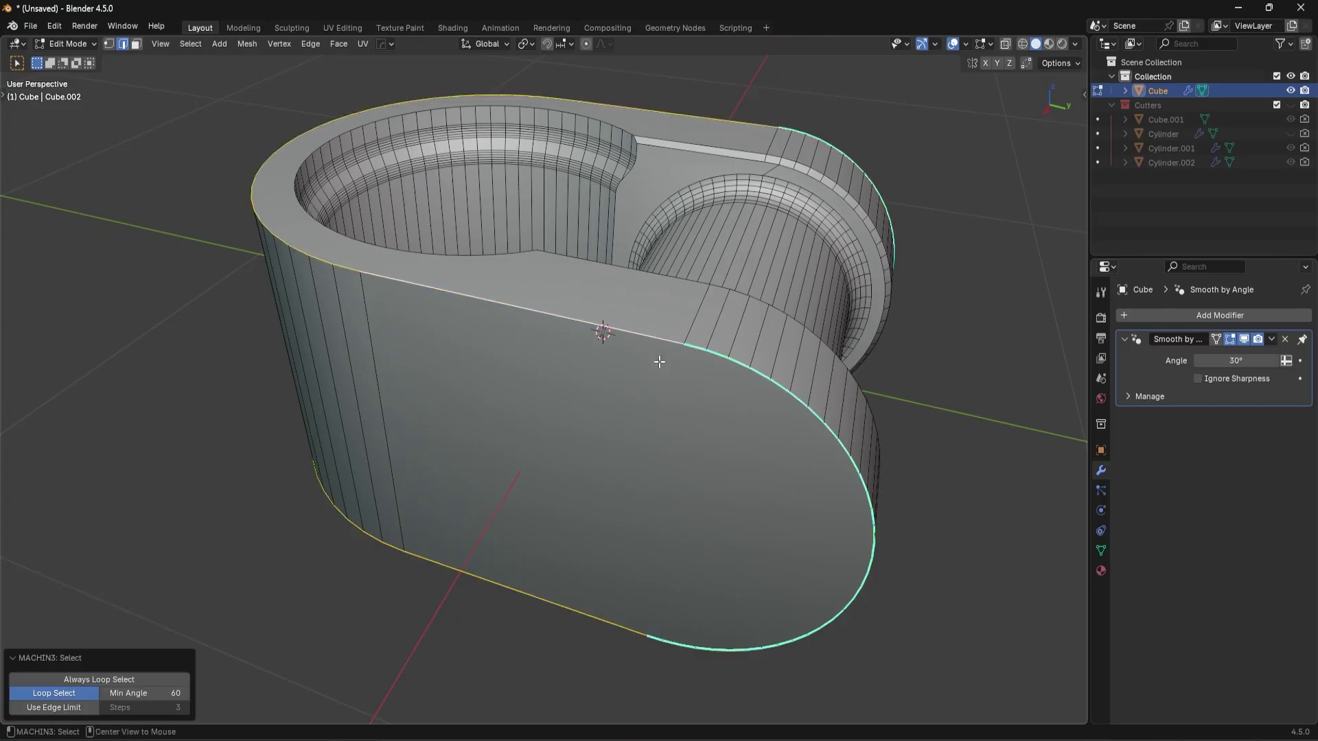
- Try beveling the selected outer rim edges about 0.0109 m with 1 segment and check the chamfer in Object Mode
middle_drag(659, 359, 621, 369)
scroll(621, 370, up, 2)
key(ctrl+b)
click(912, 456)
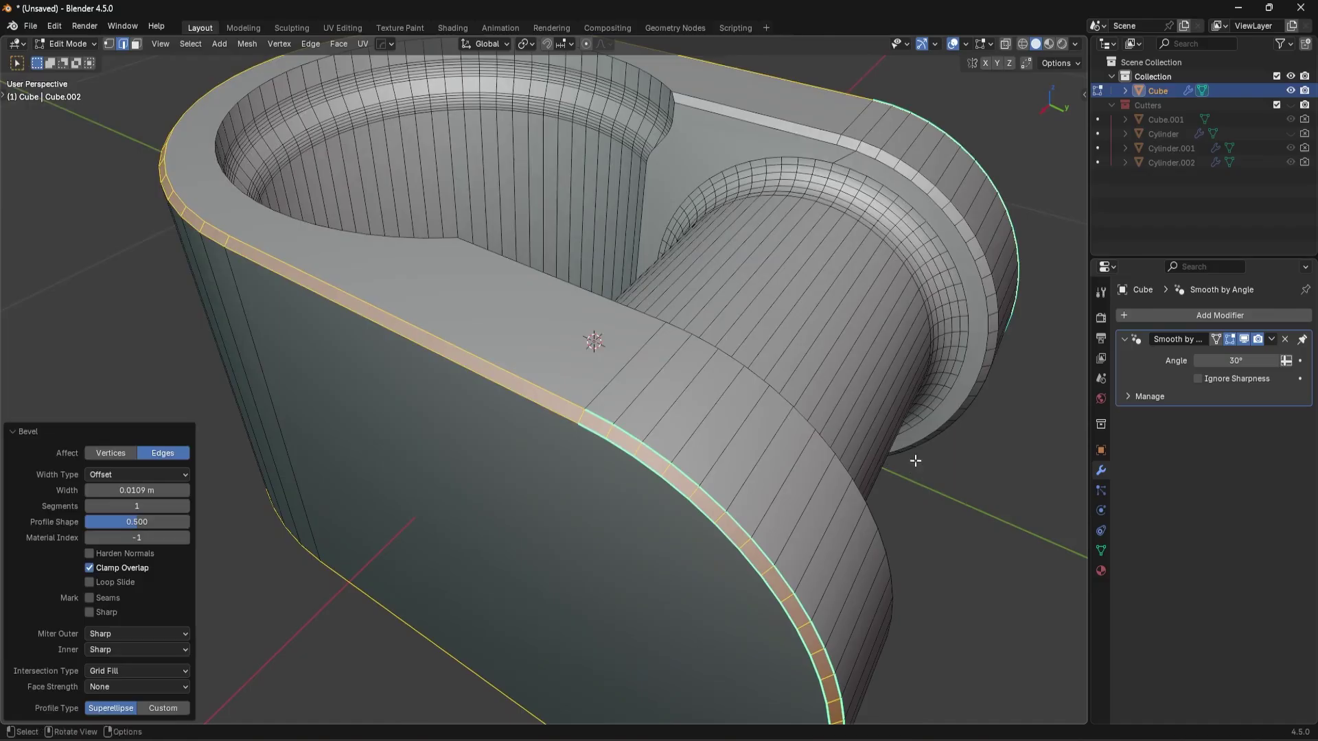
key(Tab)
scroll(788, 462, down, 8)
middle_drag(788, 461, 844, 500)
key(Tab)
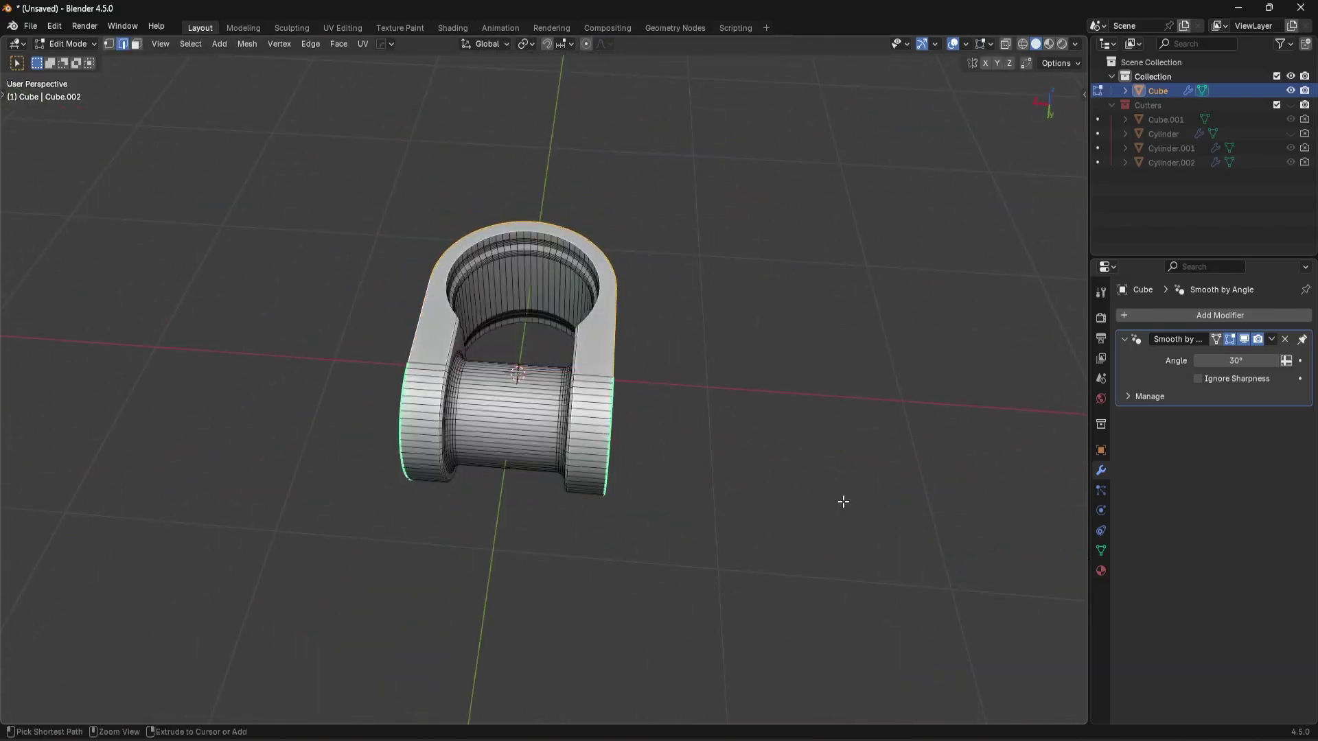
- Bevel the outer rim edges about 0.0271 m with 1 segment, judging the width without overlays, and return to Object Mode
click(953, 44)
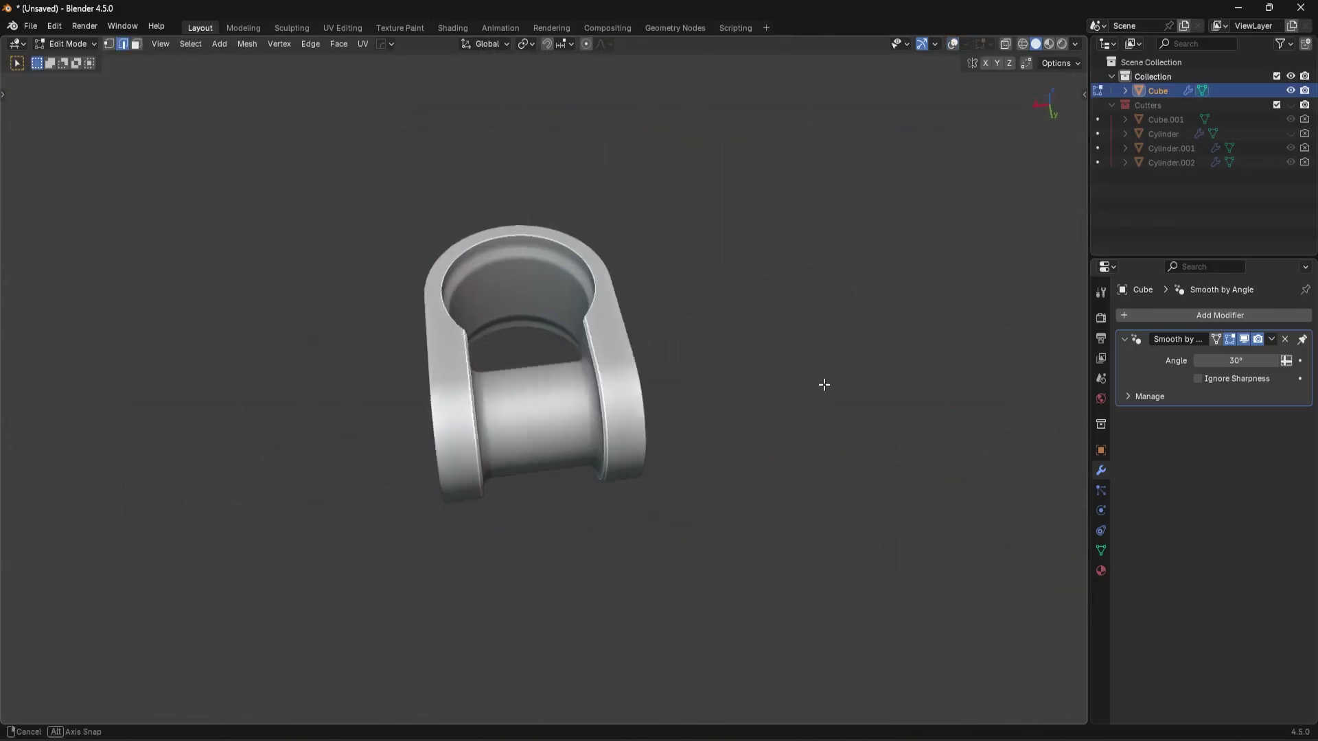
middle_drag(823, 382, 892, 439)
key(ctrl+b)
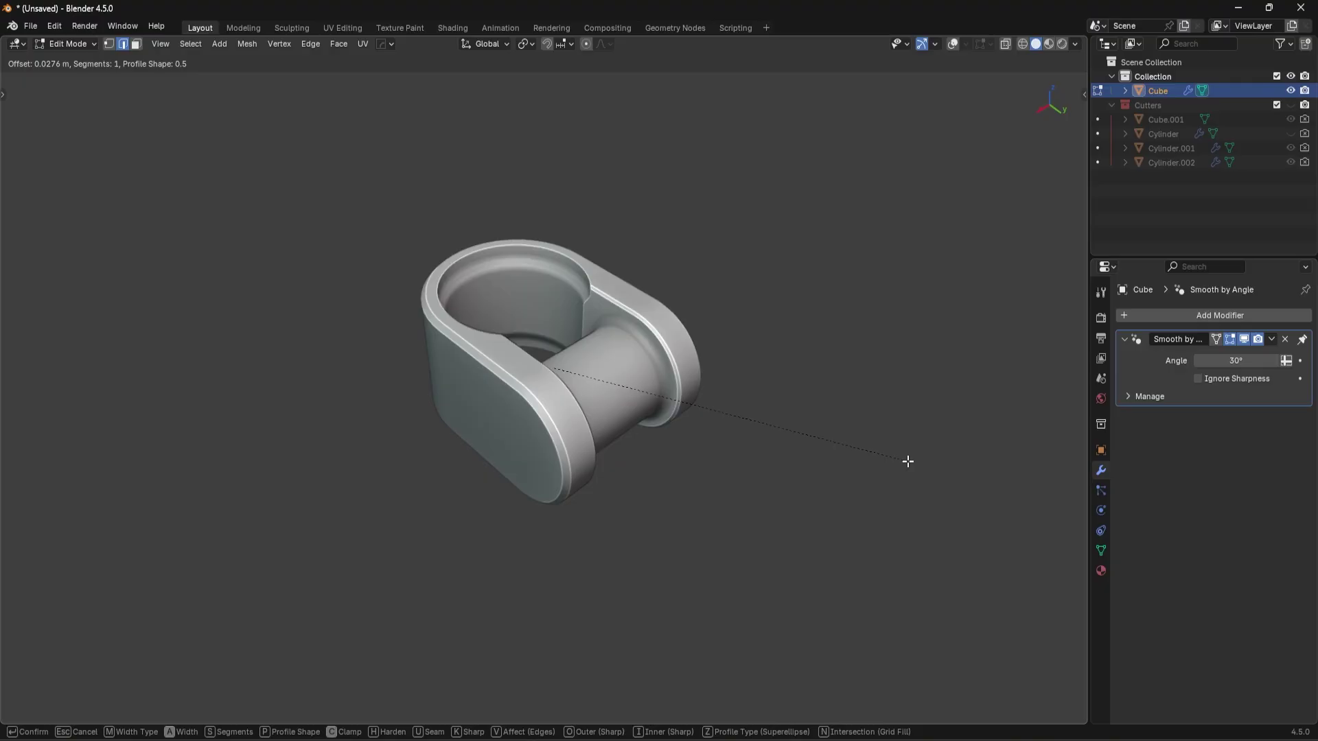
click(907, 460)
middle_drag(907, 460, 875, 459)
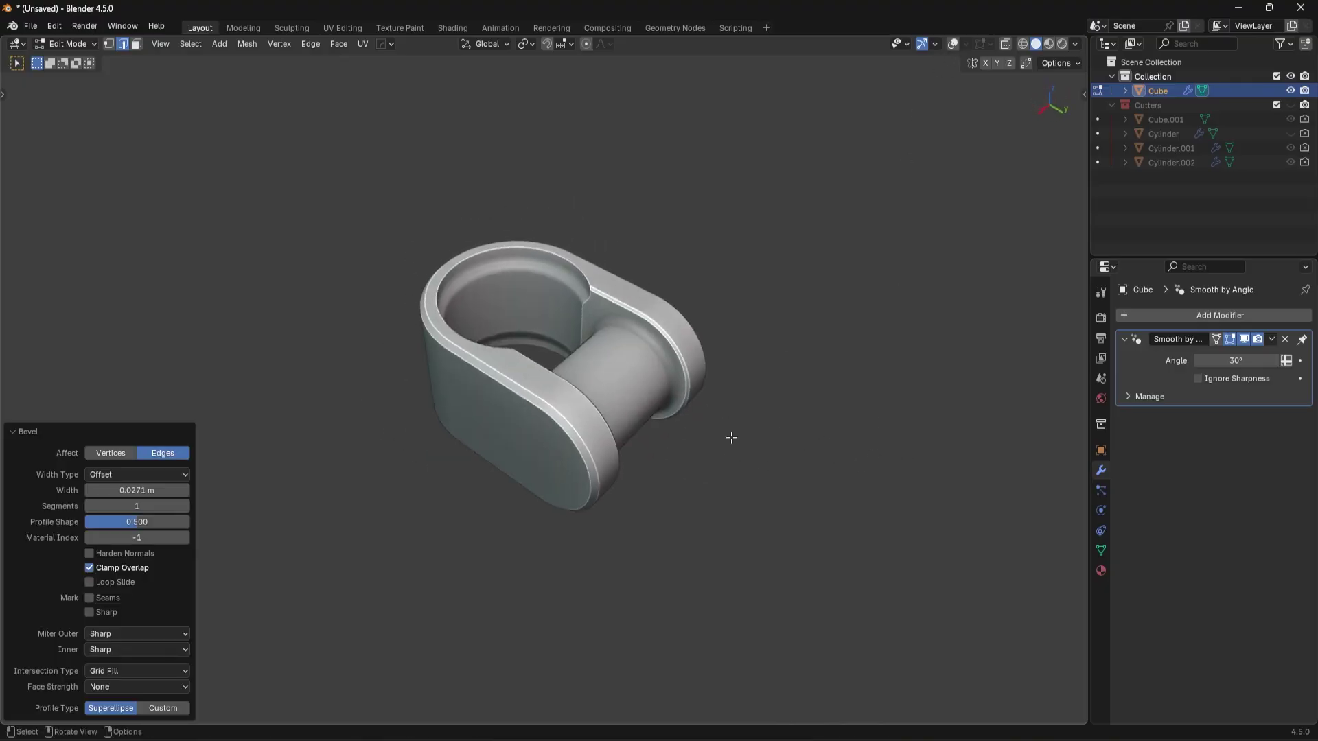
click(951, 45)
key(Tab)
click(653, 509)
middle_drag(652, 509, 874, 539)
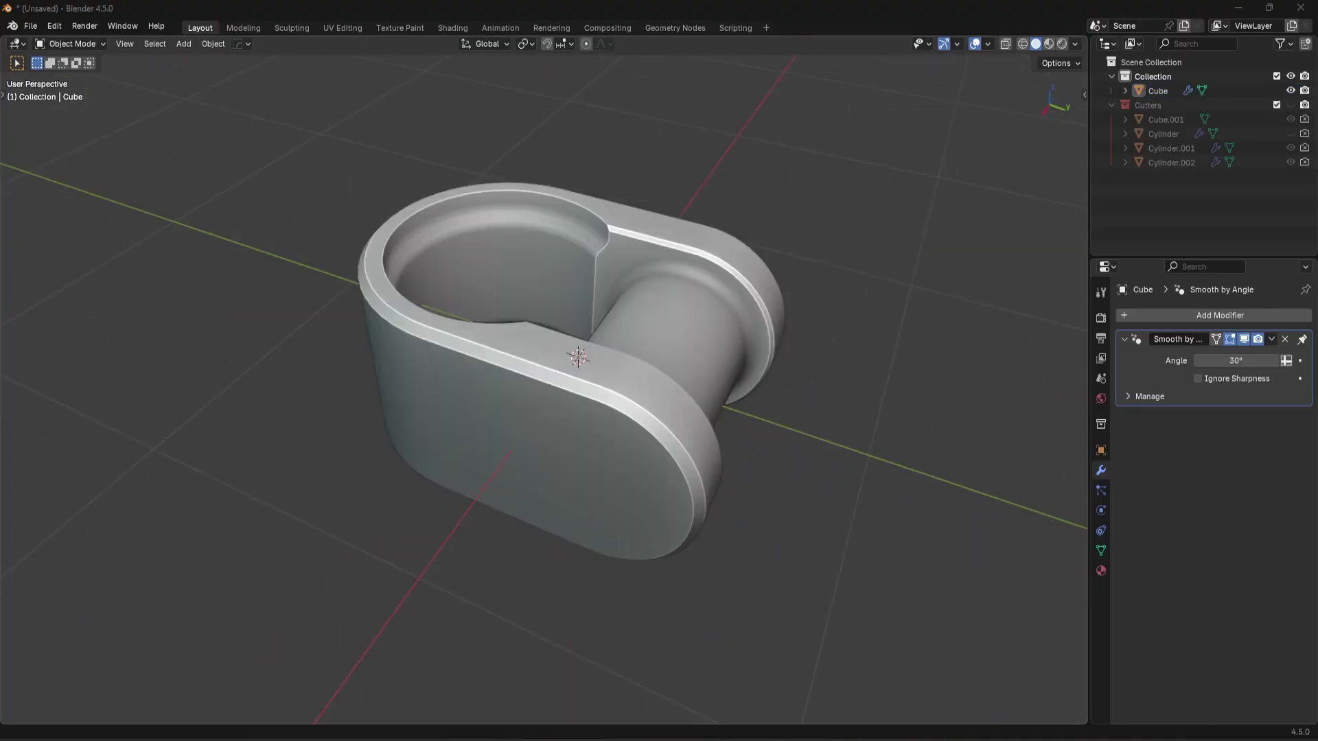
middle_drag(590, 420, 600, 421)
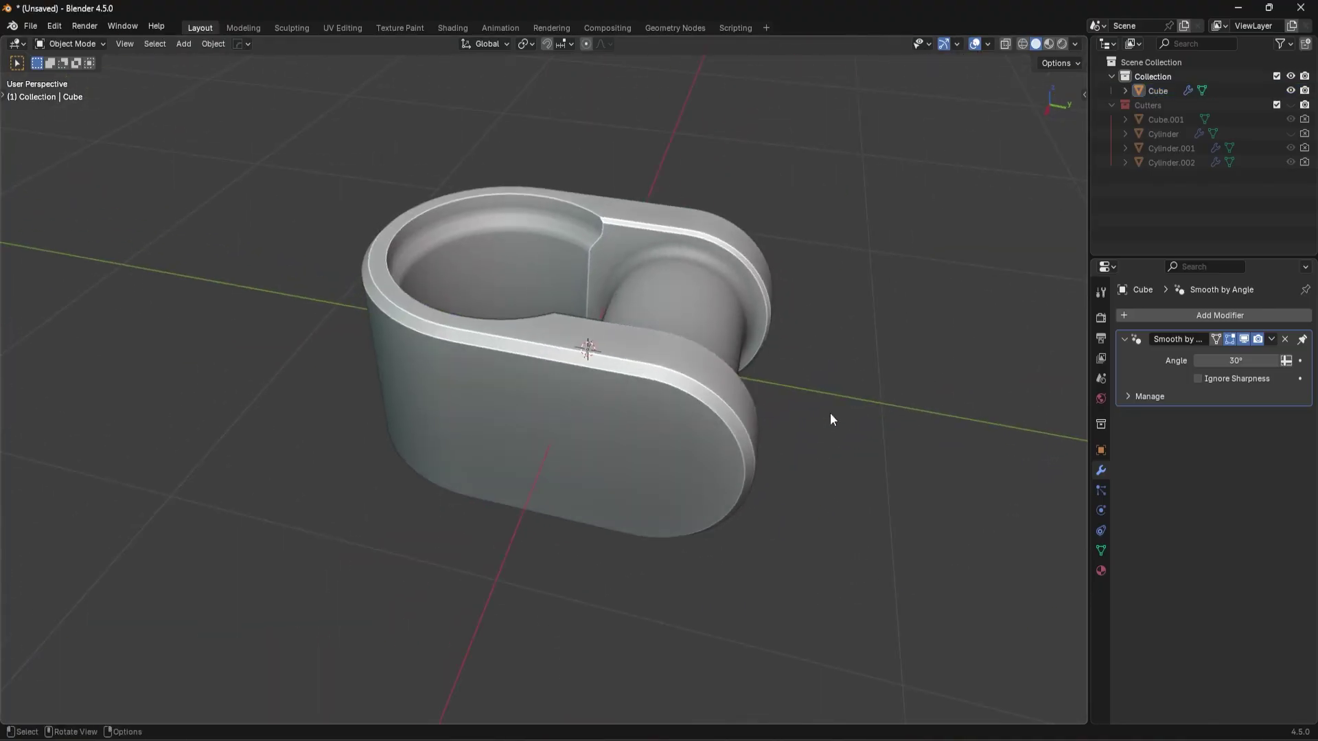
- Show the Cutters collection, duplicate the Cylinder.002 cutter in place, and scale the copy down slightly
click(1159, 90)
click(1290, 105)
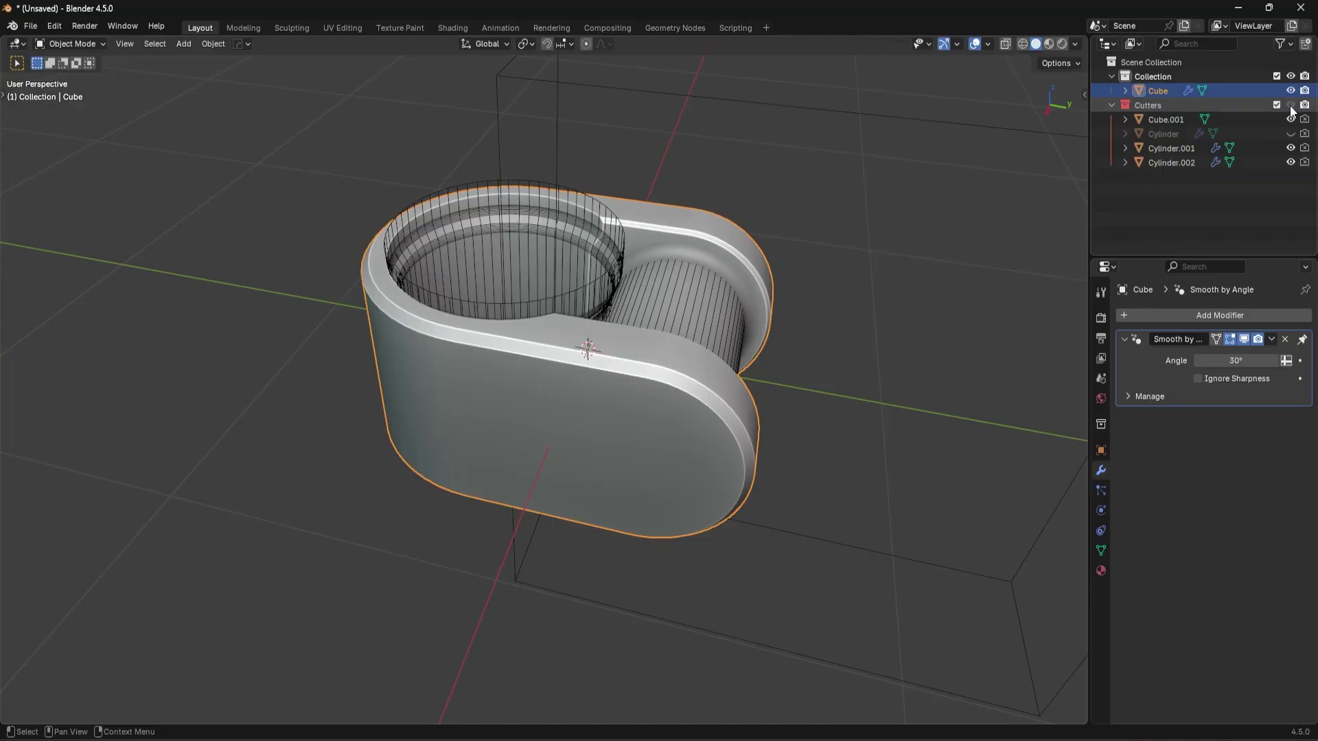
click(686, 310)
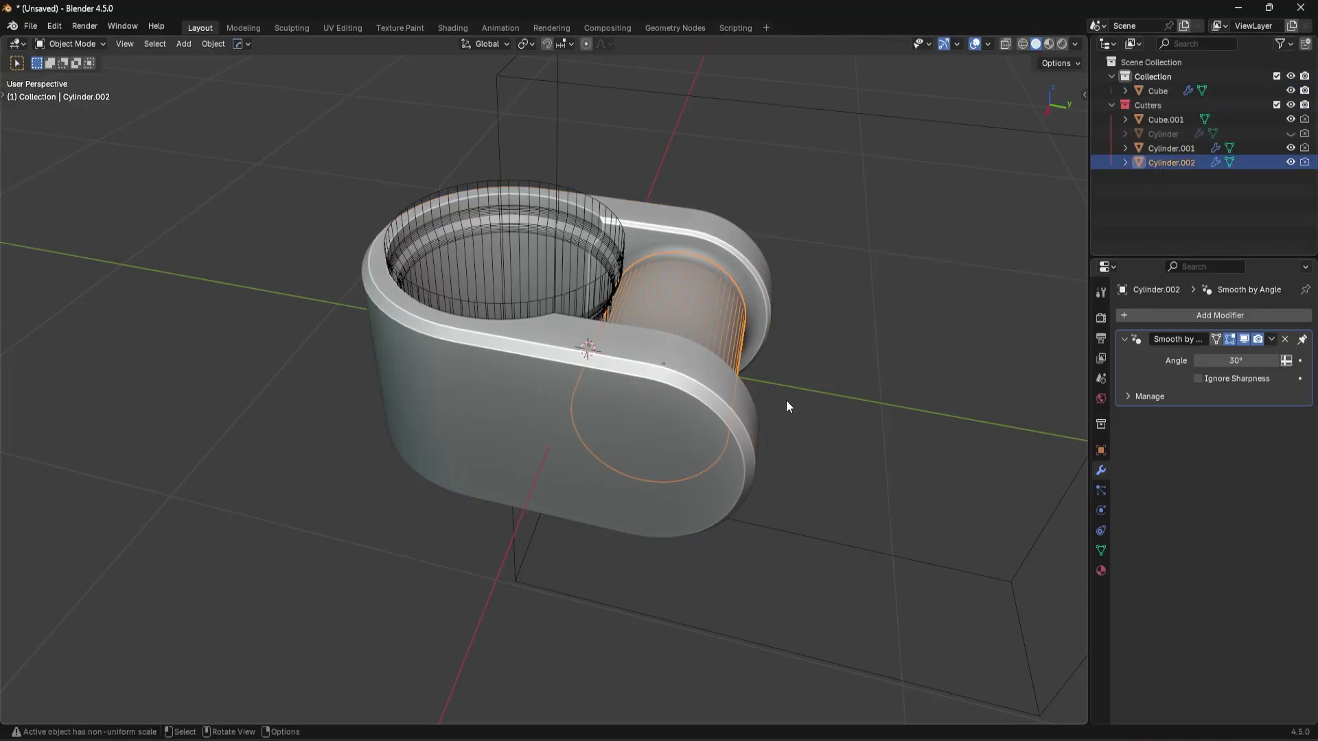
key(KP_3)
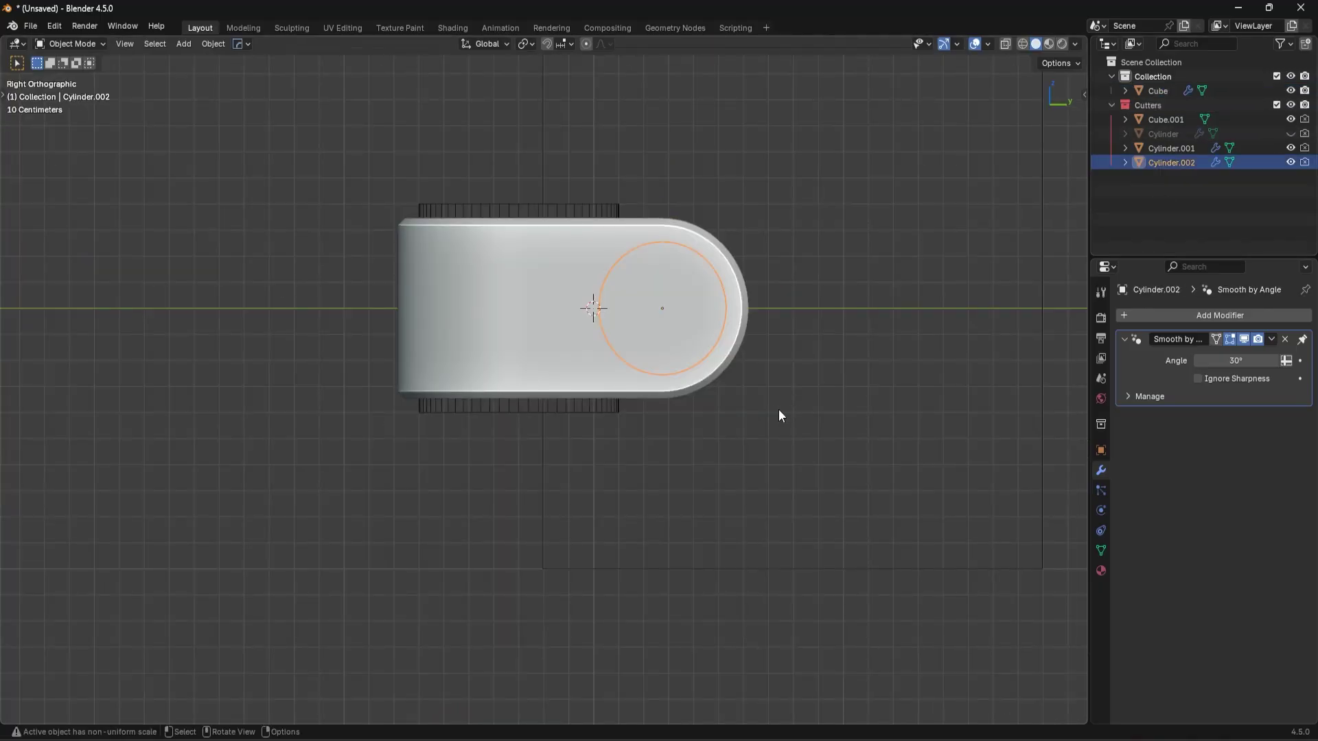
key(shift+d)
right_click(783, 405)
key(s)
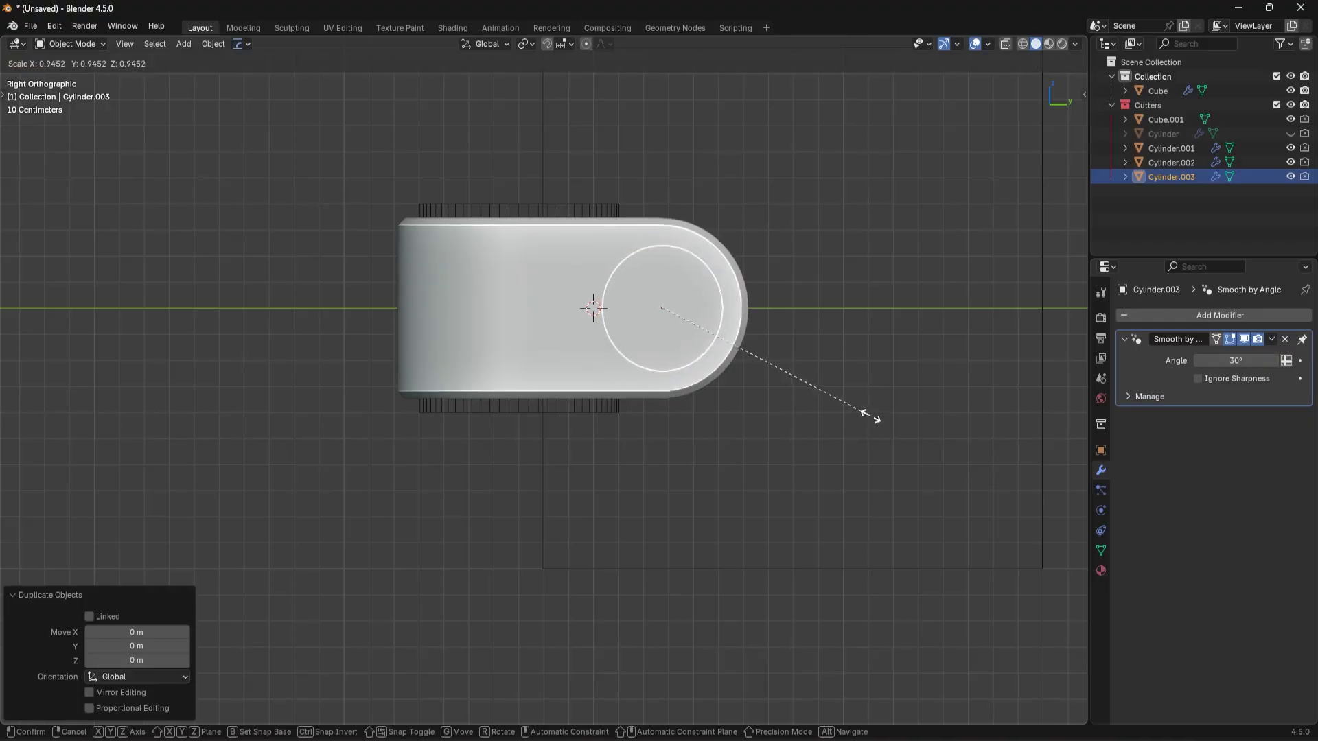
click(869, 414)
- Lengthen the duplicated cylinder along X beyond both prongs and subtract it from the body with a Hard Ops Difference Boolean
middle_drag(866, 415, 689, 513)
key(s)
key(x)
click(951, 415)
key(ctrl+KP_Subtract)
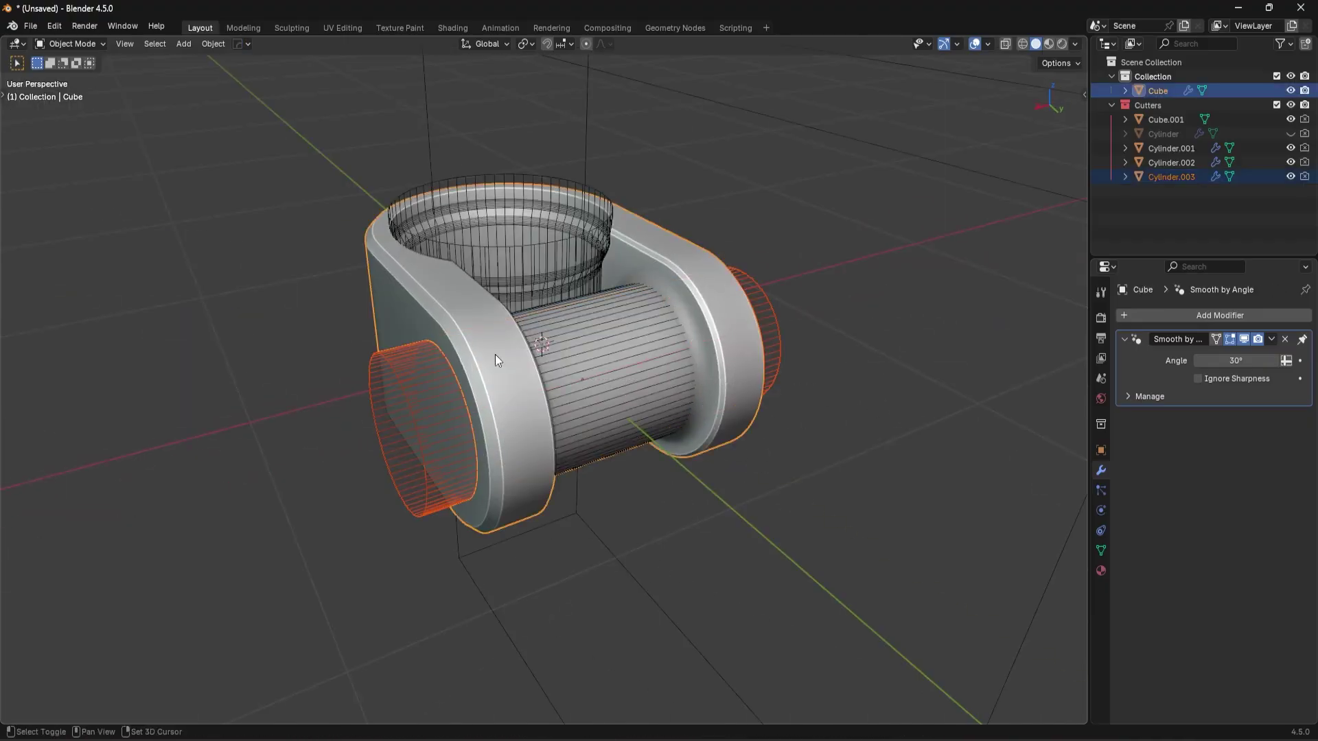
- Shrink the hole cutter uniformly to about 0.94, and scale it along X by about 0.863 to meet the prongs' outer faces
middle_drag(472, 383, 674, 366)
key(s)
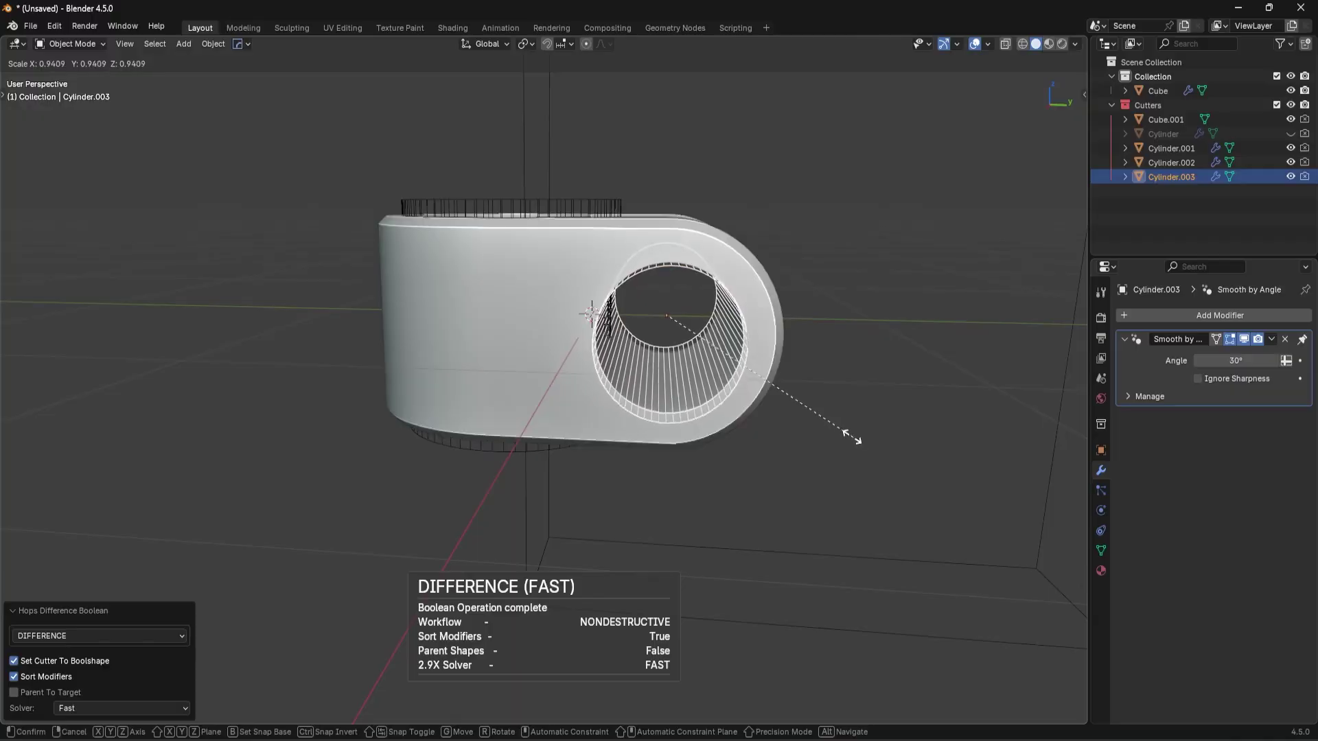
click(833, 431)
key(1)
middle_drag(685, 419, 802, 459)
key(shift+2)
scroll(805, 465, up, 5)
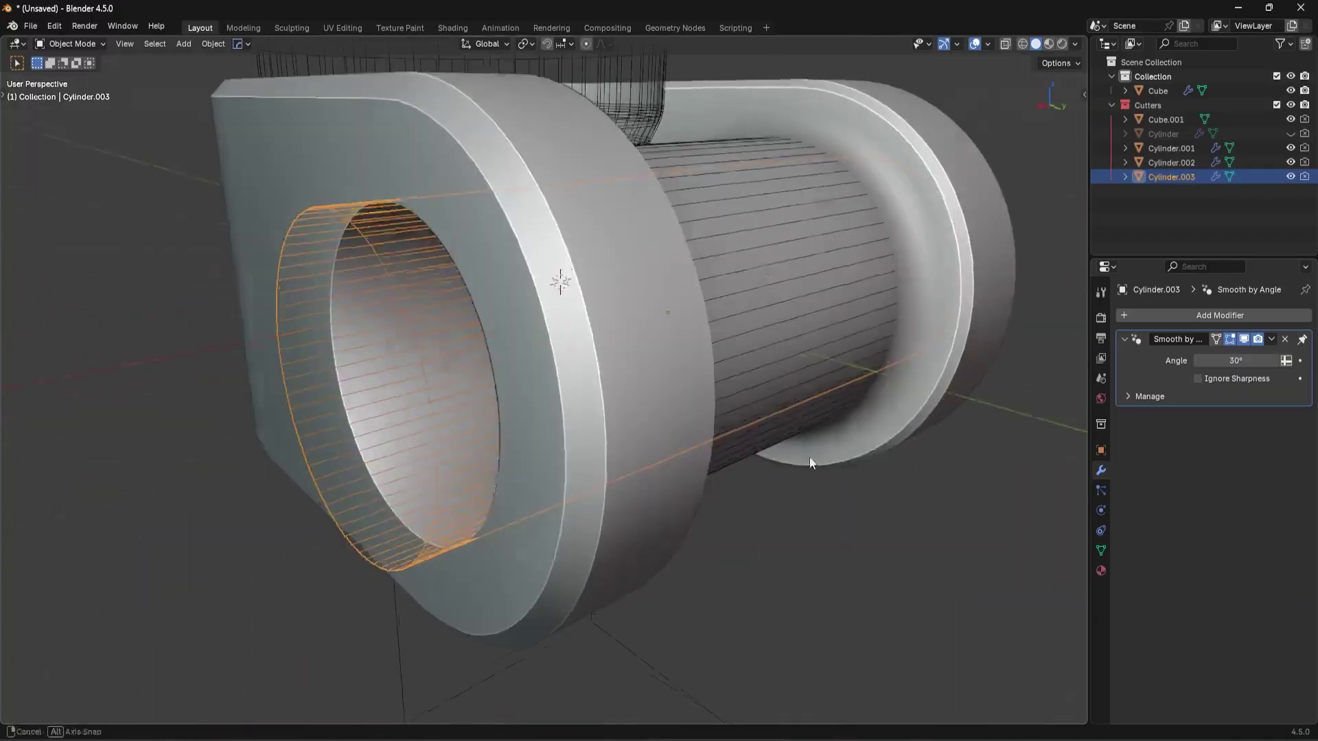
key(s)
key(x)
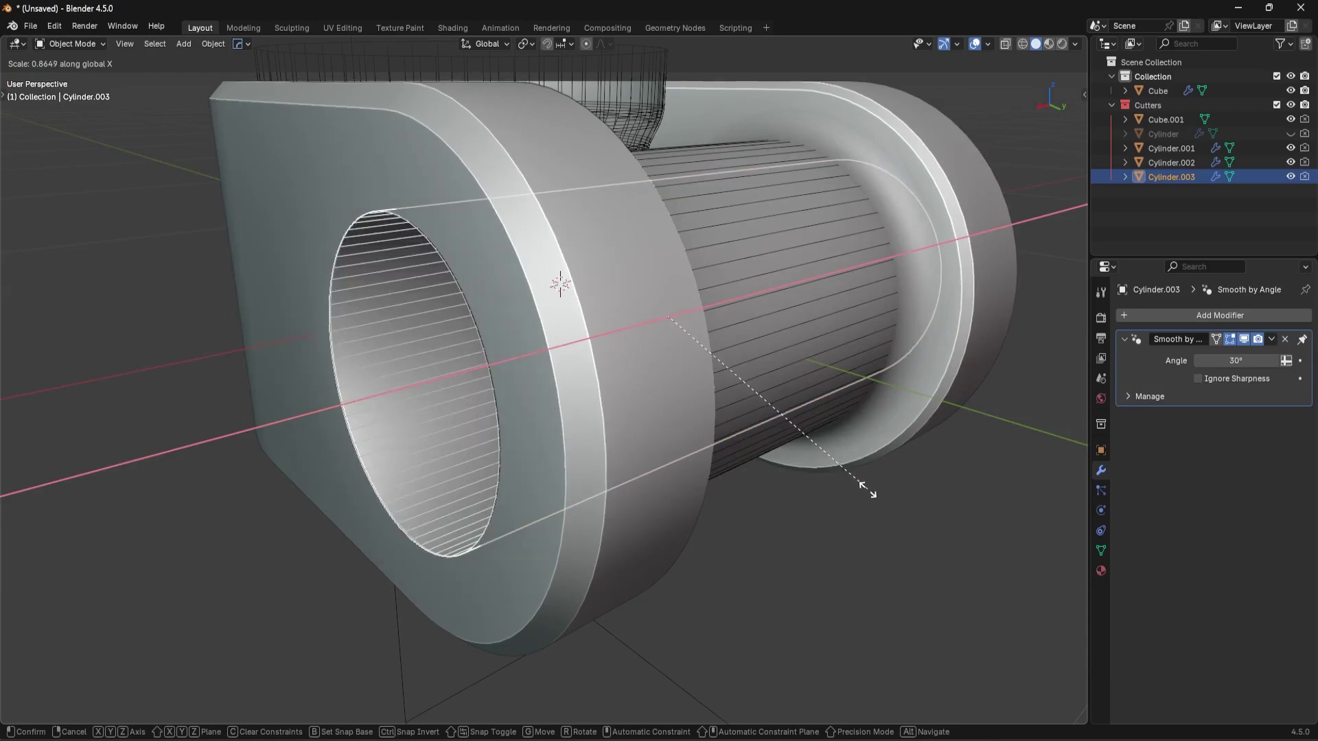
click(860, 491)
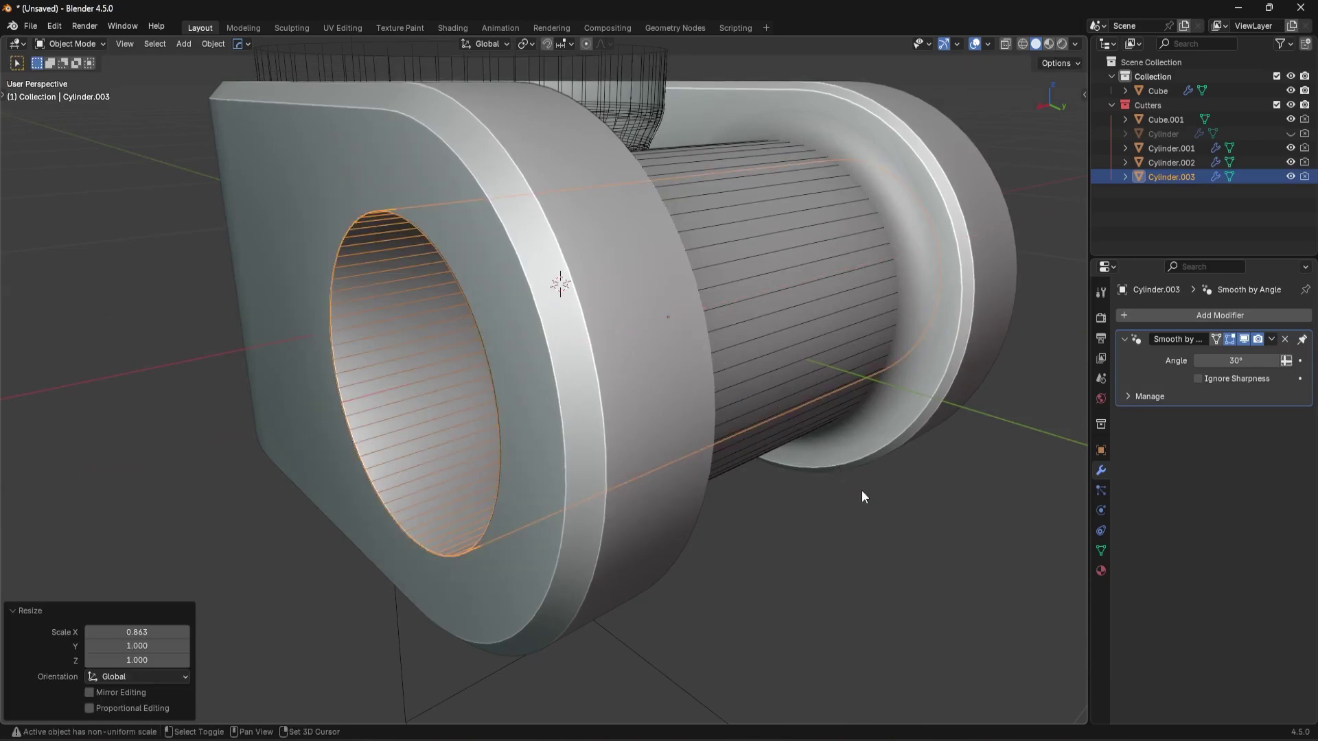
- Select the hole cutter's end face in face mode and flip its normal
middle_drag(862, 491, 660, 410)
key(Tab)
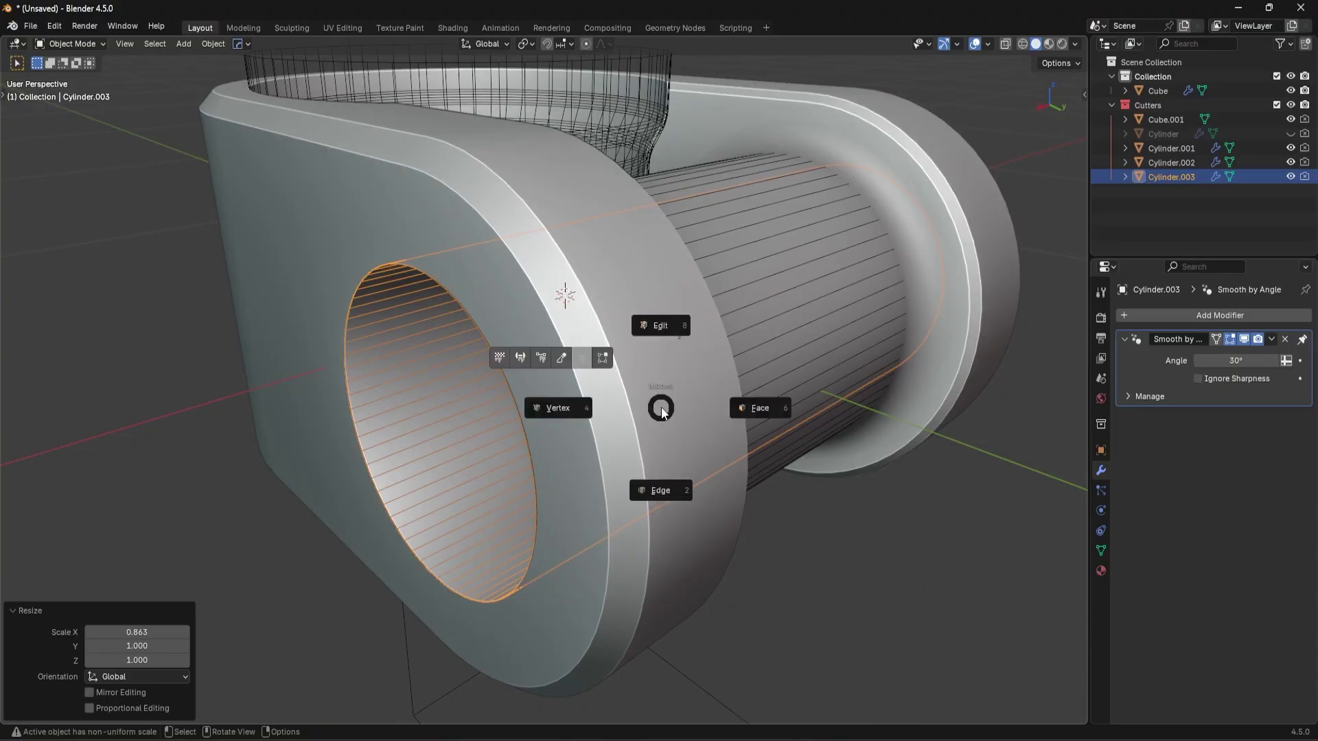
key(Tab)
click(819, 421)
key(alt+a)
middle_drag(457, 386, 836, 534)
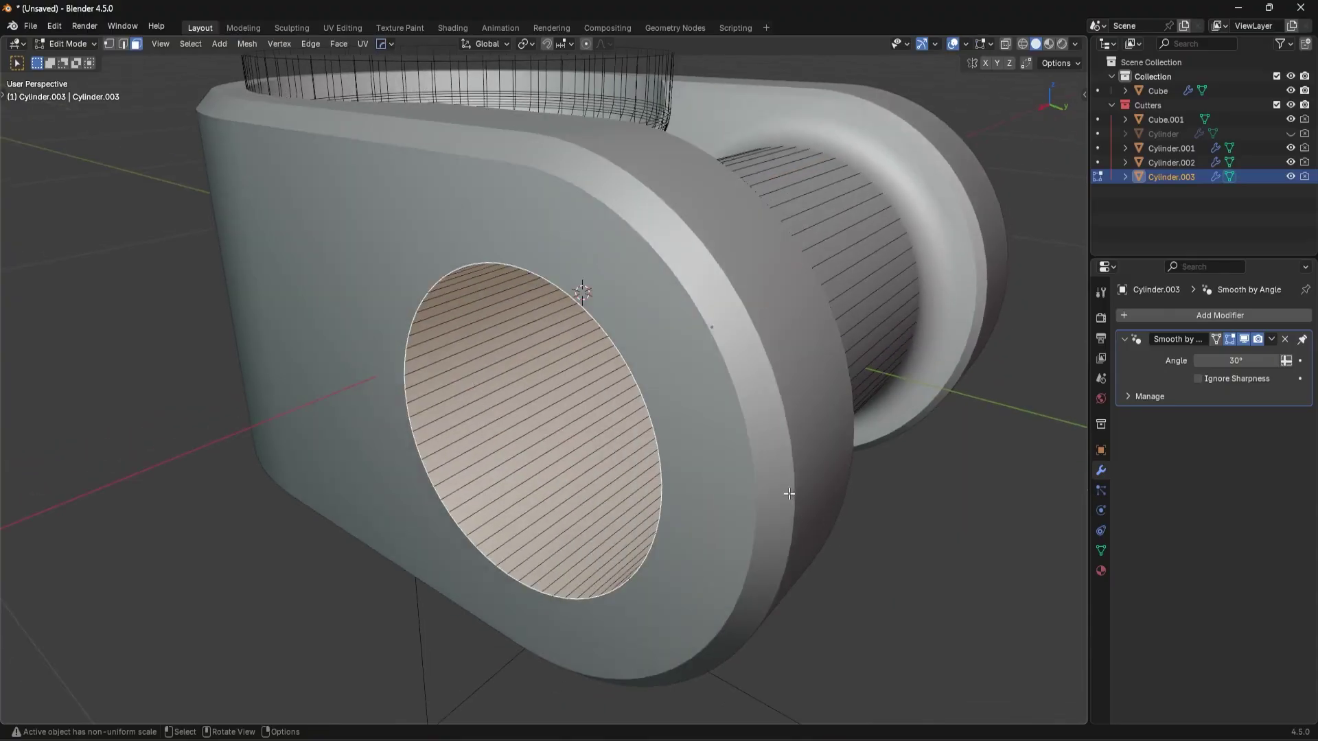
key(alt+n)
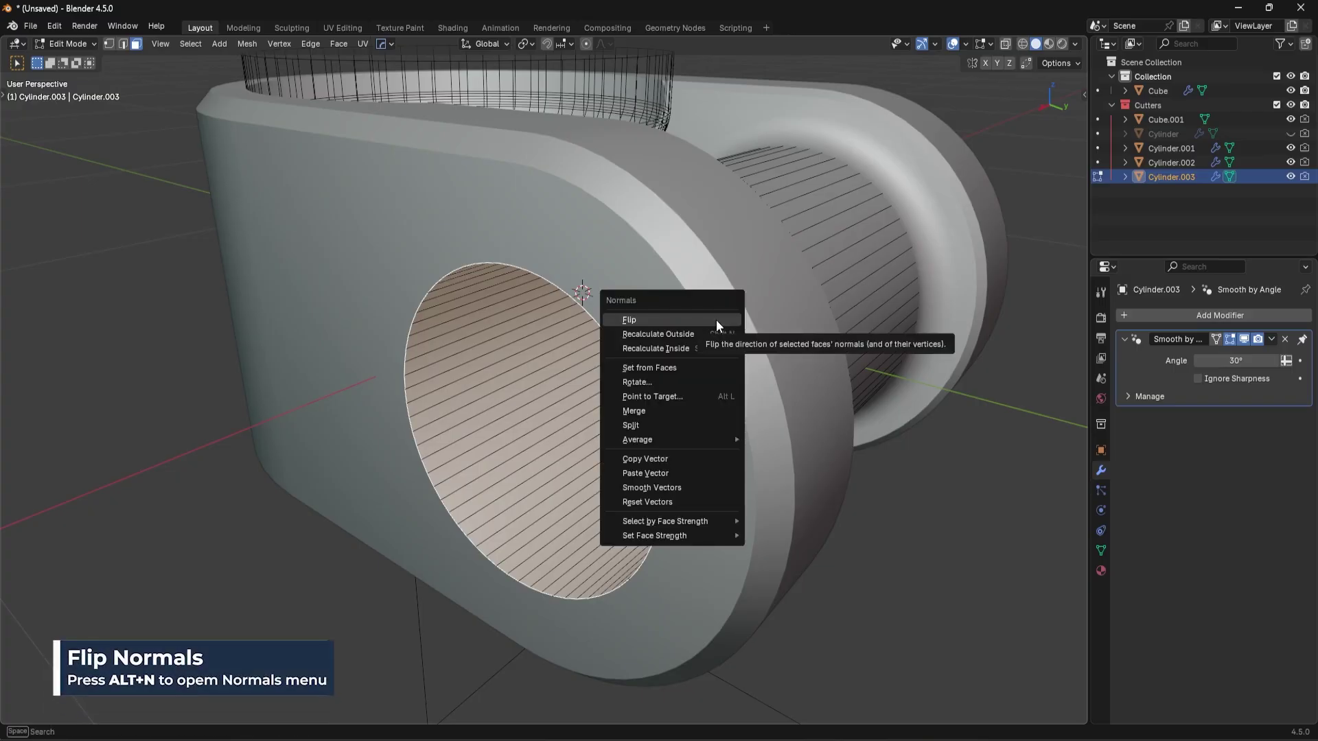
click(715, 320)
- Display face normals and examine the directions of the cutter's end and side normals in wireframe and solid shading
click(988, 44)
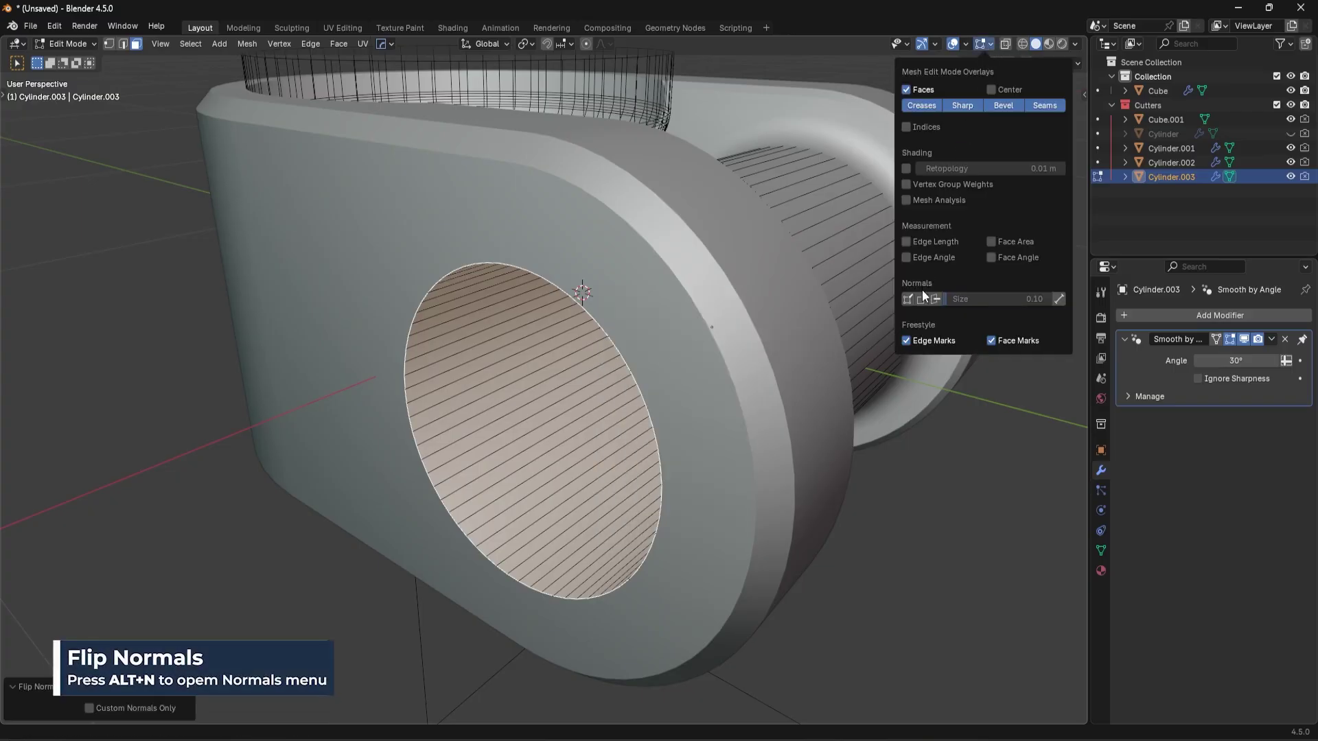
scroll(904, 91, up, 5)
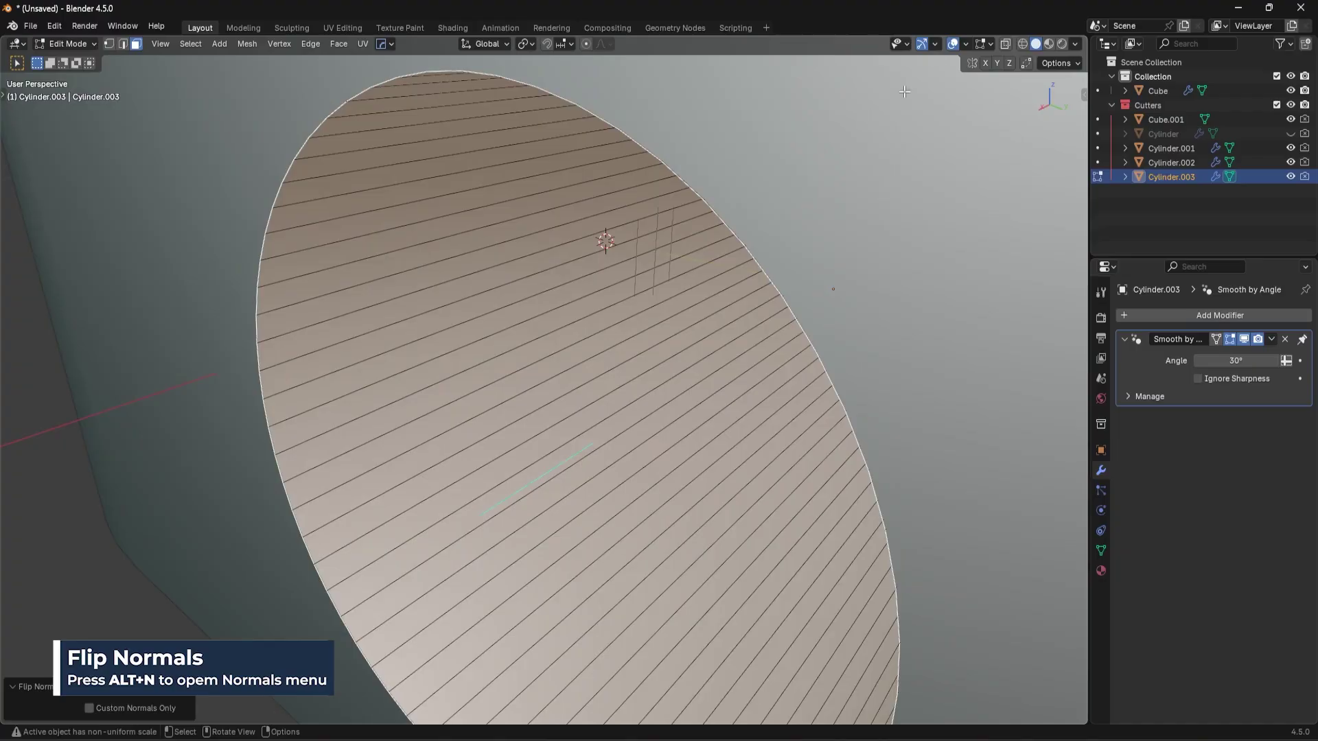
scroll(684, 355, down, 3)
middle_drag(688, 370, 360, 450)
key(z)
click(281, 400)
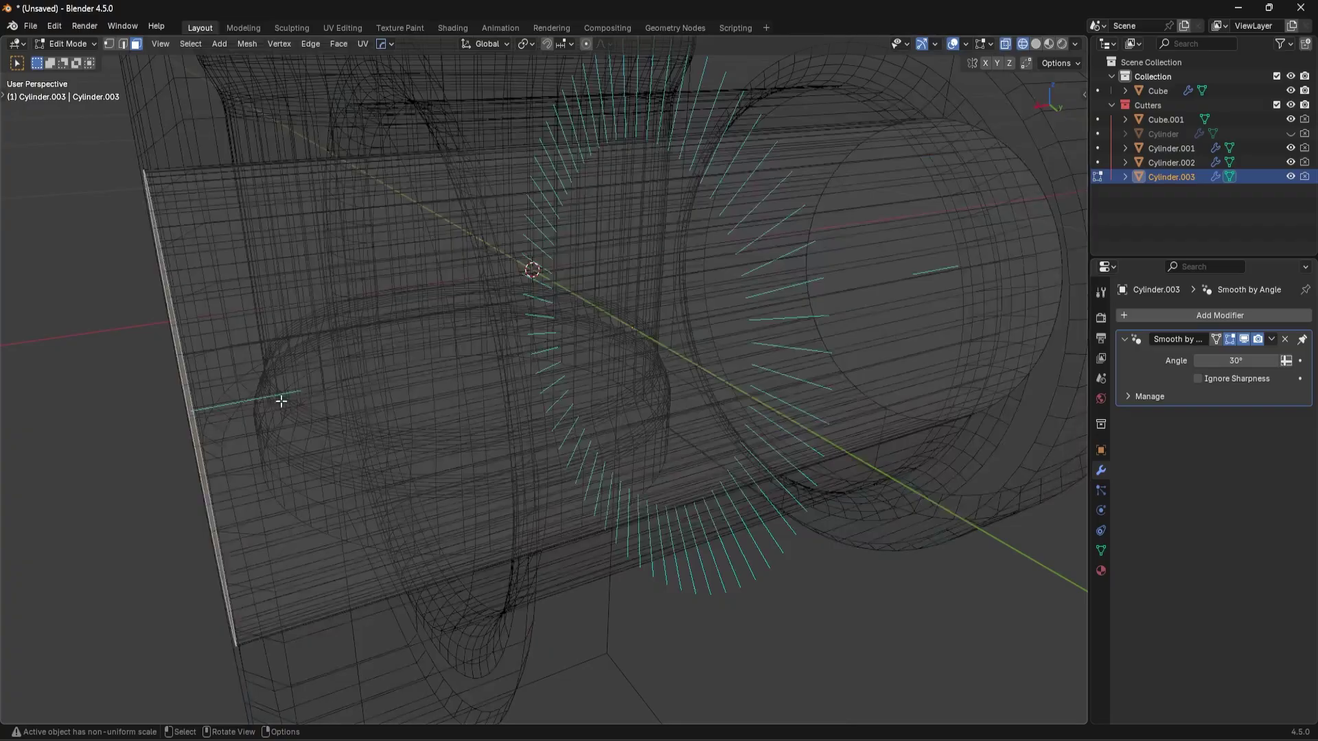
click(446, 384)
mouse_move(450, 387)
middle_down()
mouse_move(500, 417)
mouse_move(638, 453)
middle_up()
scroll(647, 462, down, 4)
middle_drag(799, 467, 781, 500)
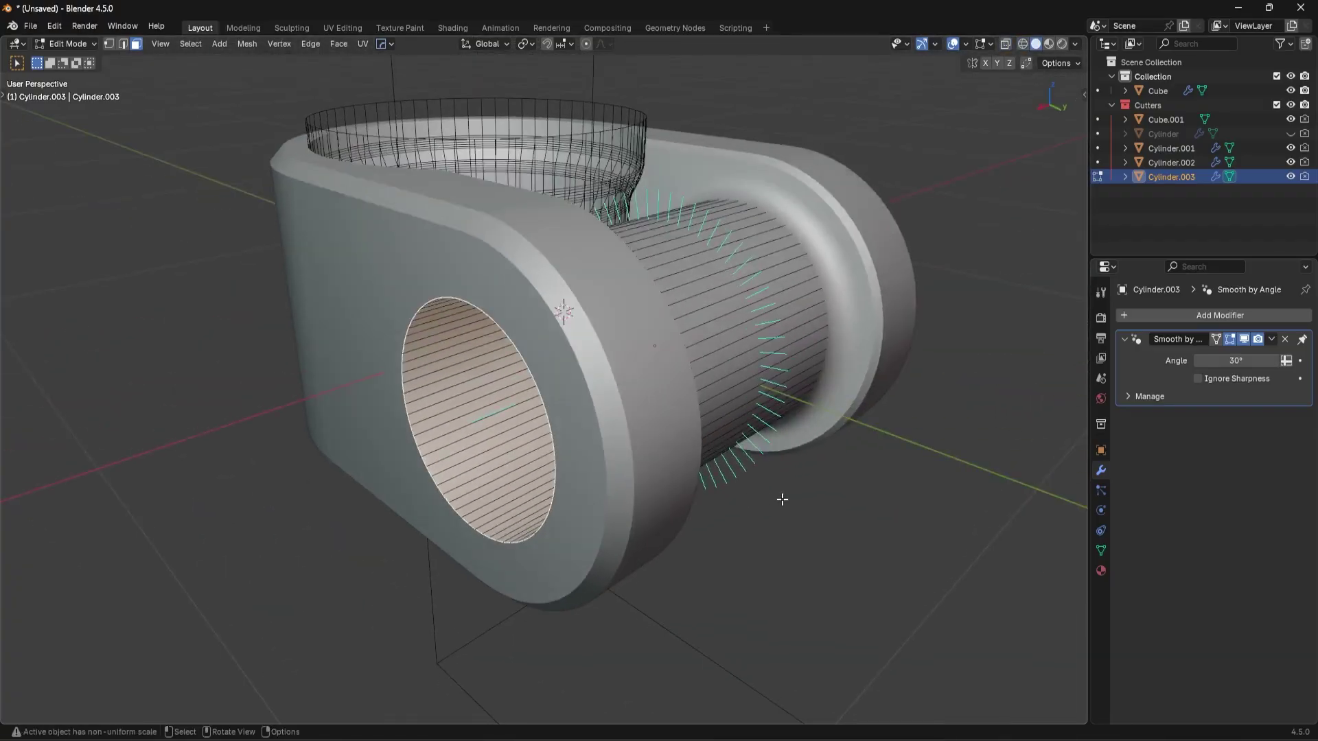
- Leave the trial bevel on the hole cutter's end face and apply the cutter's scale in Object Mode
key(ctrl+b)
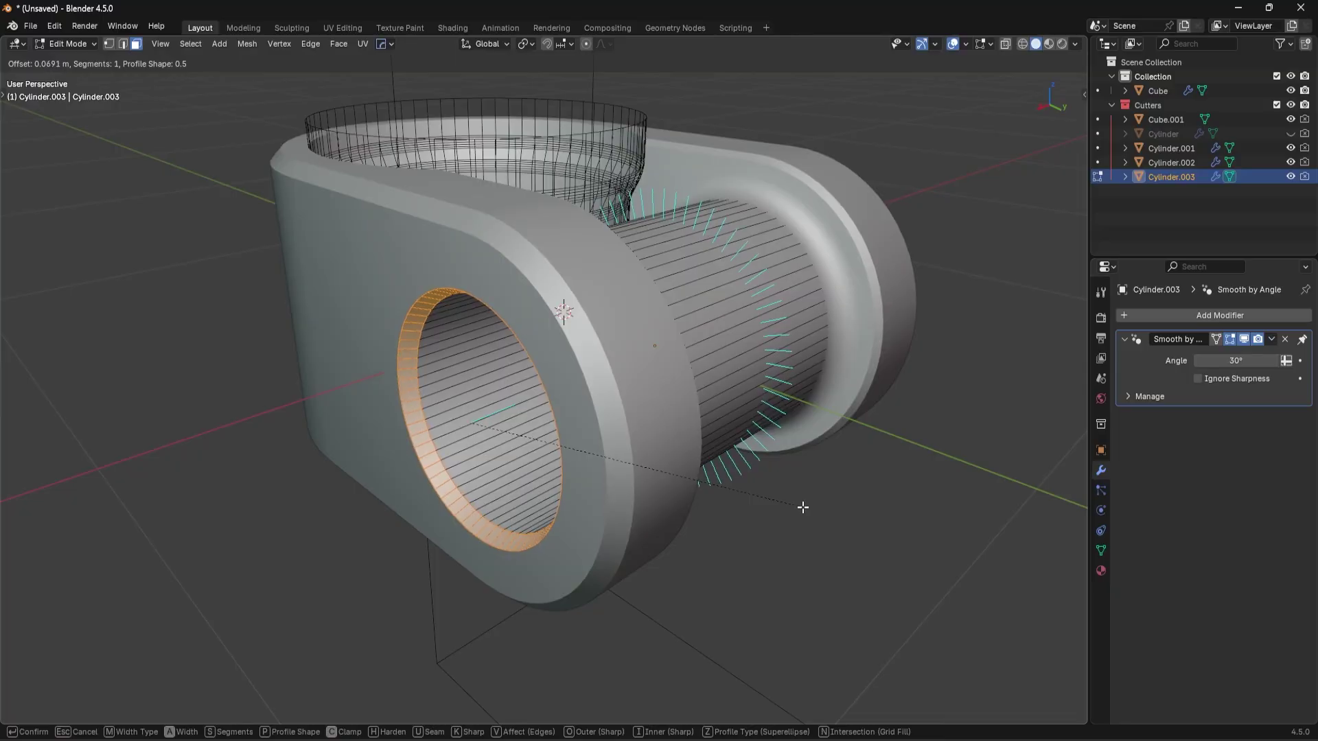
right_click(802, 506)
key(Tab)
click(784, 353)
key(ctrl+a)
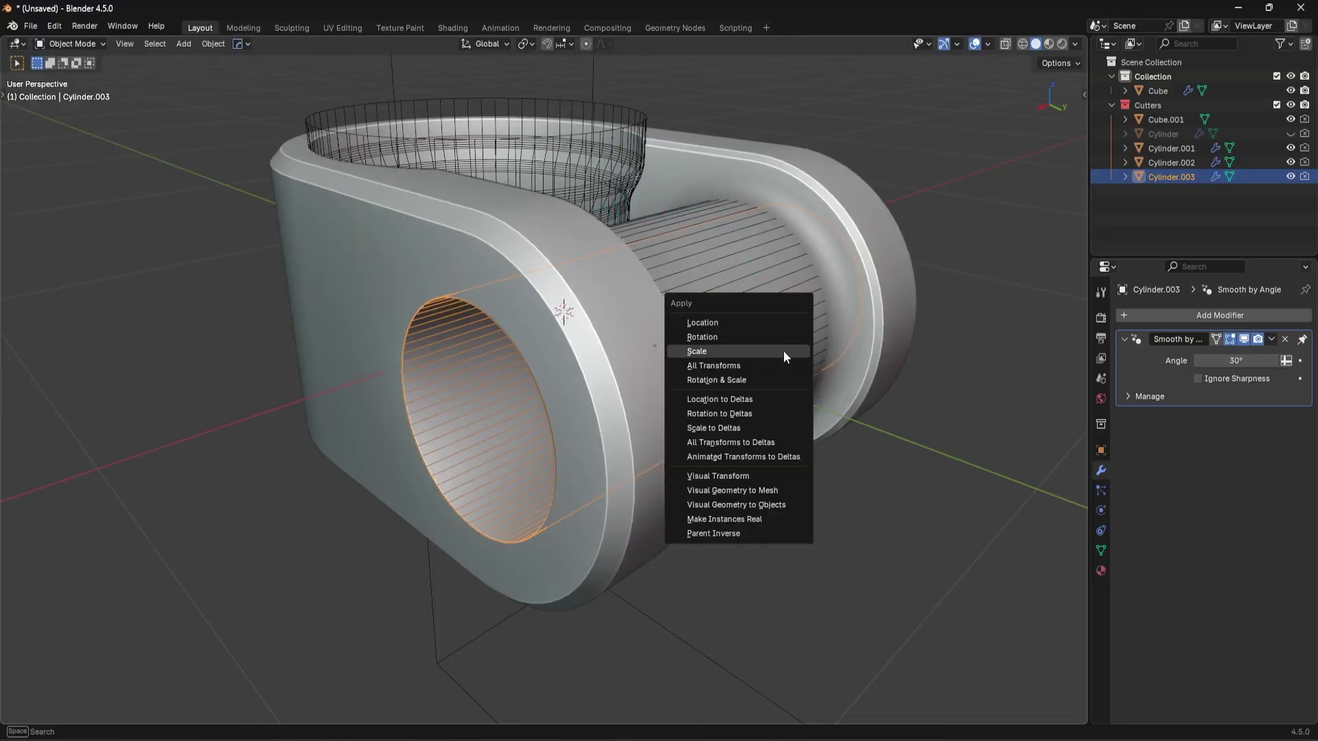
click(784, 351)
- Bevel the cutter's flipped end face with 1 segment so the hole's rim gets a narrow outward-flaring chamfer
key(Tab)
scroll(803, 508, up, 3)
key(ctrl+b)
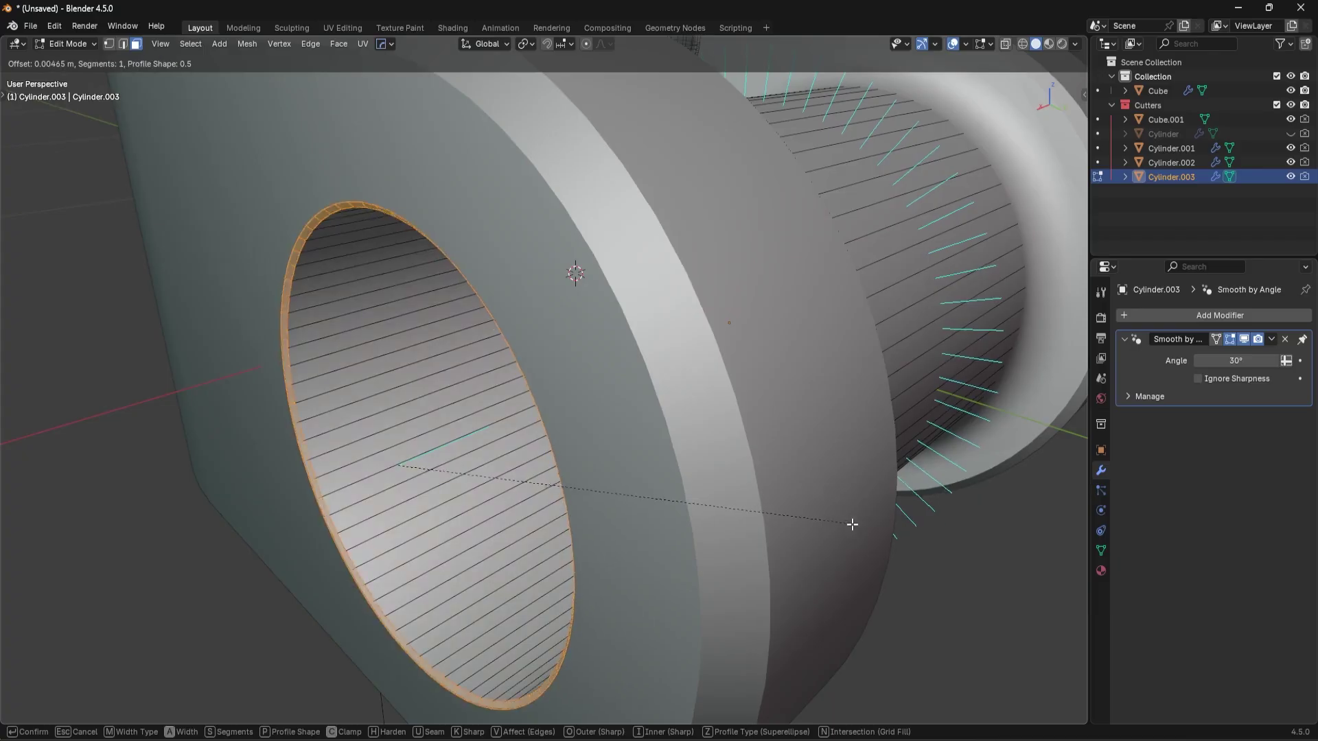
click(859, 527)
key(ctrl+Tab)
click(851, 360)
scroll(768, 440, down, 6)
key(shift+2)
- Mirror the cutter's beveled end to its other end with MACHIN3 Symmetrize on Z, and bring up the normals display settings
middle_drag(628, 484, 798, 414)
middle_drag(677, 366, 451, 516)
key(alt+h)
key(ctrl+Tab)
key(alt+x)
click(982, 47)
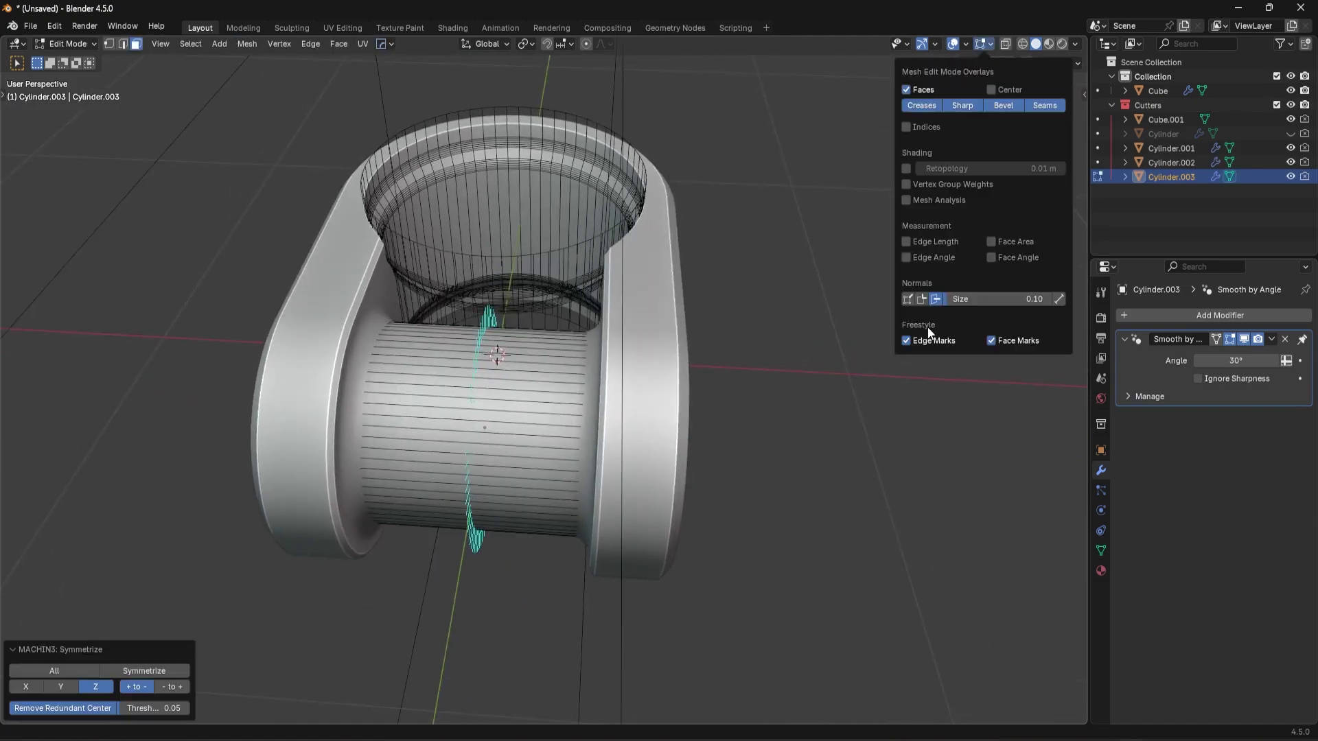
- Return to Object Mode and hide the Cutters collection to check the chamfered hole
middle_drag(549, 511, 395, 380)
key(Tab)
click(647, 371)
key(shift+2)
middle_drag(576, 365, 748, 384)
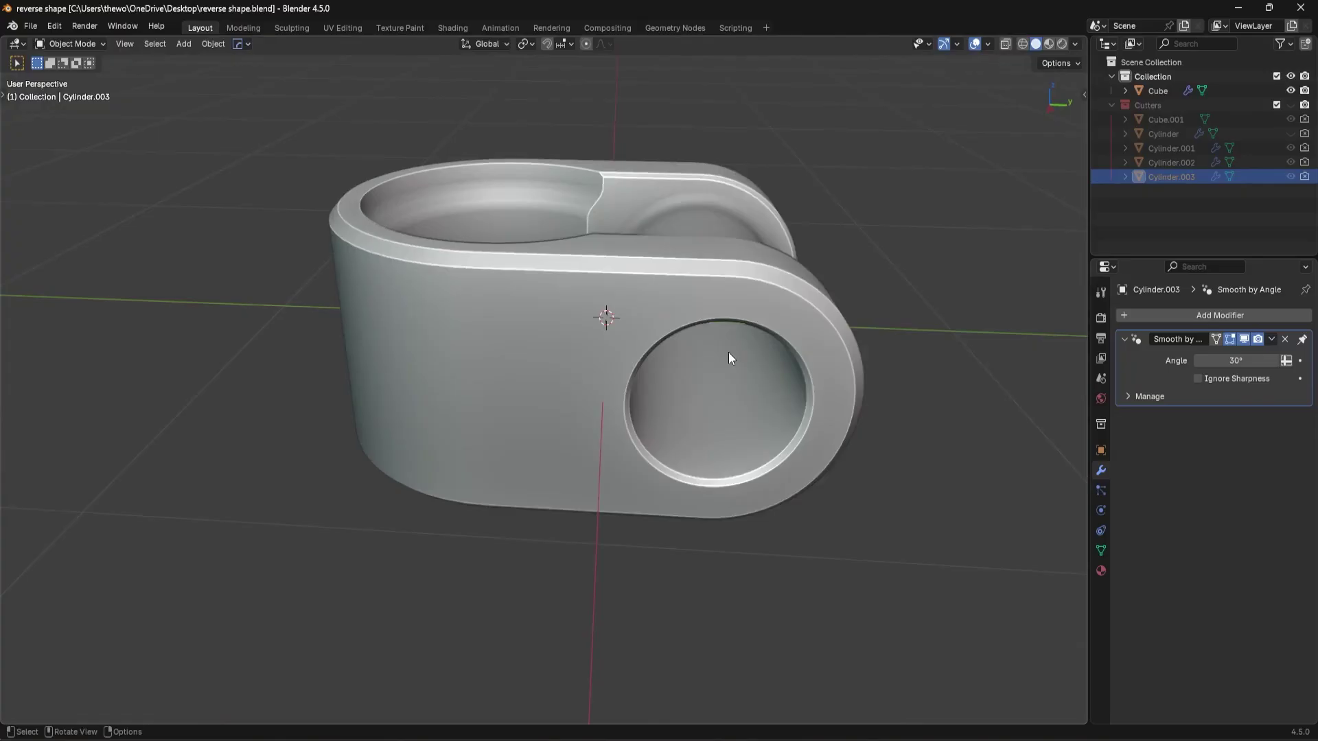
- Add a 2 m cube in the right view and flatten it along Z to about 0.073 as a thin slab
key(KP_3)
key(shift+a)
mouse_move(727, 352)
click(831, 365)
key(s)
key(z)
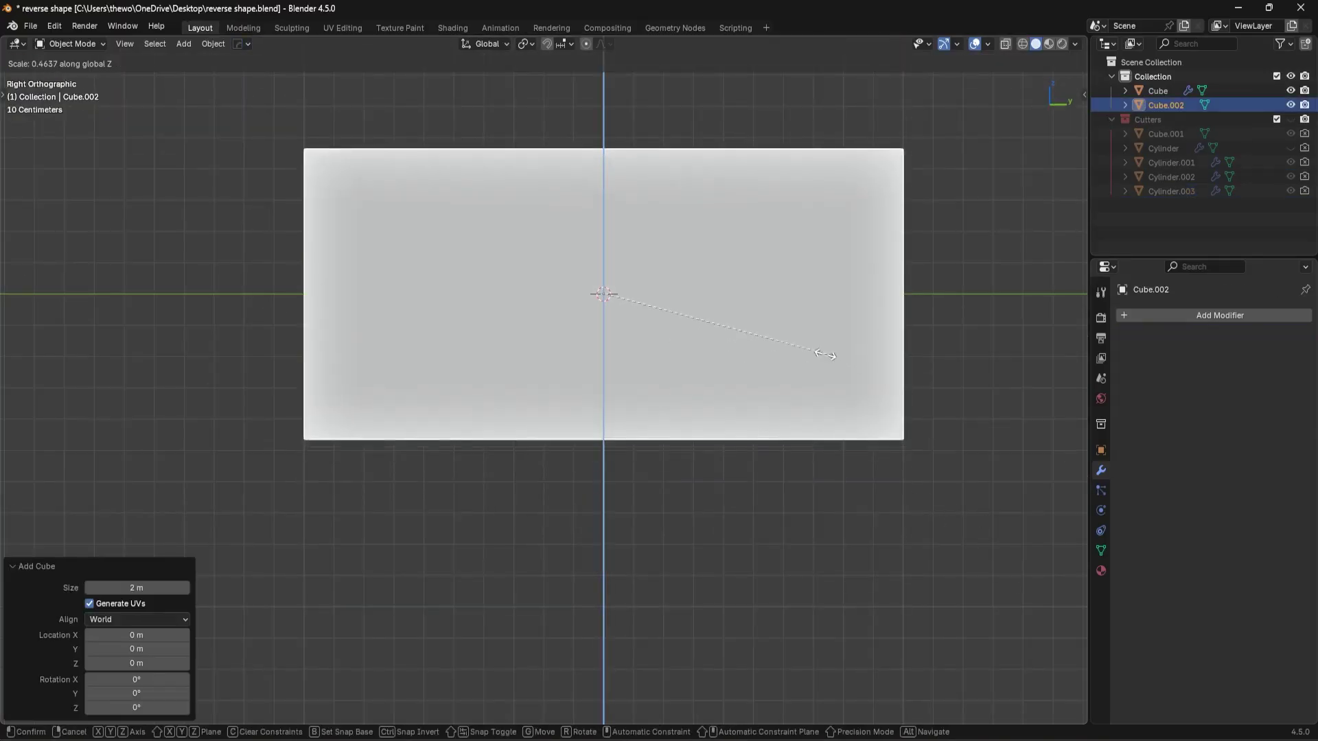
click(689, 305)
- Move the slab along Y until its front edge ends within the pin hole, and scale it along Z by about 0.929
key(g)
key(y)
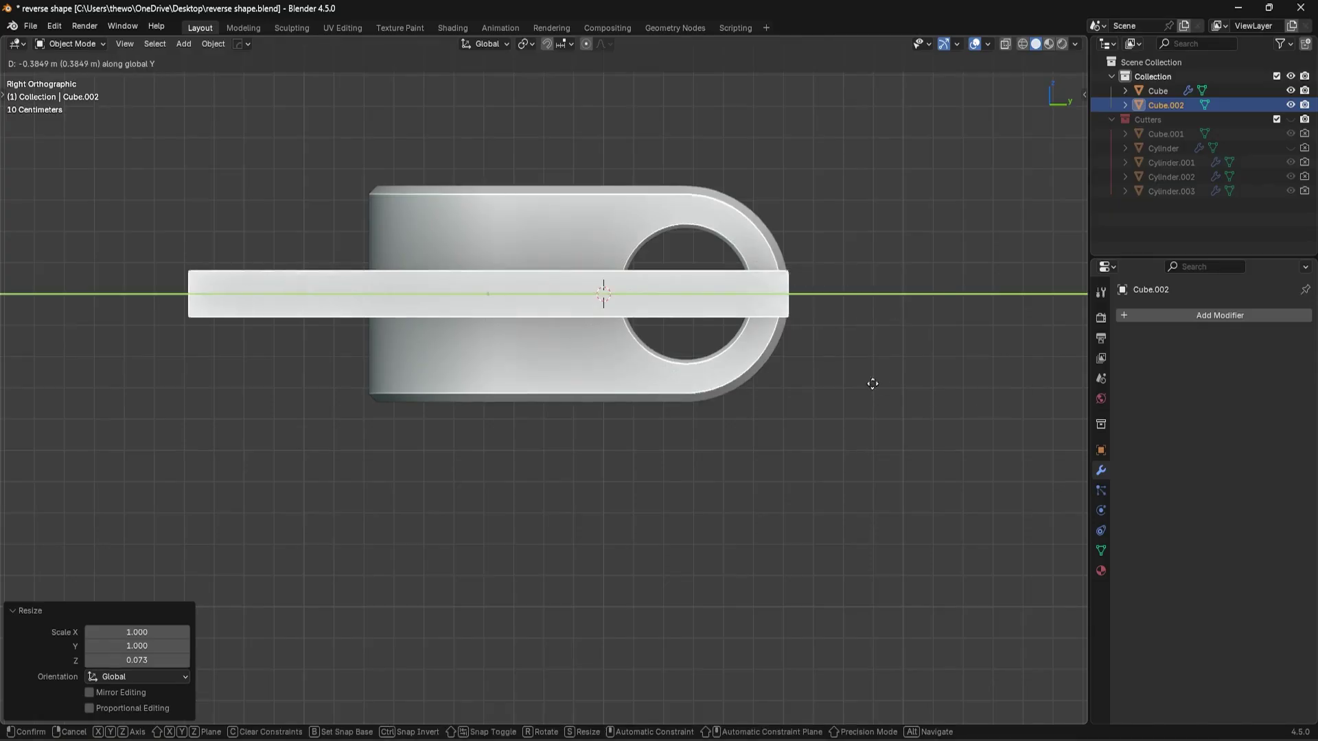
click(744, 373)
middle_drag(744, 373, 644, 434)
key(s)
key(z)
click(801, 397)
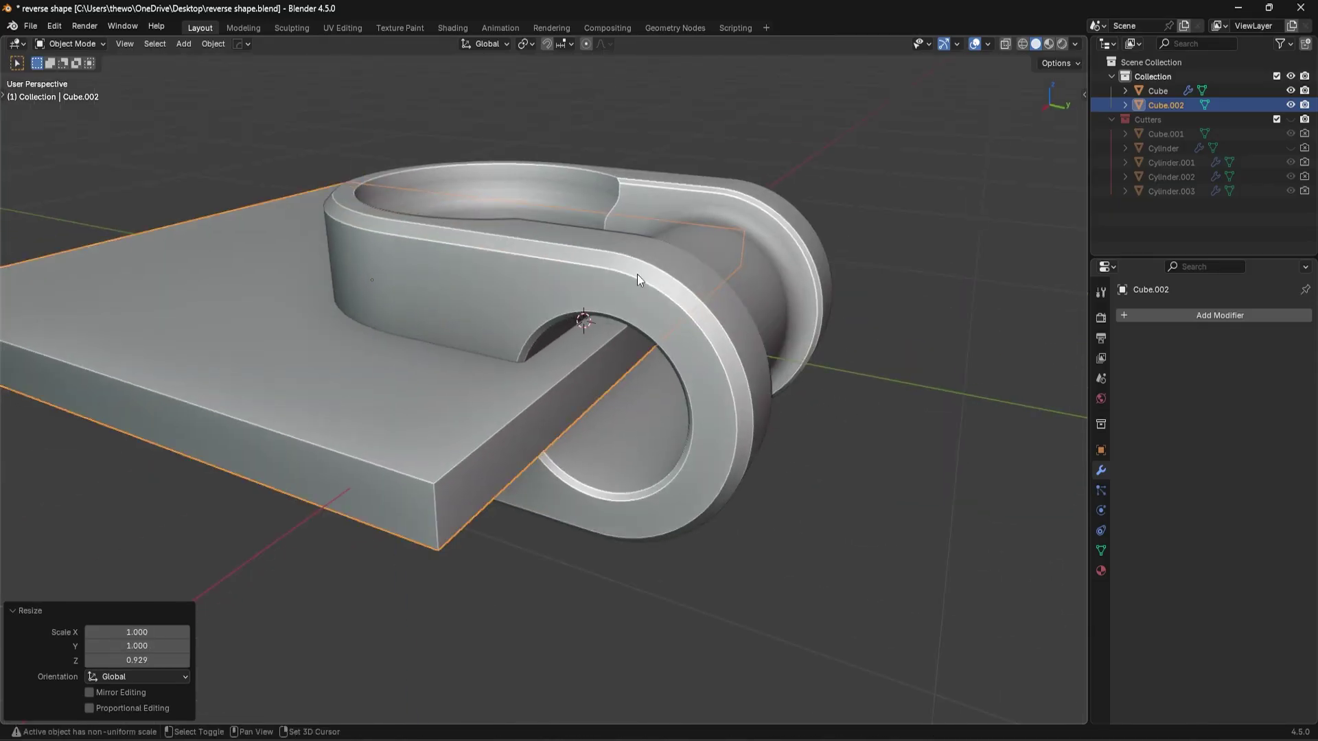
- Subtract the slab from the body with a Hard Ops Difference Boolean and rescale the slab along Z to adjust the slot
shift+click(637, 274)
key(ctrl+KP_Subtract)
middle_drag(637, 274, 709, 313)
mouse_move(714, 361)
middle_down()
mouse_move(726, 368)
mouse_move(623, 411)
mouse_move(461, 412)
mouse_move(706, 386)
middle_up()
key(s)
key(z)
click(925, 422)
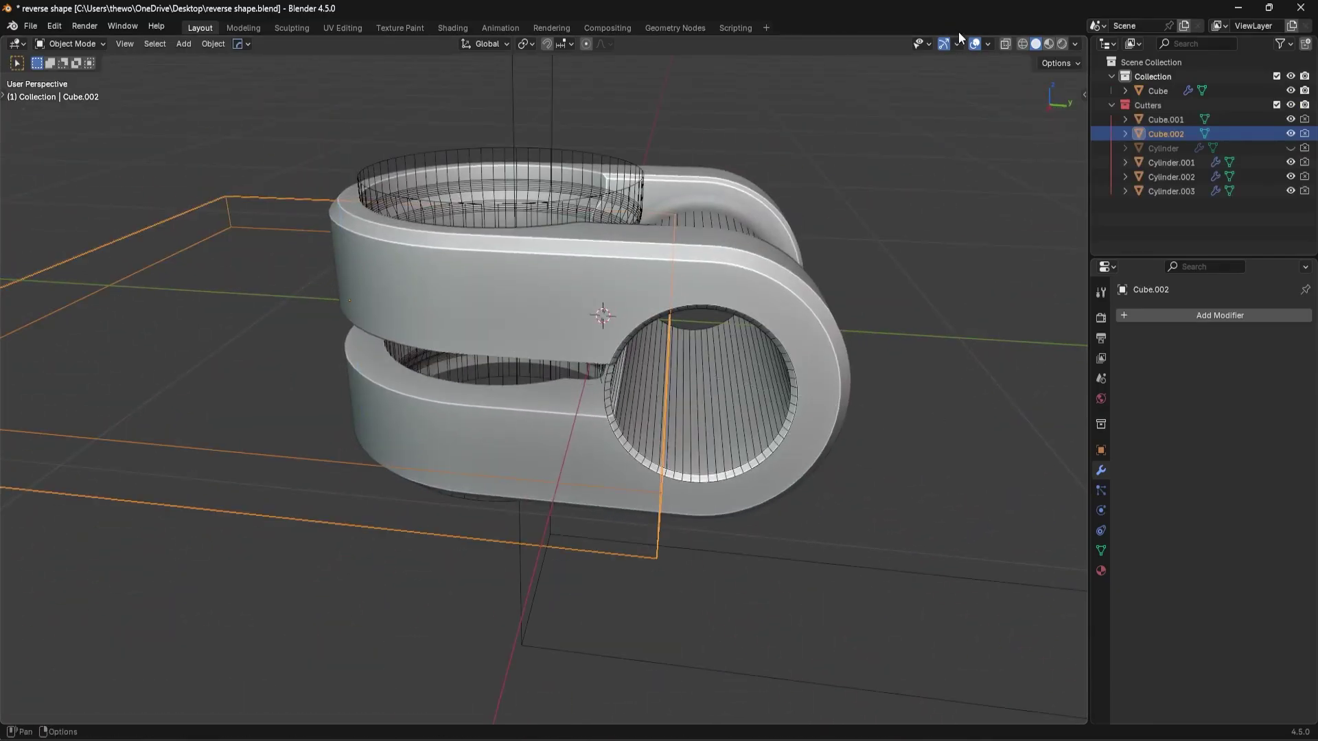
- Hide the viewport overlays and narrow the slot by scaling its cutter along Z to about 0.33
click(973, 44)
scroll(830, 277, down, 4)
key(s)
key(z)
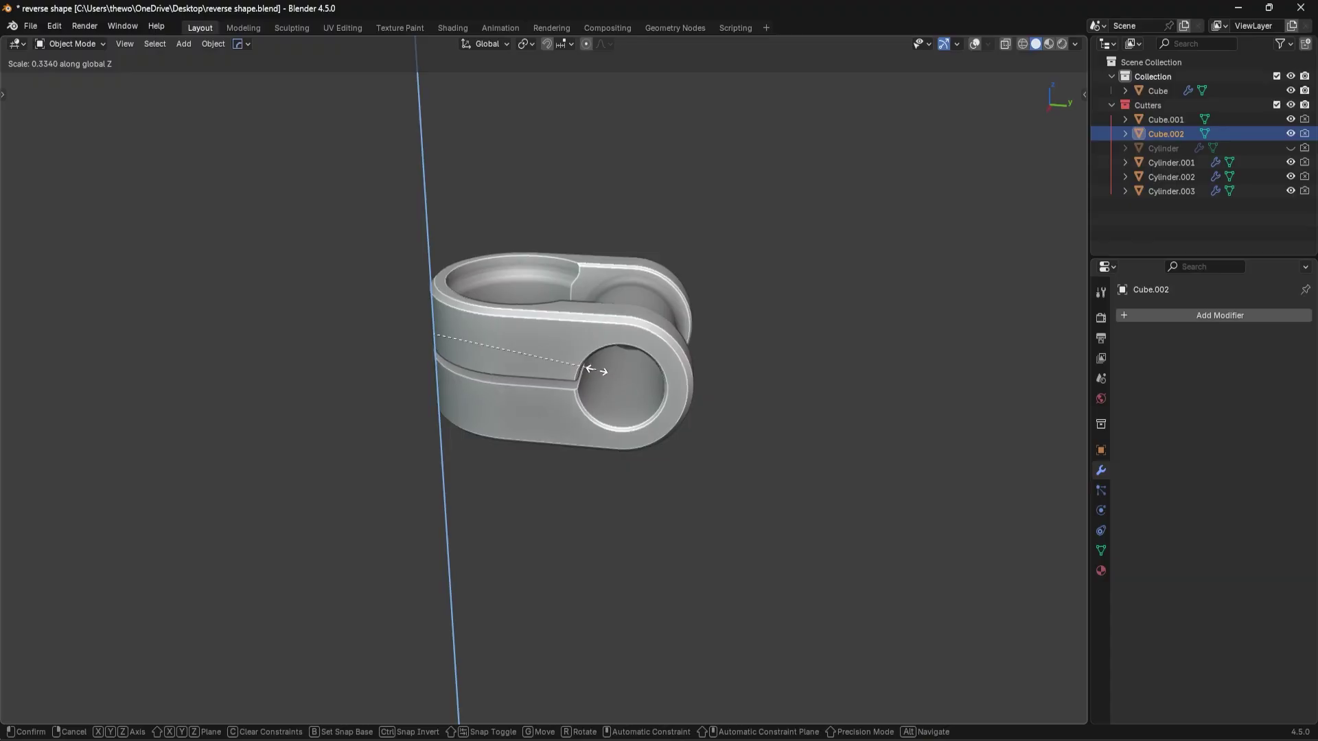
click(596, 369)
middle_drag(596, 369, 694, 382)
- Widen the slot by scaling its slab cutter along Z by about 4.033
key(s)
key(z)
click(419, 351)
mouse_move(466, 376)
middle_down()
mouse_move(494, 323)
mouse_move(365, 374)
mouse_move(446, 357)
mouse_move(439, 391)
mouse_move(453, 393)
middle_up()
- Try scaling the slot's slab cutter further along Z, and undo that scaling
key(s)
key(z)
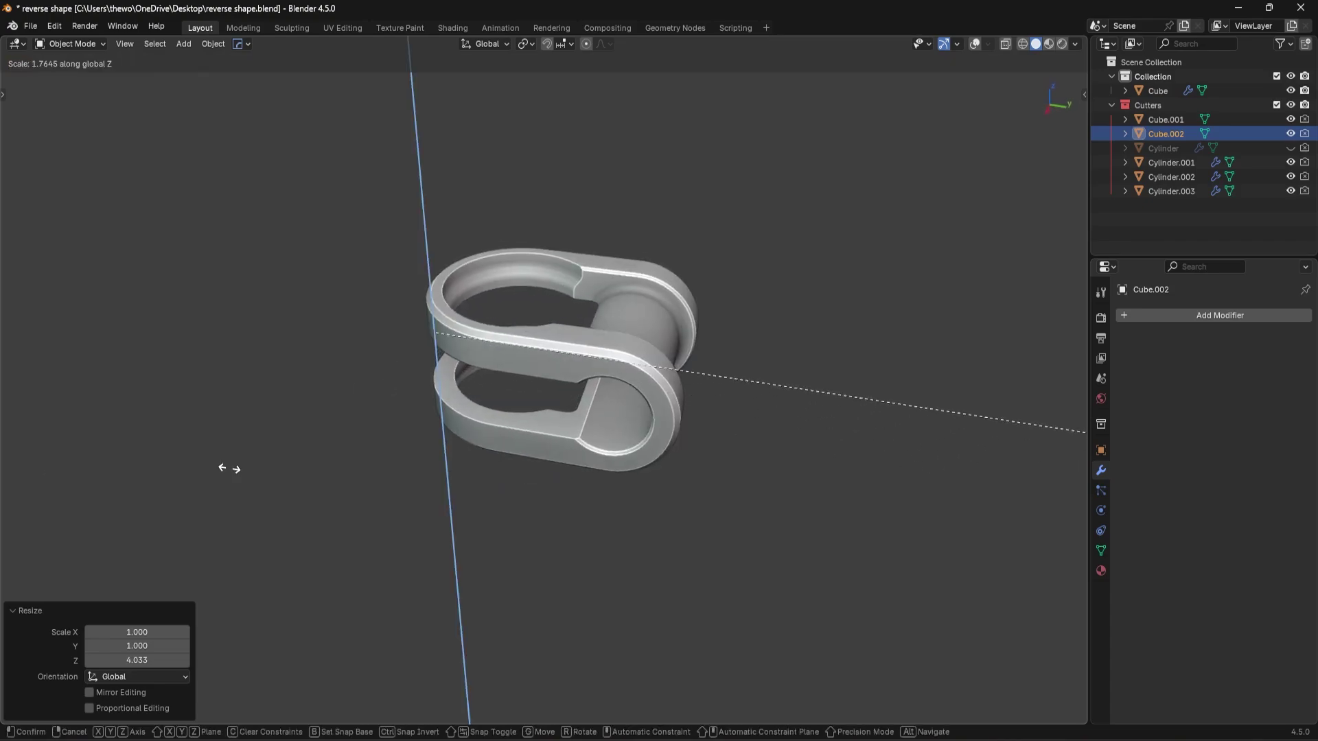
click(573, 352)
mouse_move(759, 392)
middle_down()
mouse_move(793, 361)
mouse_move(742, 380)
middle_up()
key(ctrl+z)
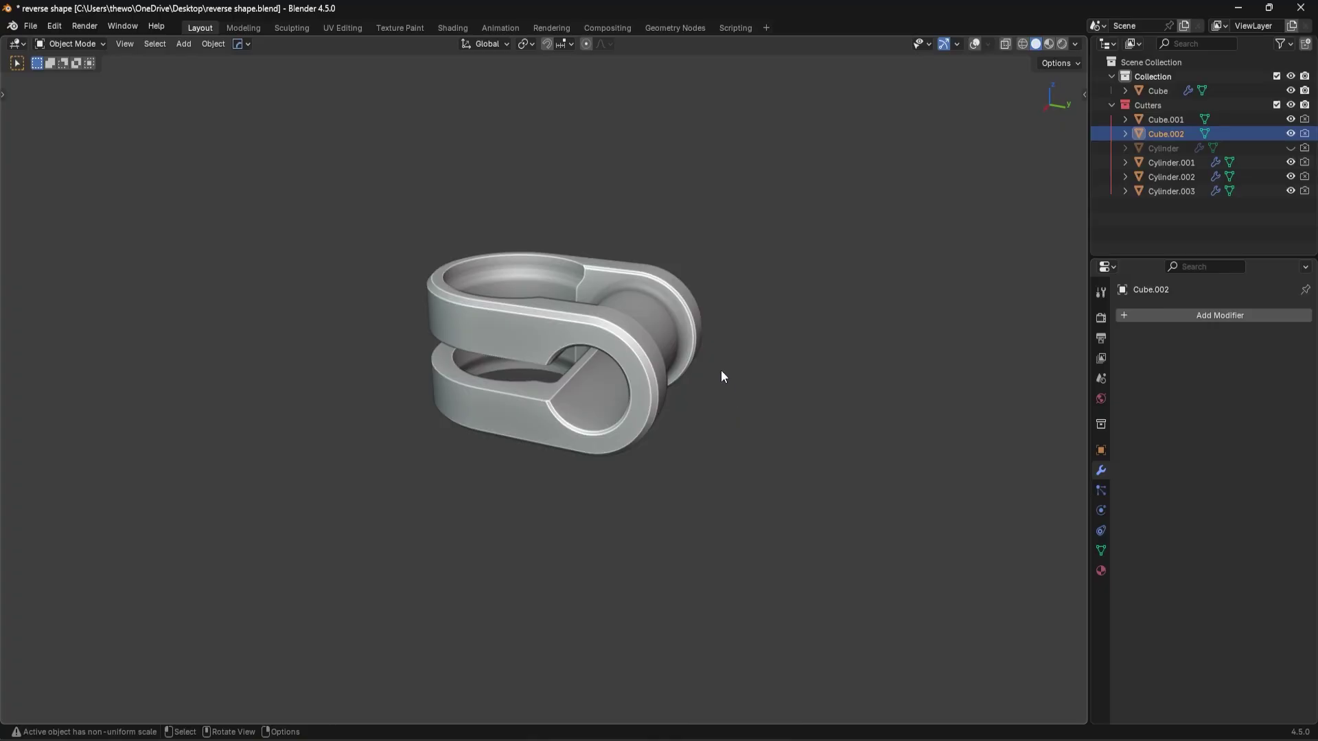
- Scale the slot's slab cutter along Z by about 1.235 to open the slot slightly more
middle_drag(721, 371, 734, 368)
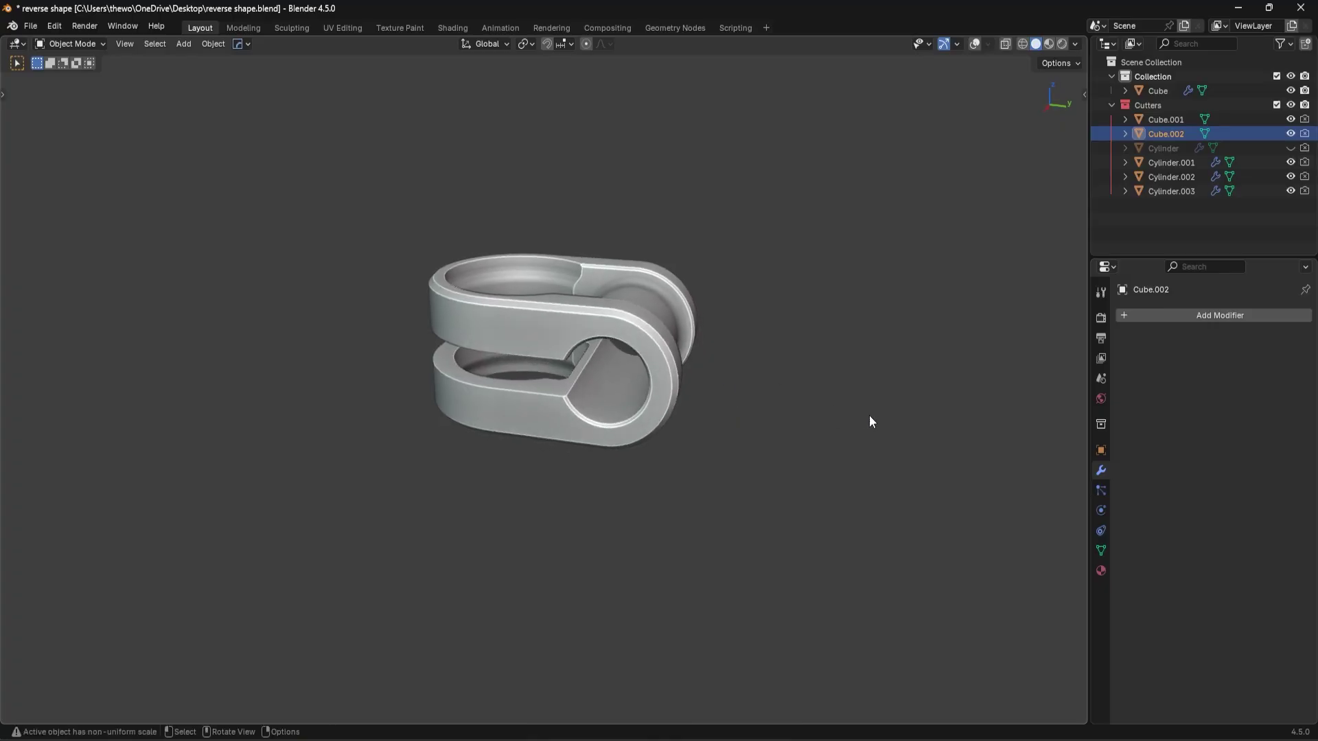
middle_drag(765, 392, 800, 388)
scroll(800, 389, up, 4)
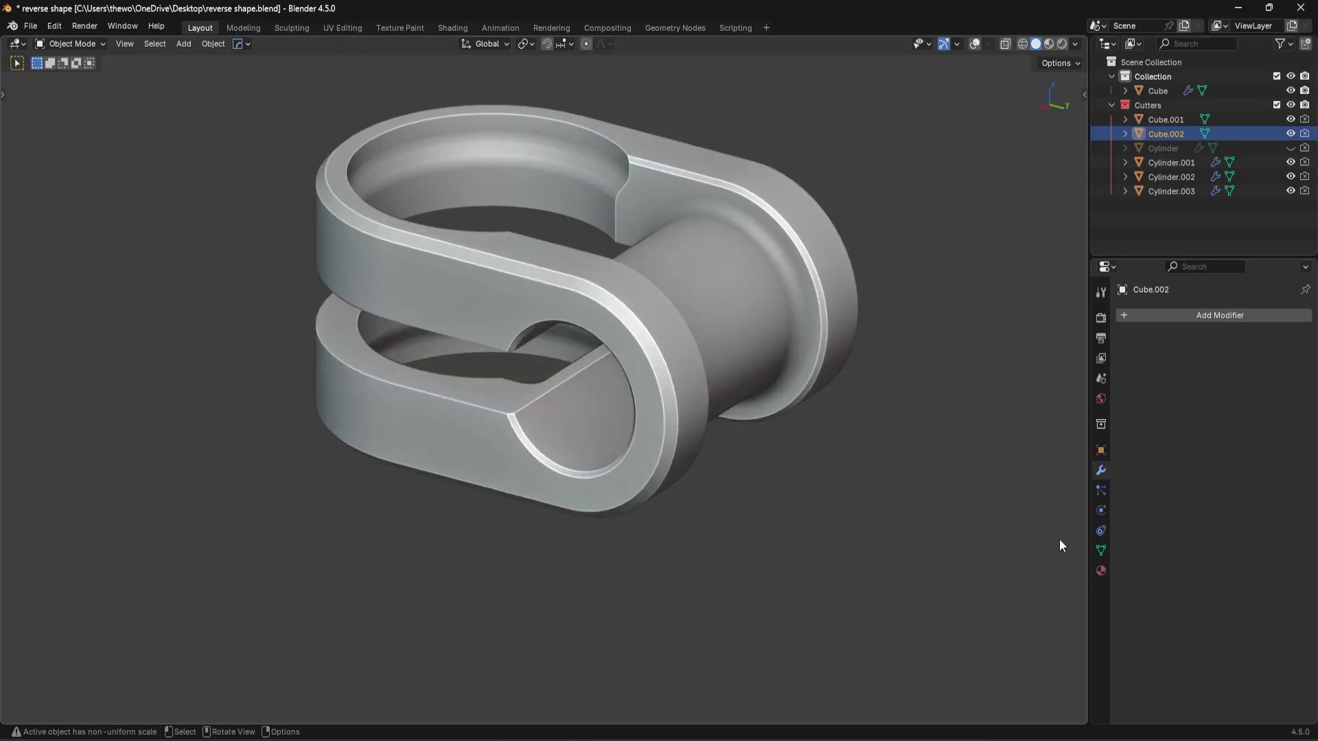
key(s)
key(z)
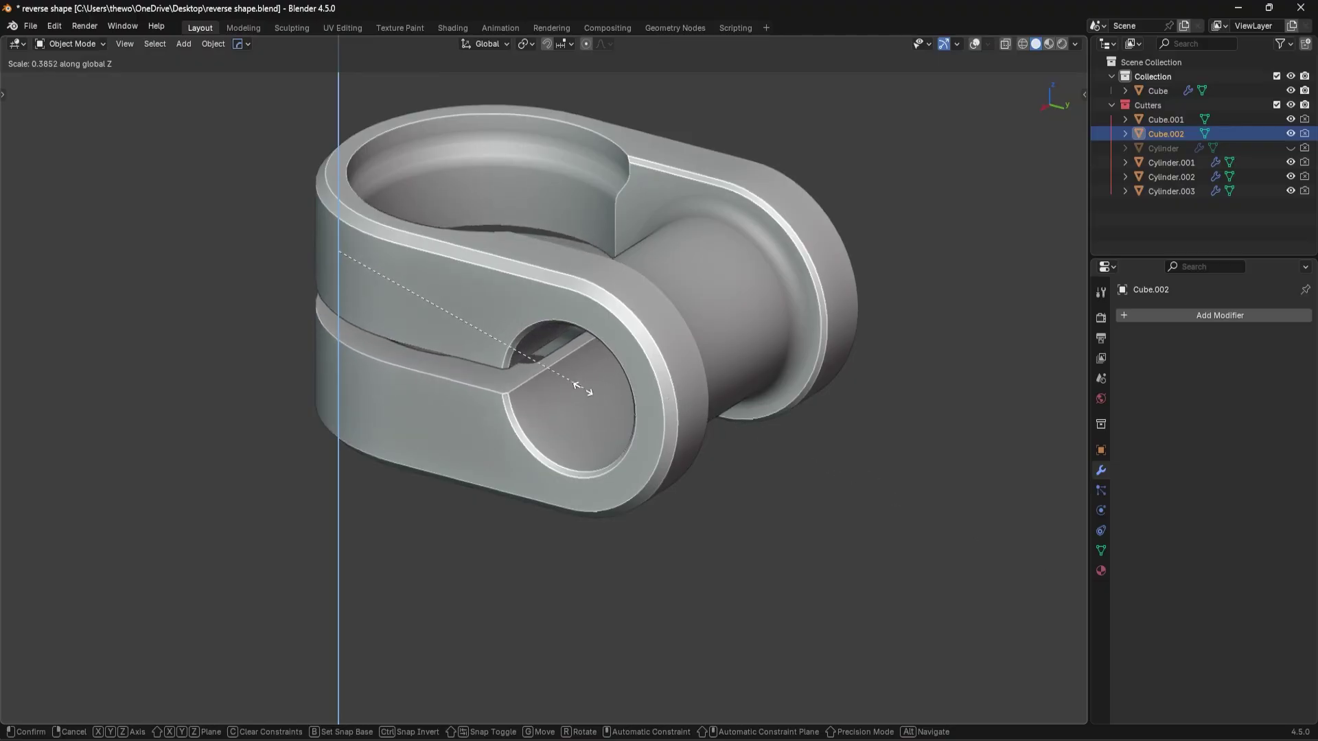
click(89, 580)
middle_drag(439, 426, 659, 412)
key(s)
key(z)
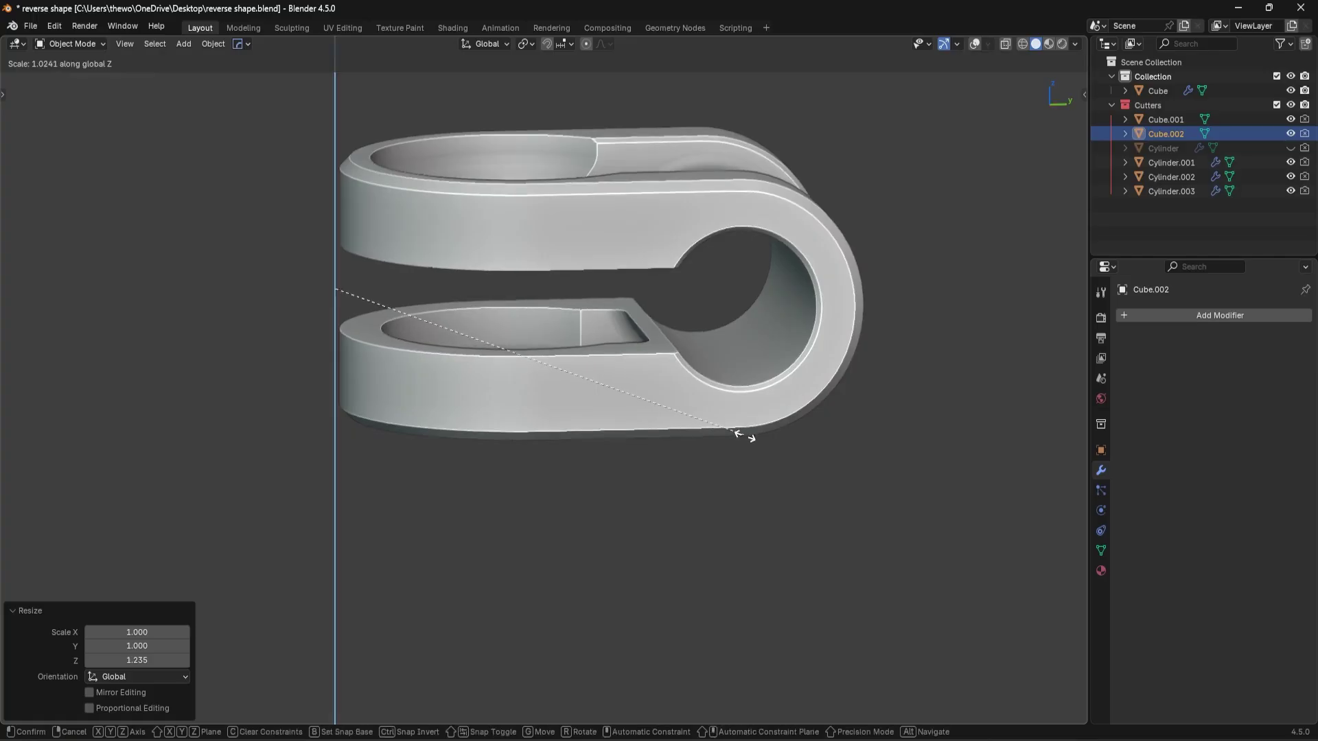
key(Escape)
middle_drag(742, 440, 742, 474)
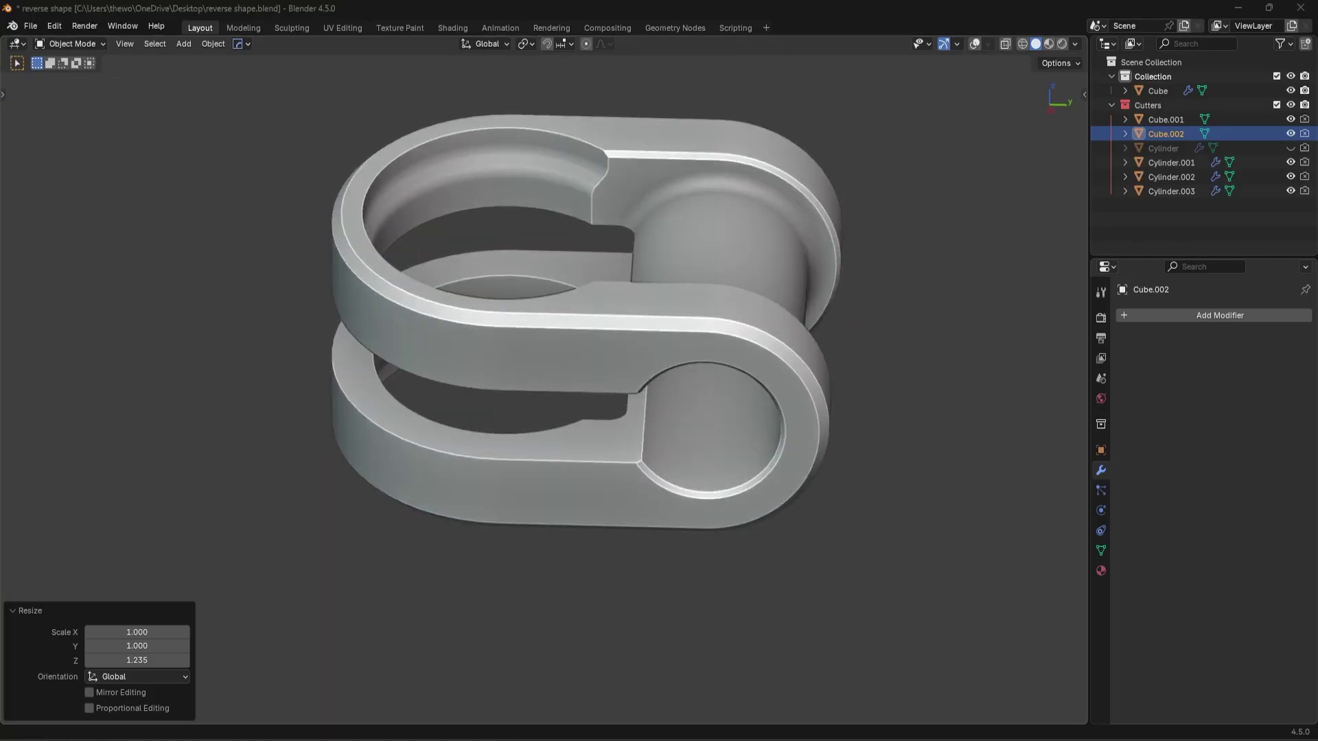
- Show the viewport overlays and select the cylindrical cutter of the pin hole
click(974, 45)
middle_drag(796, 410, 749, 389)
click(699, 434)
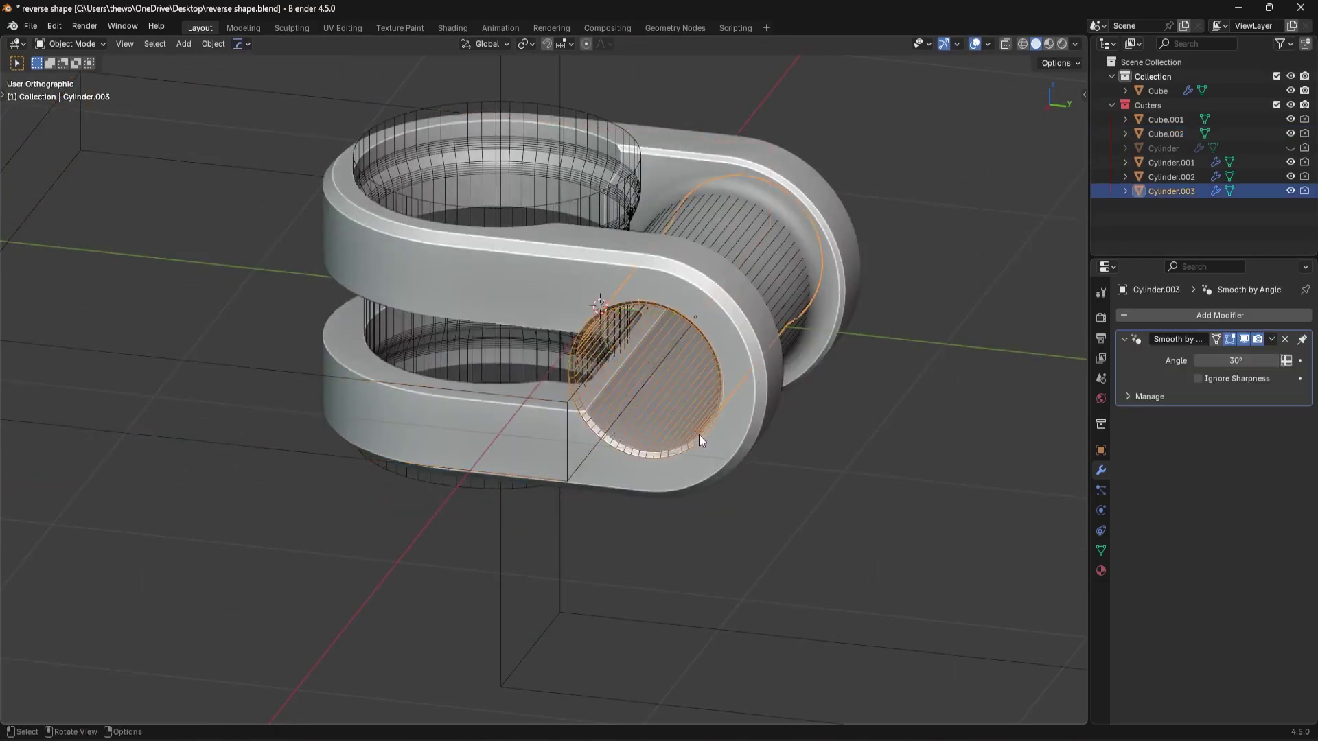
scroll(699, 434, up, 2)
middle_drag(714, 431, 782, 490)
key(KP_5)
scroll(724, 435, down, 5)
- In Edit Mode, add a single centred loop cut around the middle of the pin-hole cylinder cutter
key(Tab)
alt+click(657, 323)
key(g)
key(g)
right_click(662, 369)
key(ctrl+b)
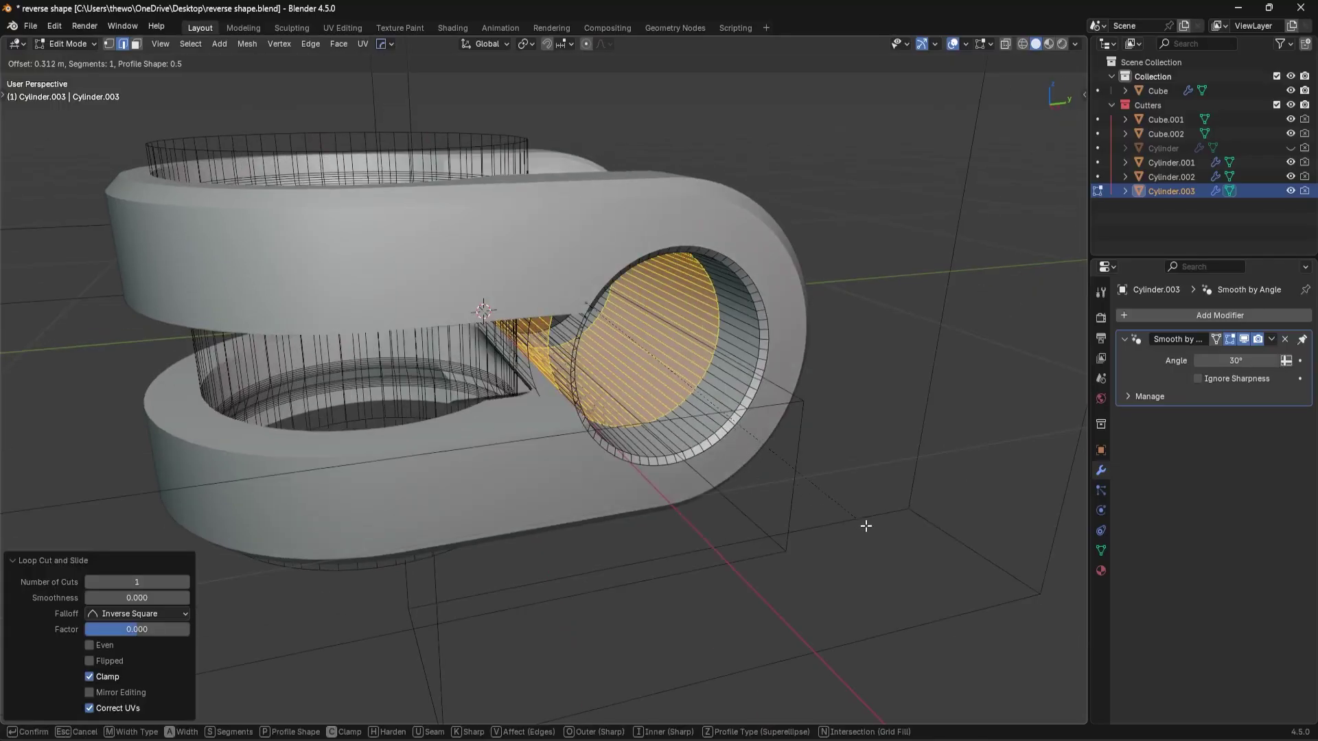
key(Escape)
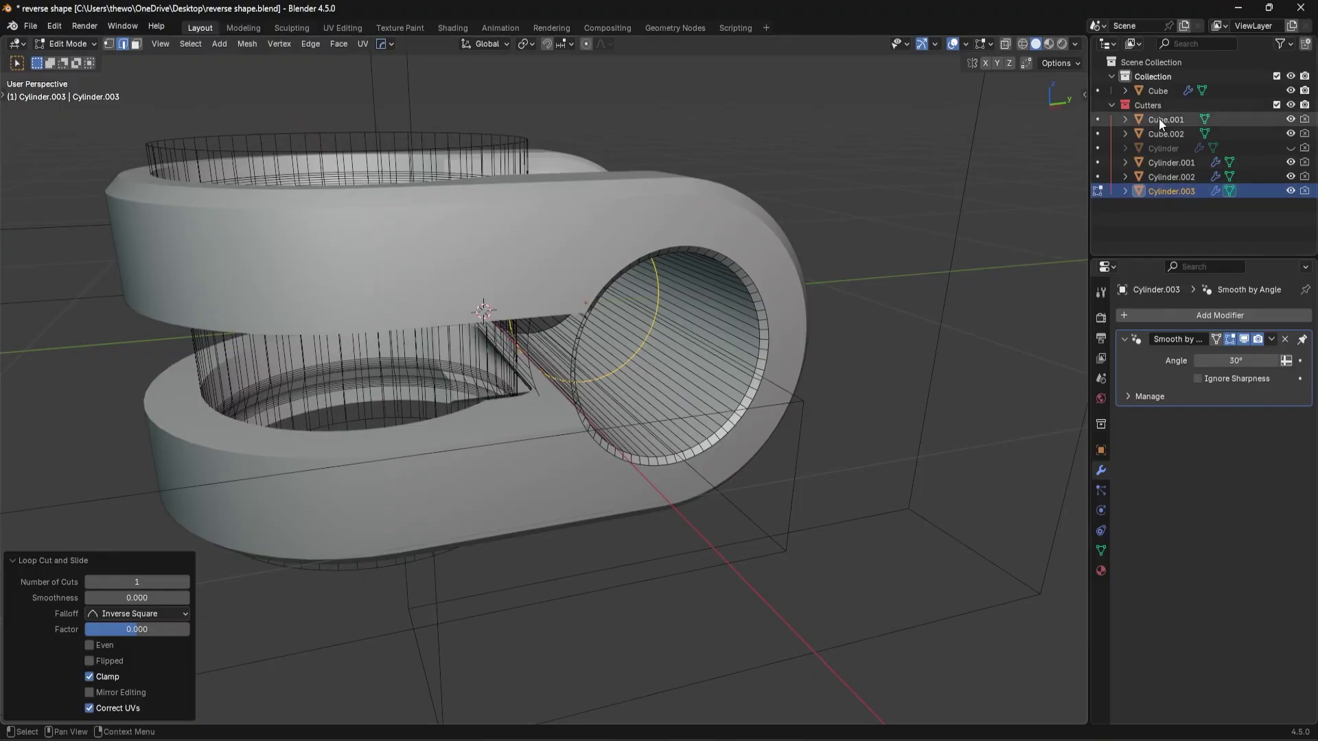
- Hide all the other cutters so that only the pin-hole cylinder remains displayed over the body
click(1290, 105)
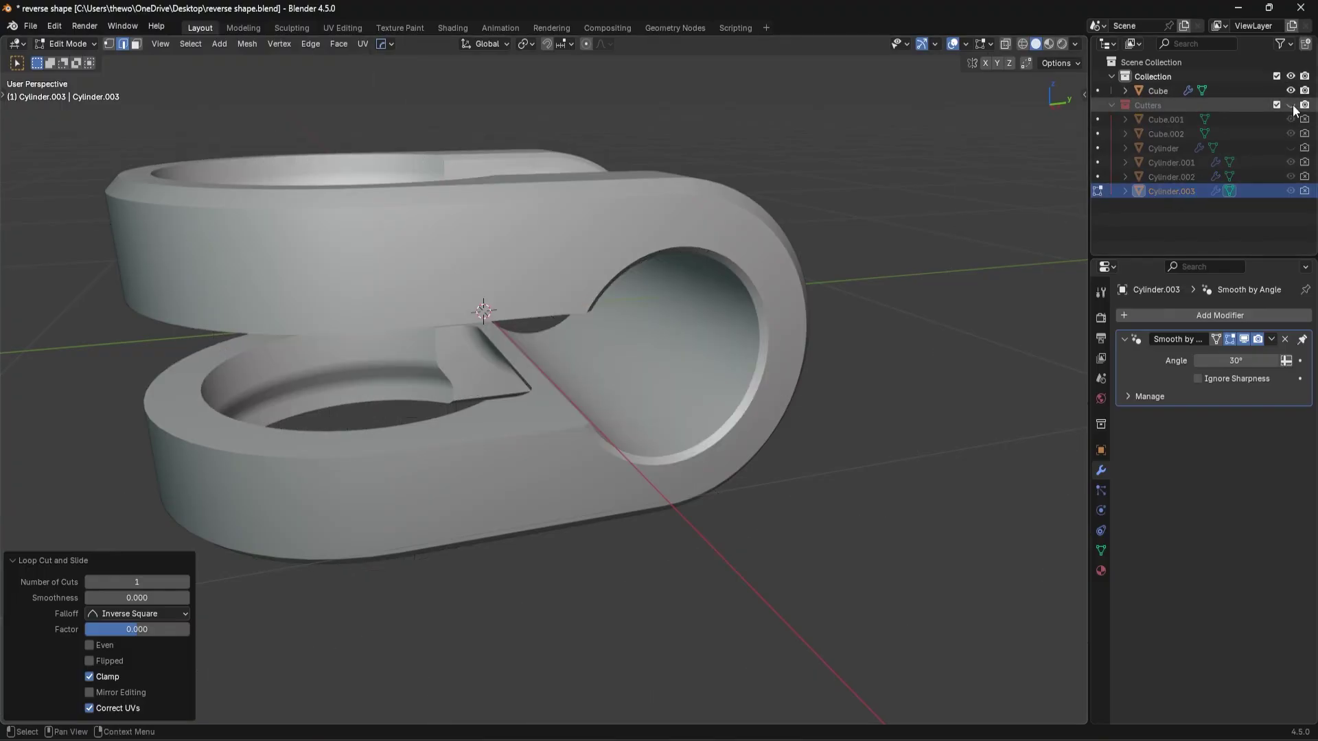
click(1290, 105)
drag(1290, 177, 1291, 162)
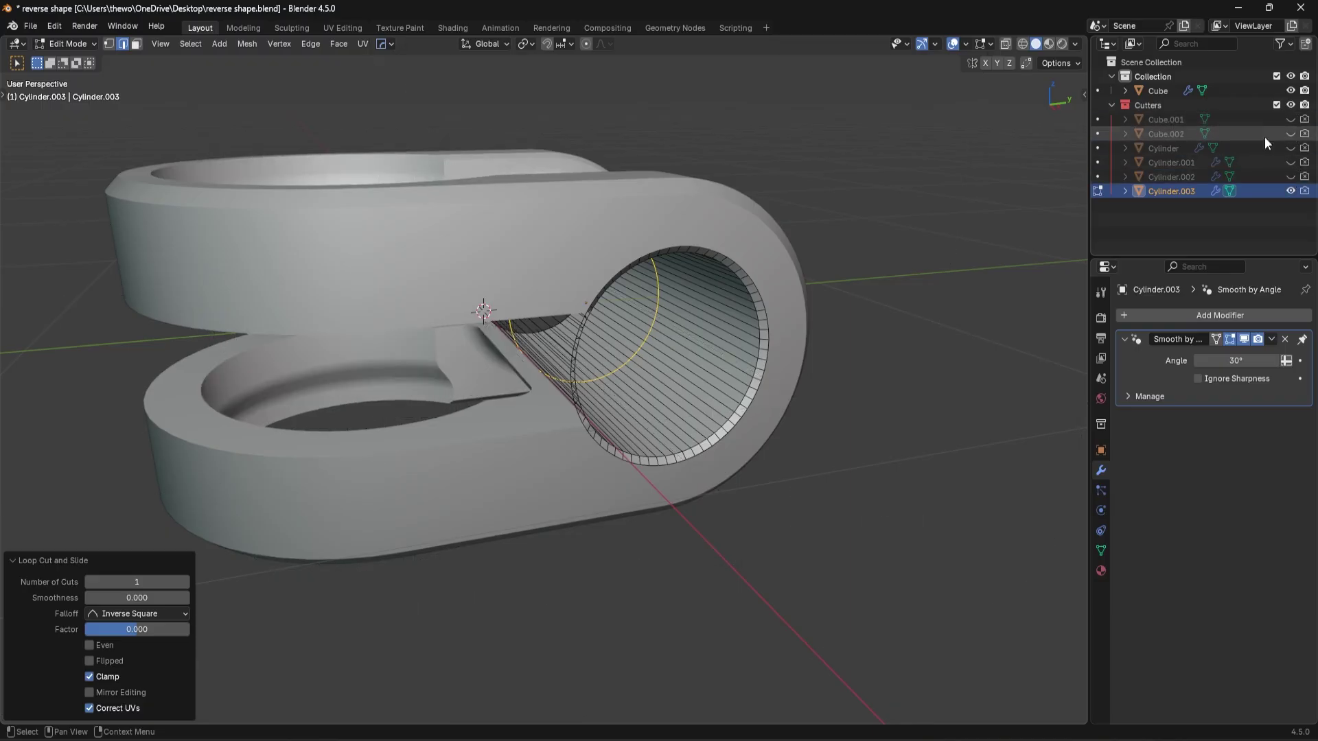
- Bevel the centre edge loop of the pin-hole cutter to a width of about 0.399 m with one segment
scroll(754, 462, up, 3)
key(ctrl+b)
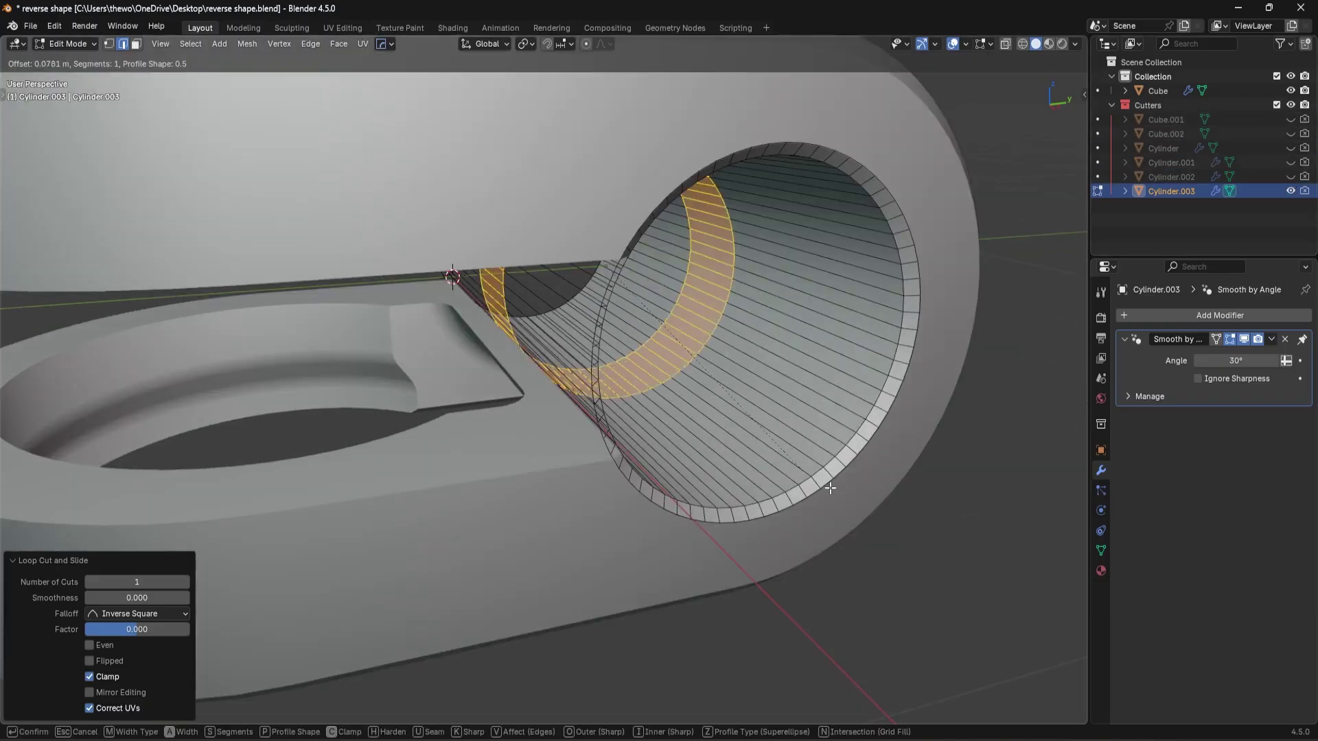
click(976, 547)
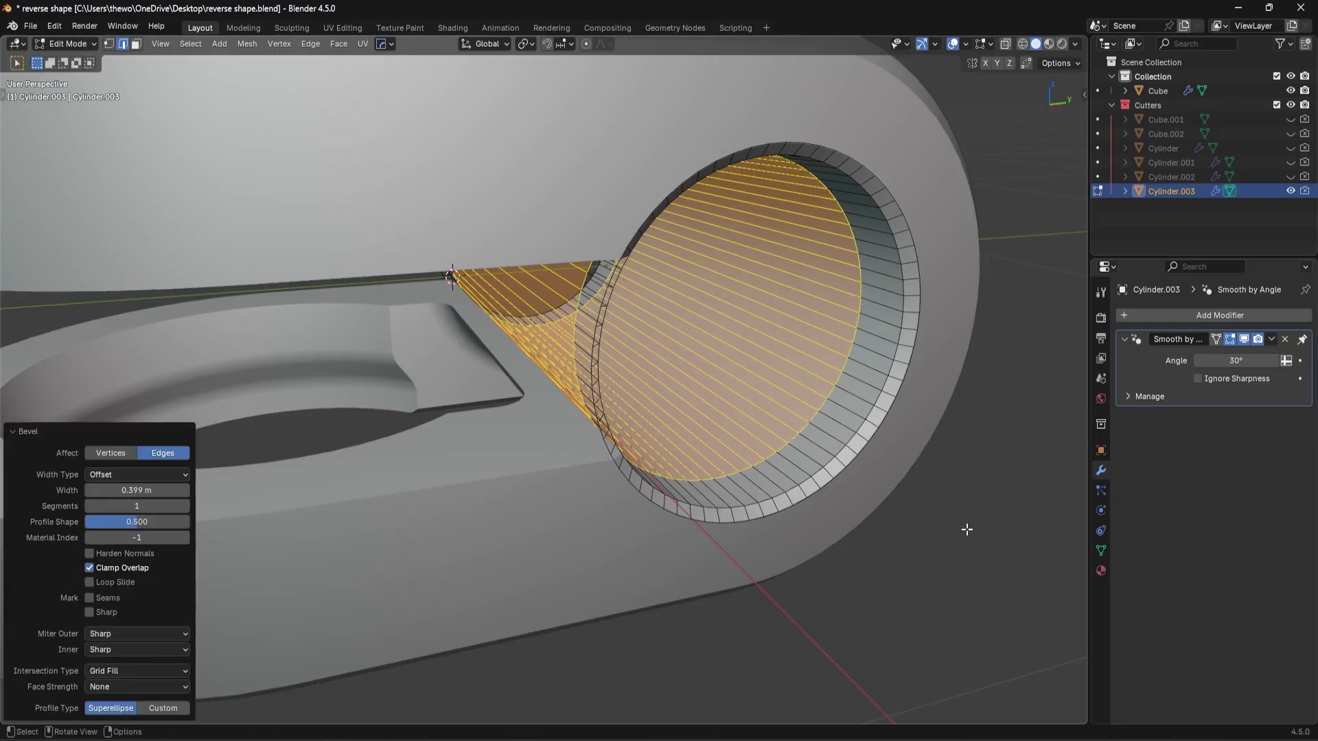
- Extrude the cutter's middle band in place, shrink/fatten it by about -0.019 m, and scale it along X by about 0.837
key(e)
right_click(950, 493)
key(alt+s)
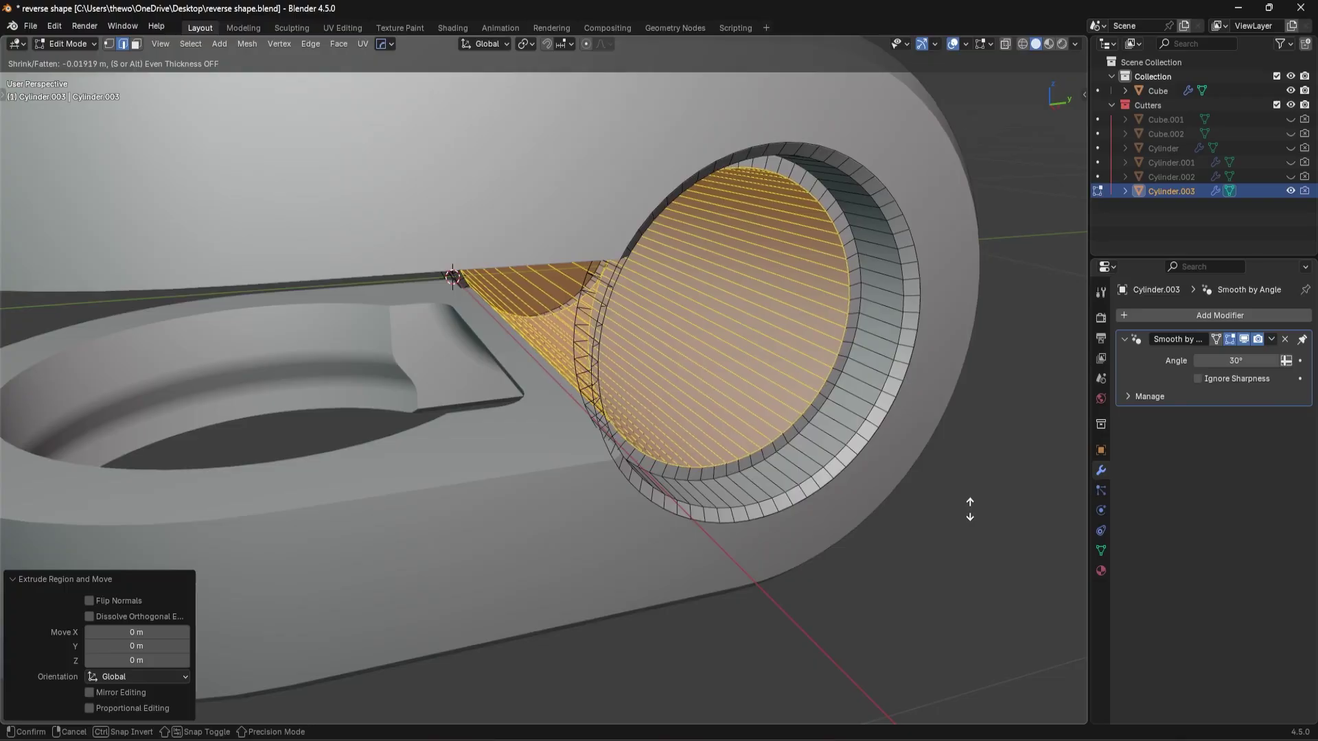
click(970, 509)
key(s)
key(x)
click(885, 542)
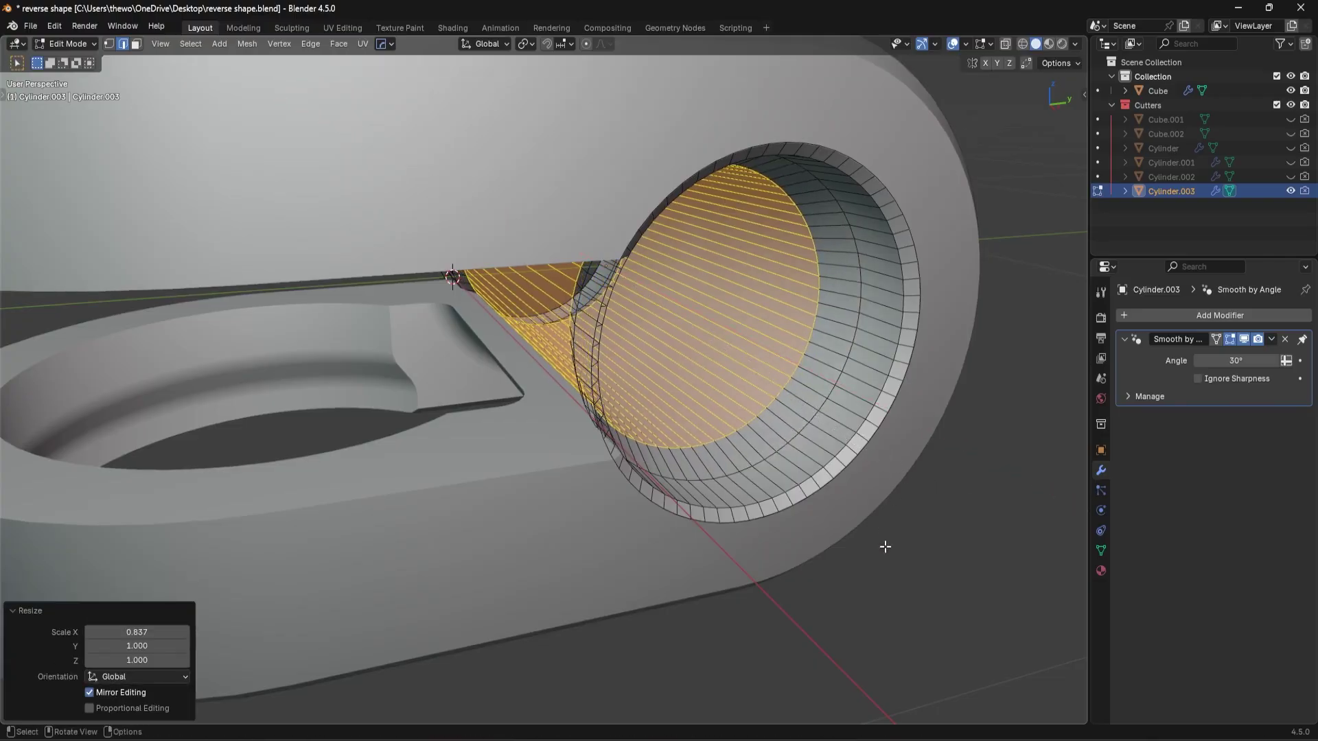
- Bevel the band's two near edge loops slightly with one segment and mirror them to the other side of the pin-hole cutter
alt+click(755, 451)
key(ctrl+b)
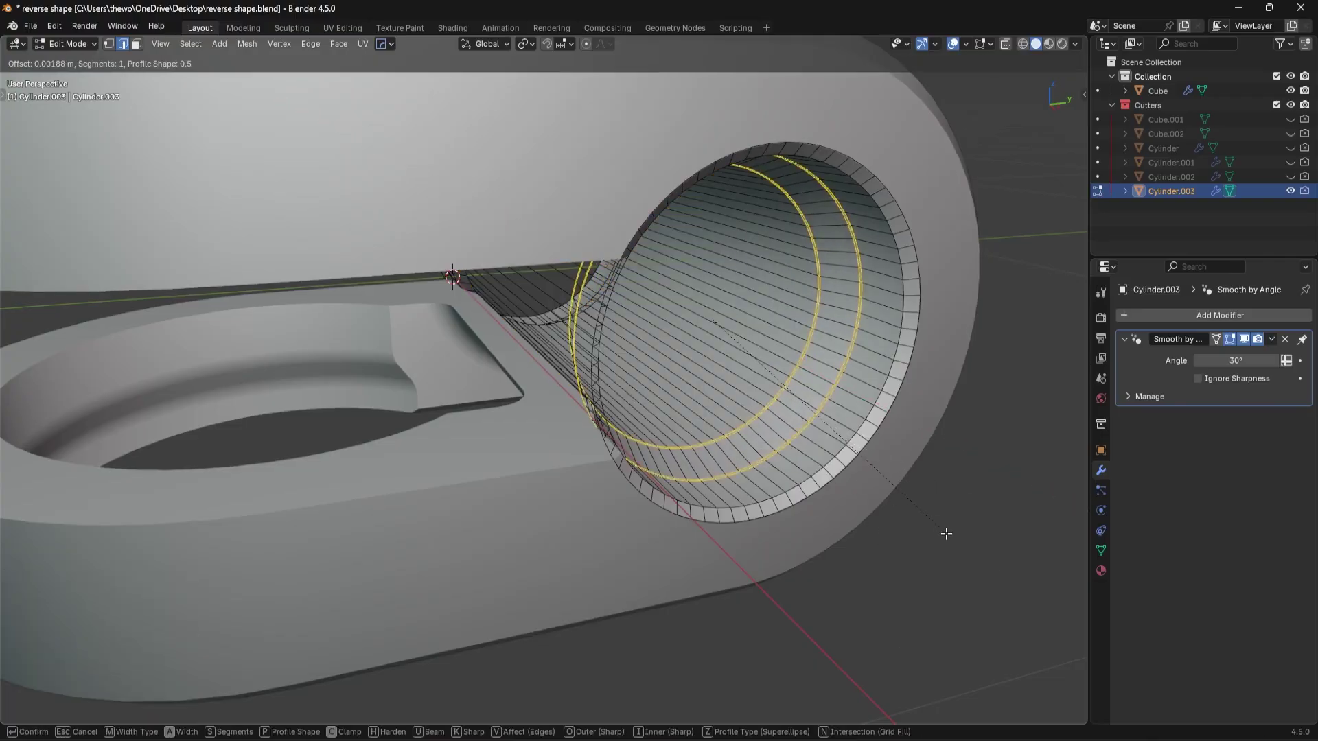
click(961, 558)
middle_drag(961, 559, 567, 420)
scroll(535, 491, down, 4)
key(alt+x)
key(Tab)
key(h)
scroll(597, 389, up, 3)
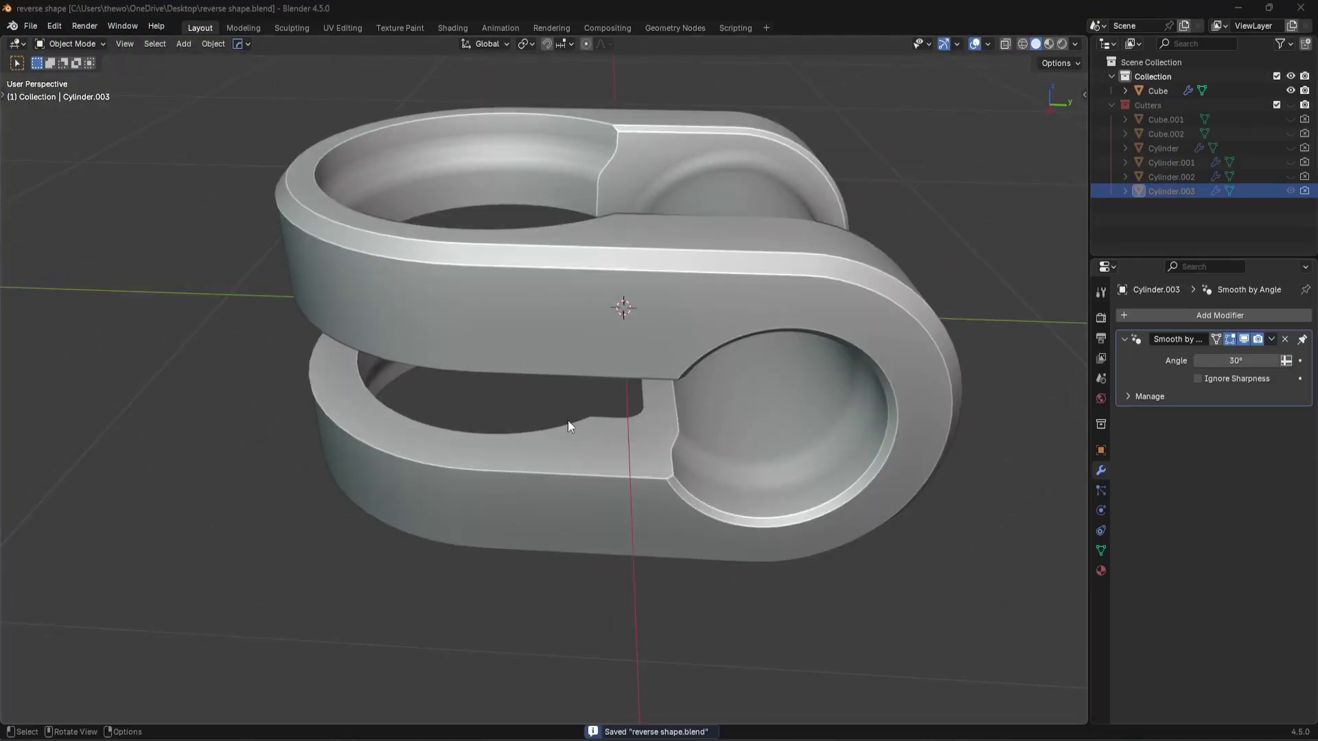
- Show all the cutters again and select the slot's slab cutter
click(1290, 104)
drag(1290, 120, 1290, 174)
middle_drag(656, 425, 599, 417)
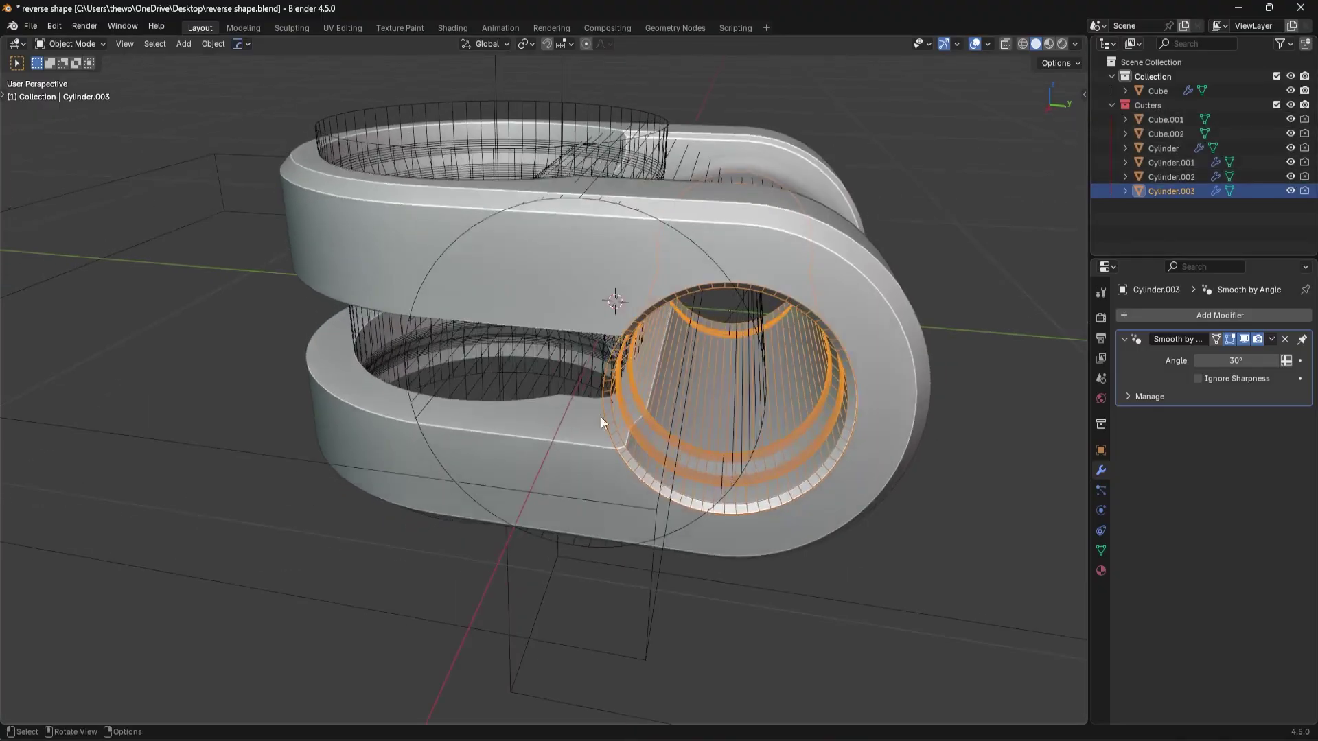
click(222, 446)
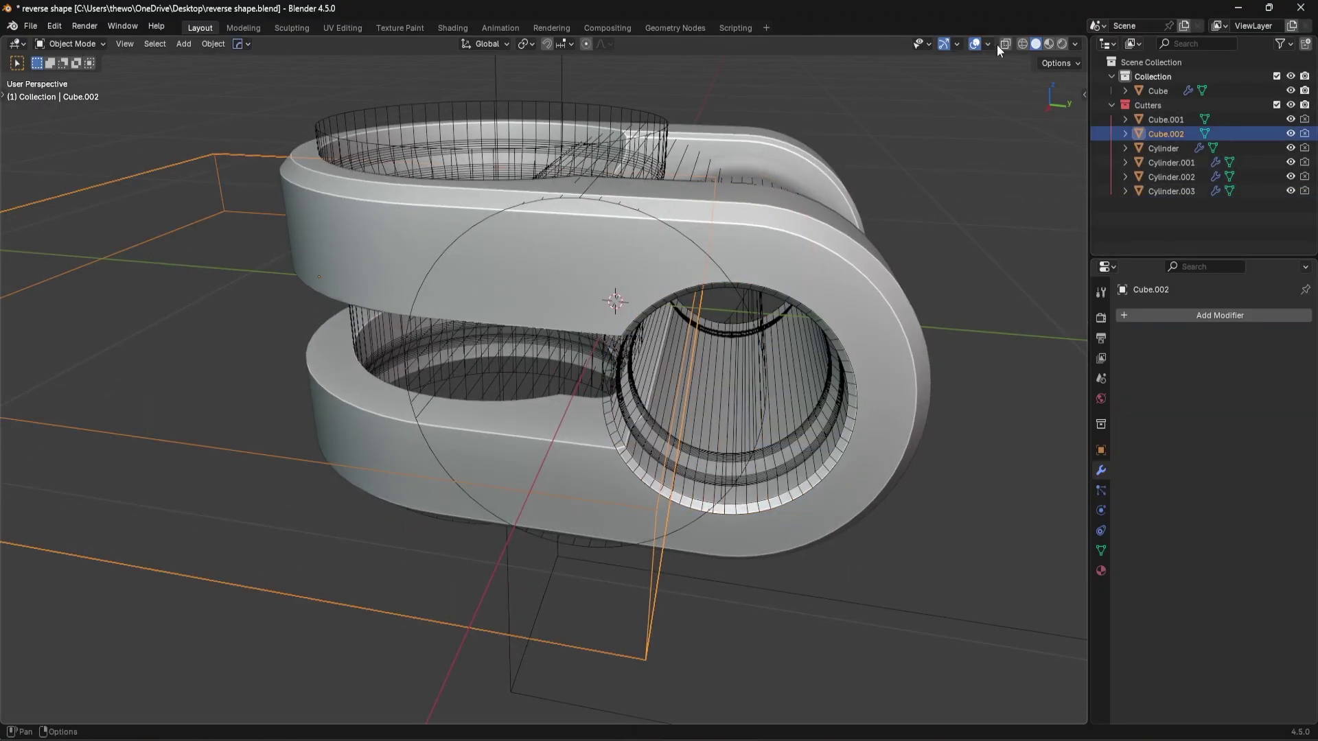
- Hide the viewport overlays and narrow the slot by scaling its slab cutter along Z to about 0.496
click(974, 44)
scroll(819, 368, down, 4)
key(s)
key(z)
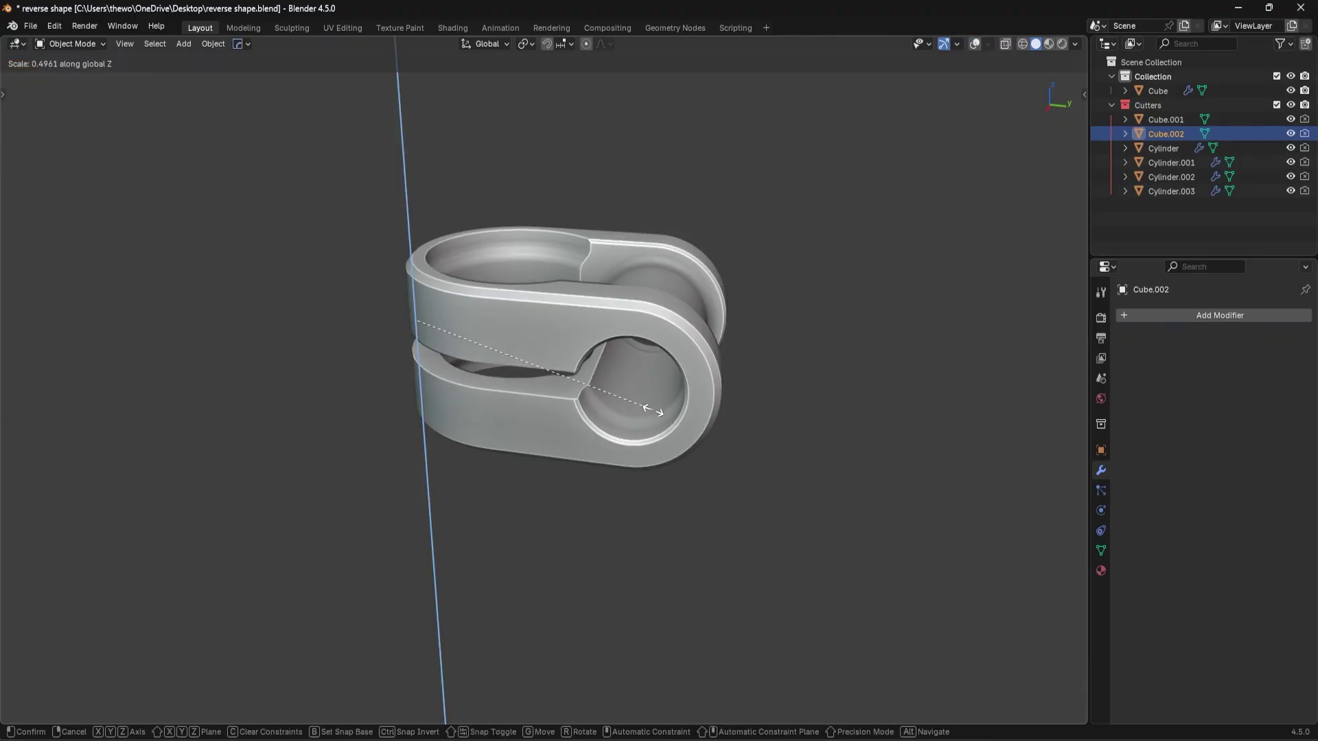
click(652, 409)
middle_drag(735, 391, 653, 329)
scroll(593, 353, up, 4)
scroll(651, 328, down, 4)
- Show the viewport overlays and move the slot's slab cutter along Y, back from the pin hole
click(974, 44)
middle_drag(647, 432, 521, 289)
scroll(766, 392, up, 3)
scroll(649, 471, up, 5)
scroll(521, 296, down, 4)
middle_drag(597, 267, 790, 435)
key(ctrl+z)
scroll(767, 392, down, 3)
key(g)
key(y)
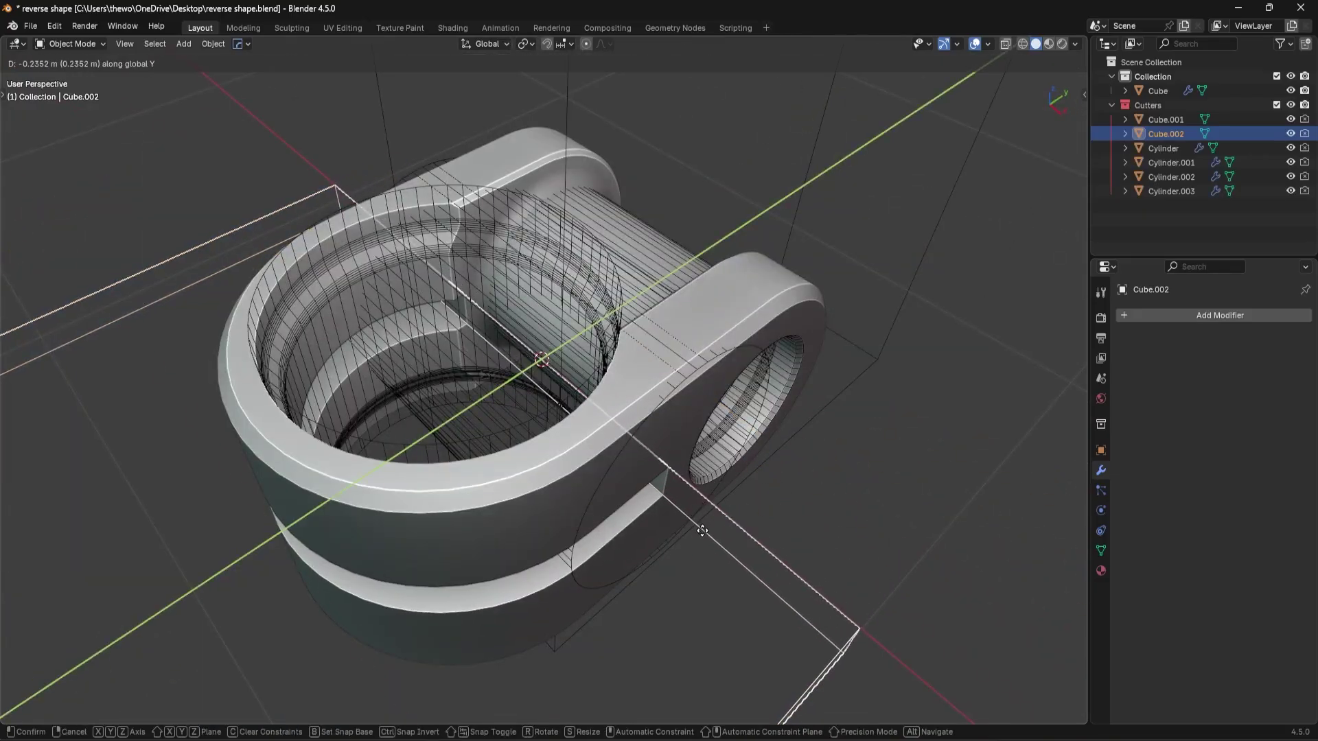
click(679, 476)
key(shift+2)
- Fine-tune where the slot ends by moving its slab cutter along Y again and checking the body without cutters
middle_drag(678, 475, 653, 411)
scroll(653, 412, down, 3)
middle_drag(578, 438, 747, 454)
key(shift+2)
key(g)
key(y)
click(654, 451)
key(shift+2)
- Adjust the slot's height with two scalings of its slab cutter along Z, and hide the cutters
scroll(734, 443, up, 4)
middle_drag(632, 385, 768, 397)
key(shift+2)
key(s)
key(z)
click(1019, 459)
key(shift+2)
middle_drag(583, 415, 682, 429)
key(shift+2)
key(s)
key(z)
click(770, 500)
key(shift+2)
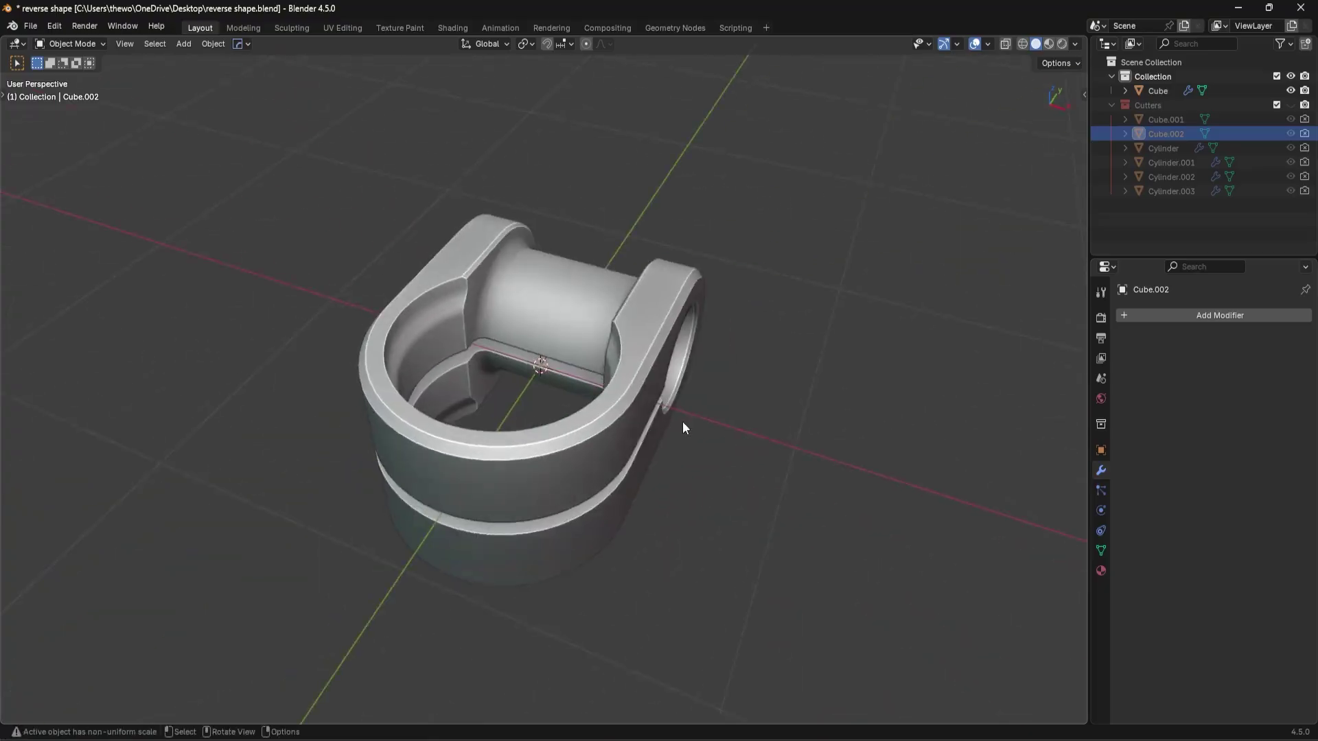
- Examine the barrel between the two arms and the ring opening from above and at an angle
scroll(500, 334, up, 5)
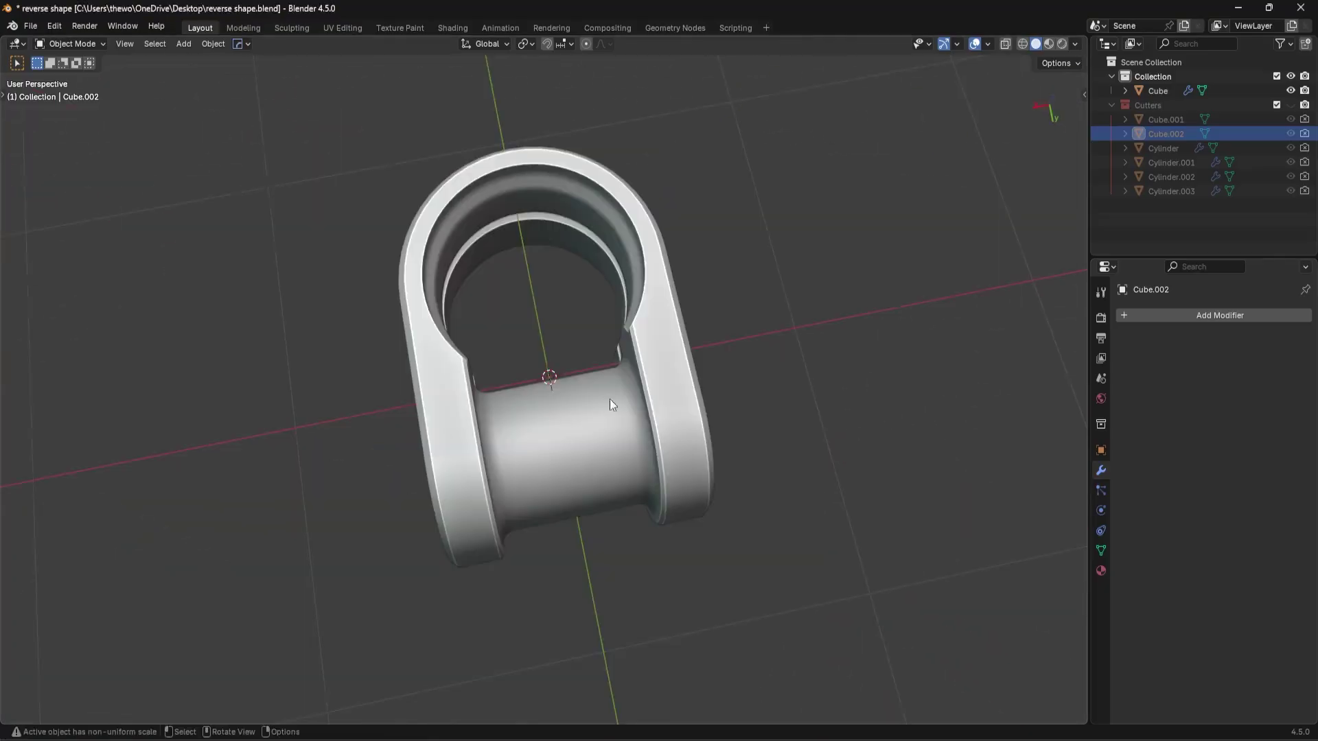
middle_drag(609, 398, 641, 395)
key(KP_7)
key(shift+a)
key(Escape)
scroll(553, 397, up, 5)
middle_drag(553, 397, 628, 307)
scroll(627, 299, up, 3)
scroll(587, 293, down, 3)
scroll(592, 344, down, 2)
- Add a 2 m cube at the origin in the top view and scale it down to be narrower than the barrel
key(KP_7)
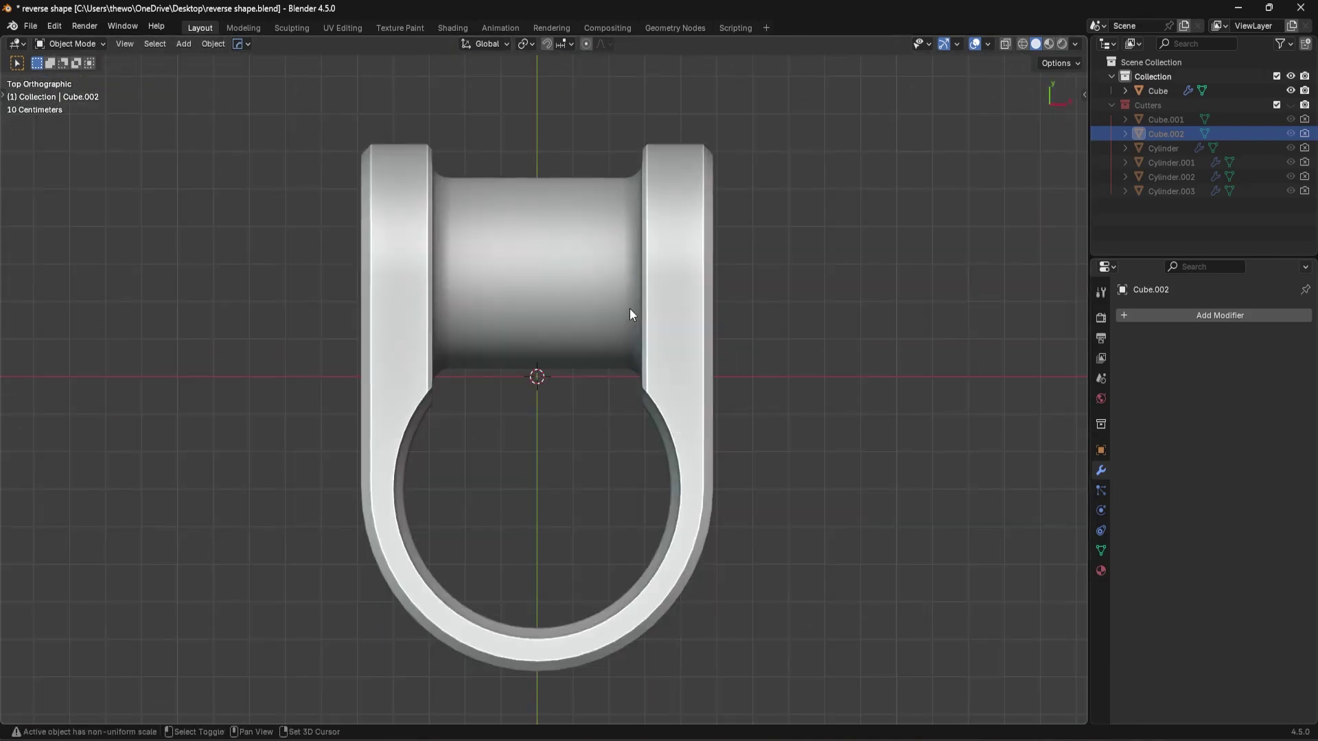
key(shift+a)
mouse_move(628, 307)
click(686, 337)
key(s)
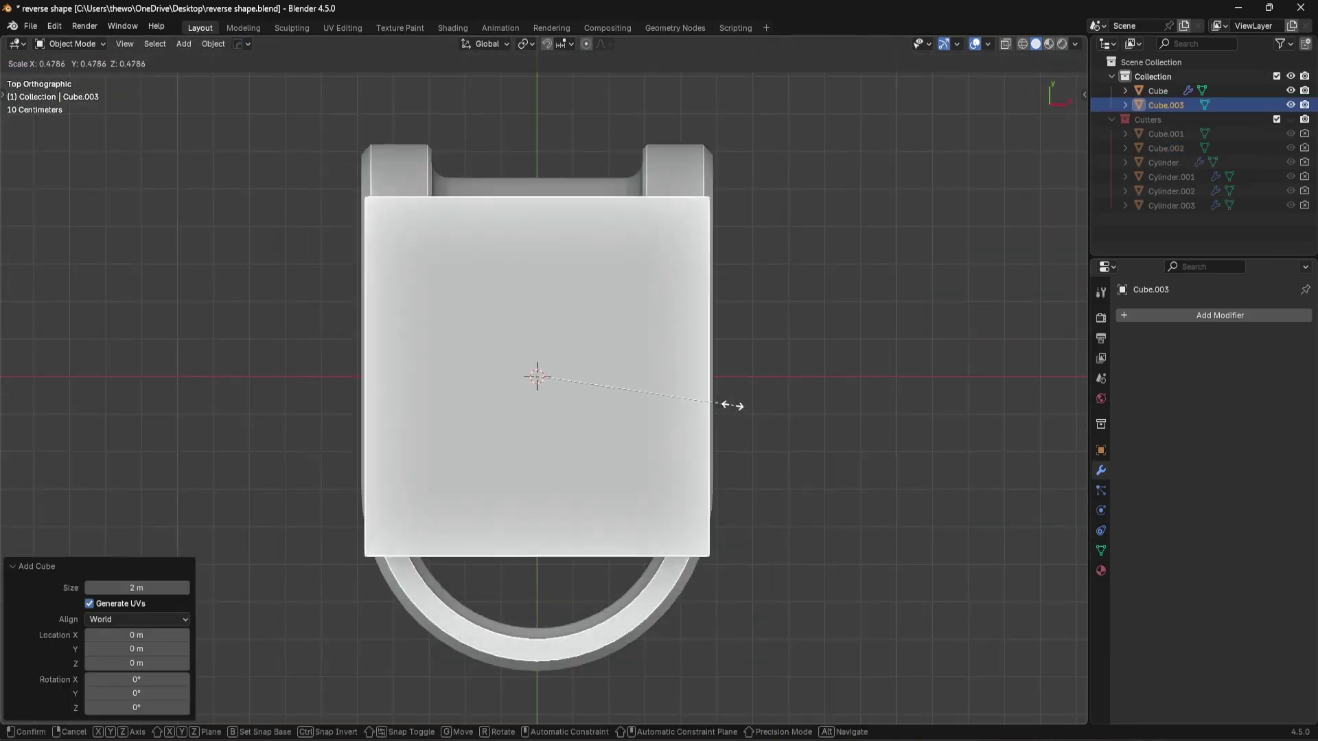
click(617, 399)
- Stretch the new cube along Z so that it passes through the full height of the body
middle_drag(676, 416, 625, 376)
key(s)
key(z)
click(810, 373)
- Subtract the stretched cube from the body with a Hard Ops Difference Boolean and show all the cutters
middle_drag(816, 372, 702, 320)
shift+click(687, 351)
key(ctrl+KP_Subtract)
key(alt+h)
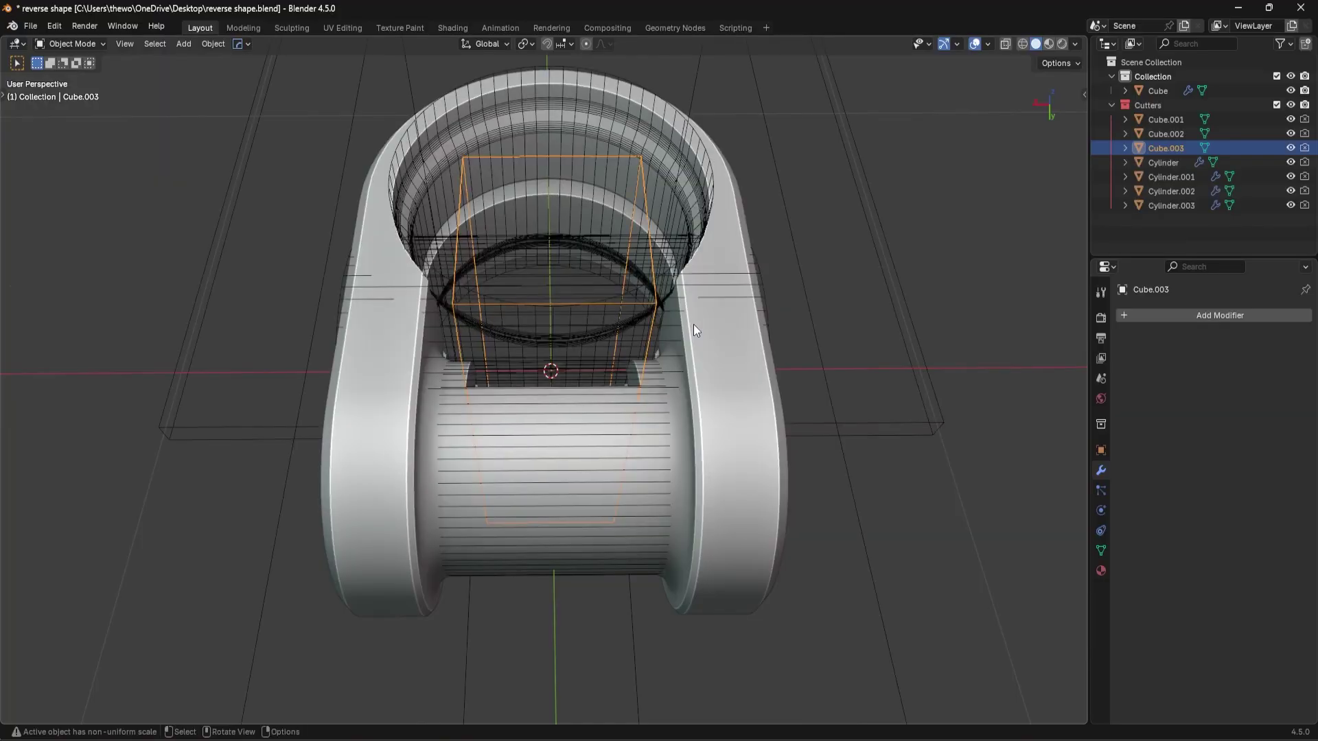
- In the top view, scale the new box cutter up uniformly by about 1.032
key(KP_7)
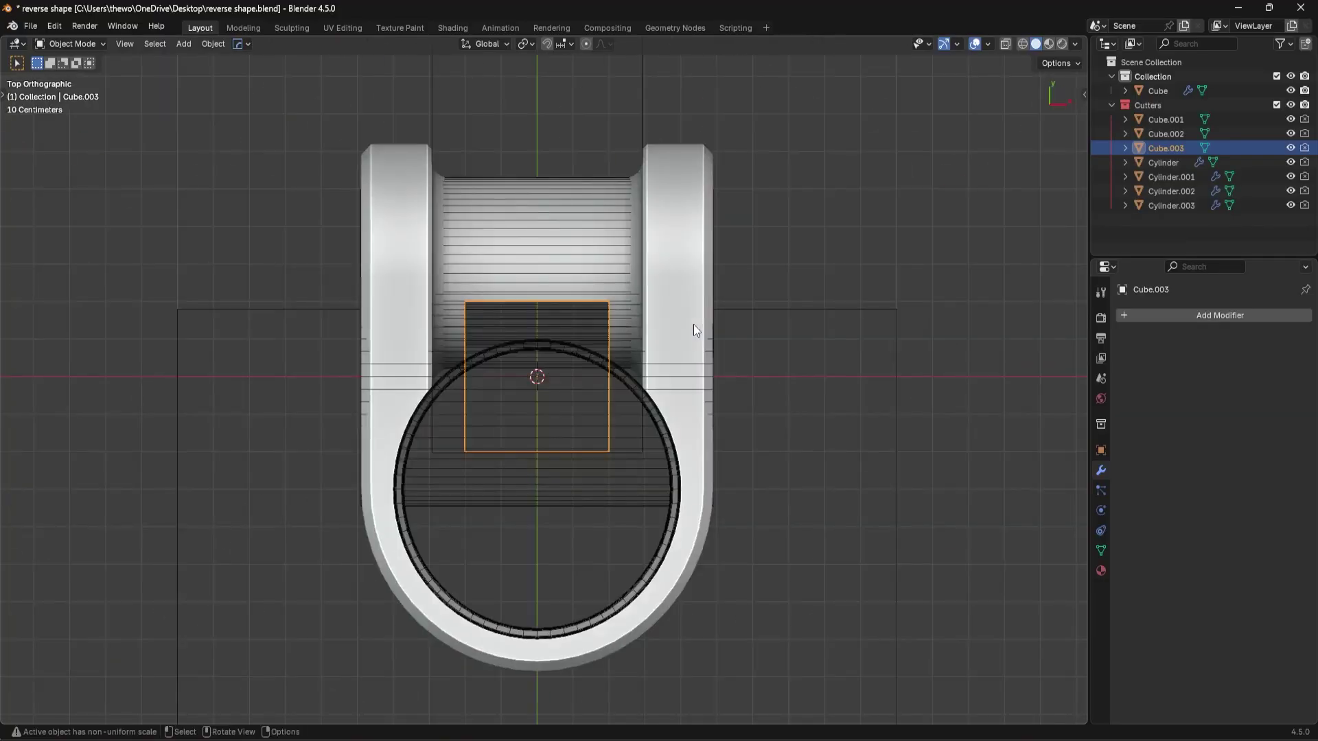
key(s)
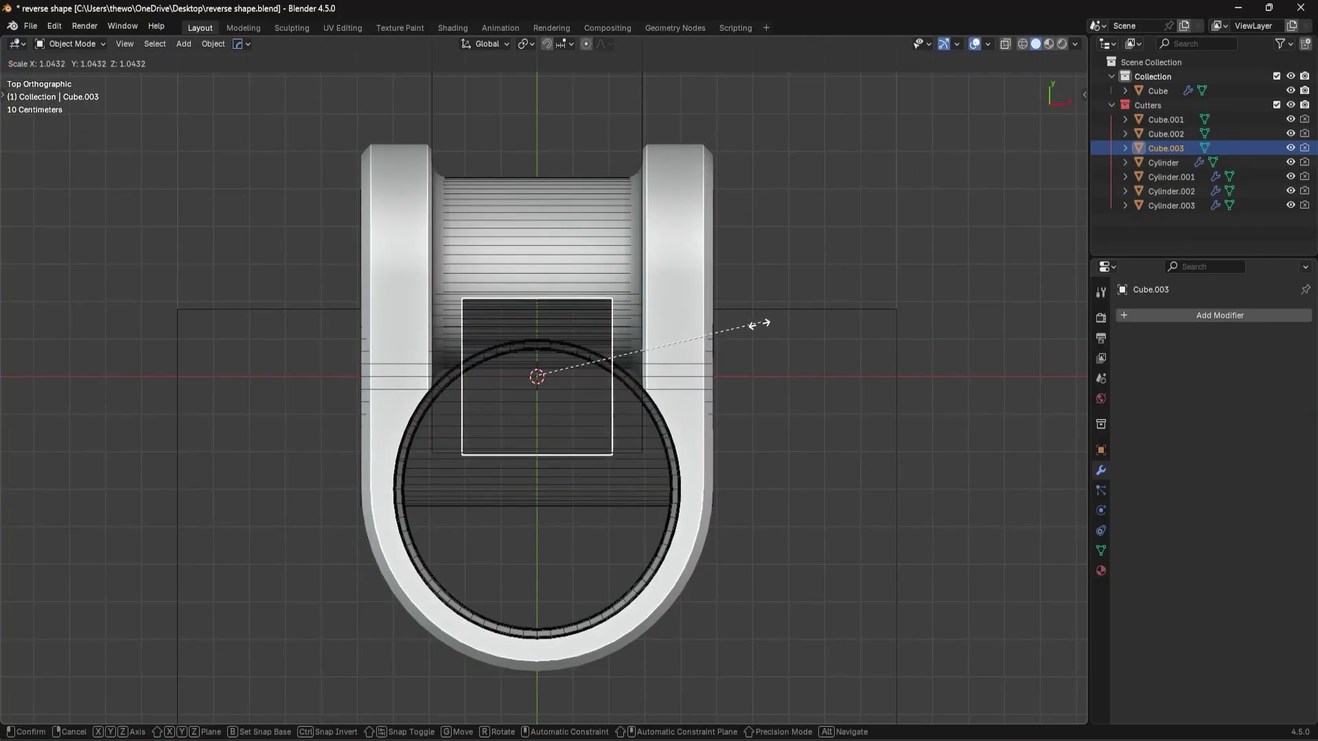
click(755, 334)
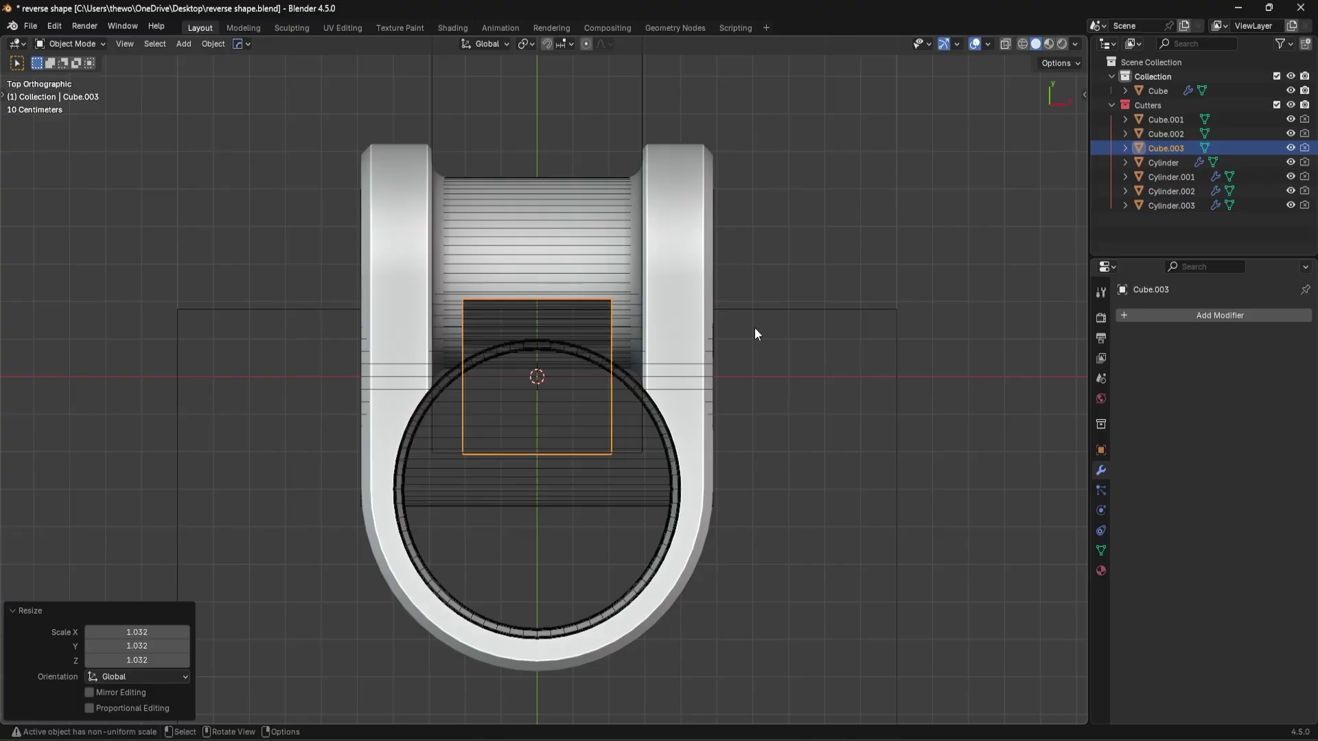
- Apply the scale of the box cutter that notches the barrel
middle_drag(721, 406, 764, 307)
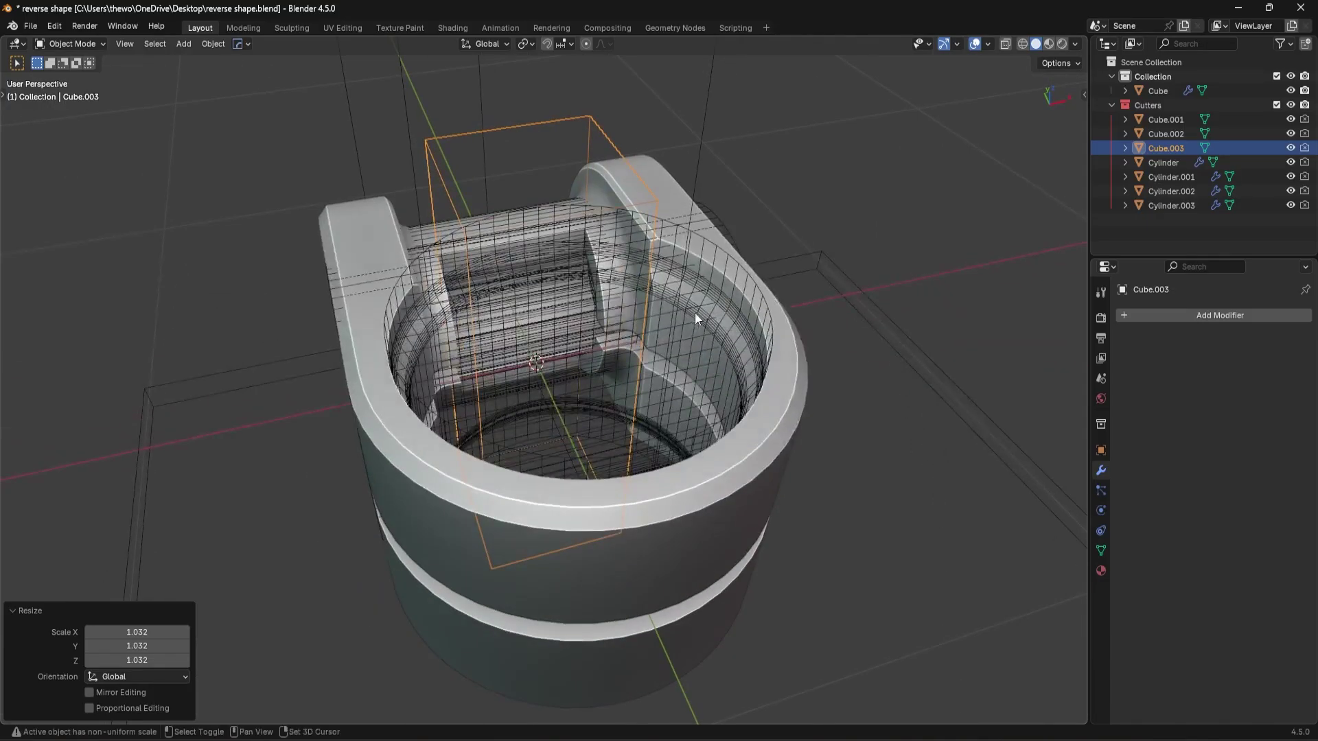
scroll(694, 312, up, 5)
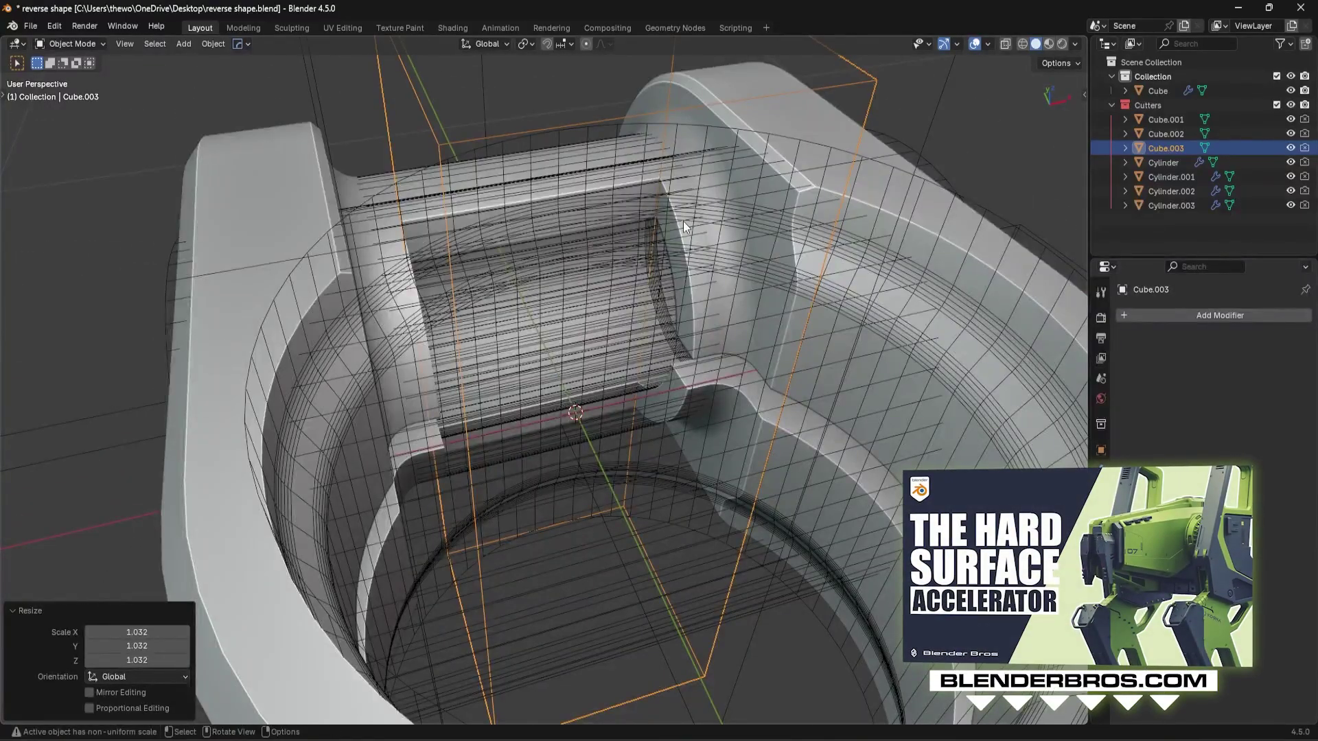
key(ctrl+a)
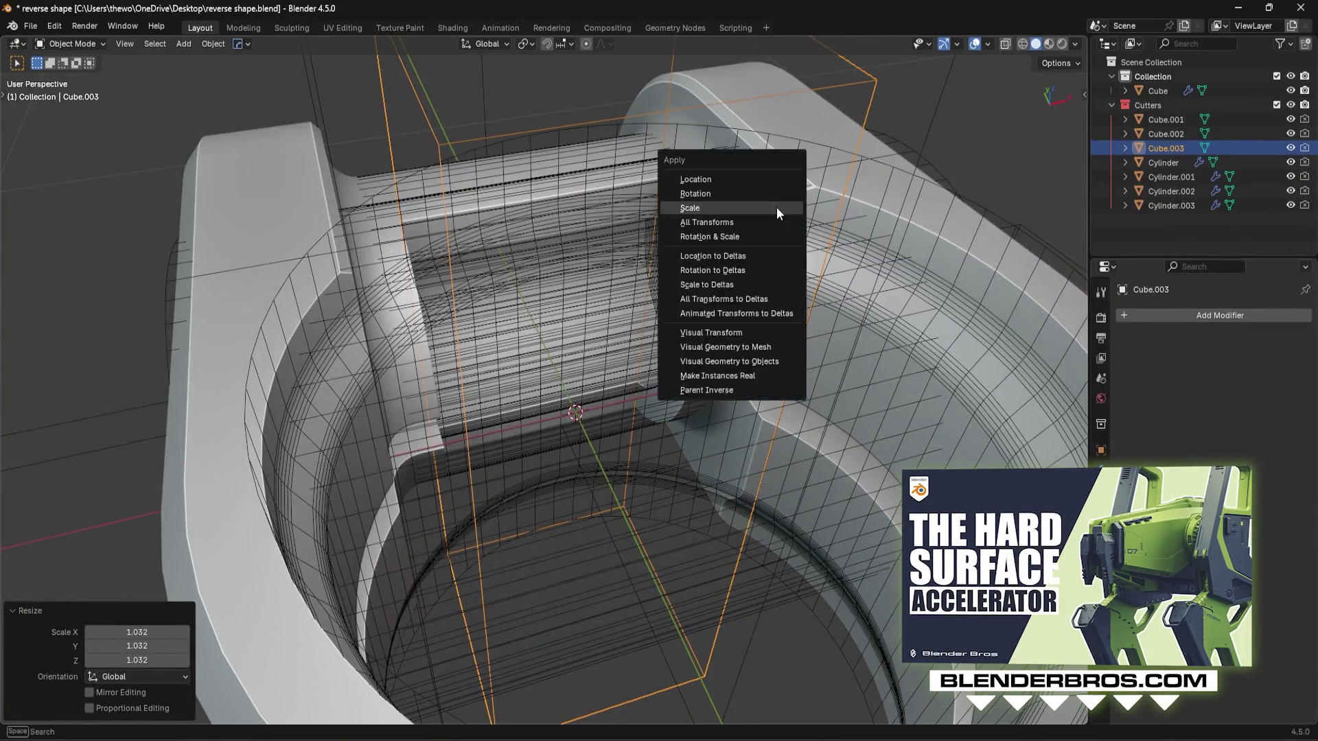
click(776, 208)
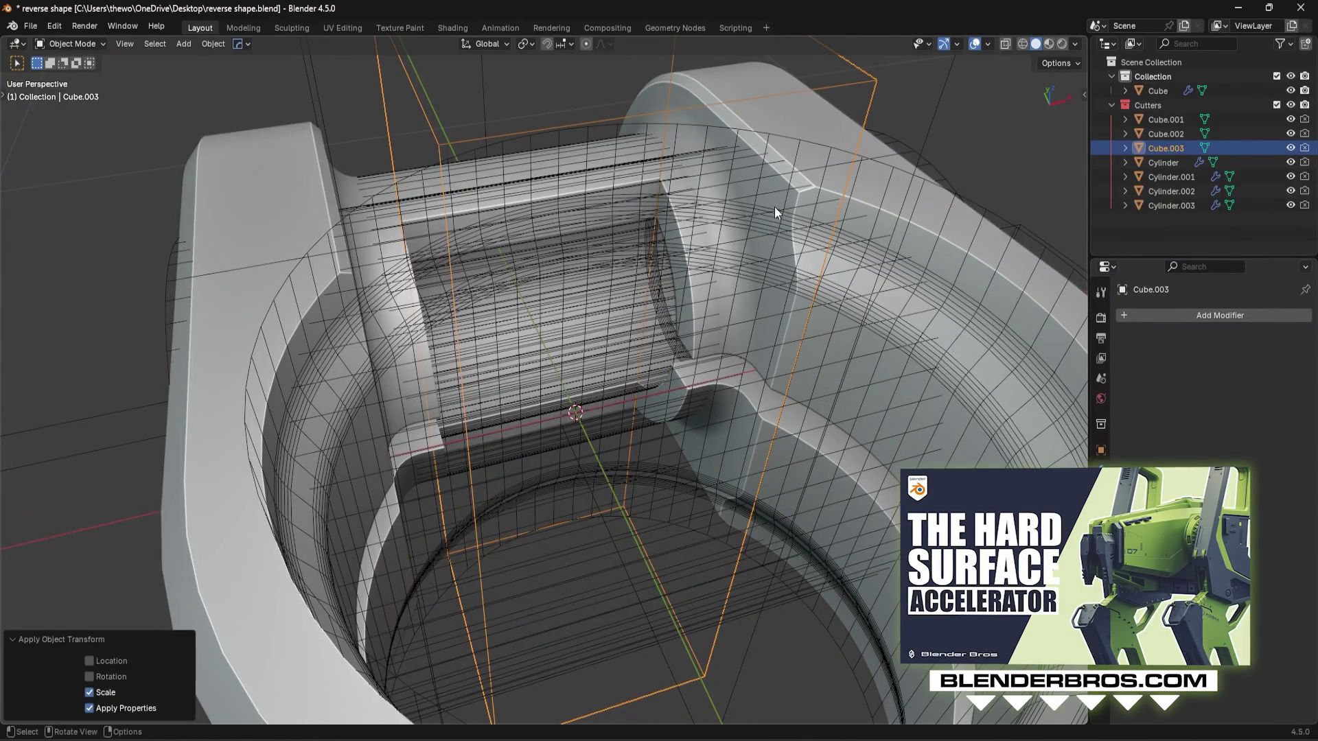
middle_drag(599, 233, 652, 274)
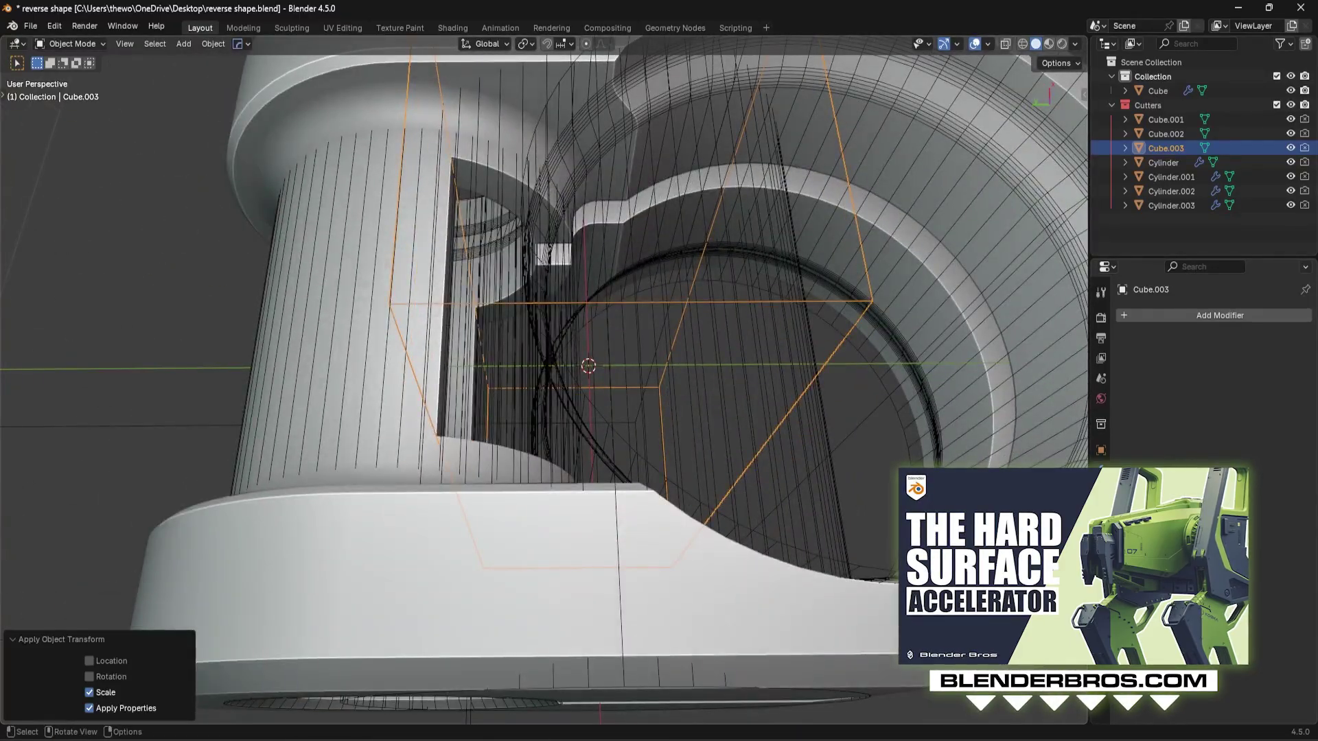
- Hide every cutter except the box cutter that notches the barrel
scroll(816, 316, down, 5)
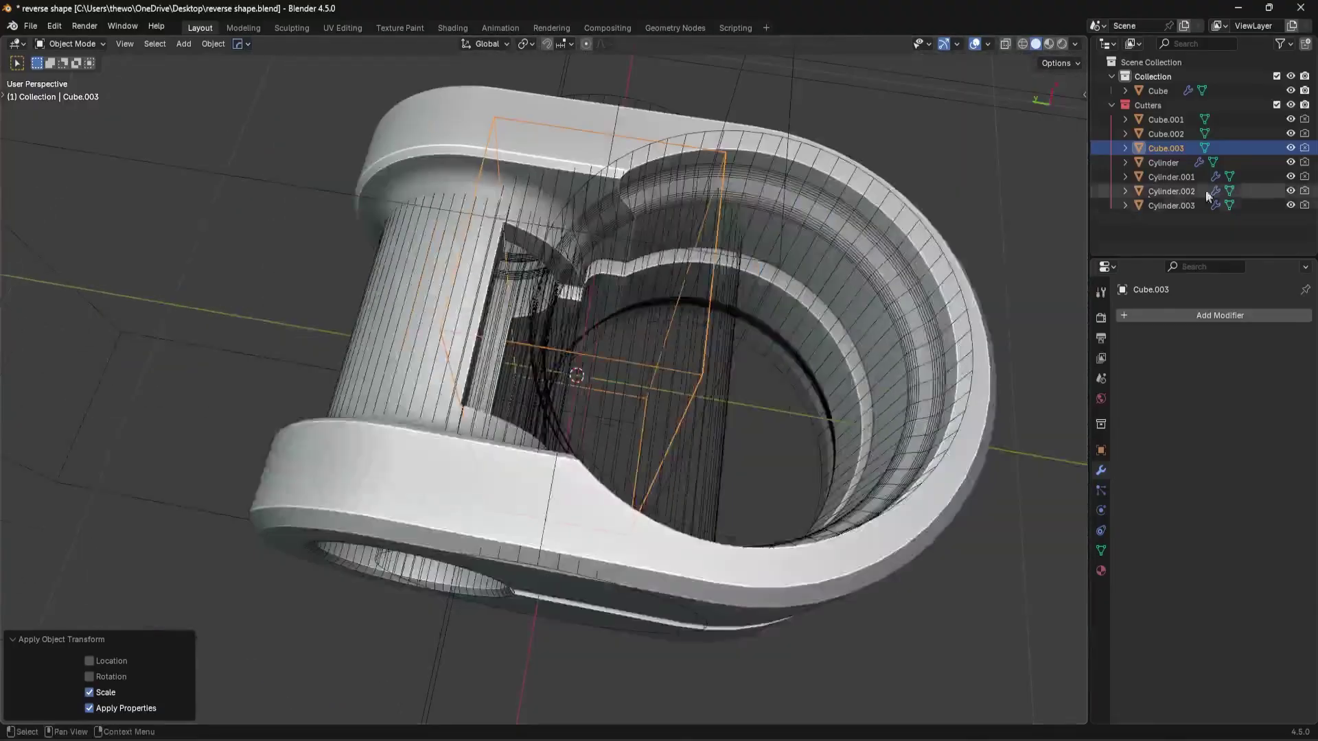
click(1293, 133)
click(1292, 120)
click(1291, 205)
click(1291, 192)
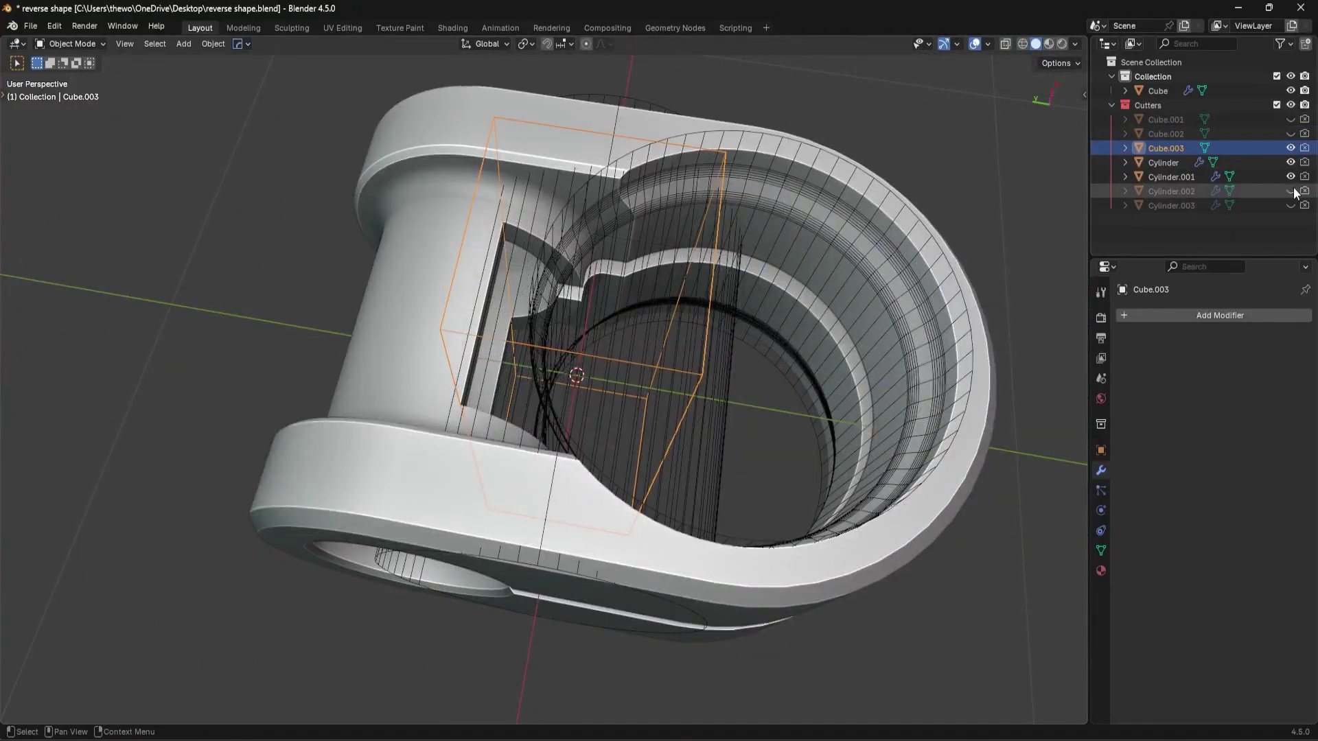
click(1290, 177)
click(1290, 165)
- Bevel the box cutter's two vertical edges on the barrel side to round the notch's inner corners
middle_drag(792, 291, 694, 261)
key(Tab)
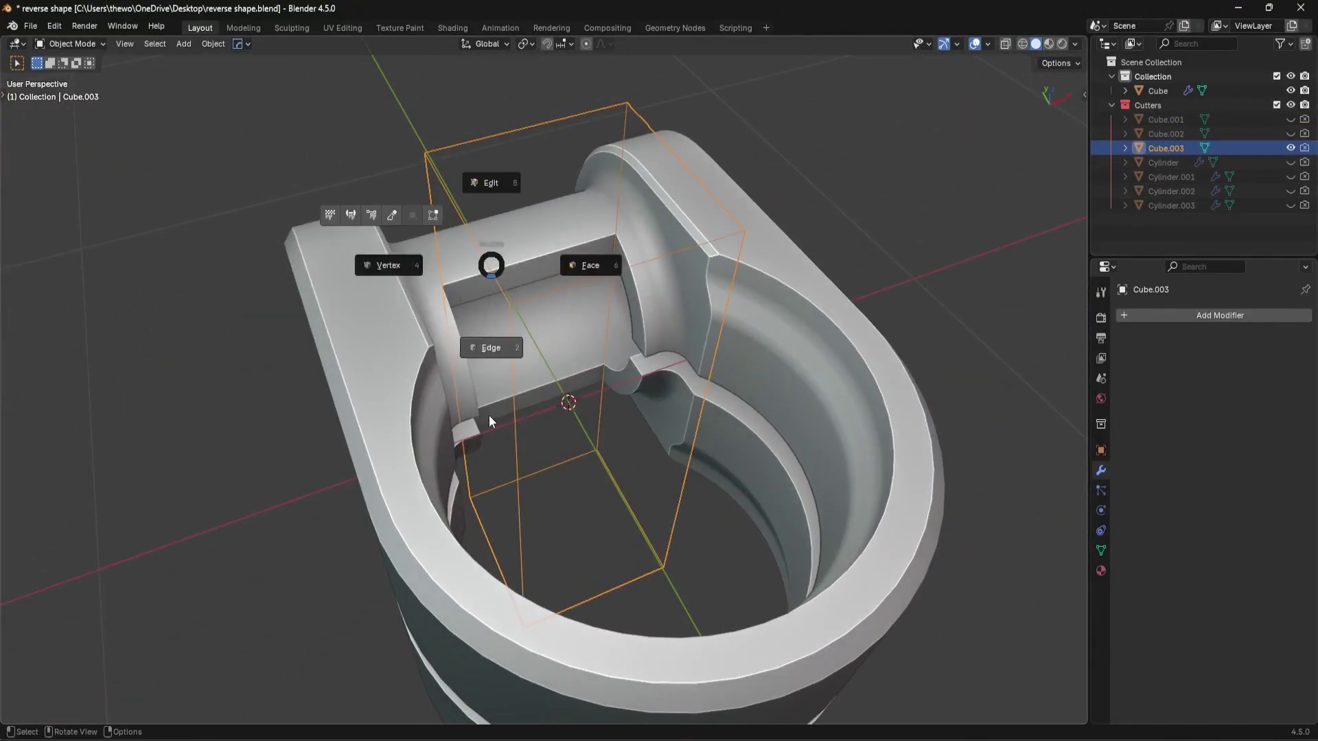
click(489, 414)
click(439, 265)
key(ctrl+b)
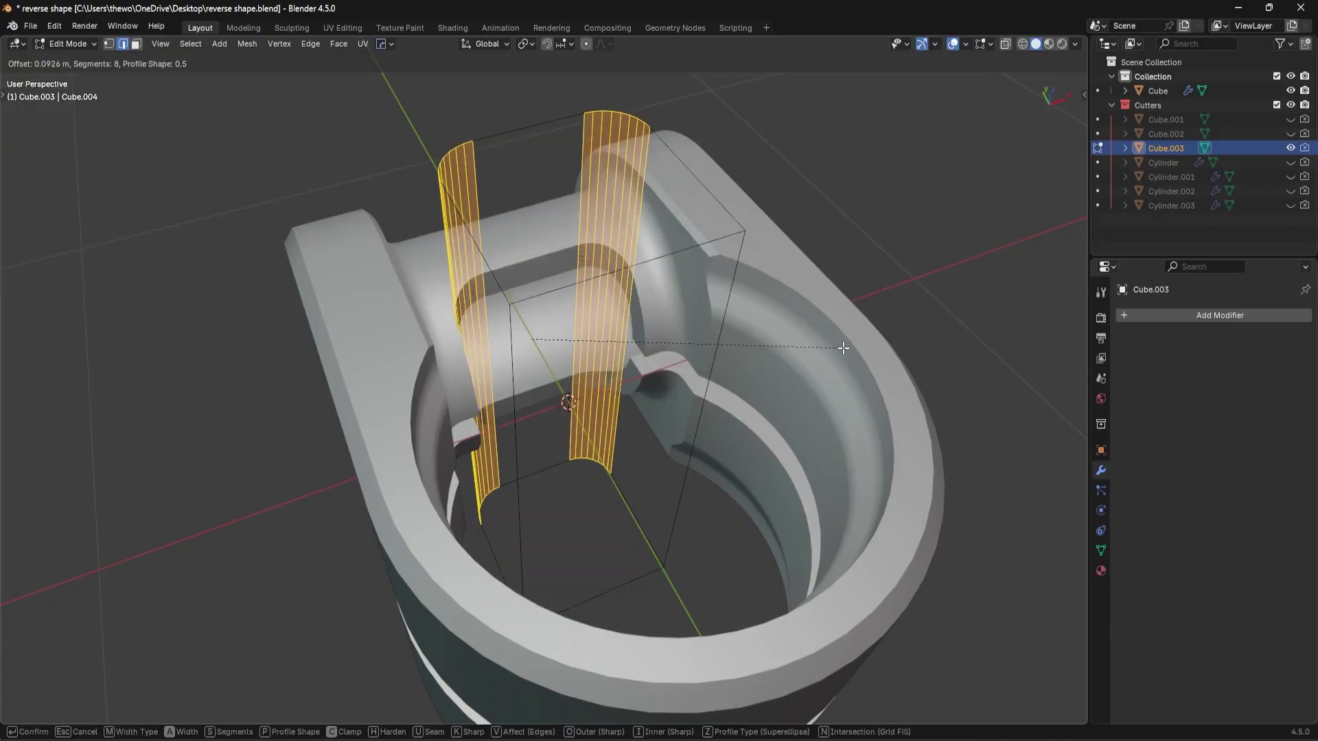
middle_drag(775, 372, 889, 401)
key(ctrl+z)
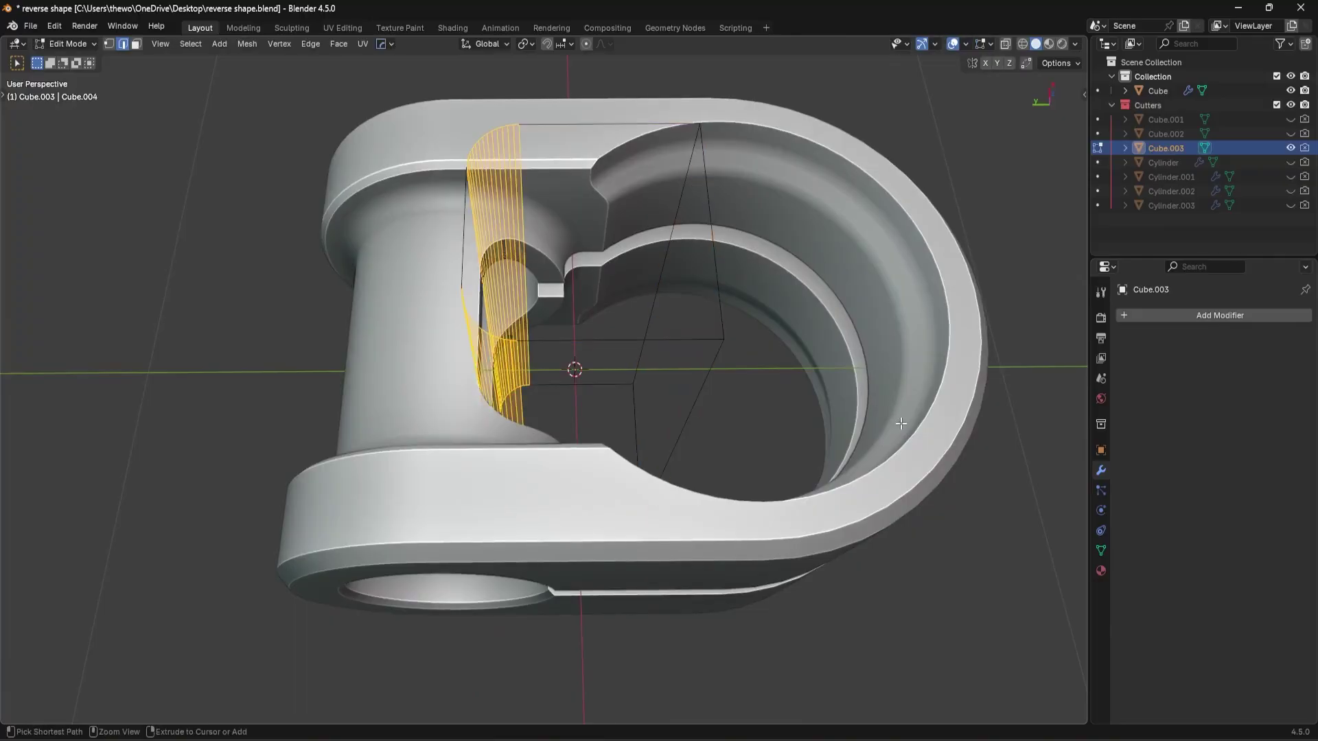
key(ctrl+z)
key(ctrl+b)
click(905, 444)
key(Tab)
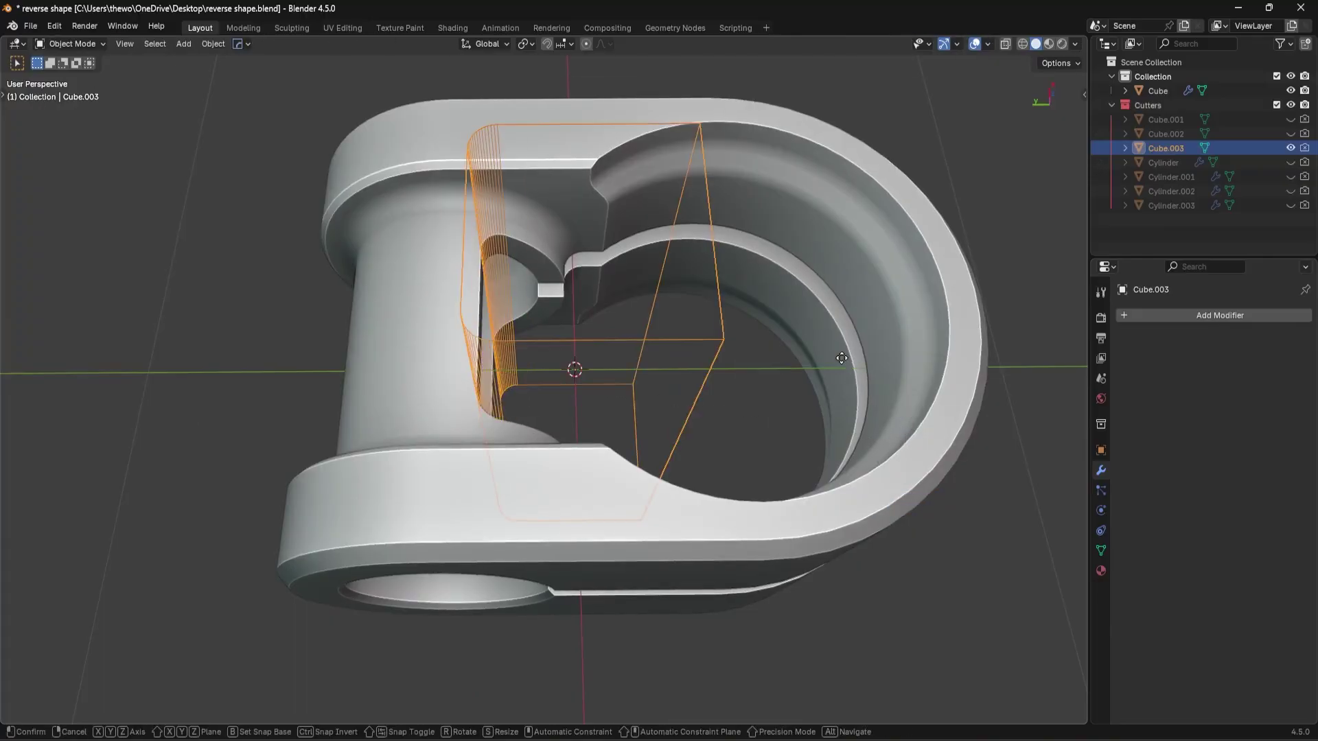
- Move the box cutter deeper into the barrel along Y in two adjustments, the second about 0.278 m
key(g)
key(y)
click(876, 373)
middle_drag(876, 373, 554, 257)
key(g)
key(y)
click(680, 256)
middle_drag(680, 257, 435, 324)
scroll(484, 302, down, 4)
scroll(715, 406, up, 6)
scroll(371, 356, down, 3)
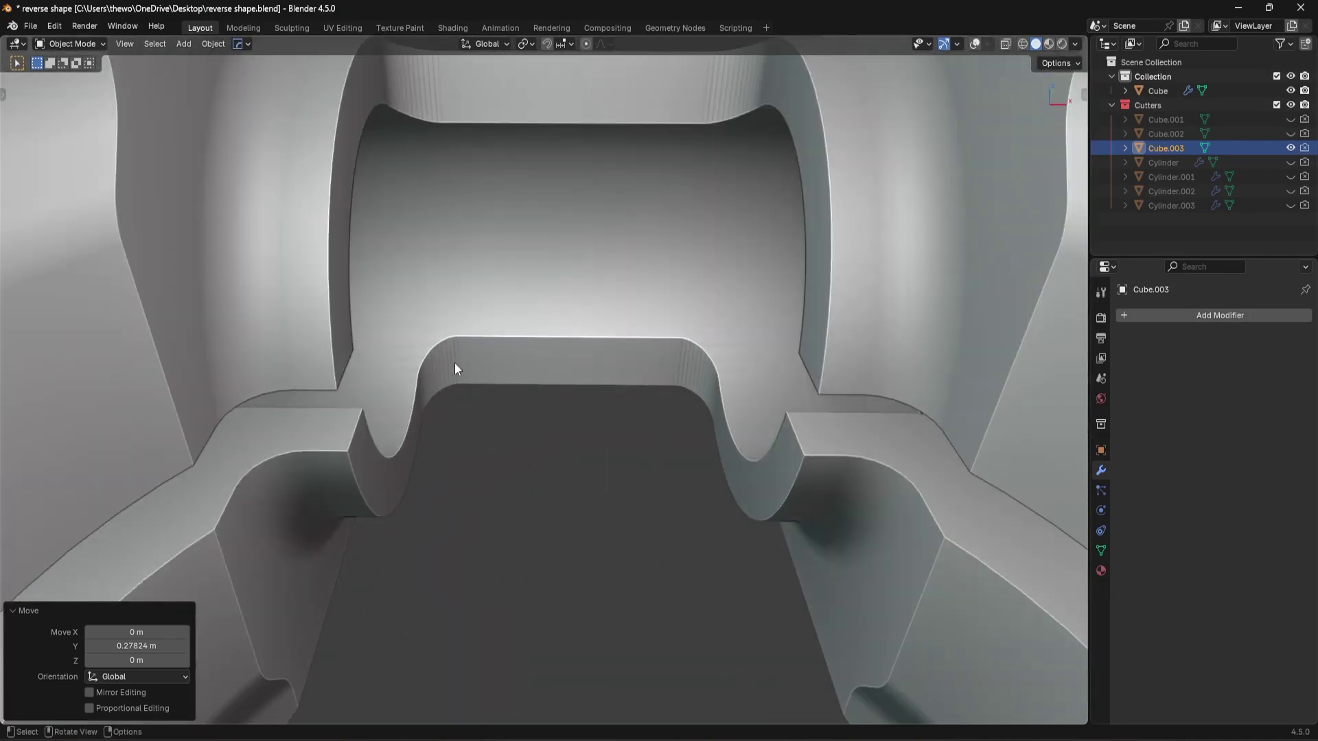
- Shade the box cutter auto smooth with a 30° angle
middle_drag(456, 367, 715, 312)
right_click(715, 310)
click(715, 310)
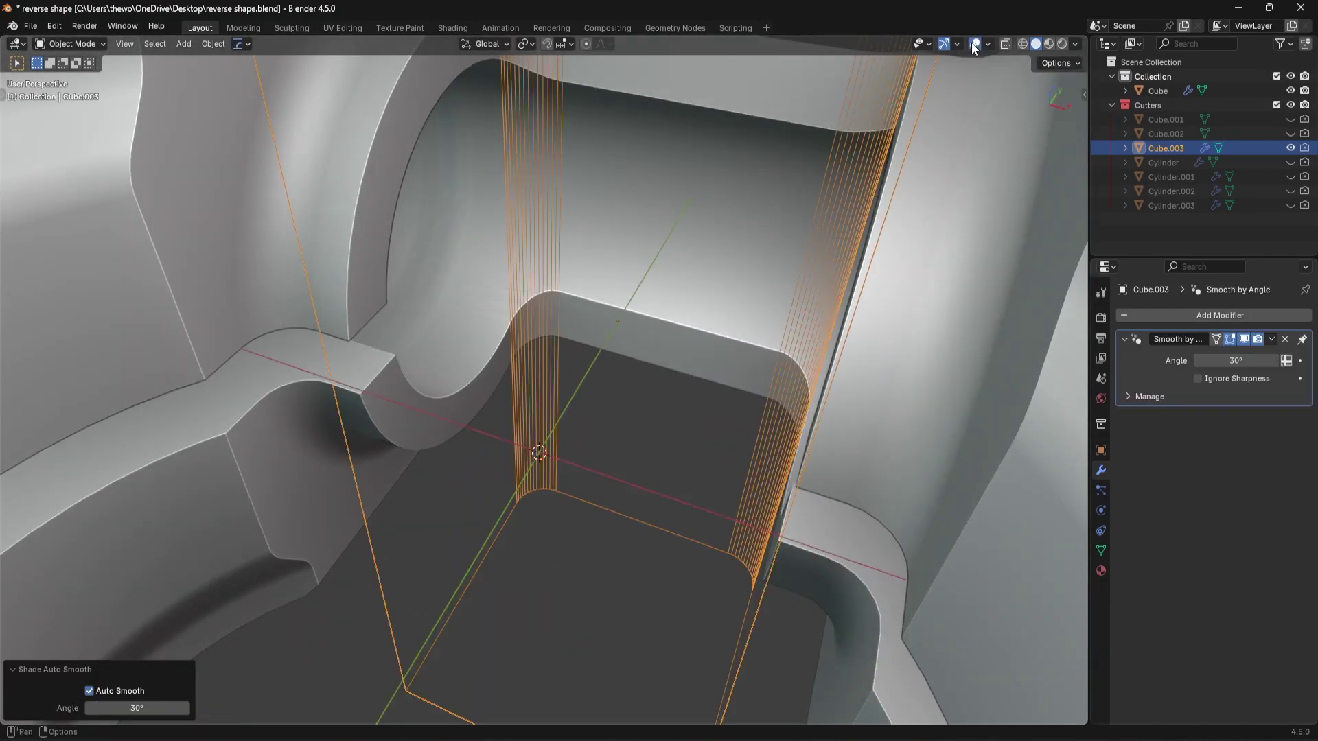
- Select the body and reveal its cylindrical pin-hole cutter with the Hard Ops Booleans scroll
scroll(763, 381, down, 3)
click(765, 383)
middle_drag(766, 384, 850, 409)
right_click(813, 409)
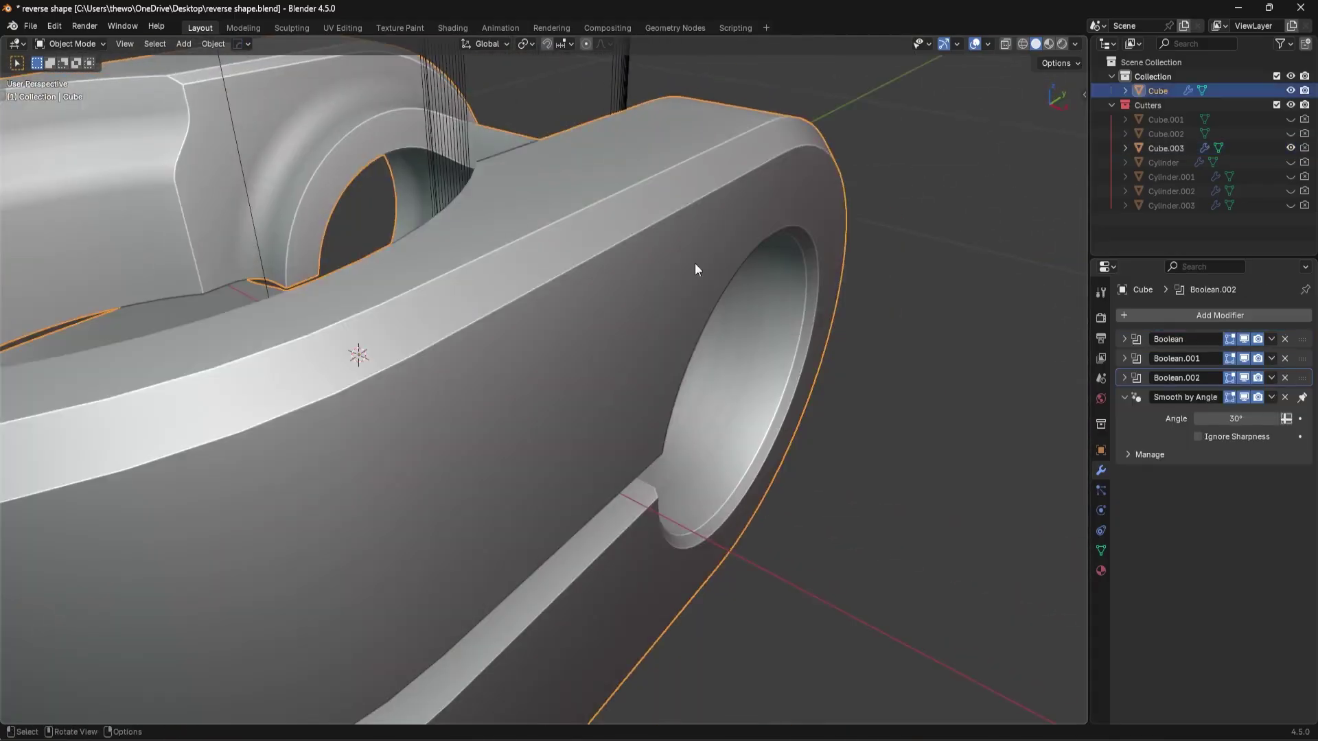
middle_drag(694, 268, 848, 395)
key(q)
click(834, 376)
scroll(836, 376, up, 2)
click(833, 377)
- Add a dense set of loop cuts along the cylindrical pin-hole cutter
middle_drag(825, 384, 550, 354)
scroll(550, 354, up, 6)
key(Tab)
click(603, 549)
scroll(559, 460, down, 4)
key(ctrl+r)
scroll(547, 448, up, 15)
scroll(547, 448, up, 10)
click(553, 433)
key(Tab)
- Select the body again and reveal the notch's box cutter with the Hard Ops Booleans scroll
middle_drag(556, 376, 532, 362)
scroll(527, 406, down, 5)
scroll(523, 388, up, 5)
scroll(532, 363, up, 3)
click(396, 528)
scroll(474, 490, down, 3)
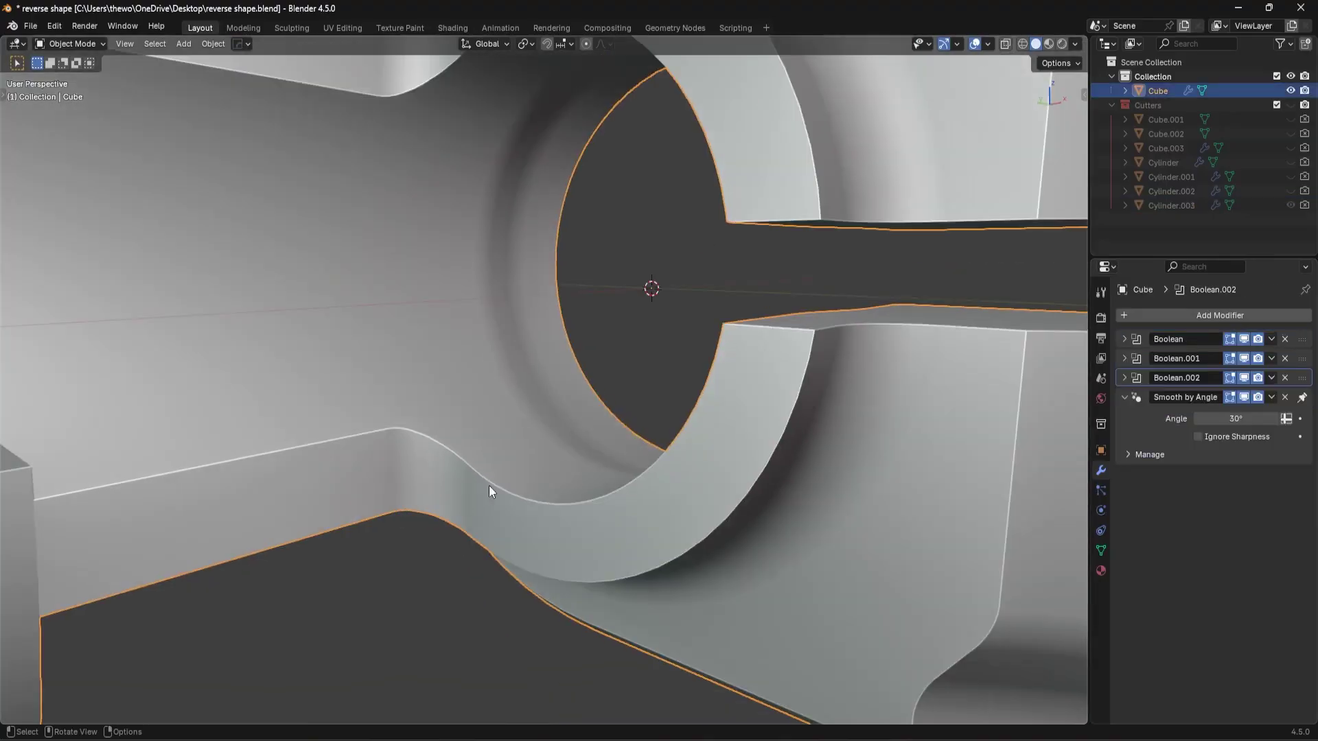
key(q)
click(481, 492)
click(481, 491)
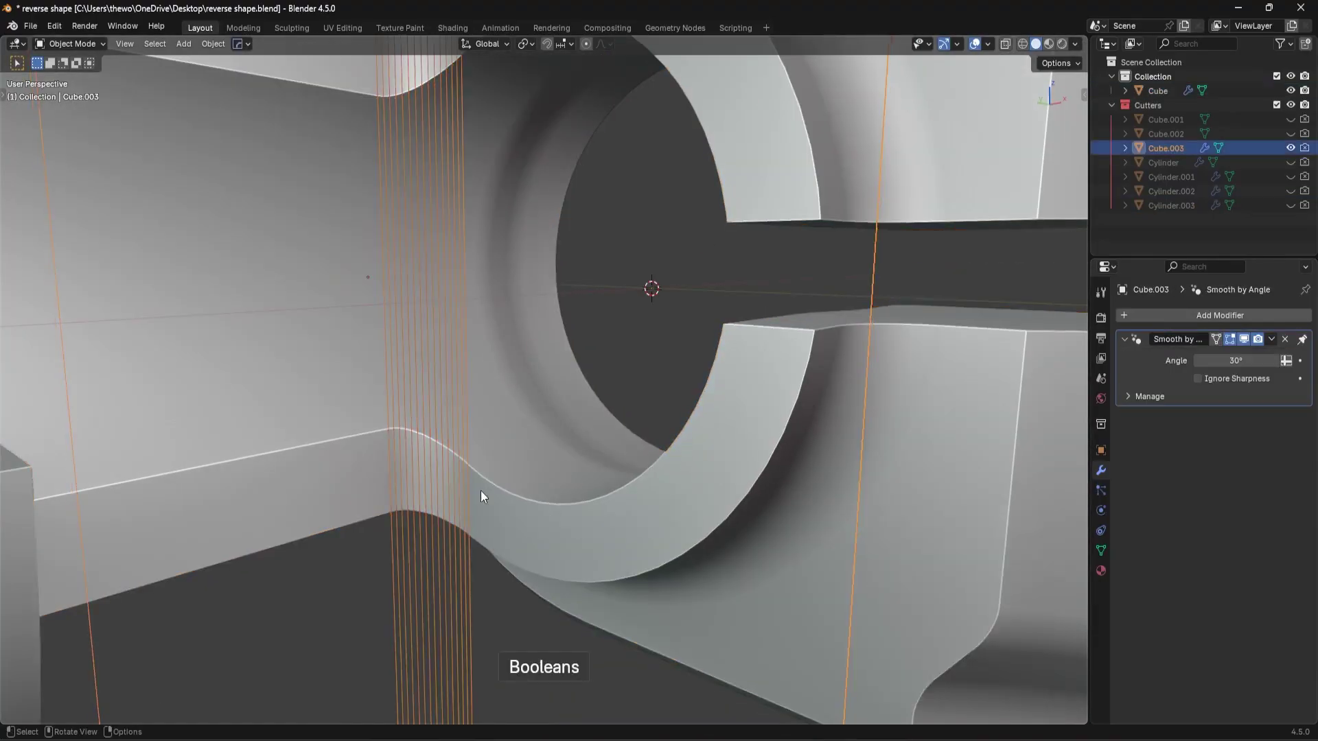
- Scale the box cutter down along Z to roughly half its height
middle_drag(480, 492, 591, 475)
scroll(591, 474, down, 6)
key(s)
key(z)
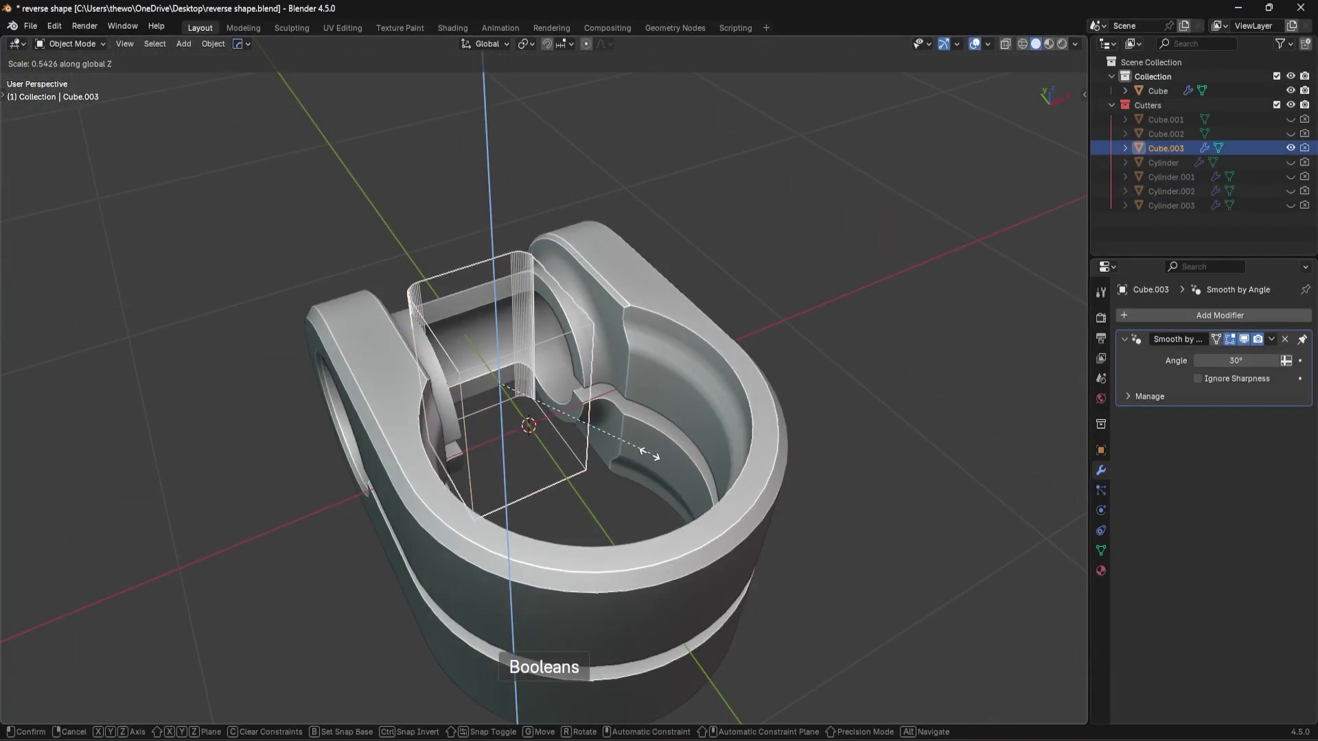
click(617, 446)
- Add 33 horizontal loop cuts around the box cutter
key(Tab)
scroll(588, 446, up, 5)
middle_drag(579, 462, 603, 417)
key(ctrl+r)
scroll(603, 417, up, 4)
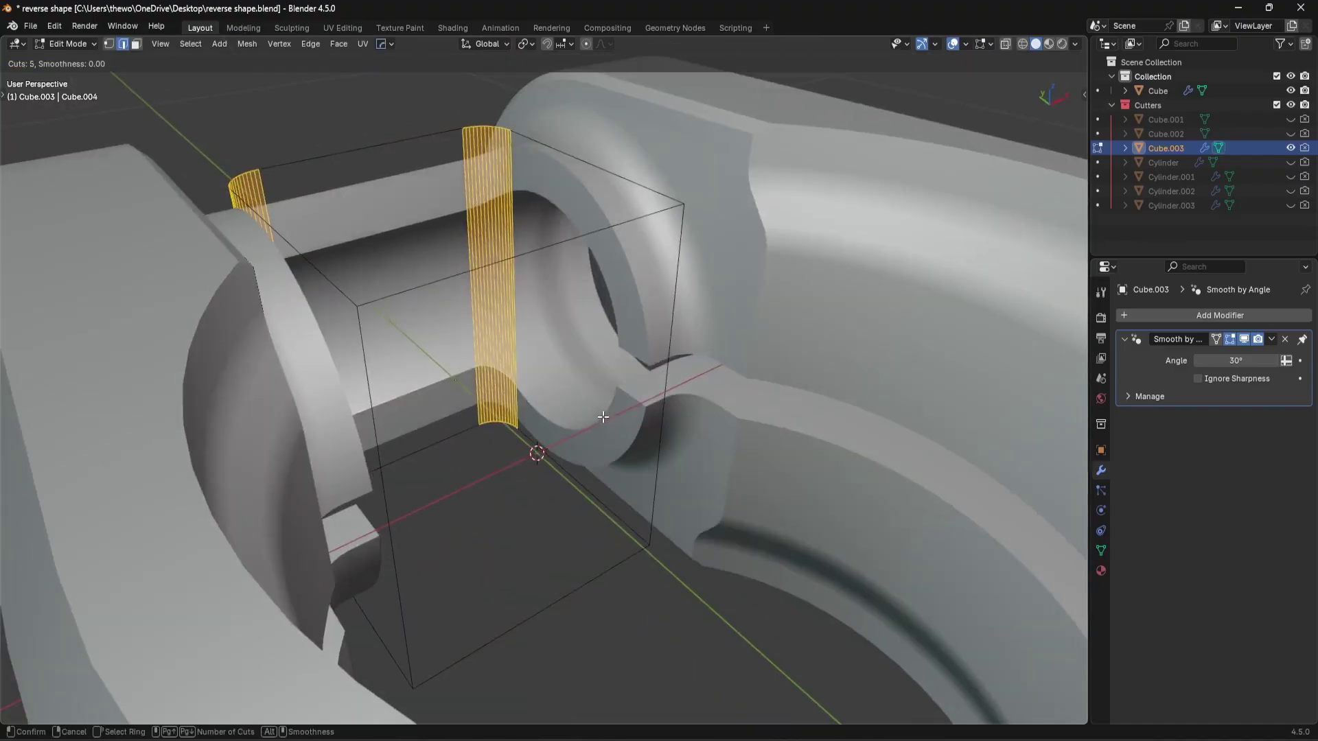
scroll(493, 318, up, 14)
click(493, 317)
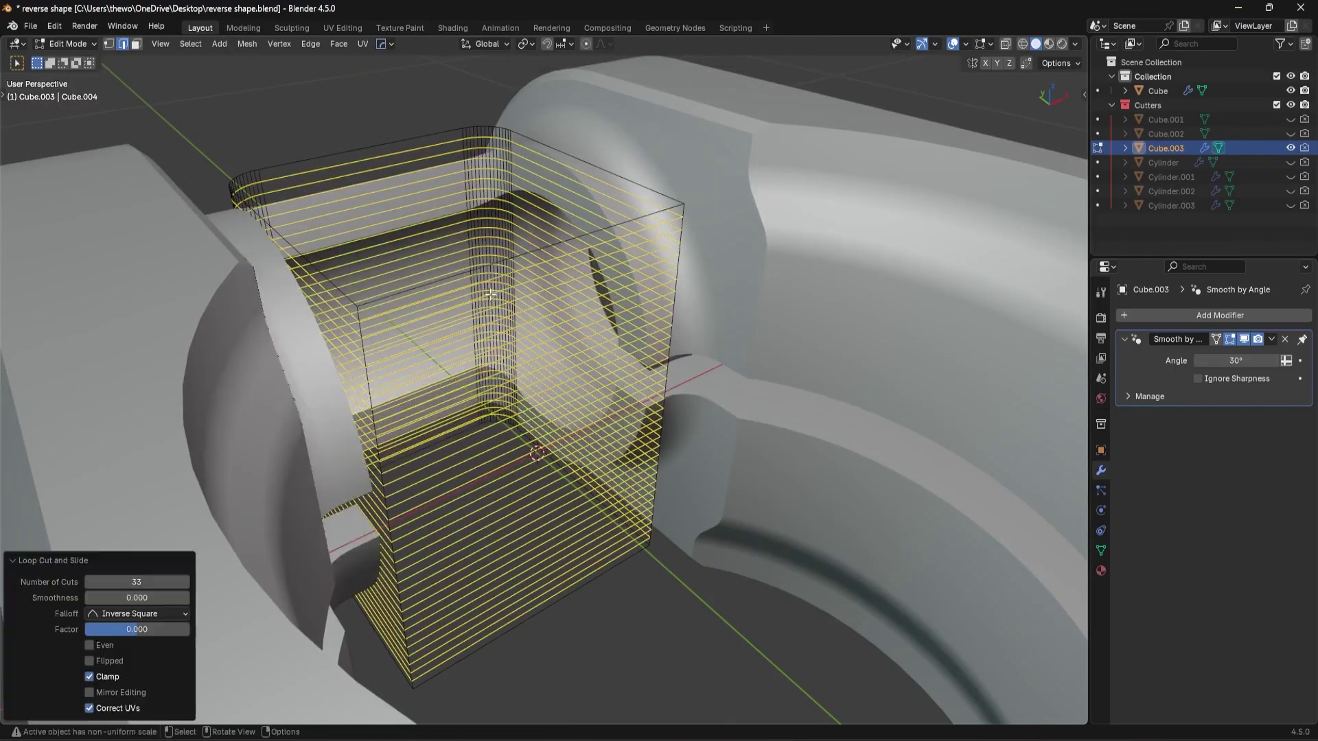
- Examine the shading of the notch's rounded corner with overlays hidden, using the zebra-stripe and metallic MatCaps
key(Tab)
key(shift+2)
scroll(529, 422, up, 4)
middle_drag(528, 422, 511, 395)
scroll(493, 427, up, 4)
key(Tab)
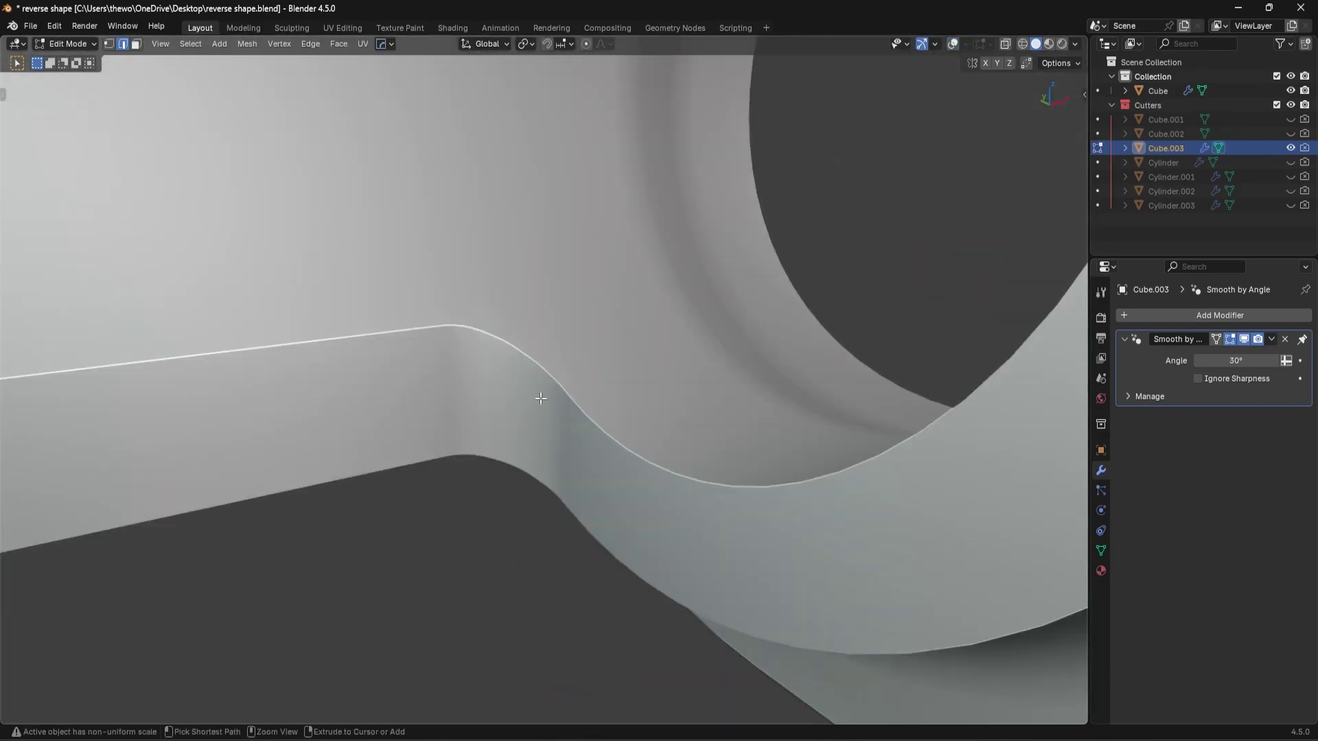
middle_drag(535, 407, 770, 265)
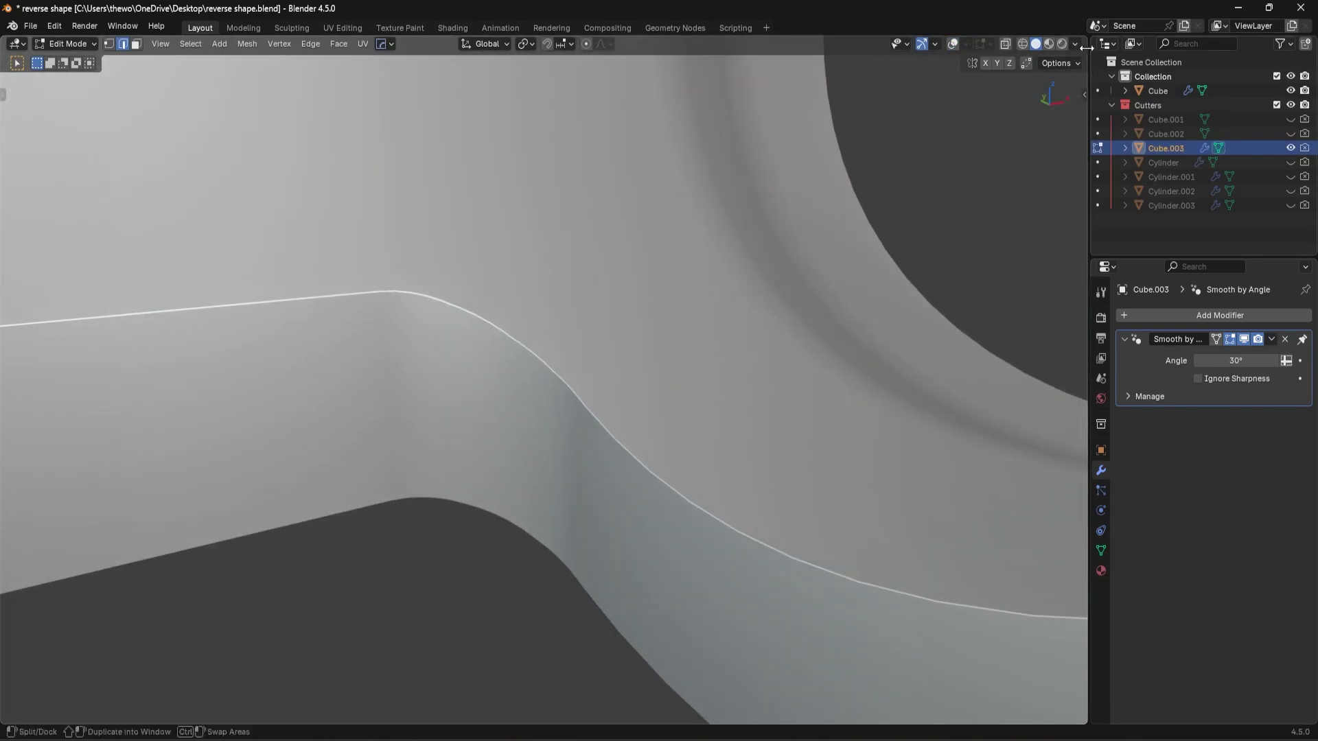
click(1075, 43)
click(1057, 151)
click(909, 291)
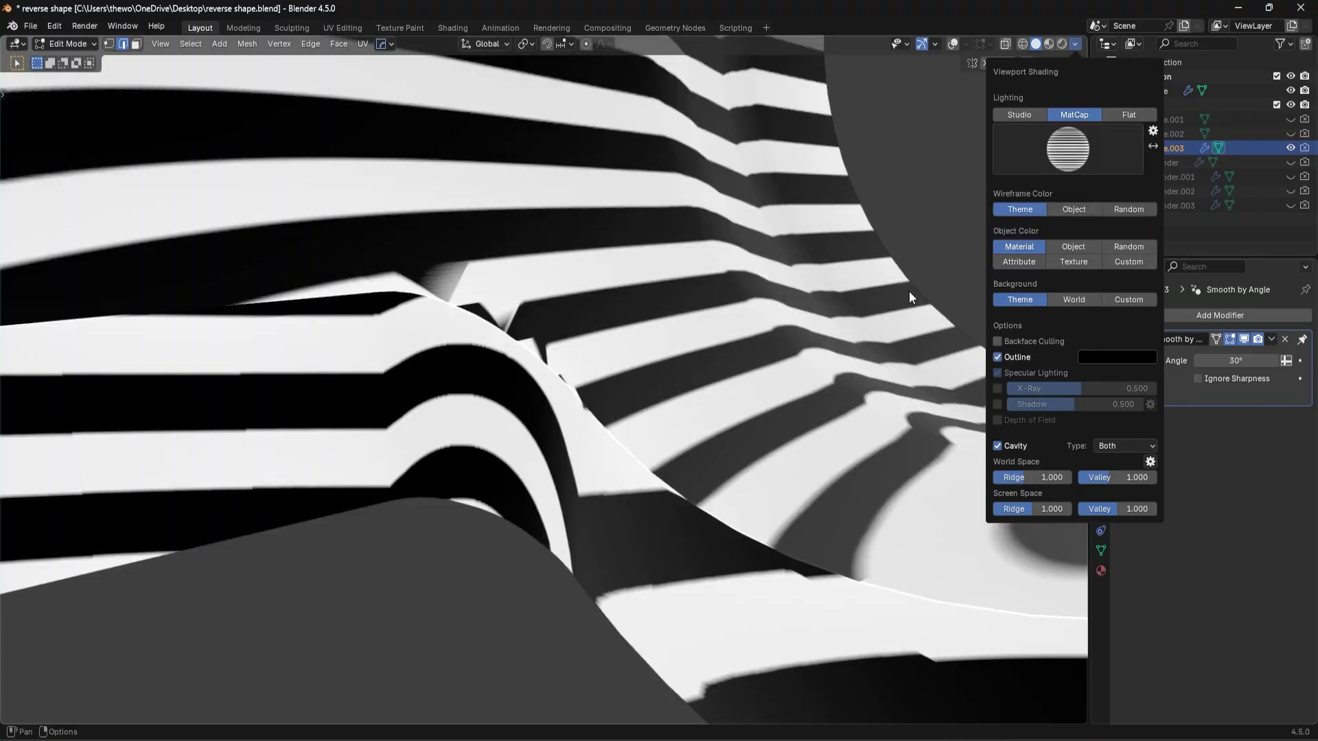
click(1068, 154)
click(1043, 244)
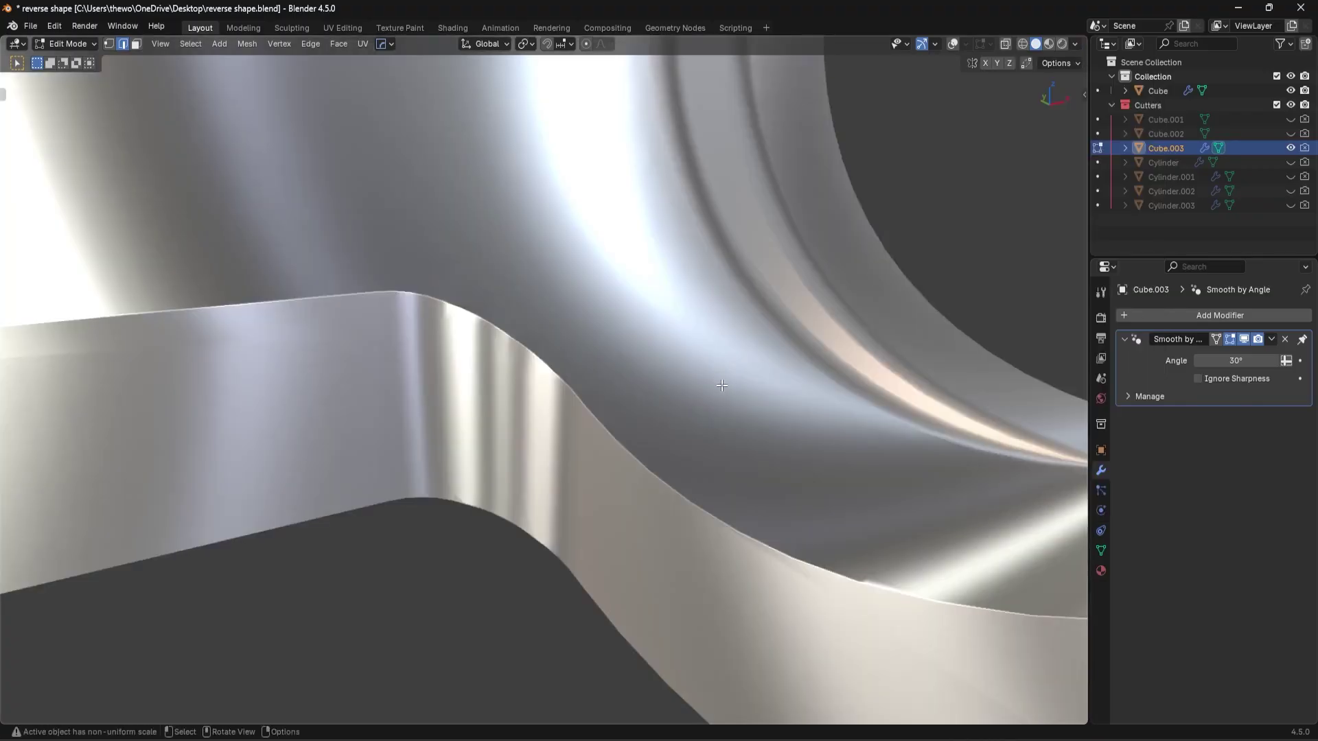
- Show the overlays again, leave mesh editing and hide the cutters to view the whole part
key(Tab)
scroll(728, 391, down, 4)
middle_drag(740, 343, 723, 360)
scroll(723, 364, down, 3)
click(951, 44)
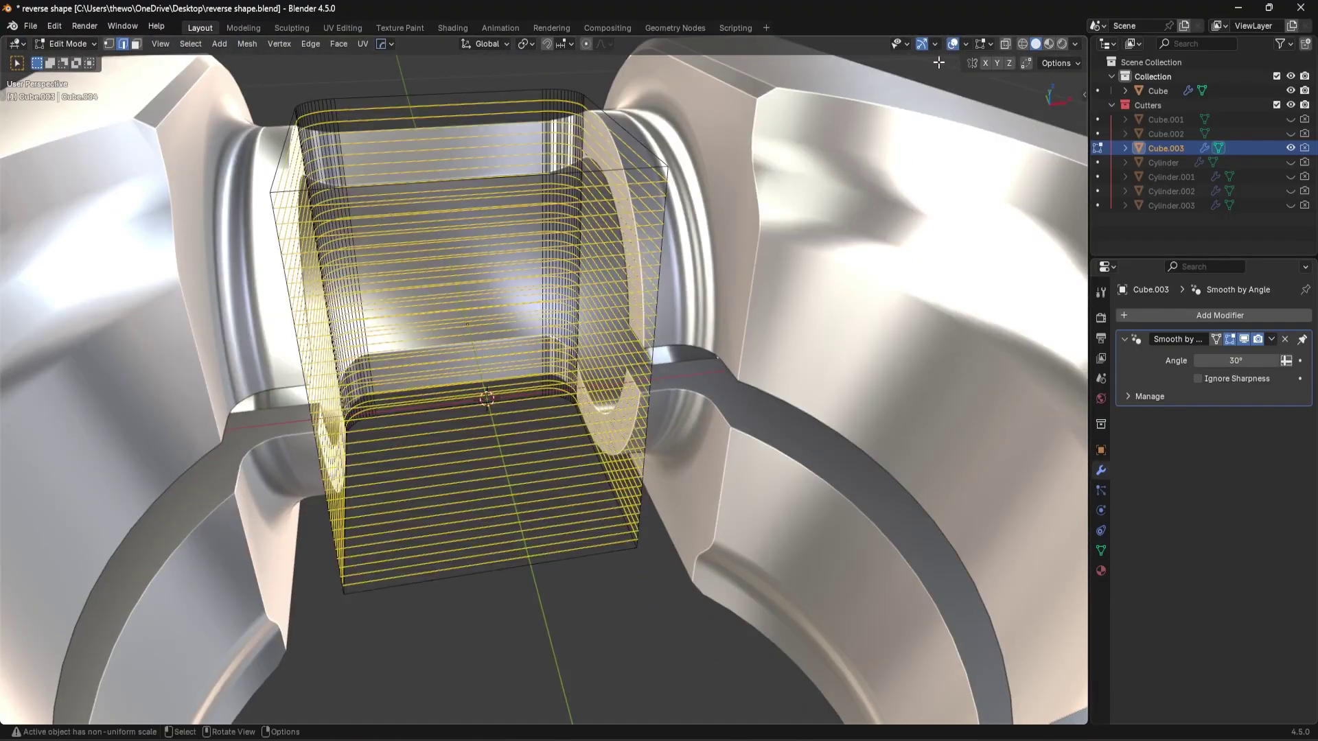
key(Tab)
key(1)
middle_drag(714, 195, 690, 220)
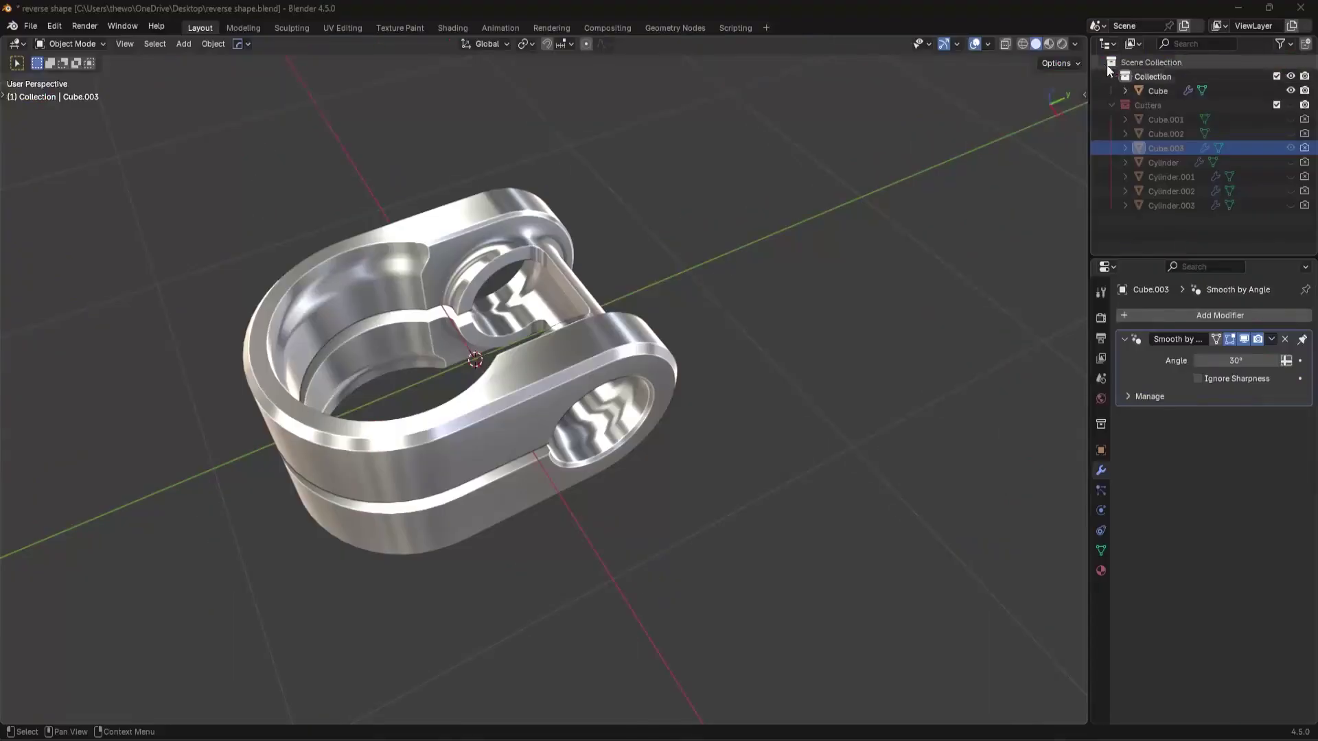
- Try another MatCap on the part and return the viewport to the plain grey MatCap
click(1075, 43)
click(1043, 148)
click(957, 199)
mouse_move(858, 240)
middle_down()
mouse_move(774, 280)
mouse_move(929, 260)
mouse_move(894, 250)
mouse_move(591, 274)
mouse_move(741, 274)
mouse_move(615, 321)
mouse_move(750, 356)
middle_up()
click(1075, 43)
click(1026, 146)
click(838, 200)
- Reveal the box cutter with the Hard Ops Booleans scroll and move it slightly back toward the large ring opening
scroll(750, 356, up, 5)
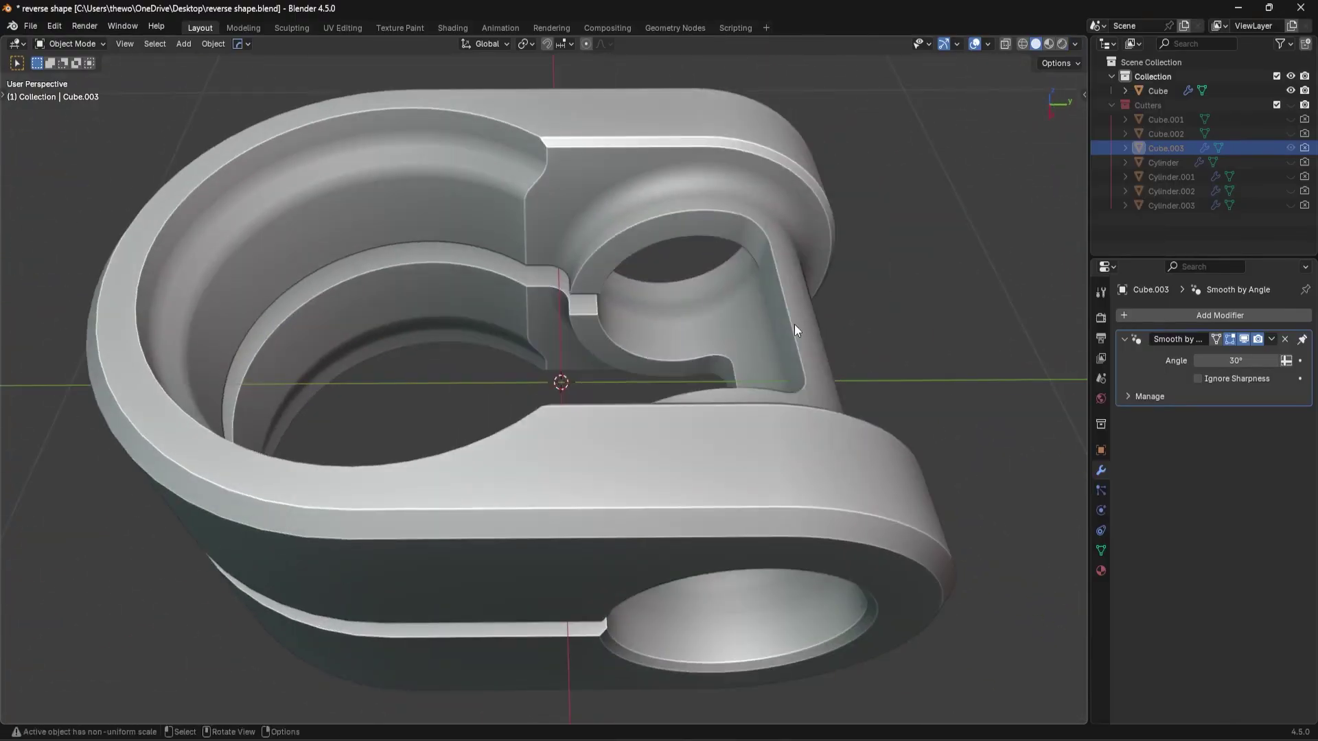
click(793, 324)
key(q)
click(793, 325)
click(793, 324)
key(g)
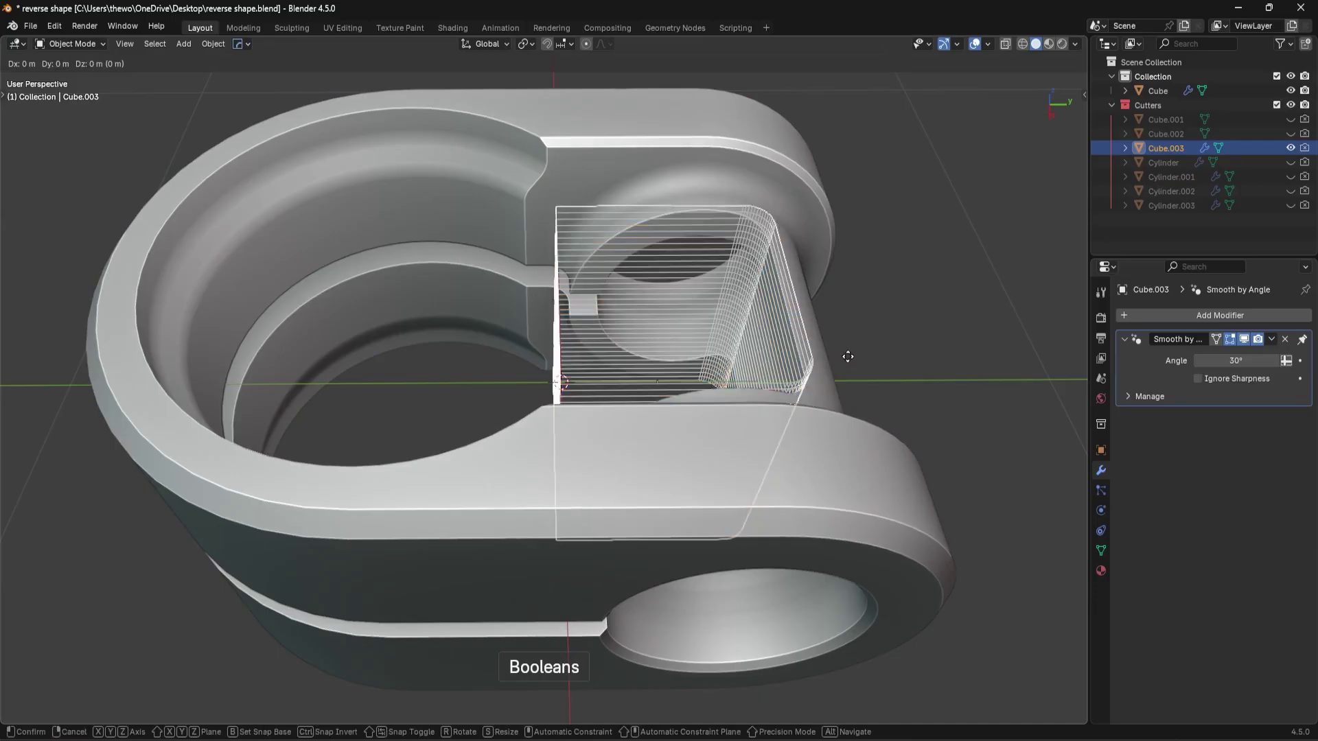
click(795, 361)
key(1)
- Add a single loop cut around the inner wall of the large ring opening, above the ledge
scroll(644, 293, down, 6)
middle_drag(583, 291, 852, 351)
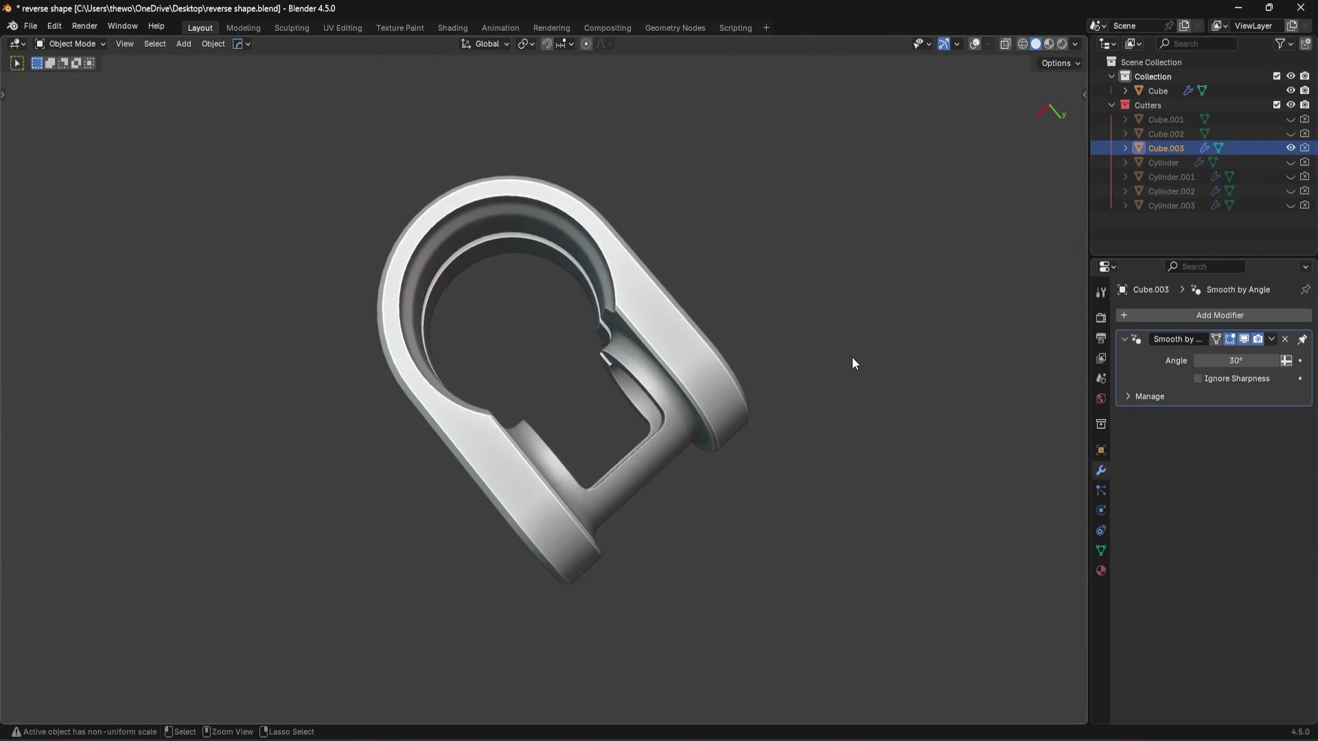
key(KP_7)
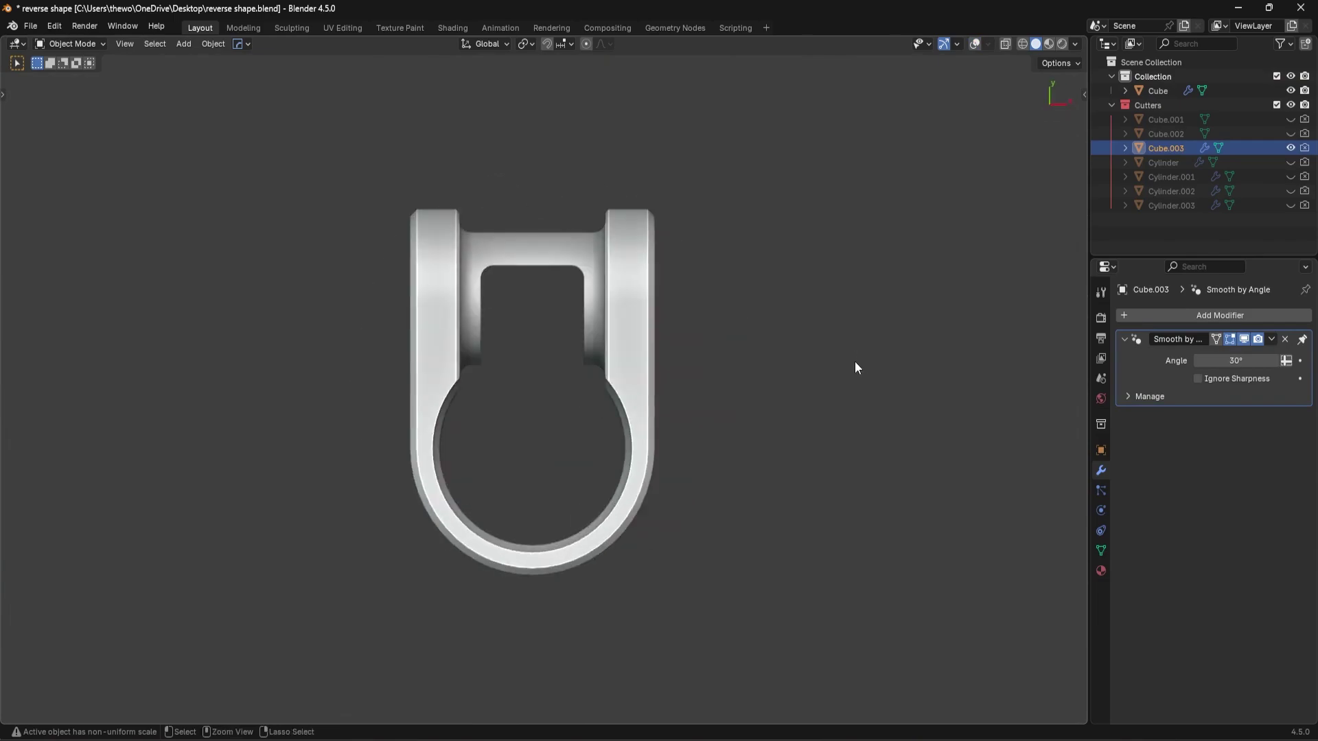
middle_drag(863, 372, 638, 295)
scroll(638, 295, up, 4)
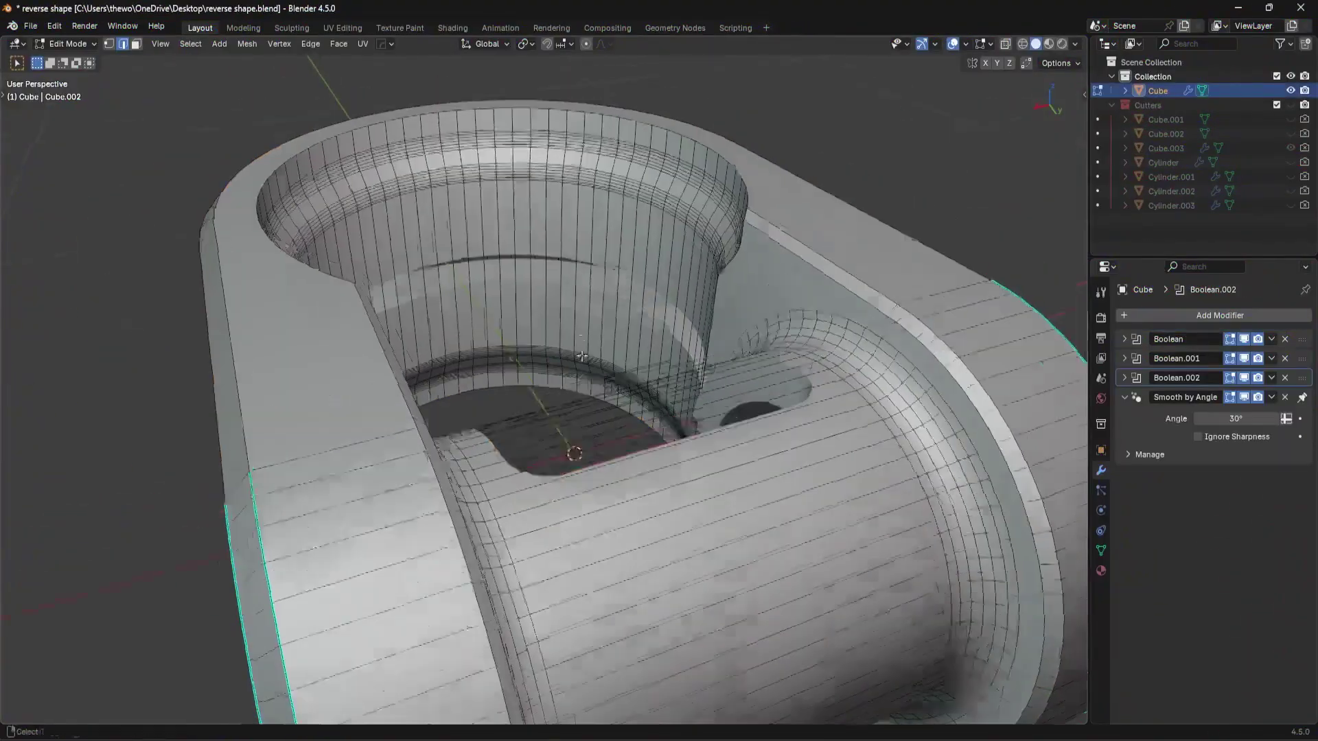
scroll(582, 356, up, 5)
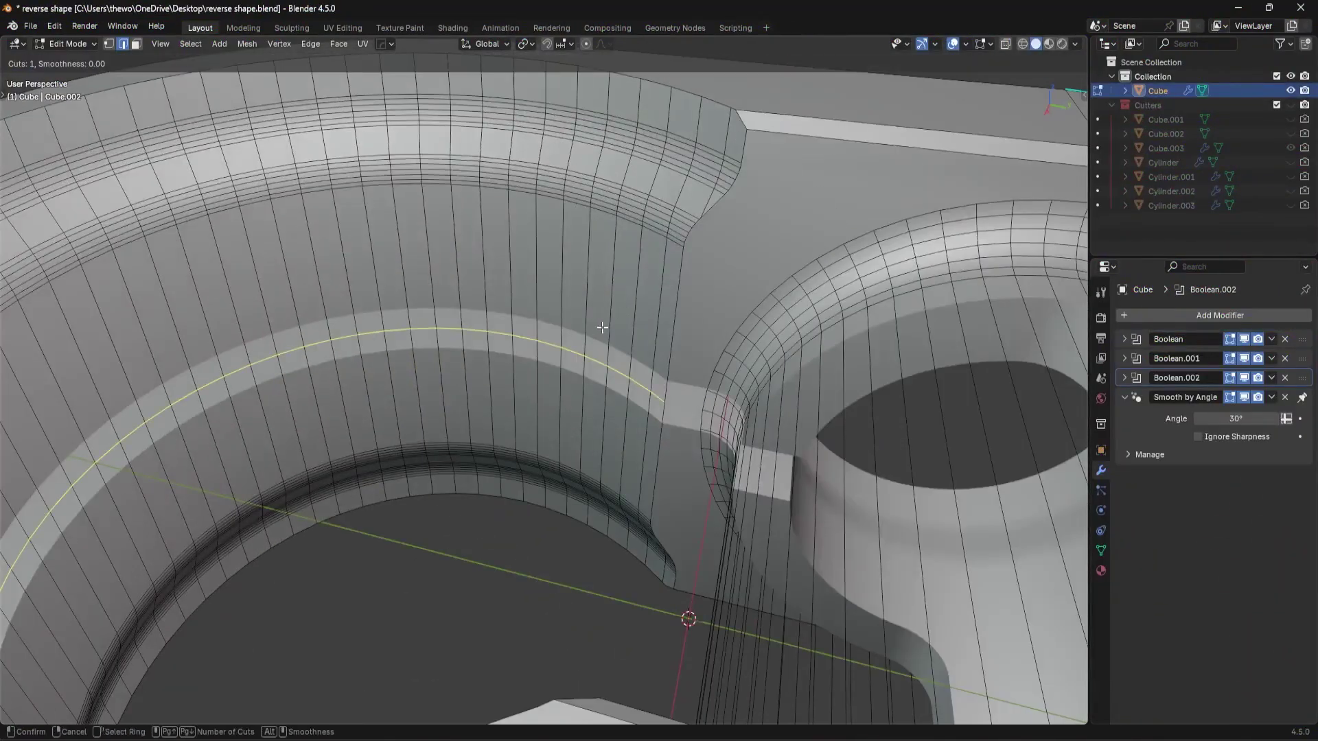
click(674, 258)
- Bevel the new loop 0.0706 m wide with 11 segments and raise the resulting band slightly along Z
key(ctrl+b)
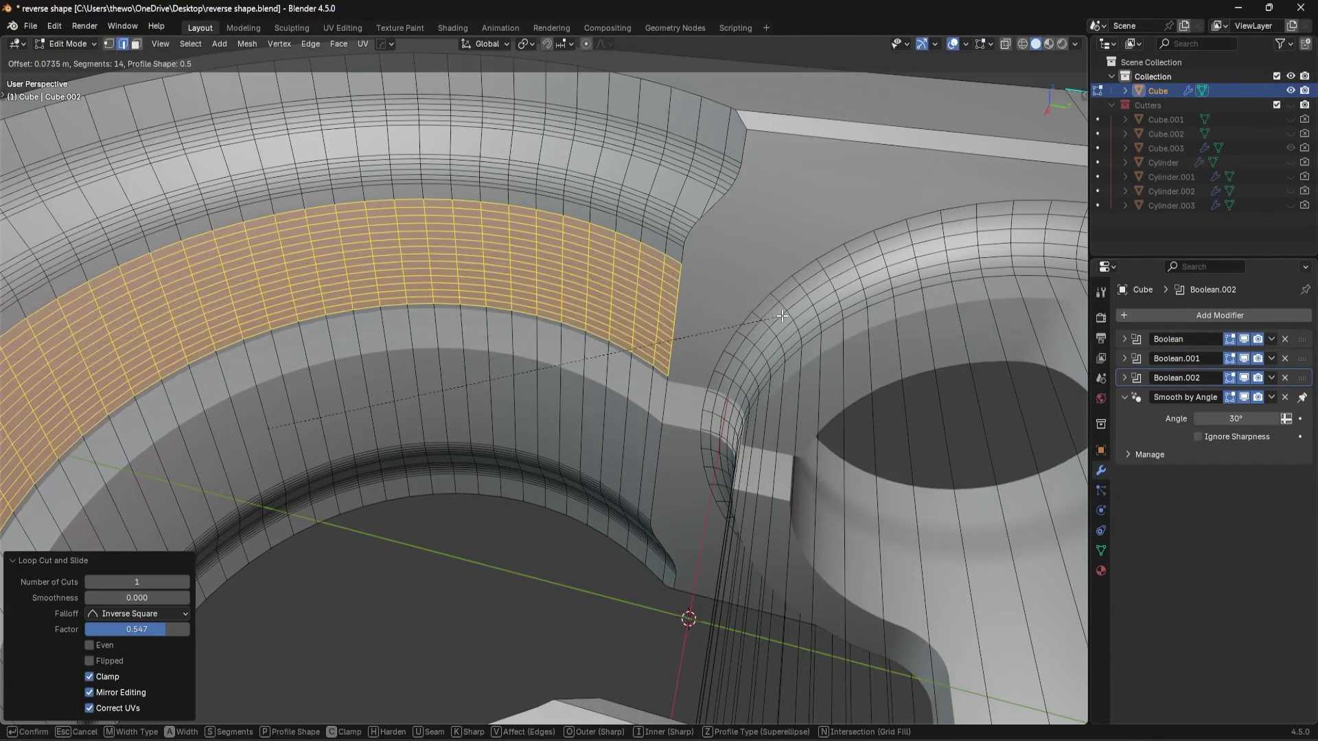
scroll(777, 317, down, 3)
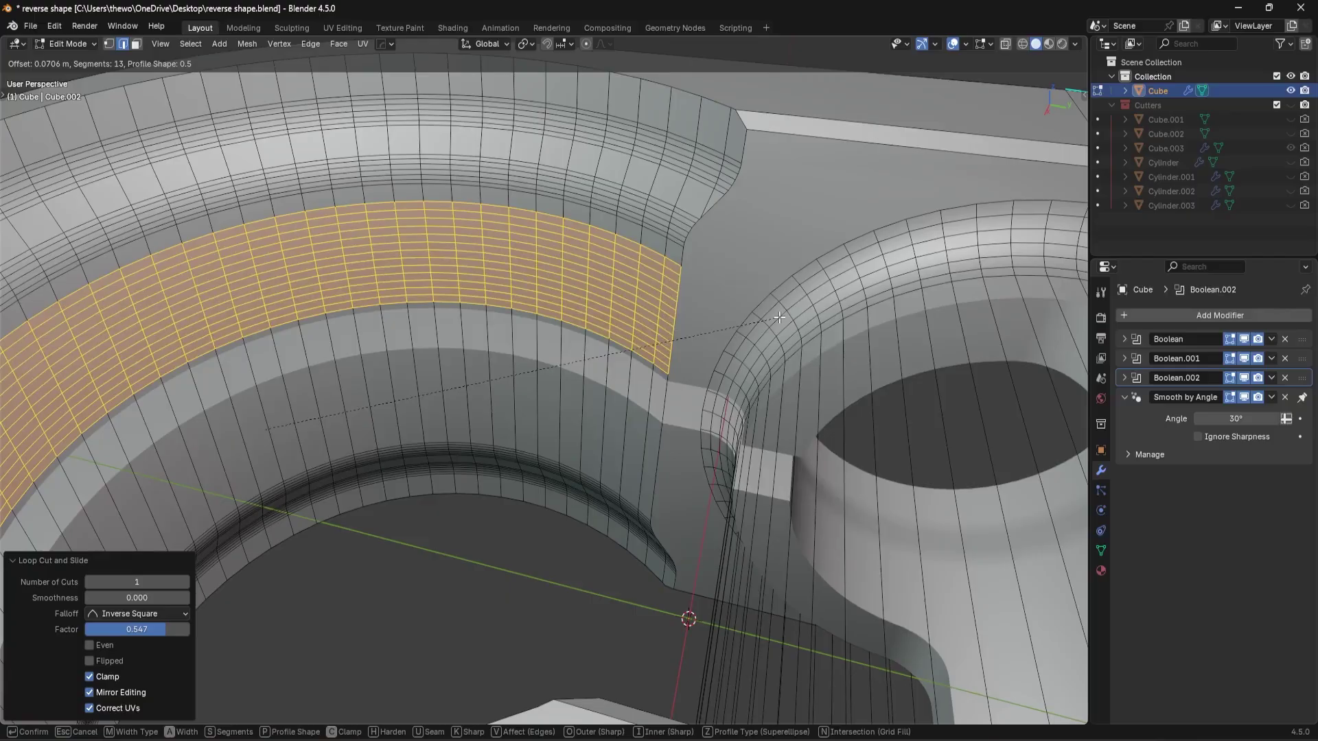
click(779, 317)
key(g)
key(z)
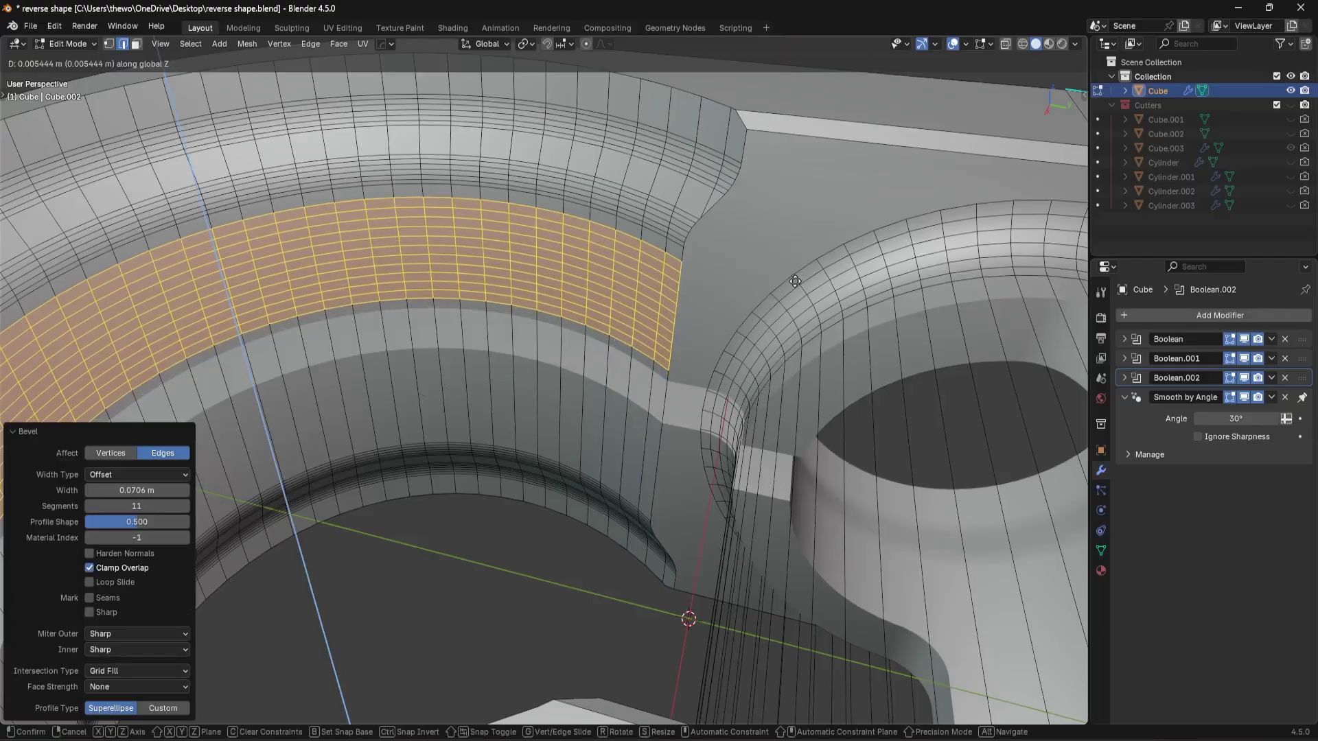
click(799, 271)
- Select every other face loop in the beveled band on the ring's inner wall
scroll(810, 288, up, 2)
key(3)
alt+click(712, 334)
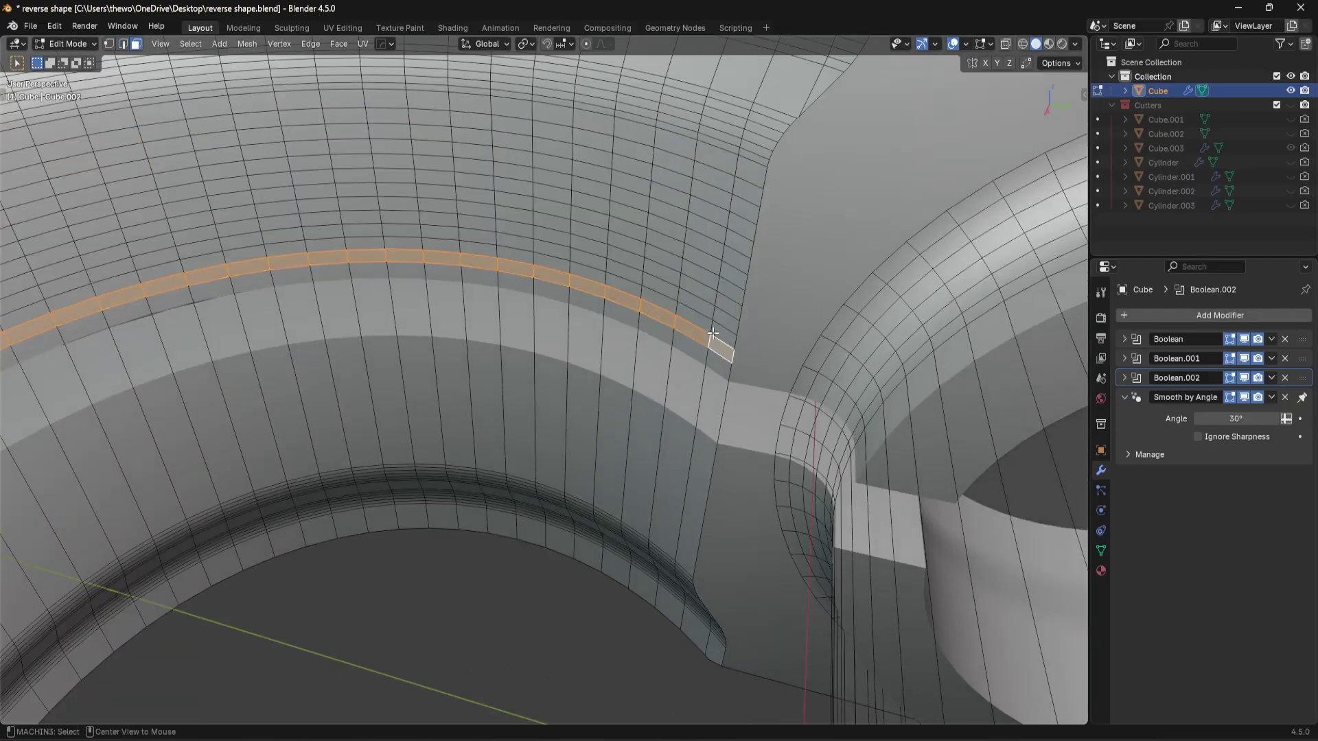
alt+shift+click(717, 285)
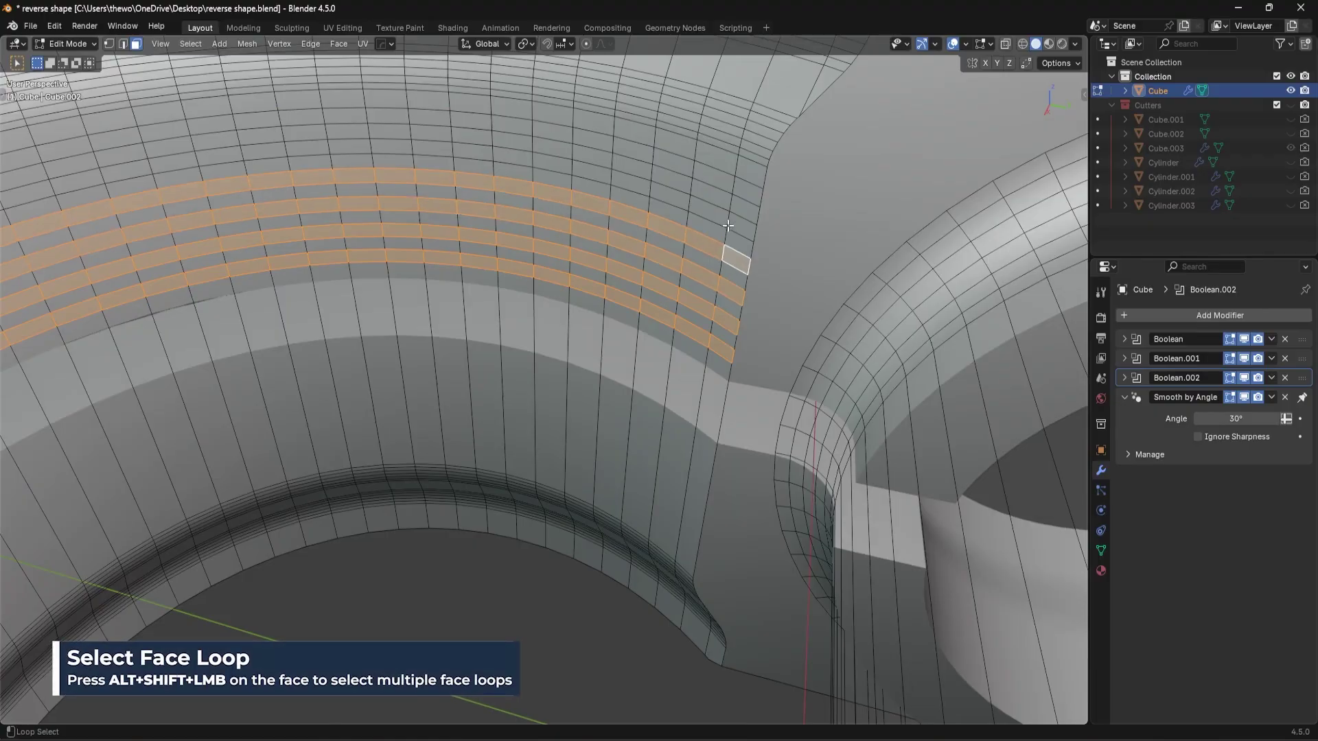
- Extrude the selected face loops in place and offset them about -0.011 m along their normals to form grooves
middle_drag(736, 186, 688, 244)
key(e)
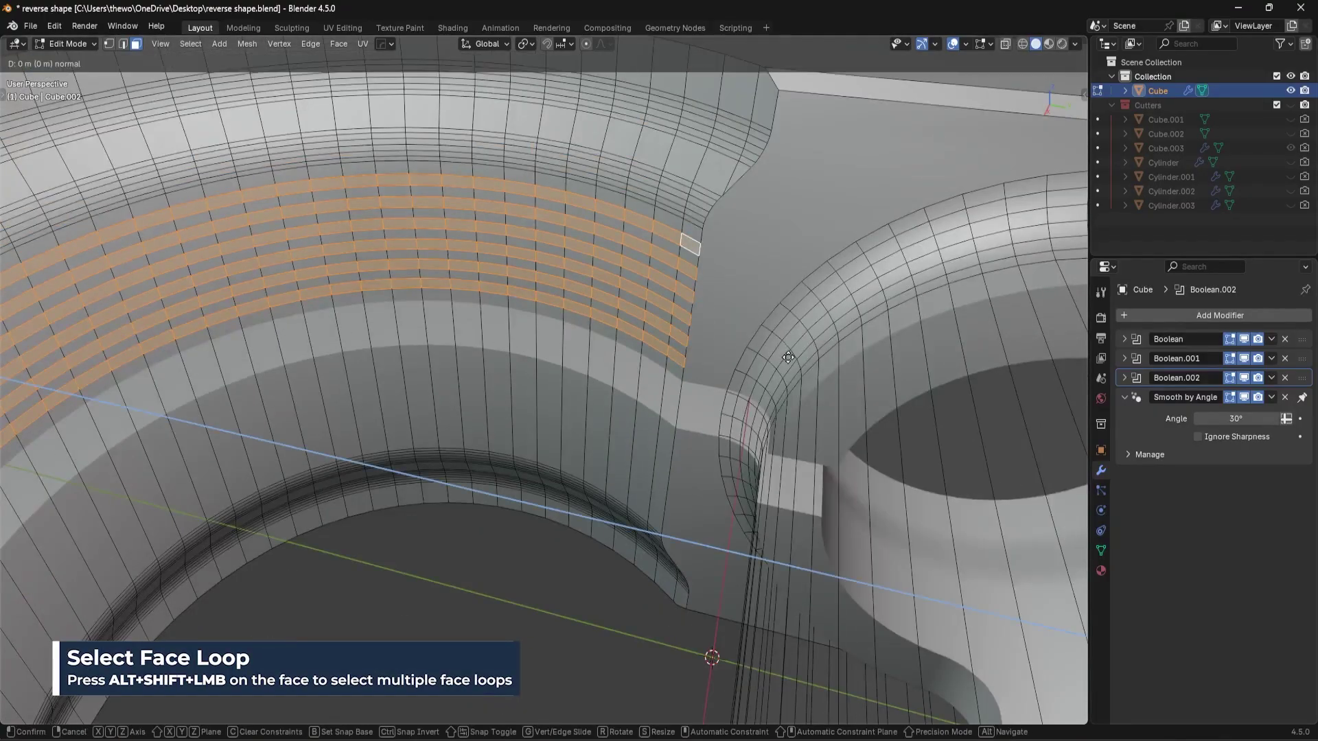
right_click(842, 385)
key(alt+s)
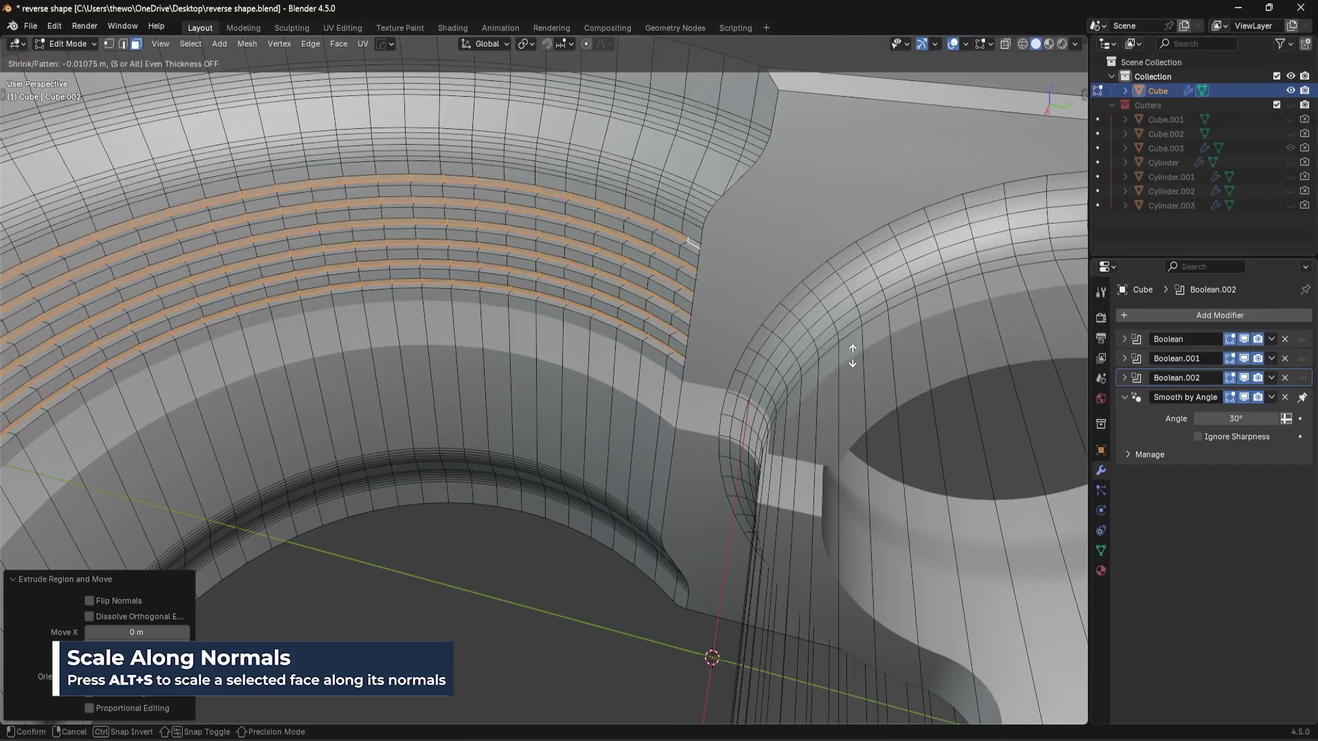
click(852, 356)
key(Tab)
middle_drag(735, 267, 733, 402)
- Set the transform pivot point to Individual Origins for the selected groove faces in the ring
key(Tab)
scroll(719, 358, down, 7)
scroll(620, 447, up, 7)
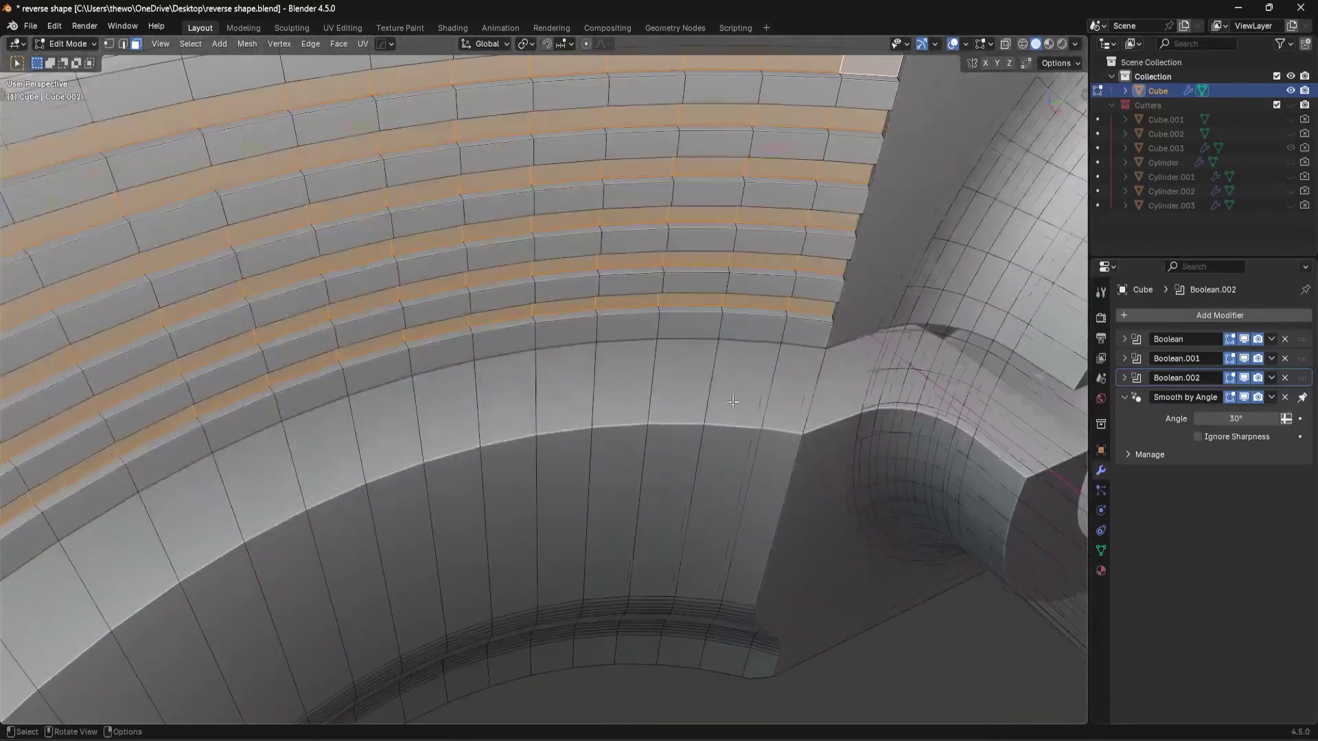
right_click(829, 554)
click(533, 46)
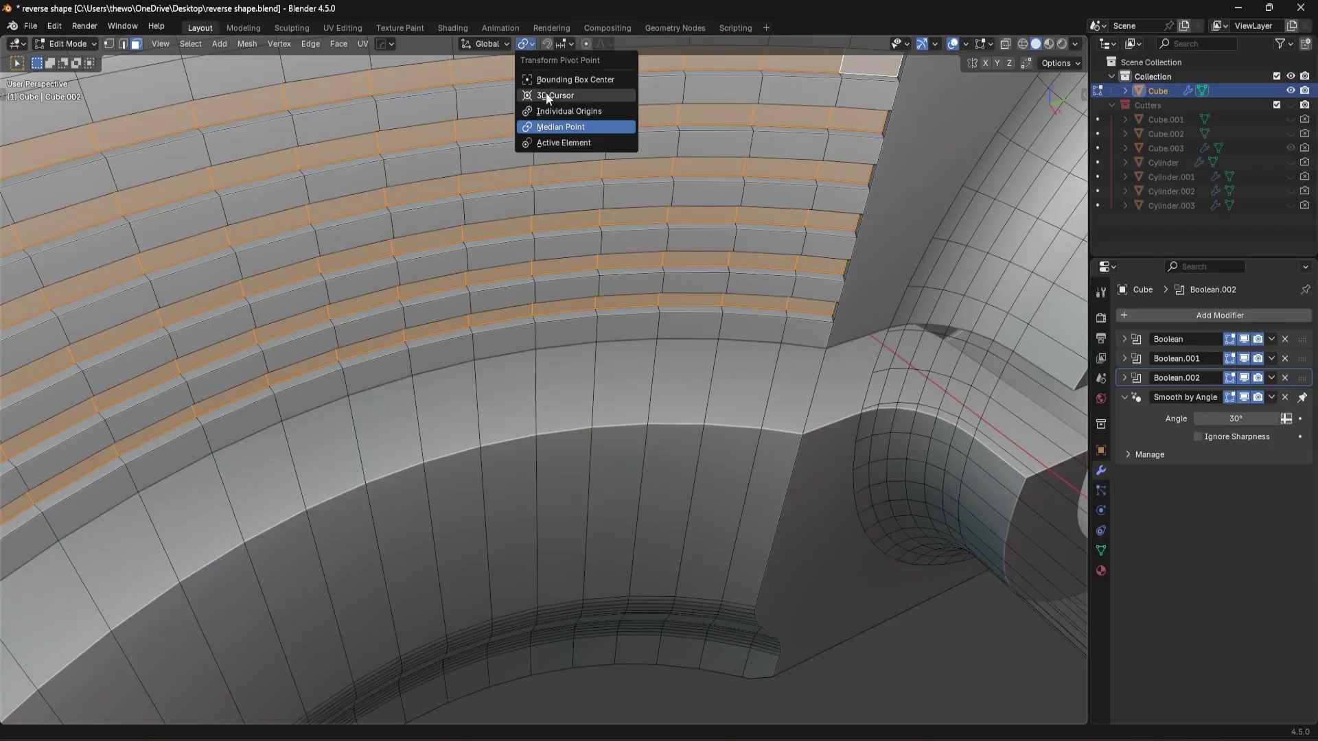
click(552, 110)
- Narrow the extruded groove bands to about 0.60 along Z, using the right-side wireframe view
key(KP_3)
key(KP_3)
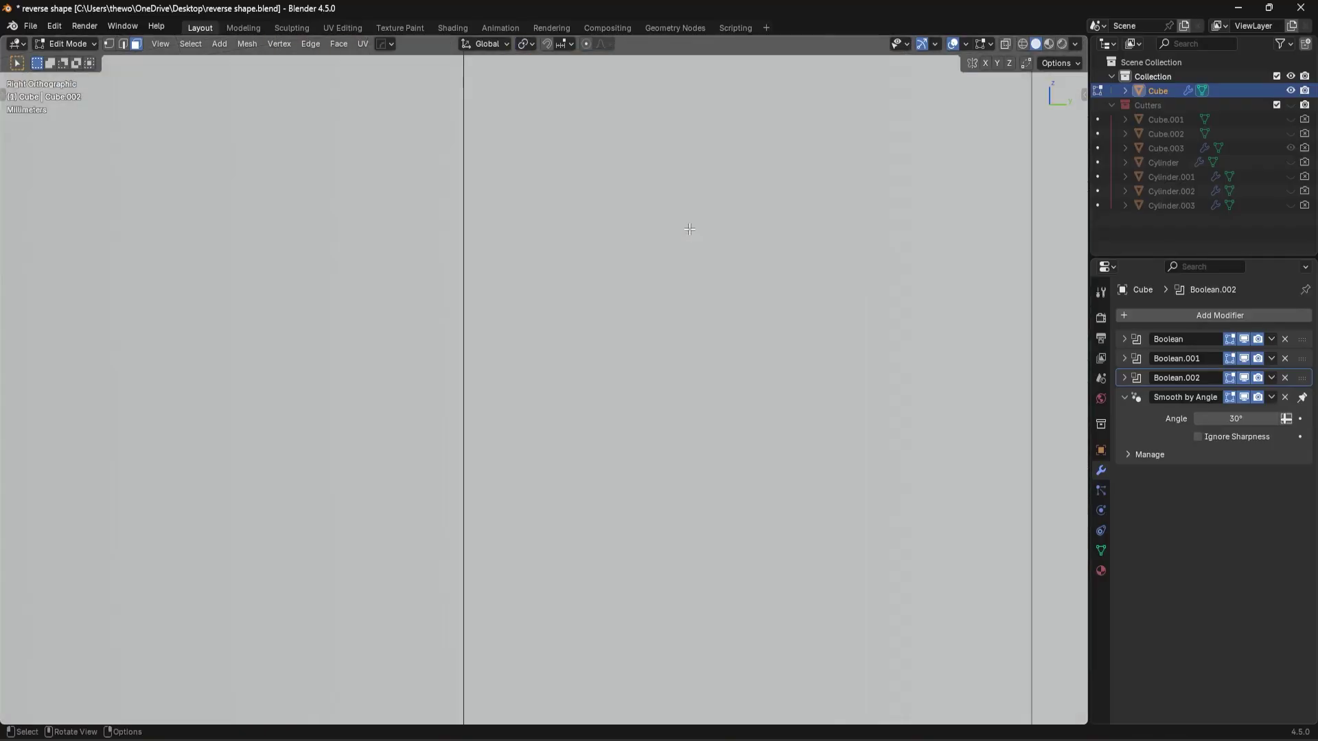
click(227, 405)
scroll(685, 465, down, 5)
key(s)
key(z)
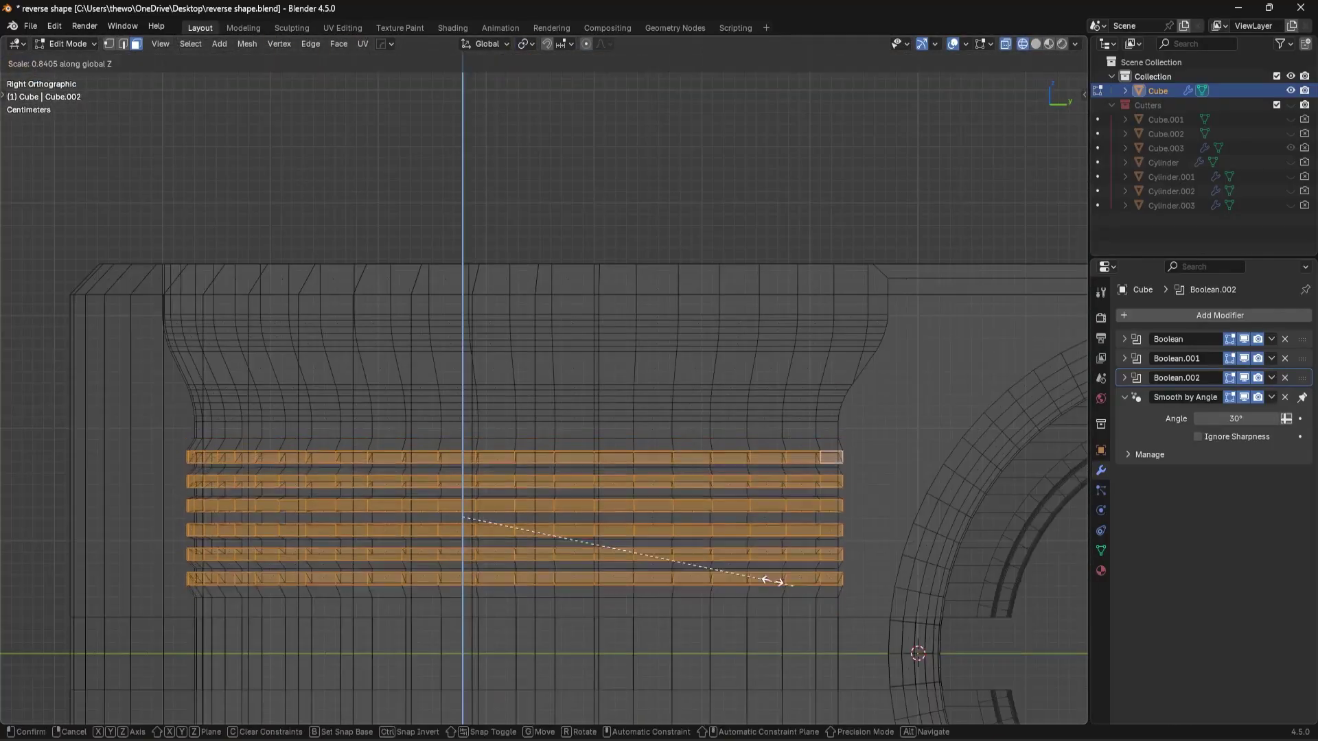
key(Escape)
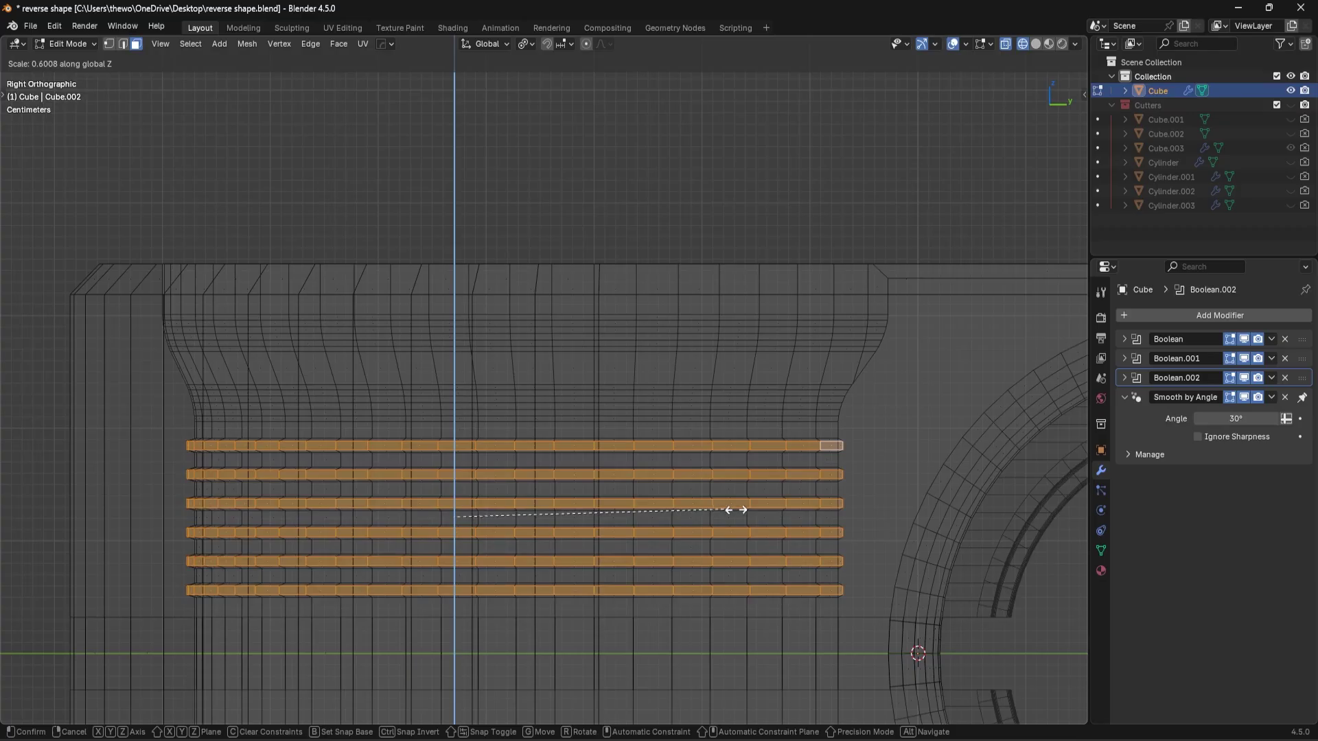
click(712, 516)
key(z)
click(803, 514)
- Clear the selection, return to Object Mode and examine the narrowed grooves inside the ring
mouse_move(823, 412)
middle_down()
mouse_move(767, 439)
mouse_move(753, 397)
mouse_move(821, 405)
mouse_move(624, 442)
mouse_move(742, 467)
middle_up()
key(alt+a)
key(Tab)
scroll(821, 405, down, 7)
key(alt+a)
scroll(805, 418, down, 4)
scroll(685, 504, up, 12)
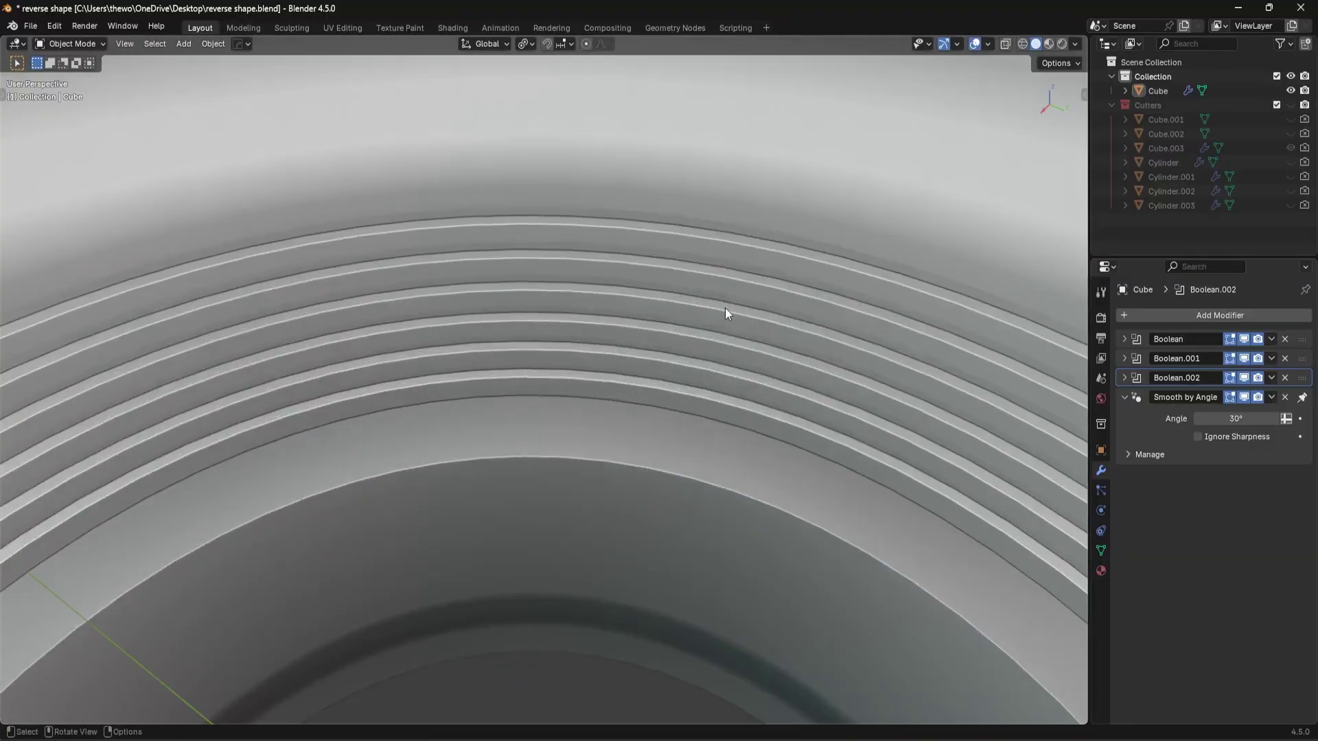
- Add a very fine Bevel modifier to the body with 3 segments, a 30° angle limit and Harden Normals enabled
click(724, 308)
key(q)
click(726, 297)
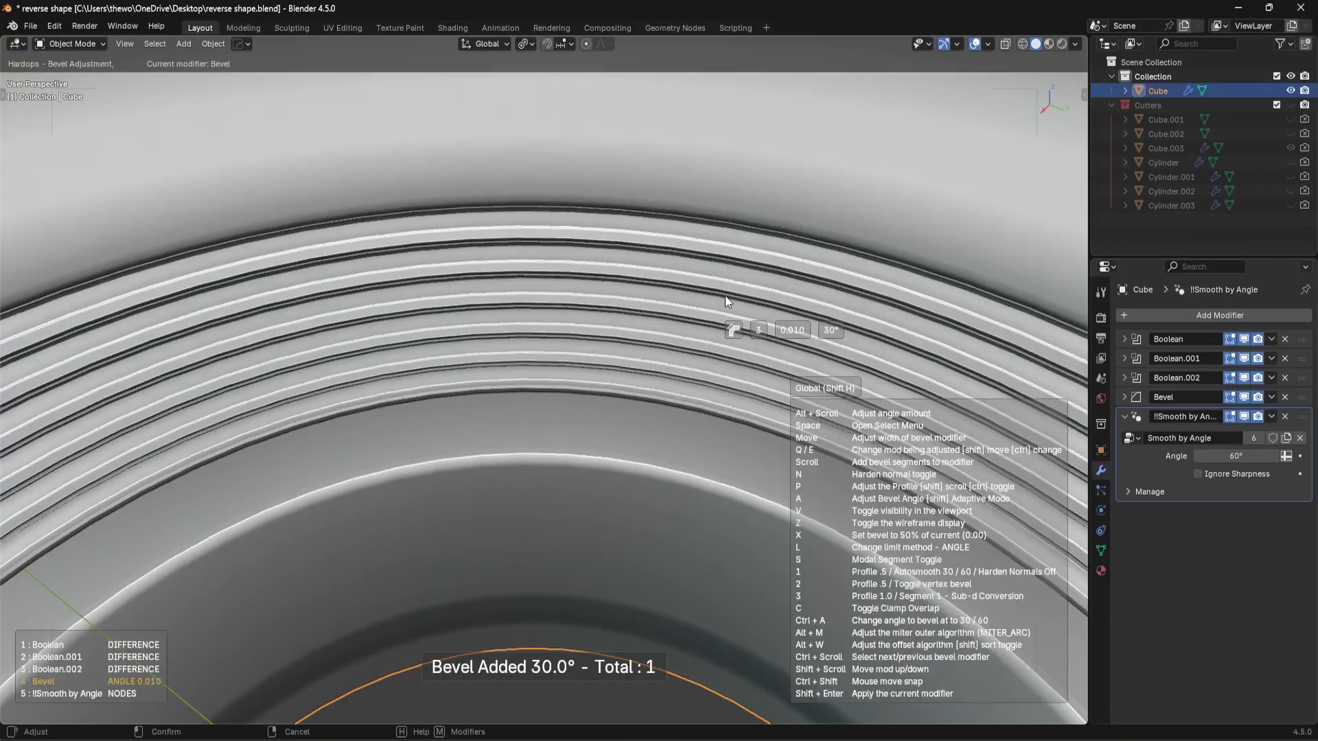
key(n)
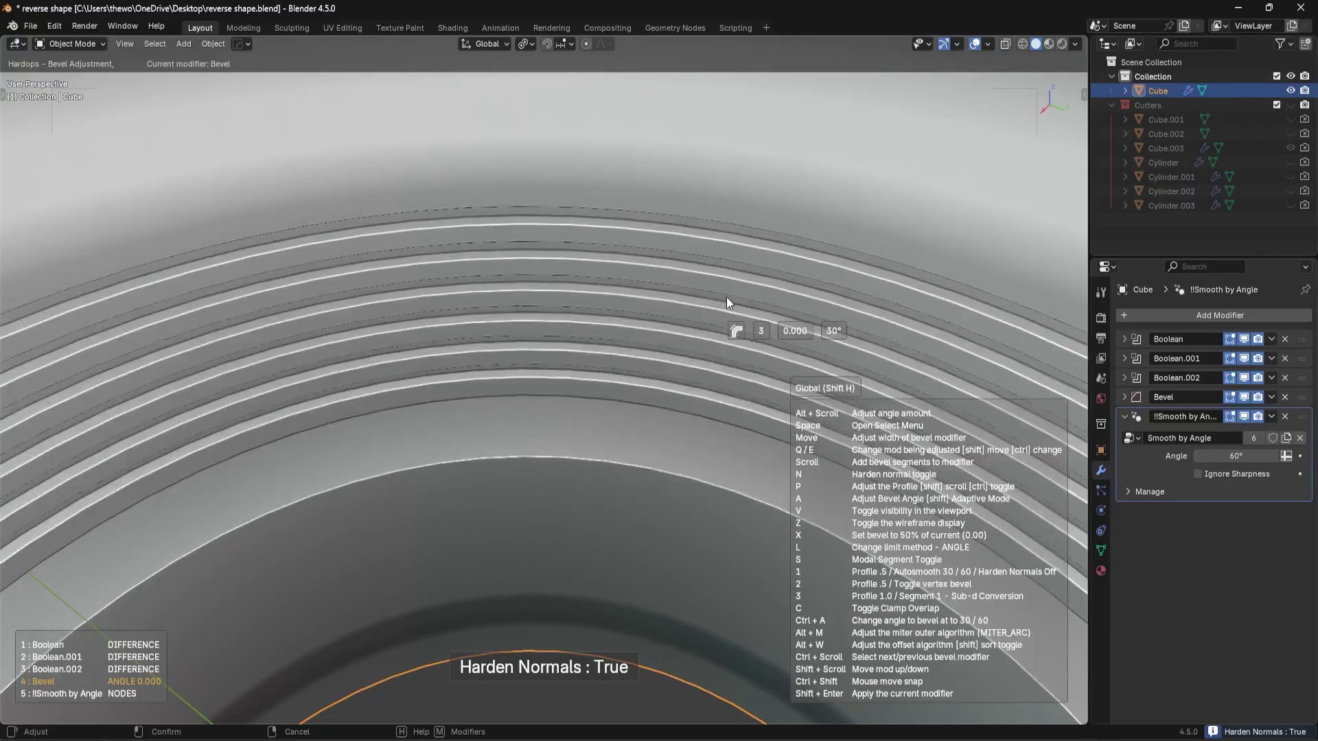
click(726, 300)
shift+click(726, 299)
- Save the file and review the beveled clamp from above
scroll(729, 307, down, 5)
key(ctrl+s)
scroll(738, 339, down, 4)
middle_drag(739, 343, 756, 405)
scroll(664, 342, down, 3)
scroll(722, 430, down, 3)
scroll(718, 435, up, 5)
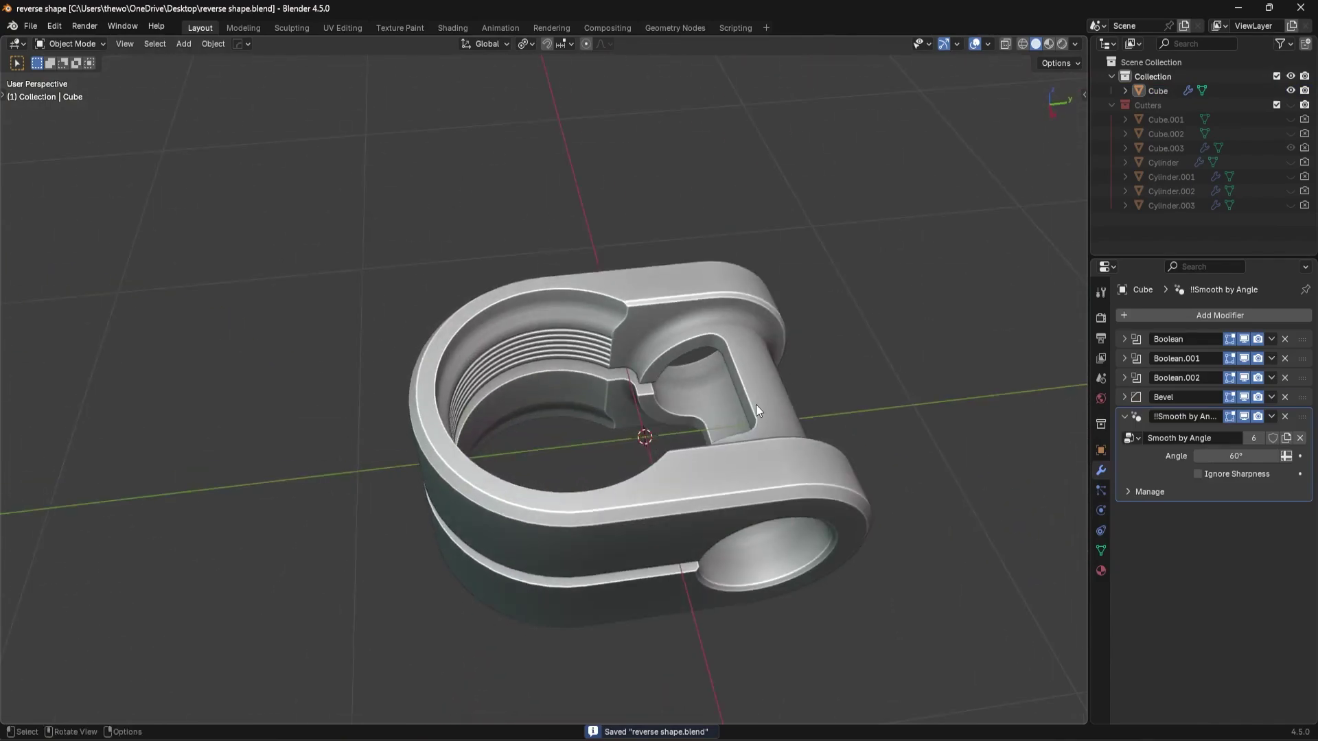
- Reveal the barrel notch cutter Cube.003 and move it about -0.11 m along Y
scroll(755, 405, up, 3)
click(672, 401)
scroll(672, 401, up, 3)
middle_drag(673, 401, 566, 345)
middle_drag(641, 372, 780, 415)
scroll(689, 330, down, 5)
key(q)
click(749, 373)
click(751, 372)
key(g)
key(y)
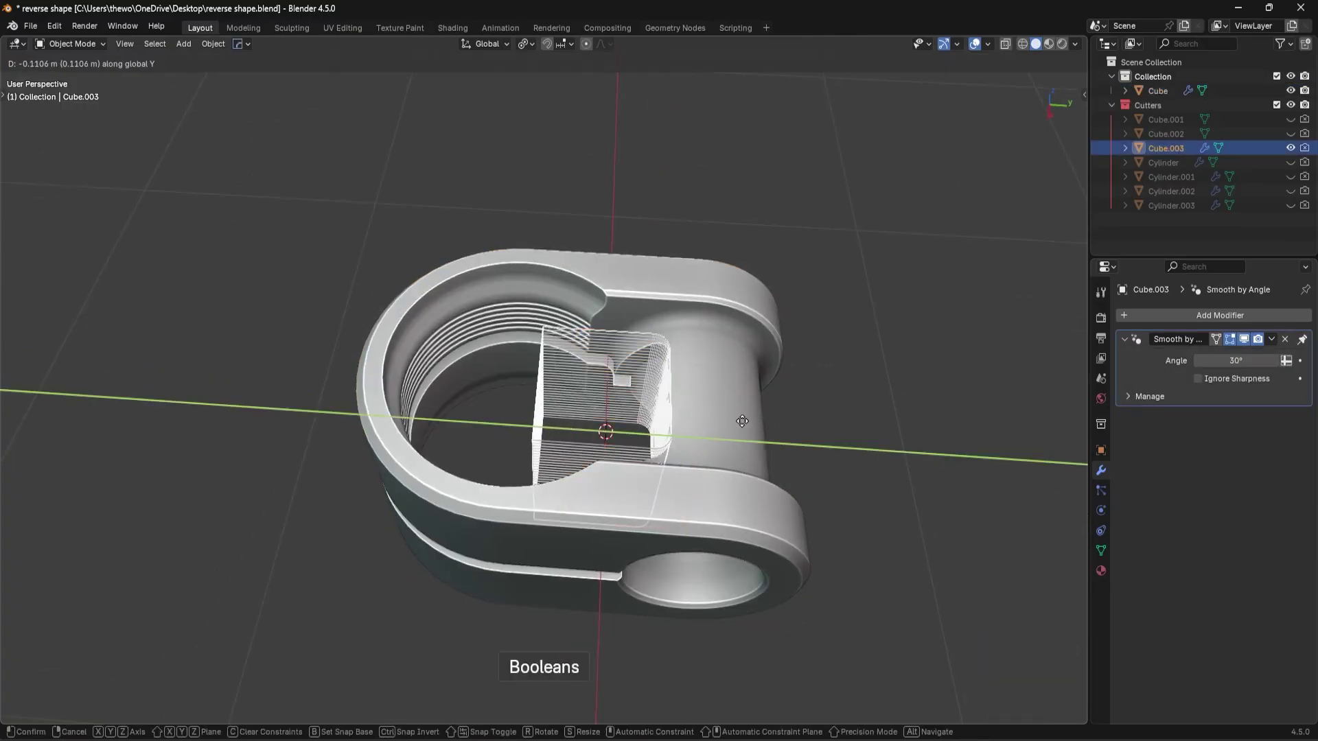
click(742, 420)
- Hide the notch cutter, check the reshaped barrel and save the file
key(h)
mouse_move(801, 336)
middle_down()
mouse_move(801, 297)
mouse_move(801, 331)
middle_up()
key(ctrl+z)
key(g)
right_click(803, 330)
key(h)
middle_drag(744, 382, 650, 307)
scroll(574, 370, up, 8)
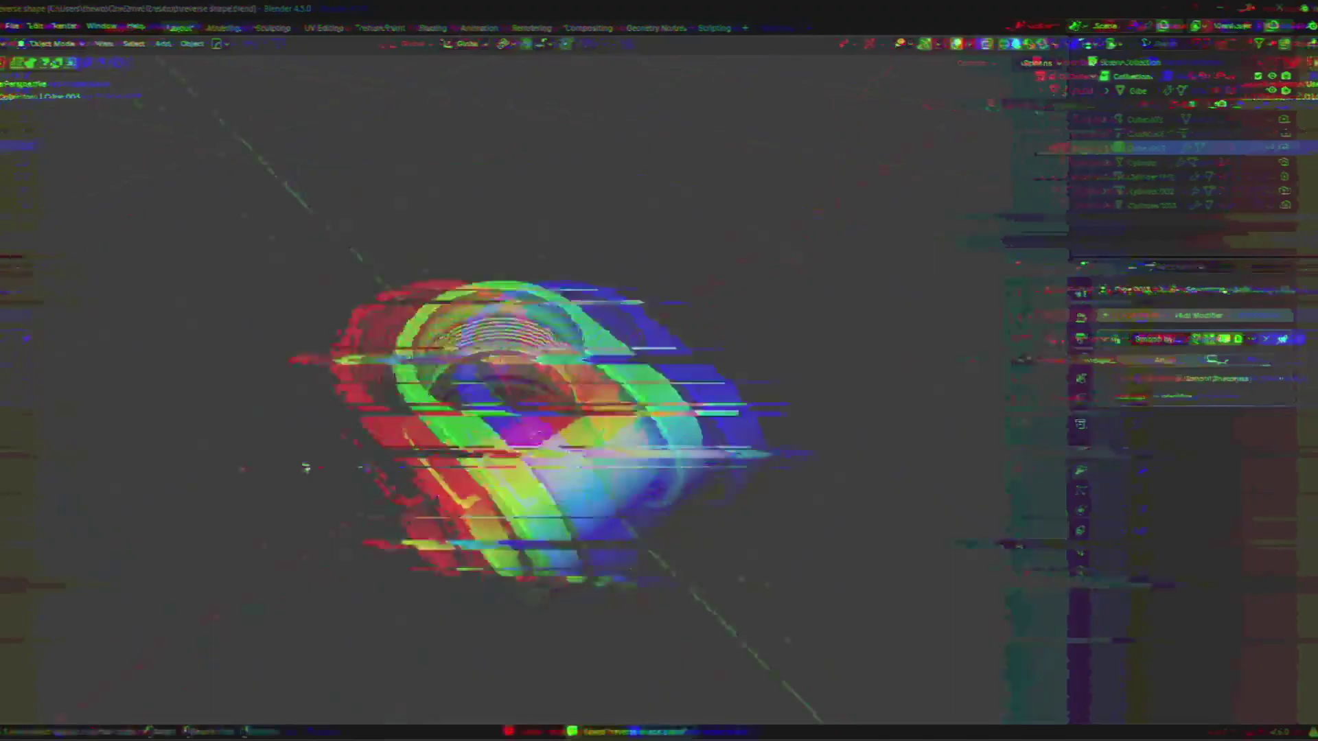
key(ctrl+s)
- Add a 2 m cube at the world origin and scale it down along X in top view
key(KP_7)
key(shift+a)
mouse_move(712, 413)
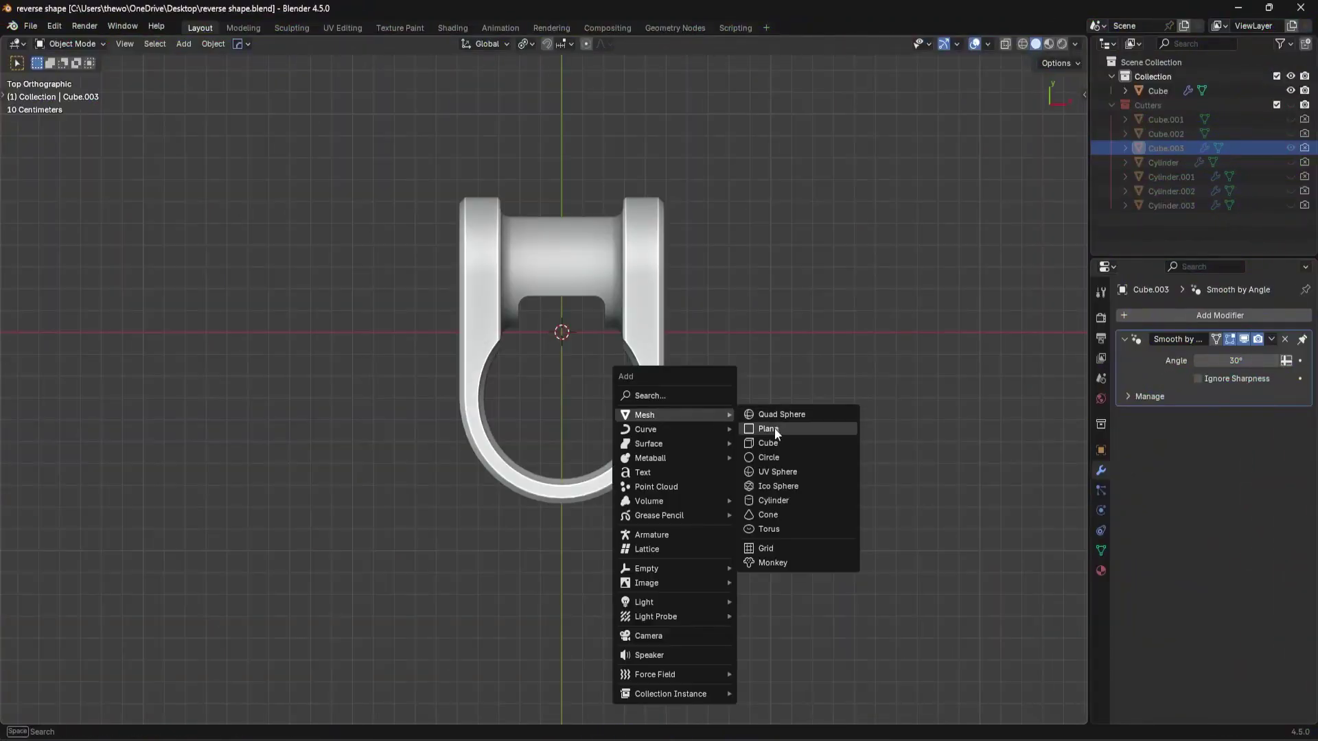
click(774, 427)
key(s)
key(y)
key(x)
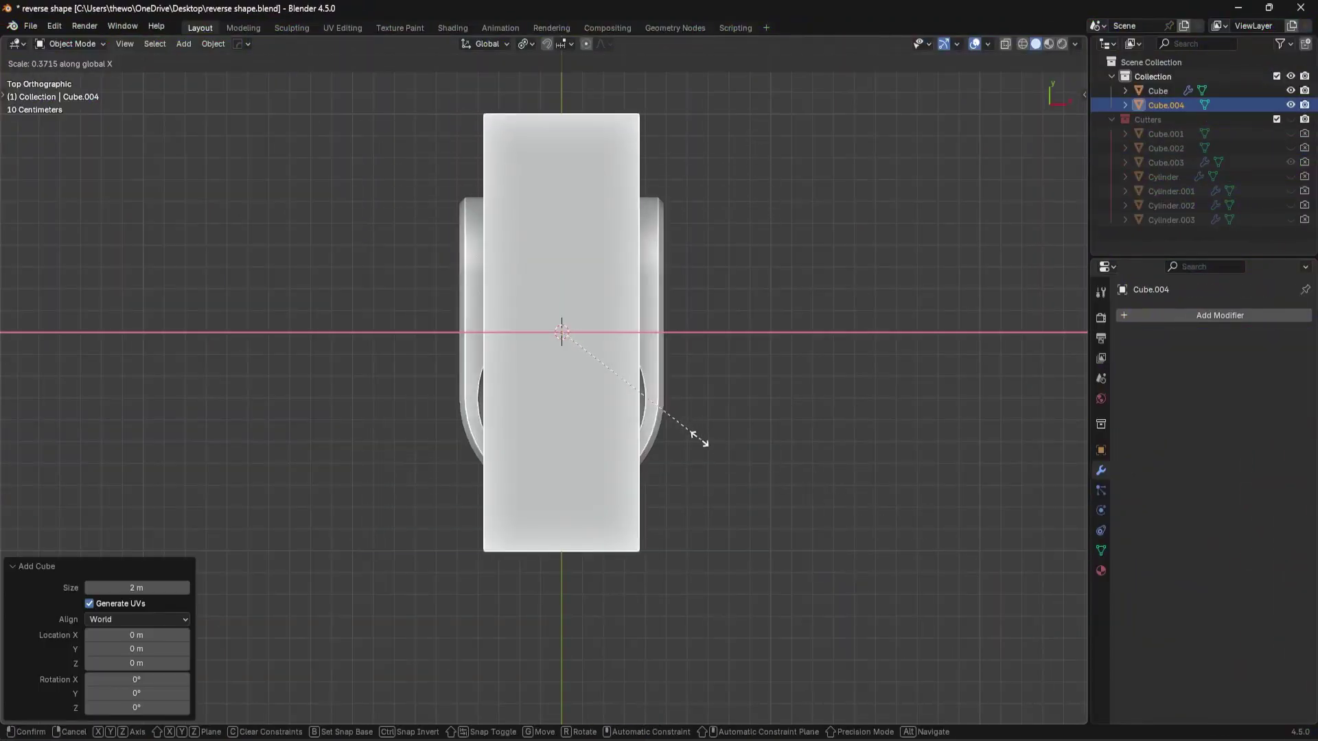
click(618, 376)
- Thin the cube into a sheet along X in three passes with factors of 0.236, 0.219 and 0.208
key(s)
key(x)
key(Return)
scroll(608, 422, up, 4)
key(s)
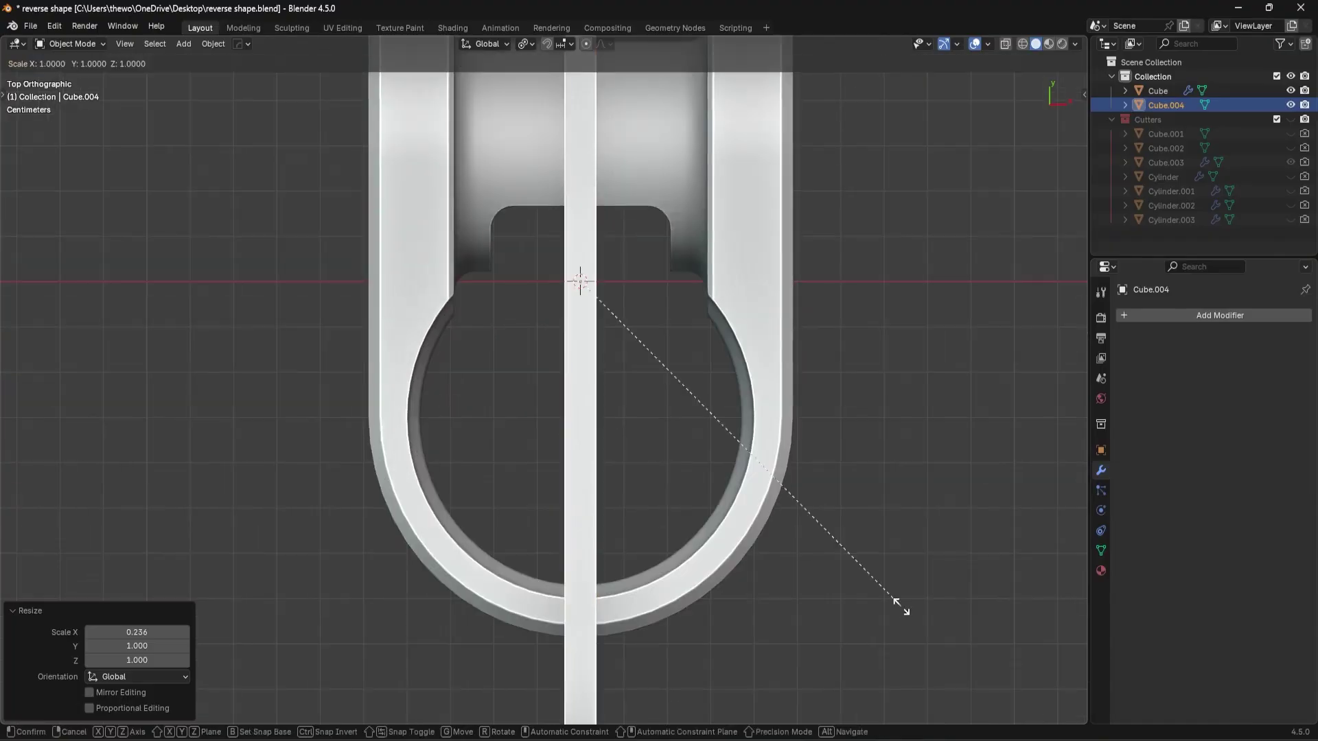
key(Return)
key(s)
key(x)
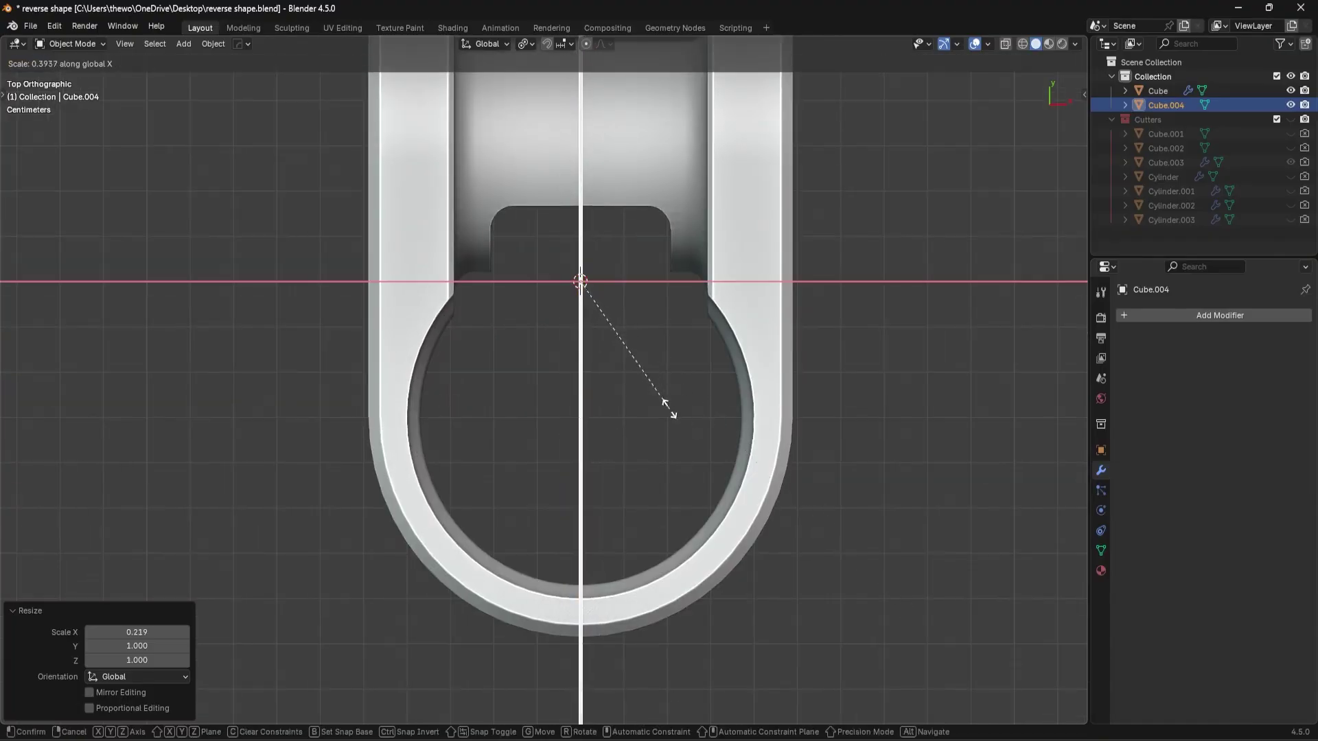
click(616, 357)
- Subtract the thin sheet from the clamp body with a Boolean Difference to cut a central seam
scroll(816, 554, down, 4)
middle_drag(816, 554, 693, 448)
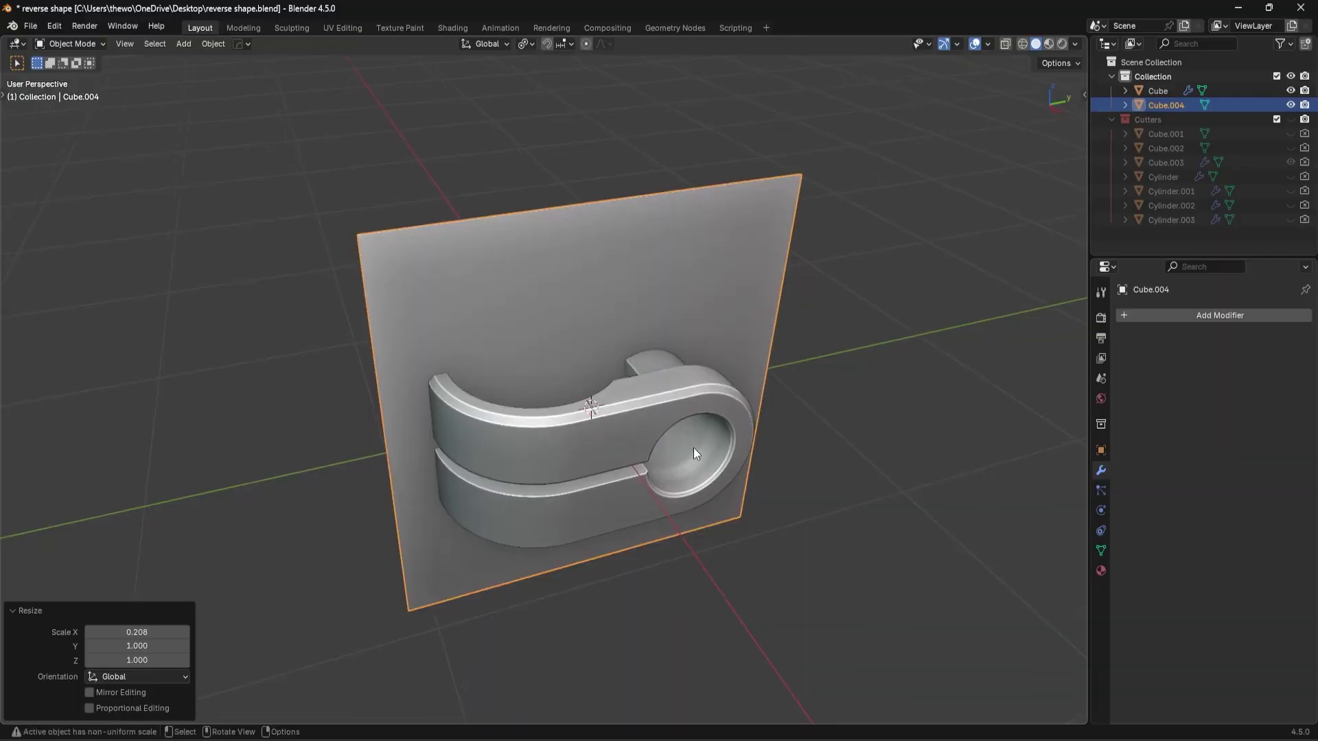
shift+click(710, 398)
key(ctrl+minus)
- Rescale the seam cutter along X and save the file with the cutter hidden
middle_drag(779, 423, 575, 445)
scroll(858, 480, up, 3)
key(s)
key(x)
key(Return)
scroll(881, 482, down, 3)
key(ctrl+s)
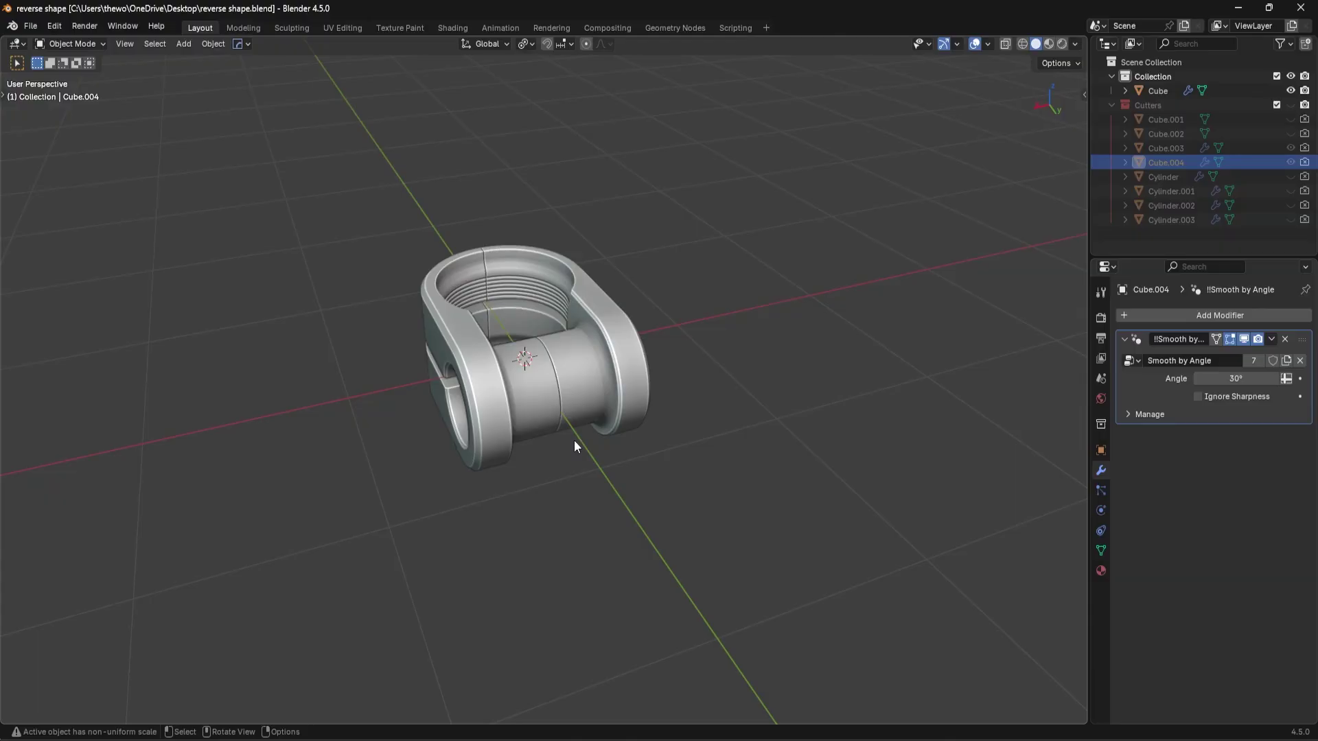
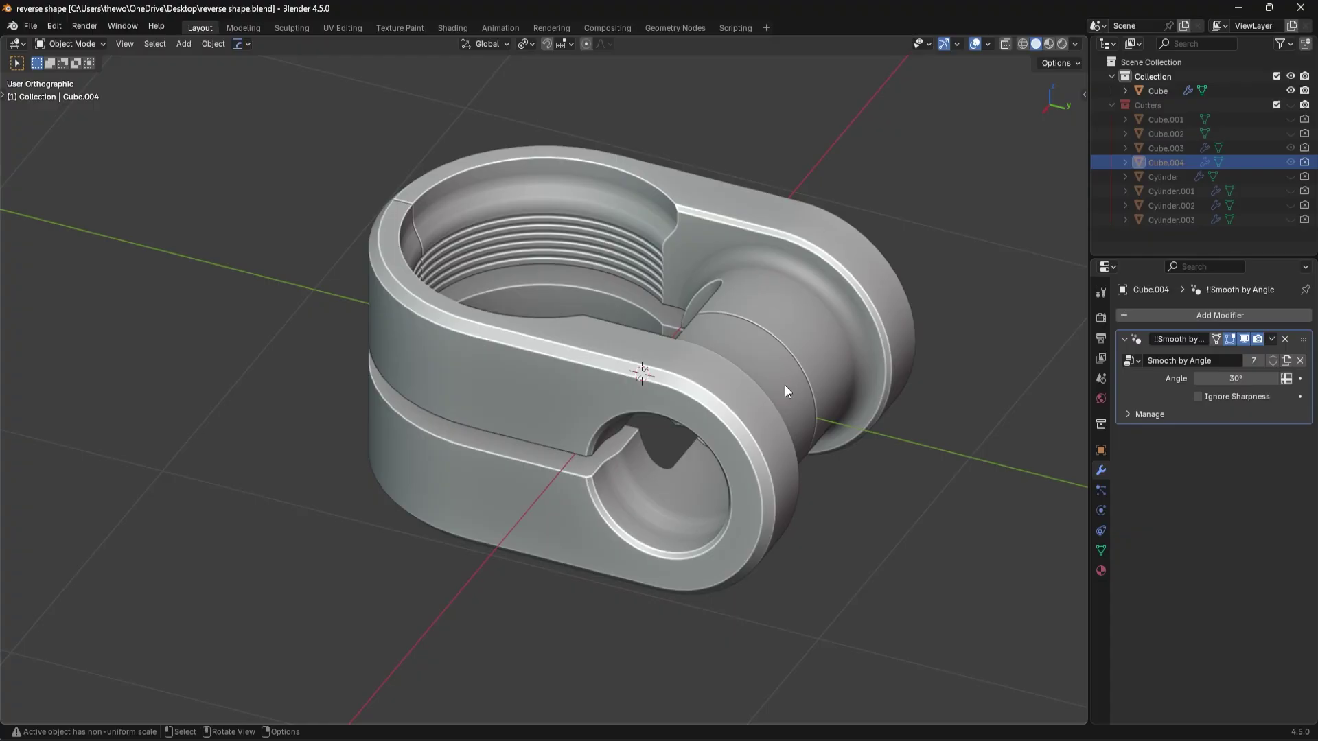
- Bring back the seam cutter by undoing its hiding and adjust its thickness along X
middle_drag(783, 384, 820, 335)
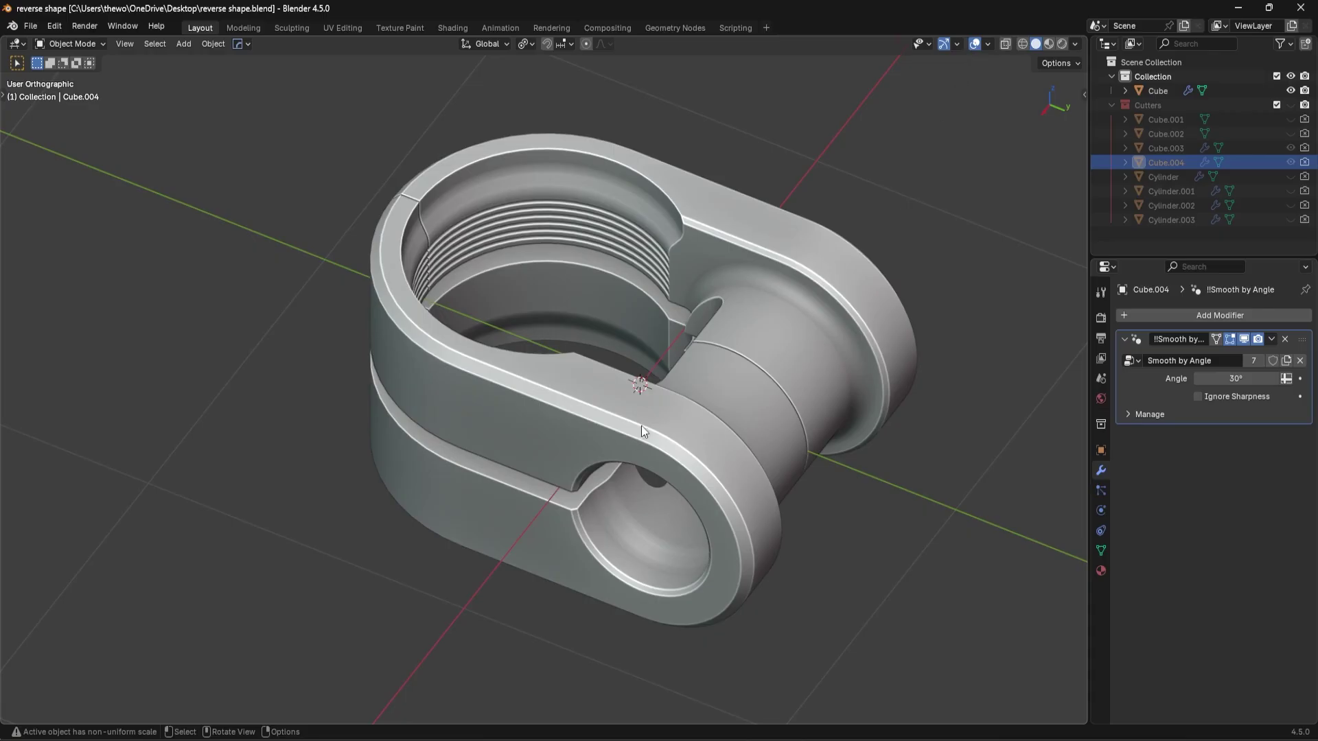
middle_drag(641, 425, 924, 68)
middle_drag(819, 291, 778, 305)
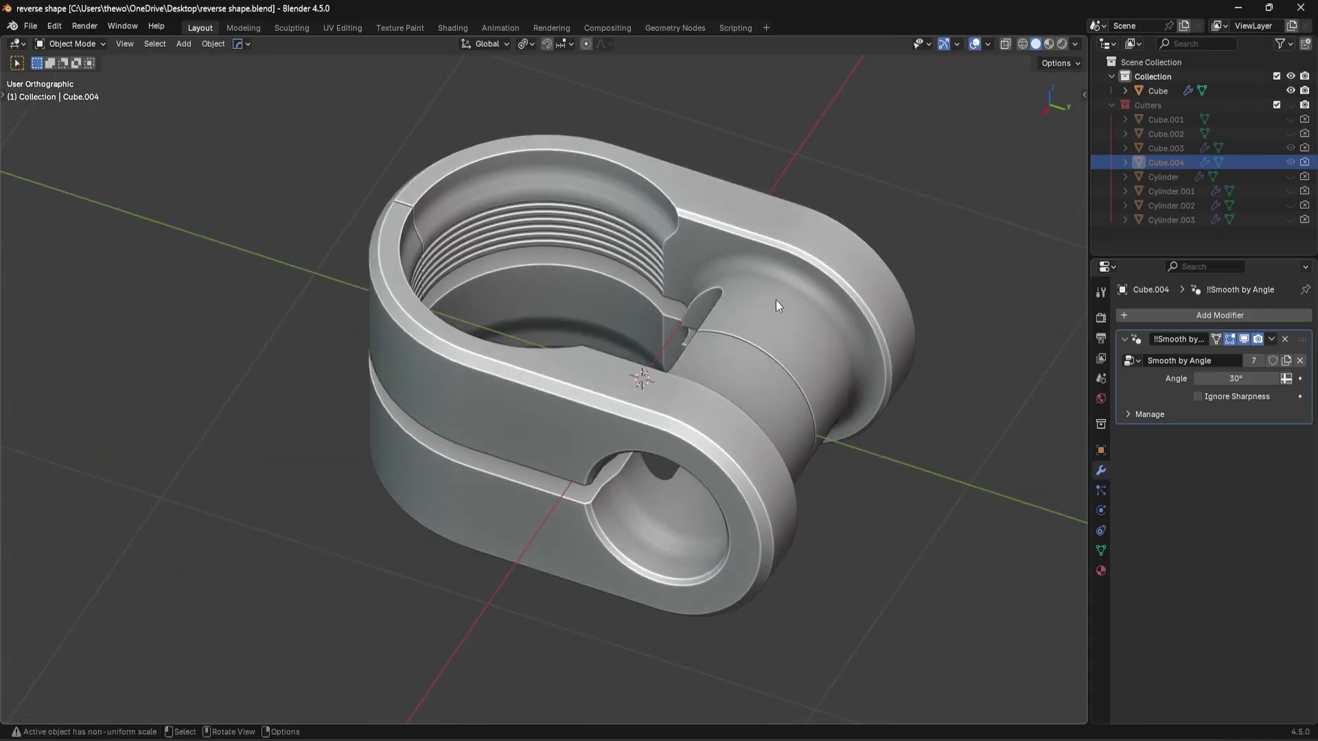
middle_drag(384, 487, 790, 315)
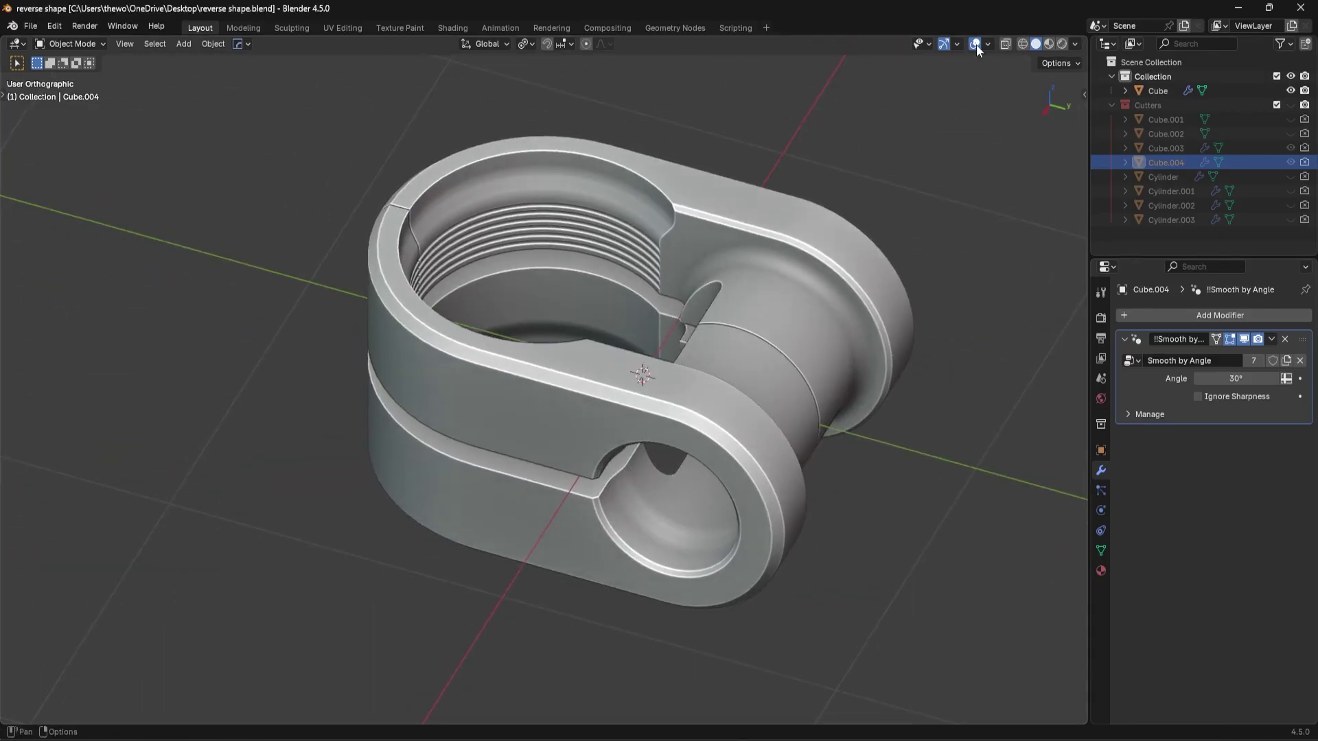
key(ctrl+z)
middle_drag(900, 379, 845, 390)
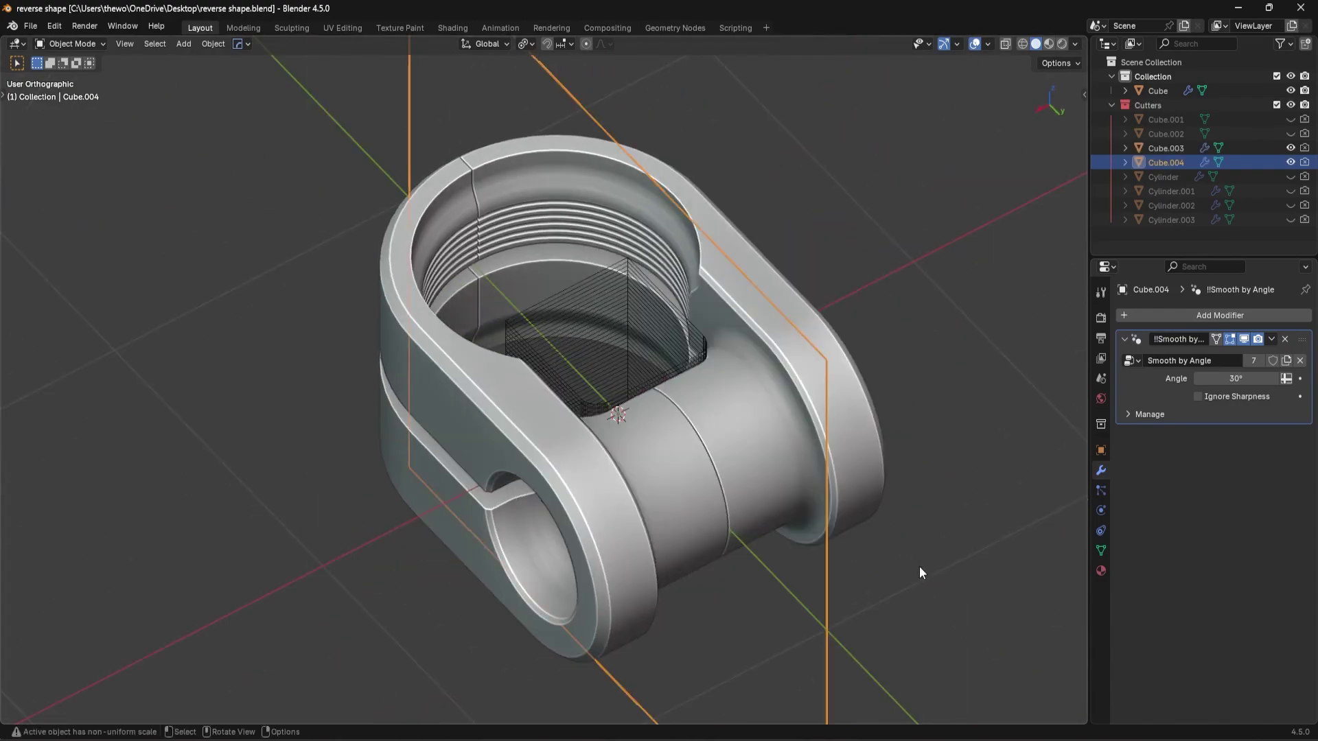
key(s)
key(x)
click(895, 530)
- Hide the cutters again and inspect the adjusted seam around the clamp and barrel
middle_drag(701, 505, 797, 469)
key(shift+2)
scroll(809, 486, down, 4)
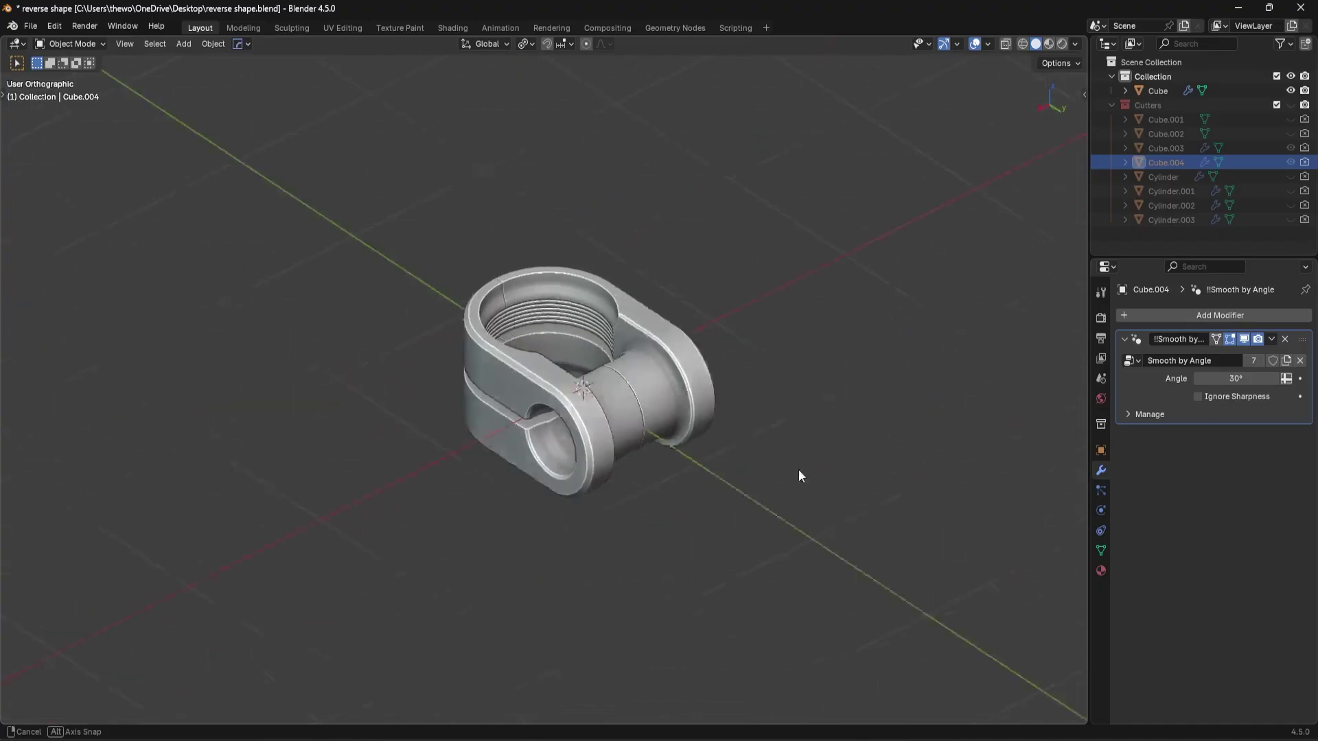
scroll(820, 401, up, 5)
mouse_move(833, 401)
middle_down()
mouse_move(924, 399)
mouse_move(825, 403)
middle_up()
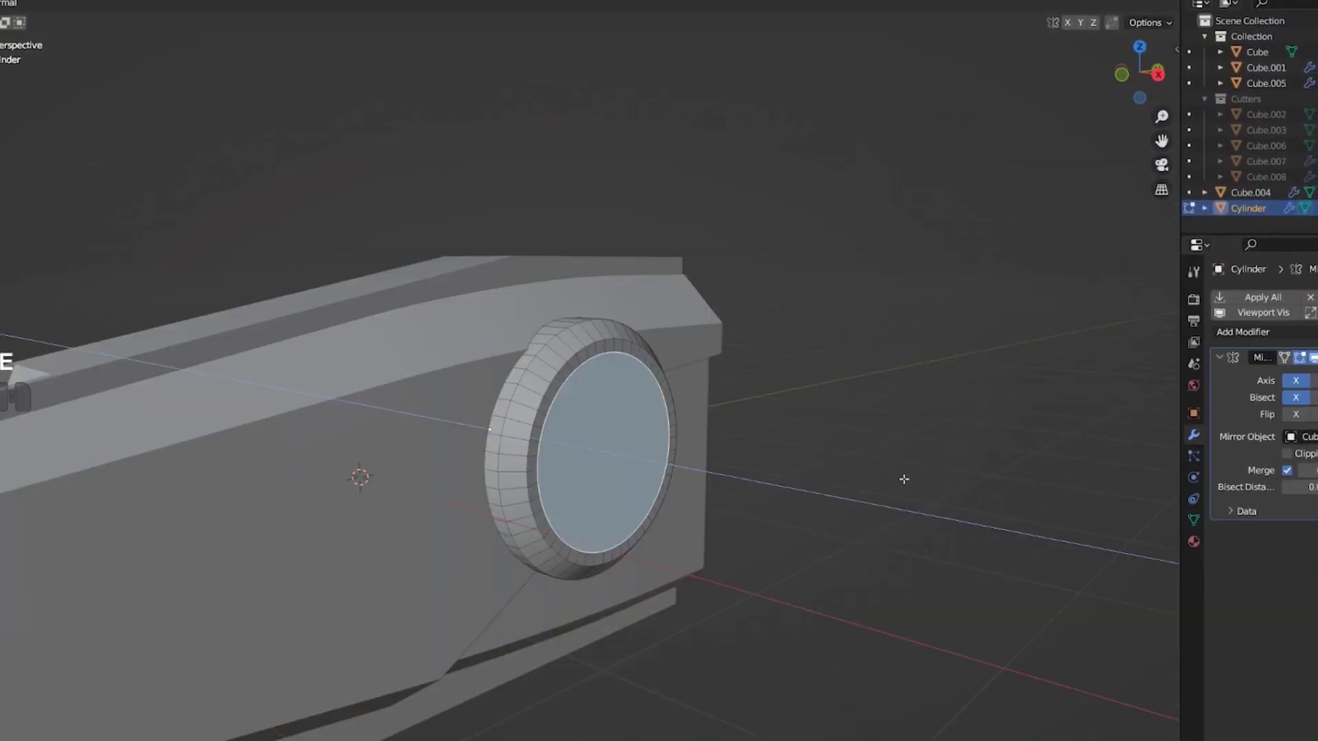
click(903, 480)
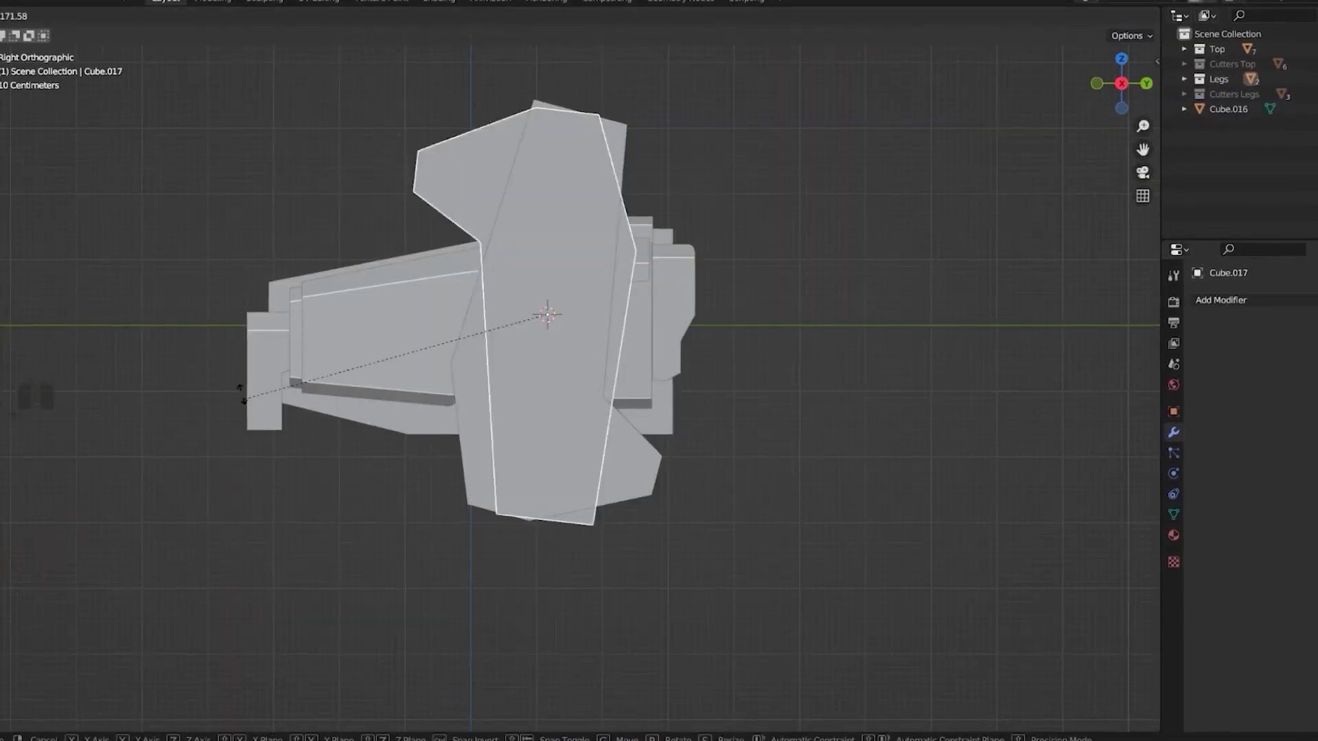
key(g)
key(r)
key(g)
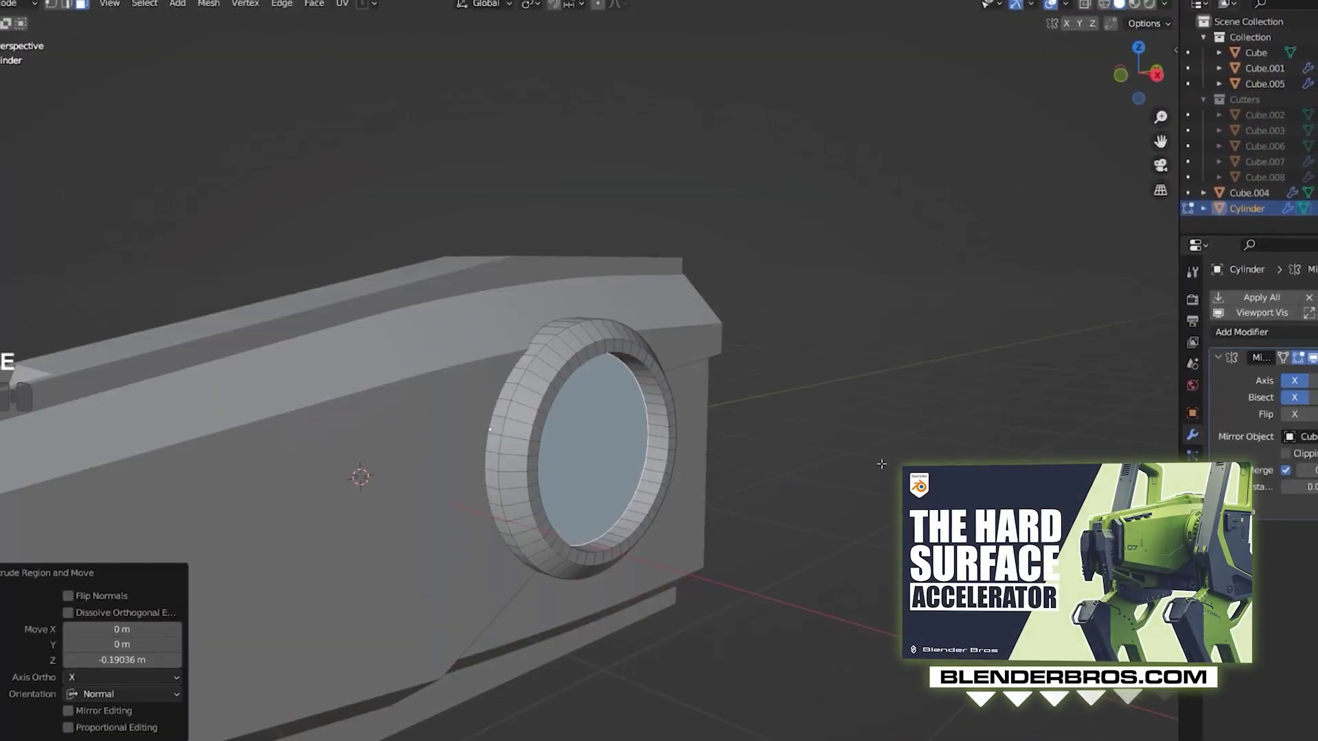
key(ctrl+b)
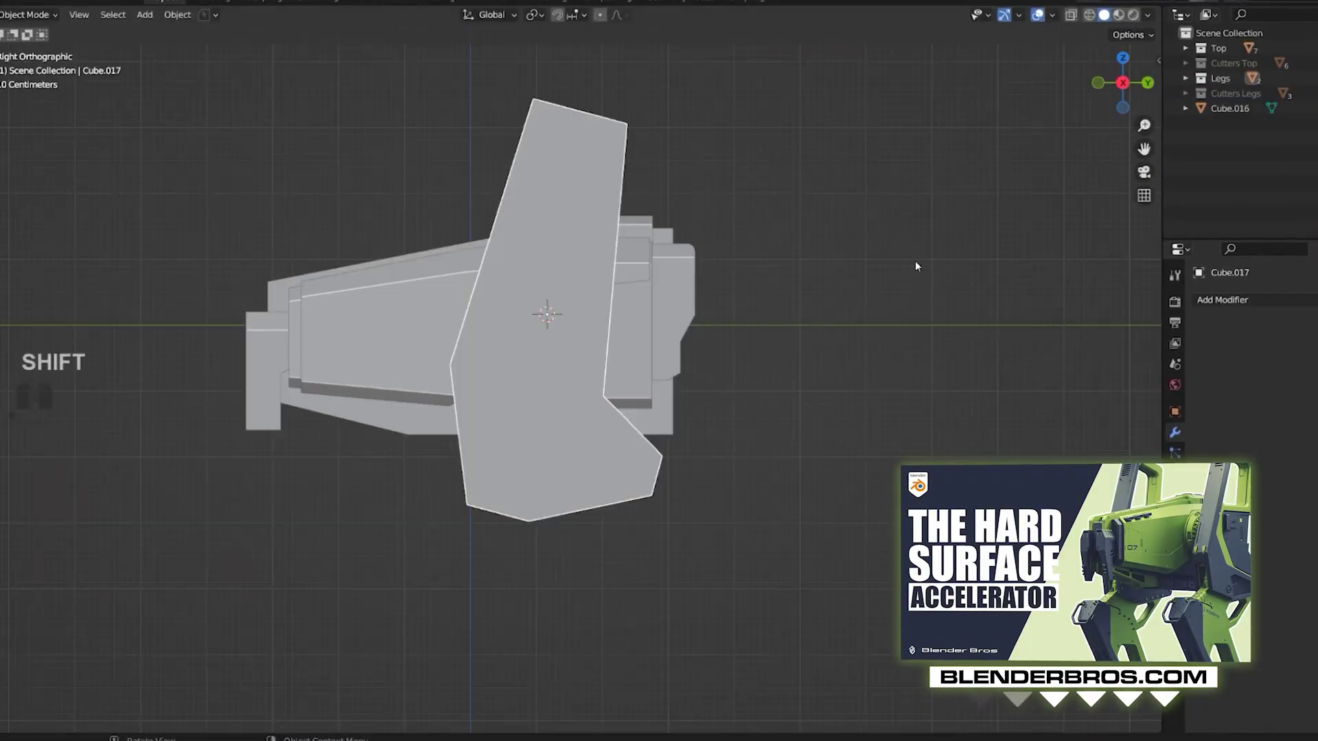
key(s)
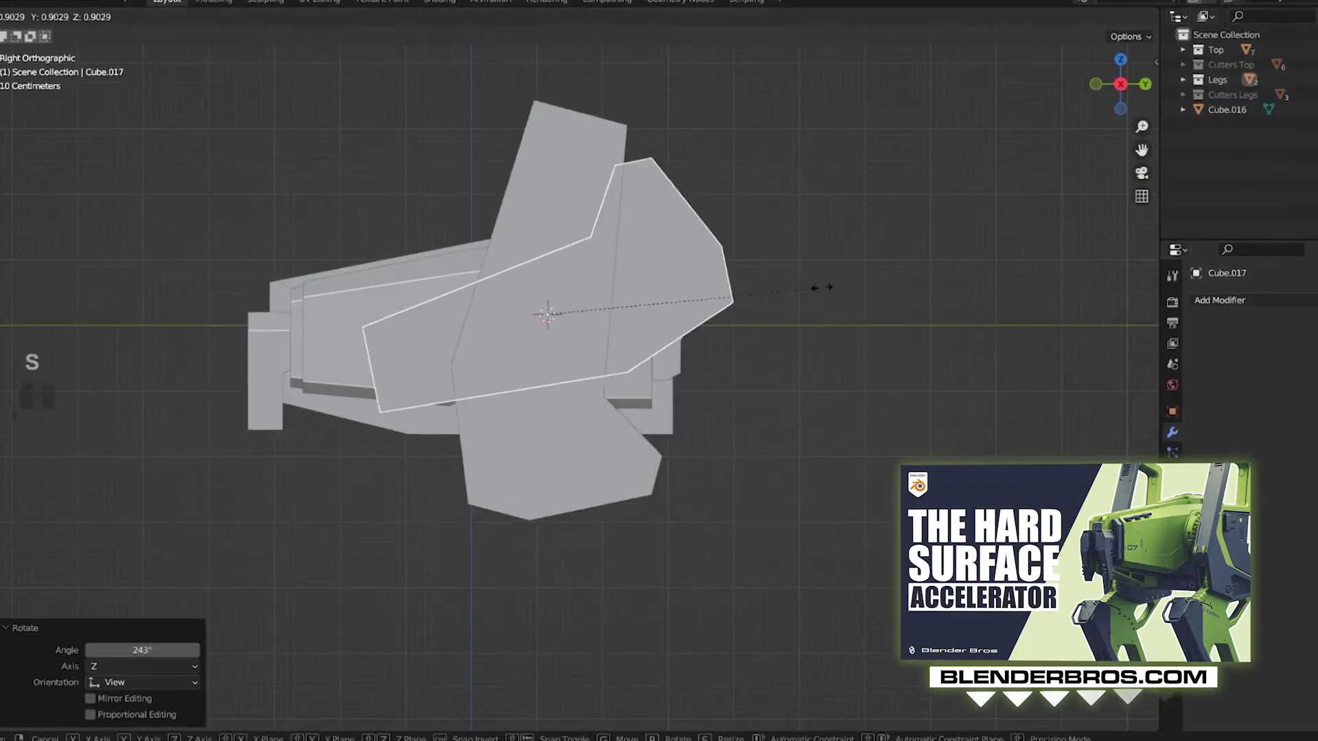
key(shift+d)
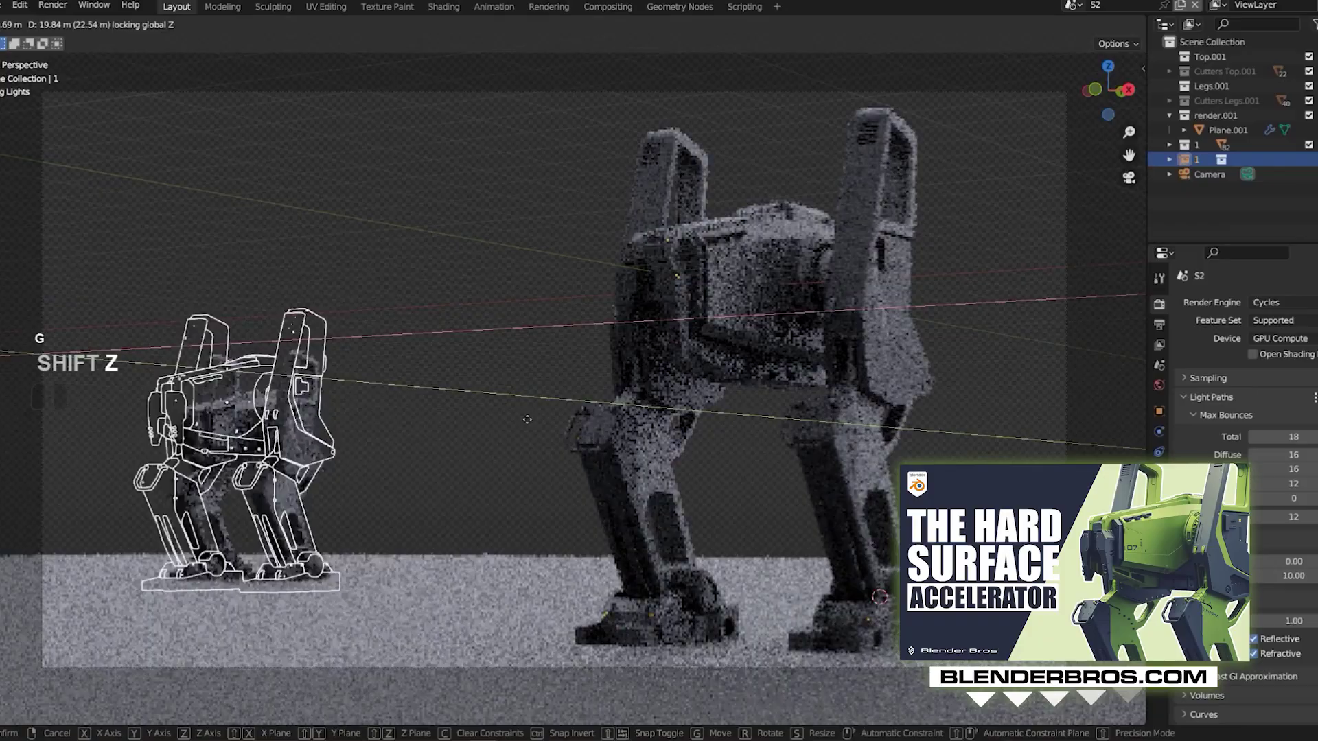
key(r)
key(z)
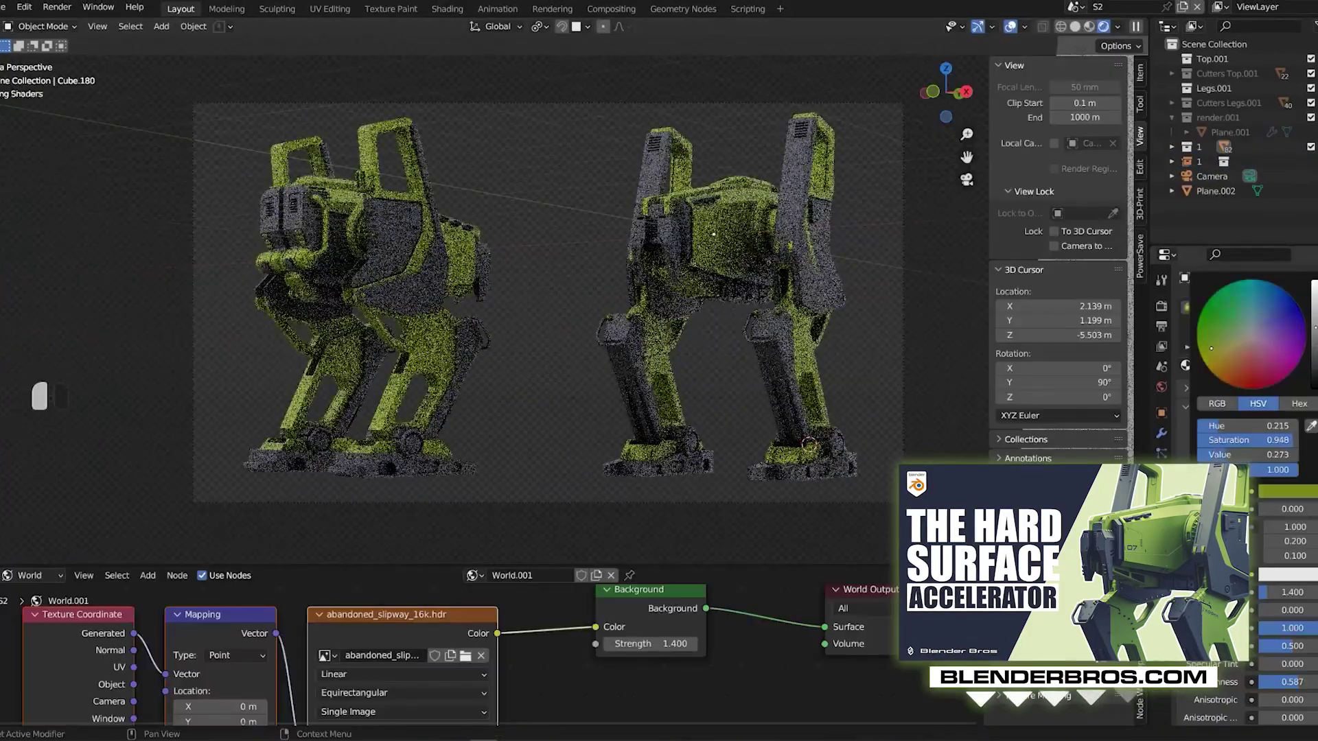
key(ctrl+i)
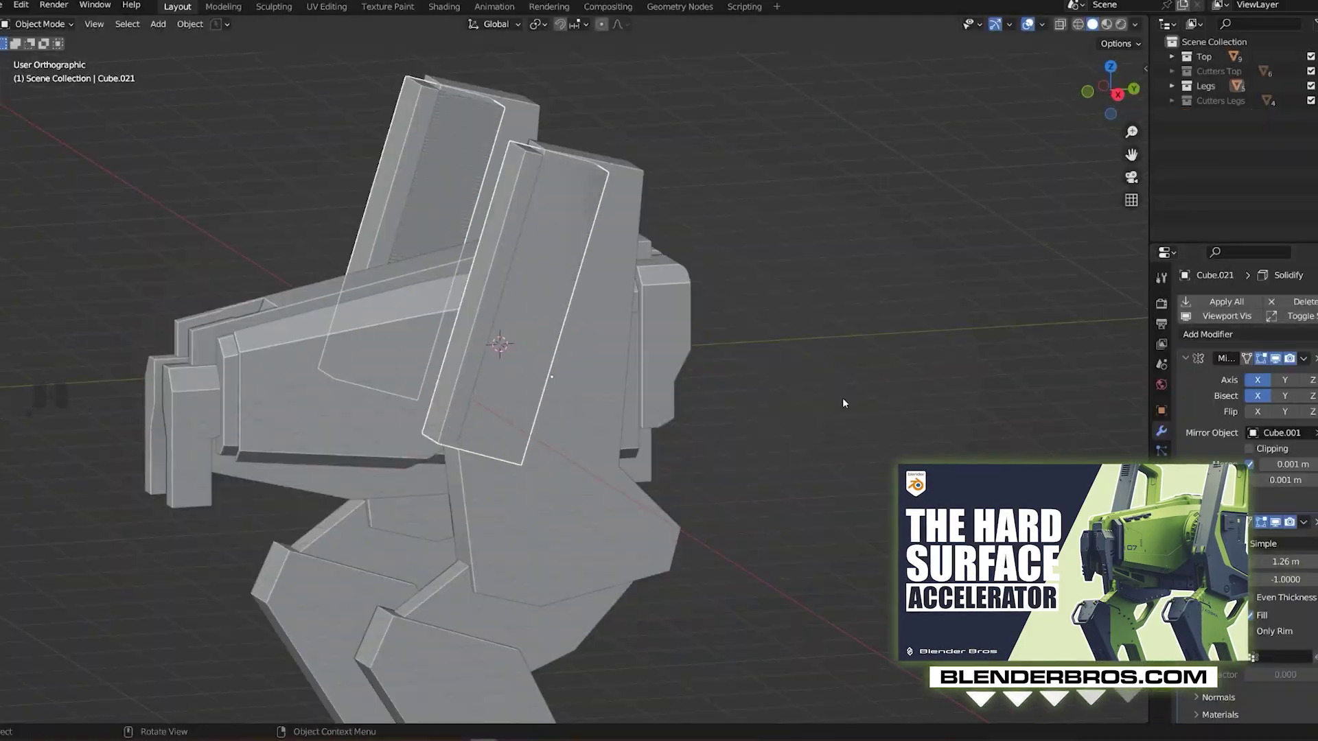
key(s)
key(x)
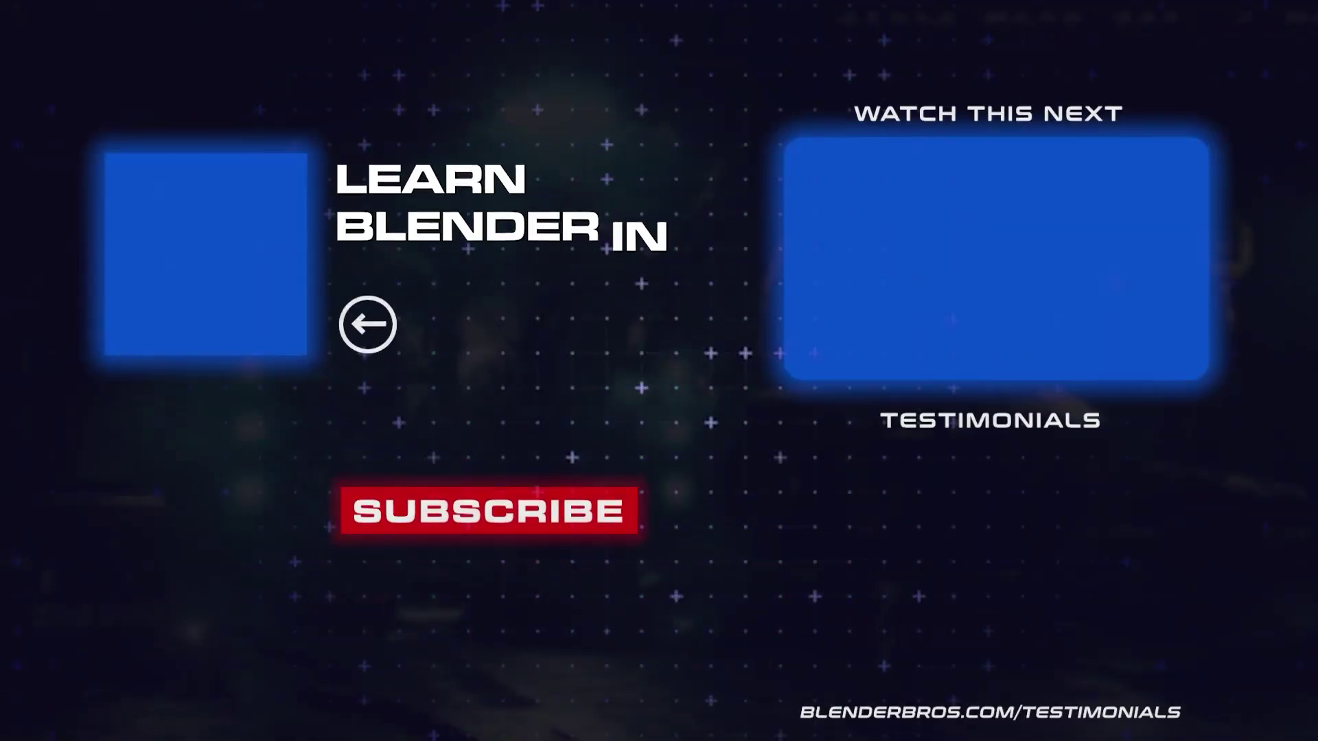